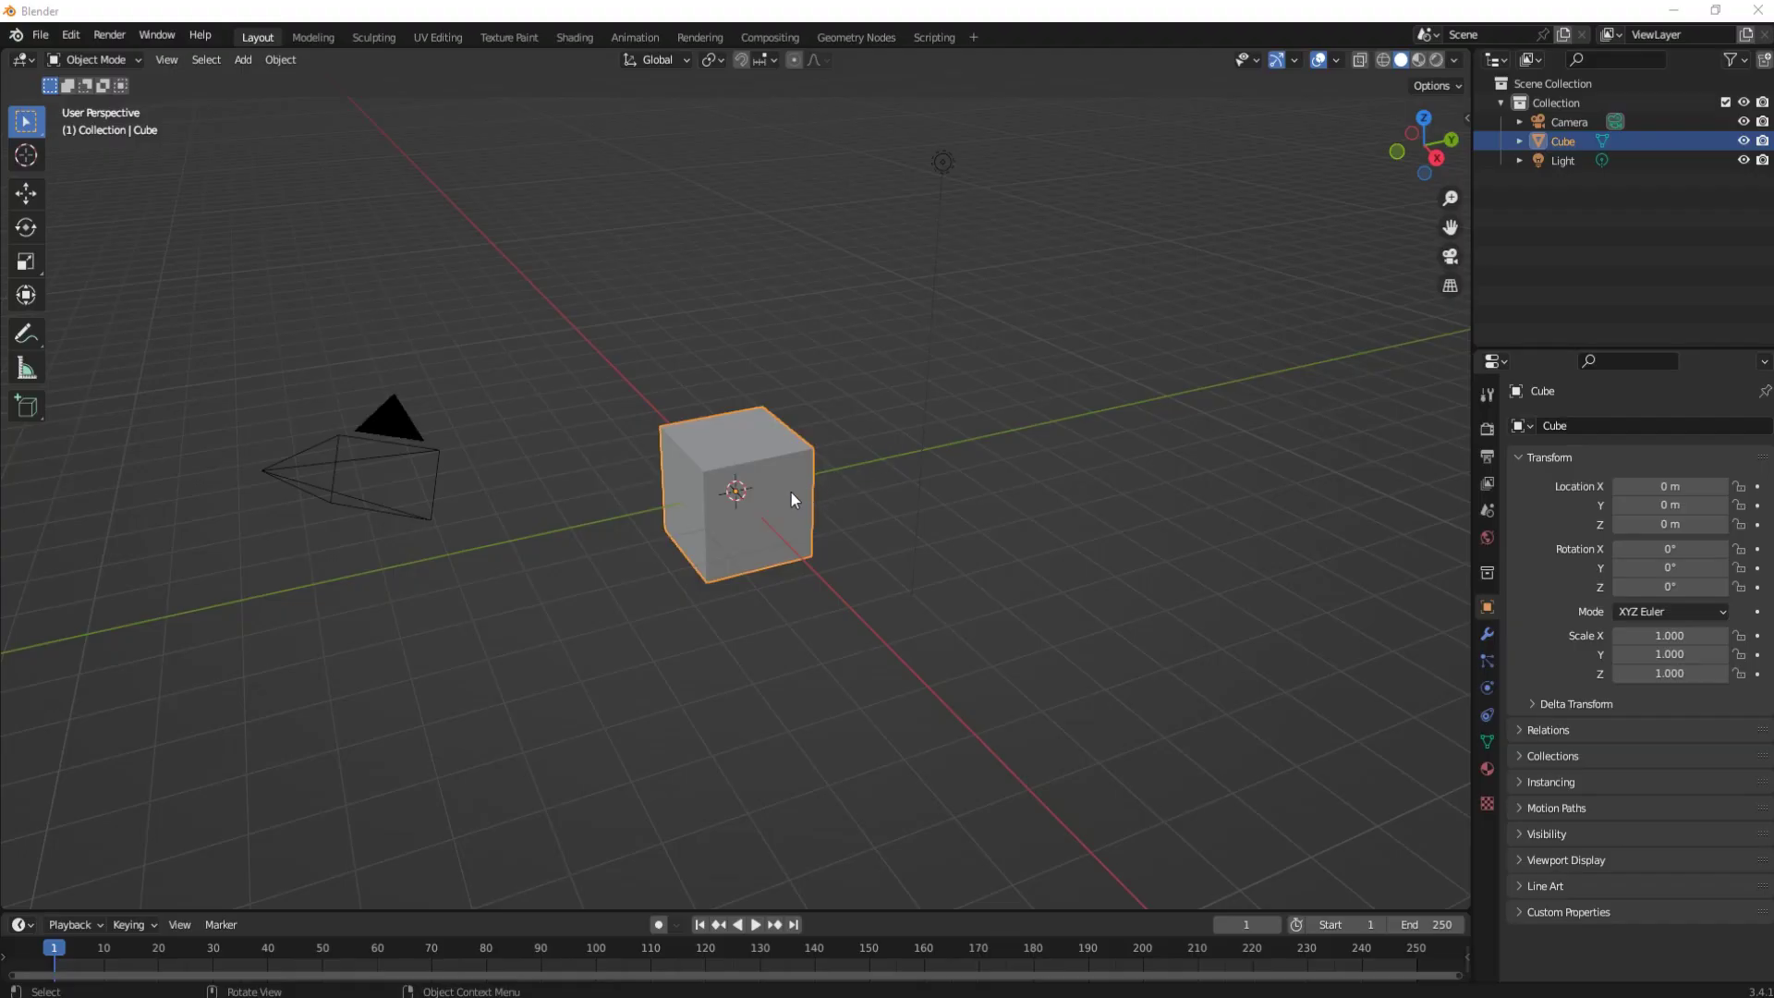
Step: Orbit around the default cube and enter Edit Mode on its mesh
{"action": "mouse_move", "coordinate": [791, 492]}
{"action": "middle_mouse_down"}
{"action": "mouse_move", "coordinate": [926, 484]}
{"action": "mouse_move", "coordinate": [918, 497]}
{"action": "middle_mouse_up"}
{"action": "key", "text": "Tab"}
Step: Select only the cube's top face and scale it down to taper the body
{"action": "middle_click_drag", "start_coordinate": [861, 641], "coordinate": [863, 534]}
{"action": "key", "text": "Tab"}
{"action": "key", "text": "Tab"}
{"action": "middle_click_drag", "start_coordinate": [882, 396], "coordinate": [838, 422], "text": "shift"}
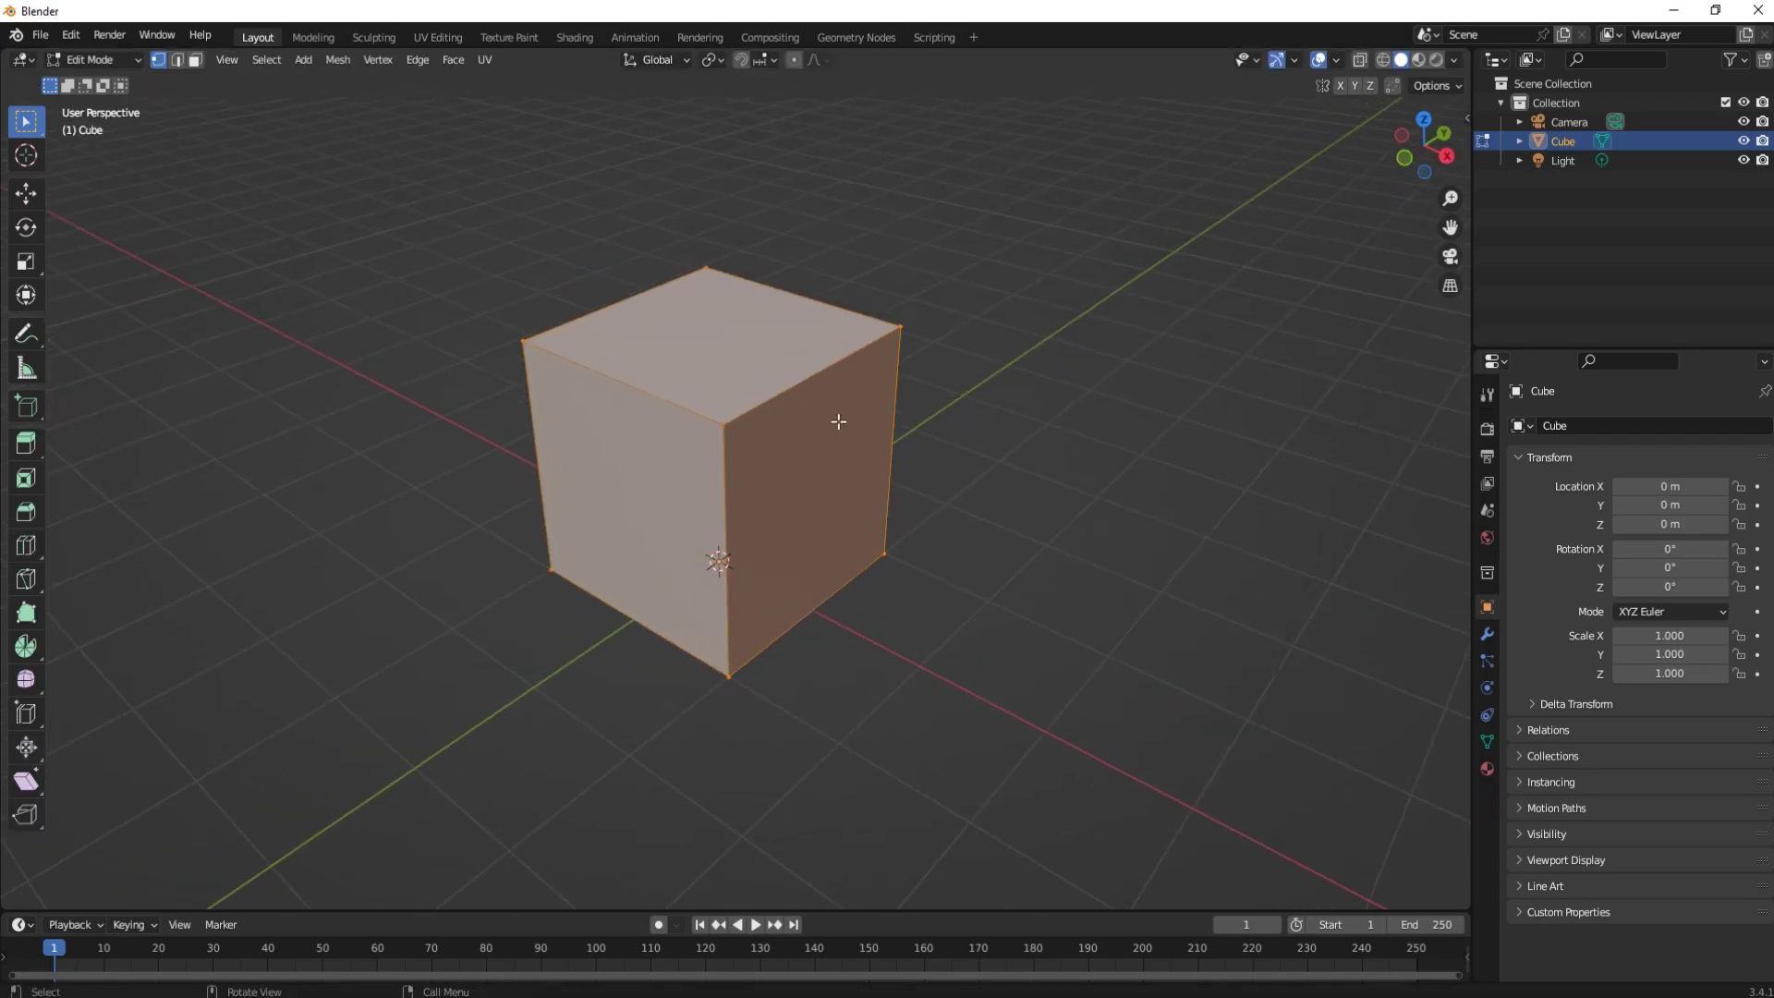
{"action": "key", "text": "alt+a"}
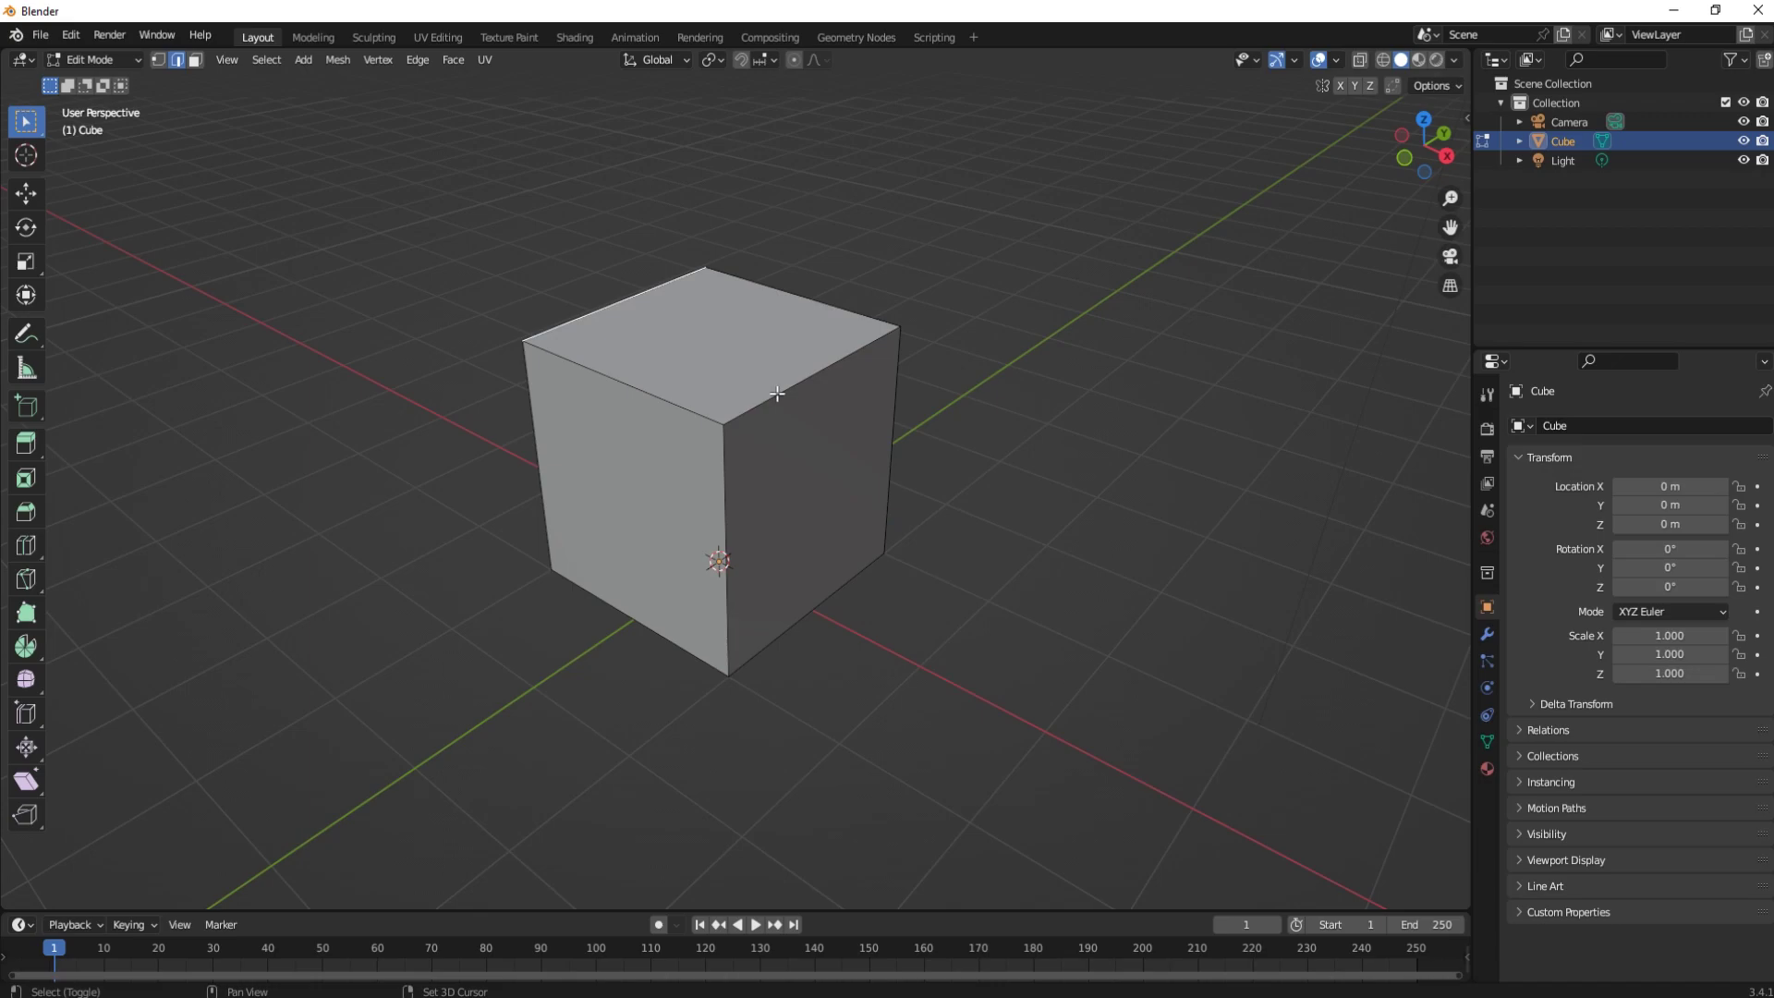
{"action": "left_click", "coordinate": [777, 393], "text": "alt"}
{"action": "key", "text": "r"}
{"action": "left_click", "coordinate": [970, 472]}
{"action": "key", "text": "Tab"}
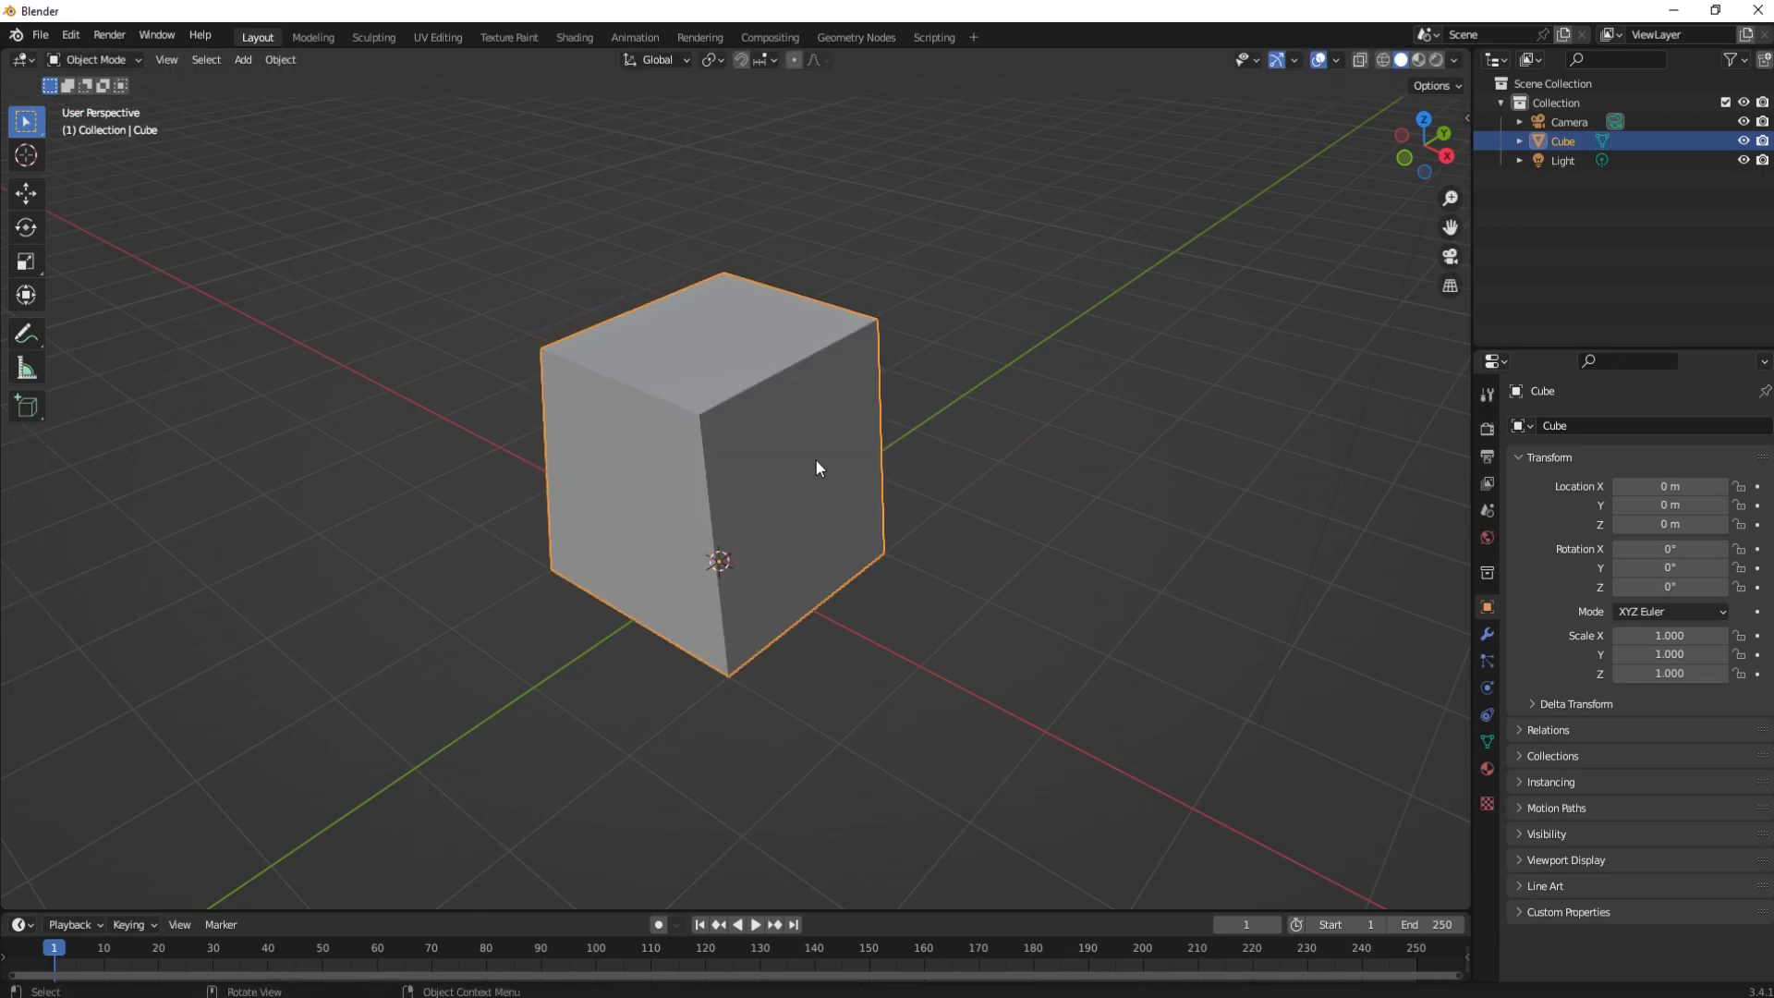
{"action": "mouse_move", "coordinate": [816, 460]}
{"action": "middle_mouse_down"}
{"action": "mouse_move", "coordinate": [998, 471]}
{"action": "mouse_move", "coordinate": [837, 459]}
{"action": "middle_mouse_up"}
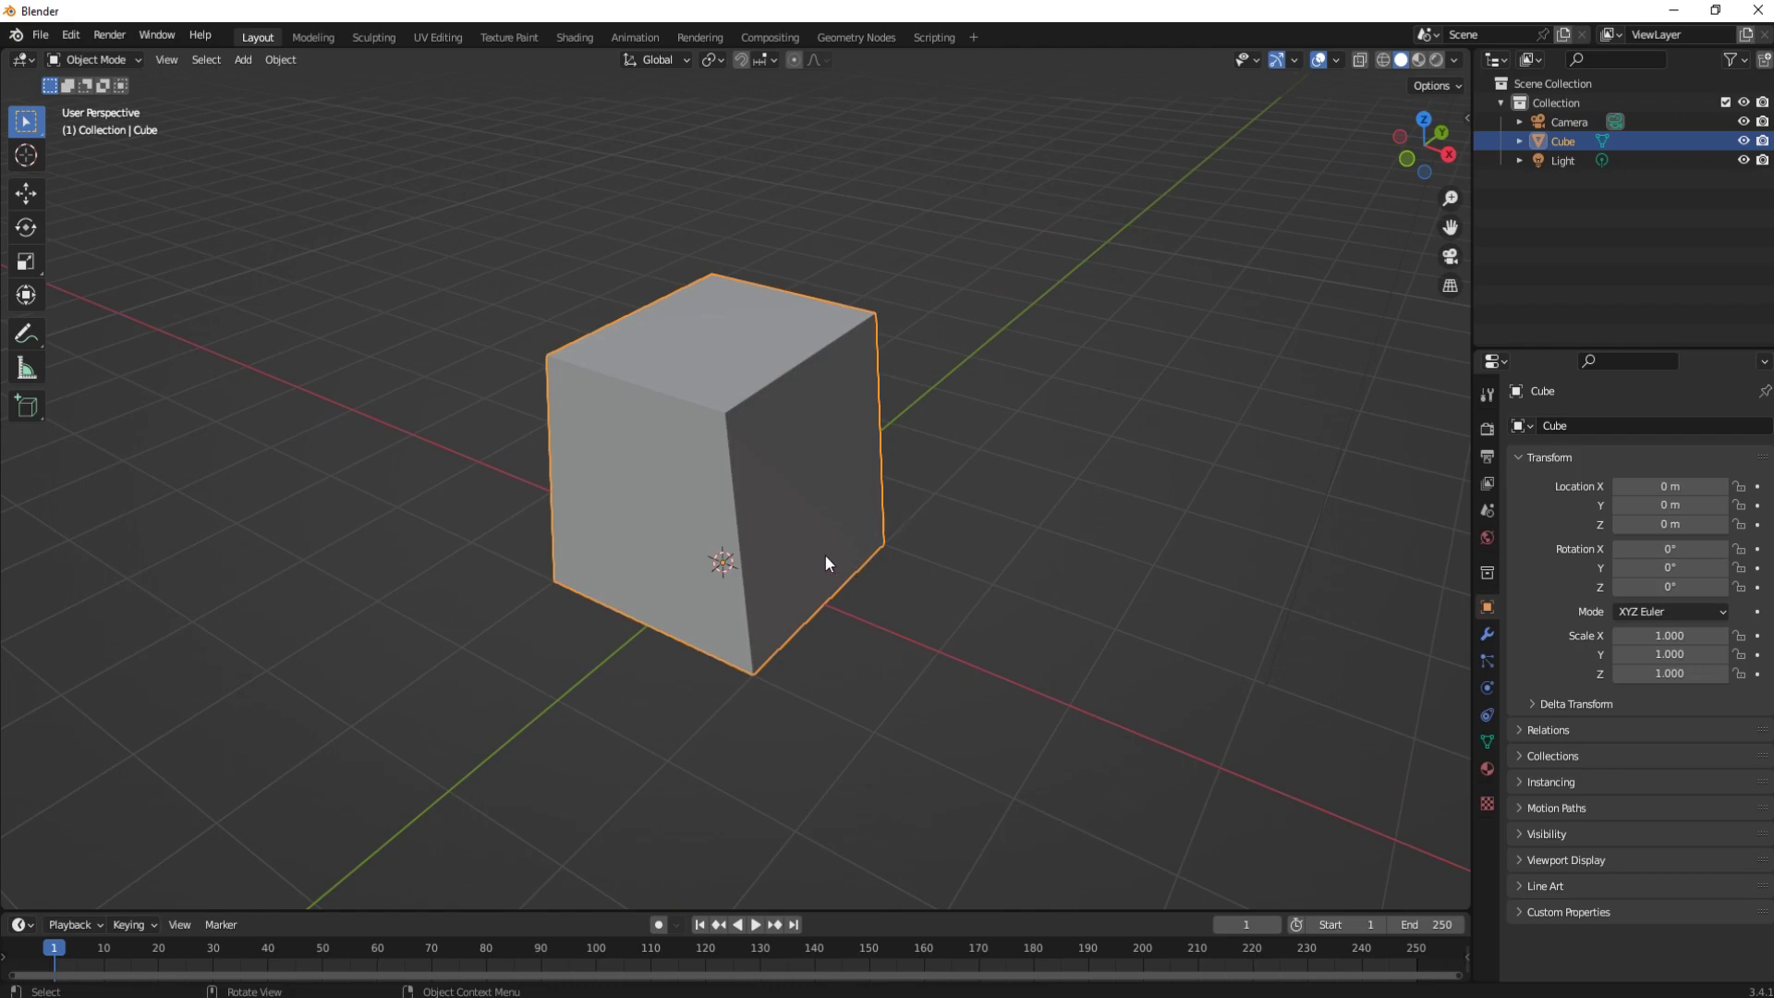
Step: Save the project as Cubesat.blend and select the cube's front face
{"action": "key", "text": "ctrl+s"}
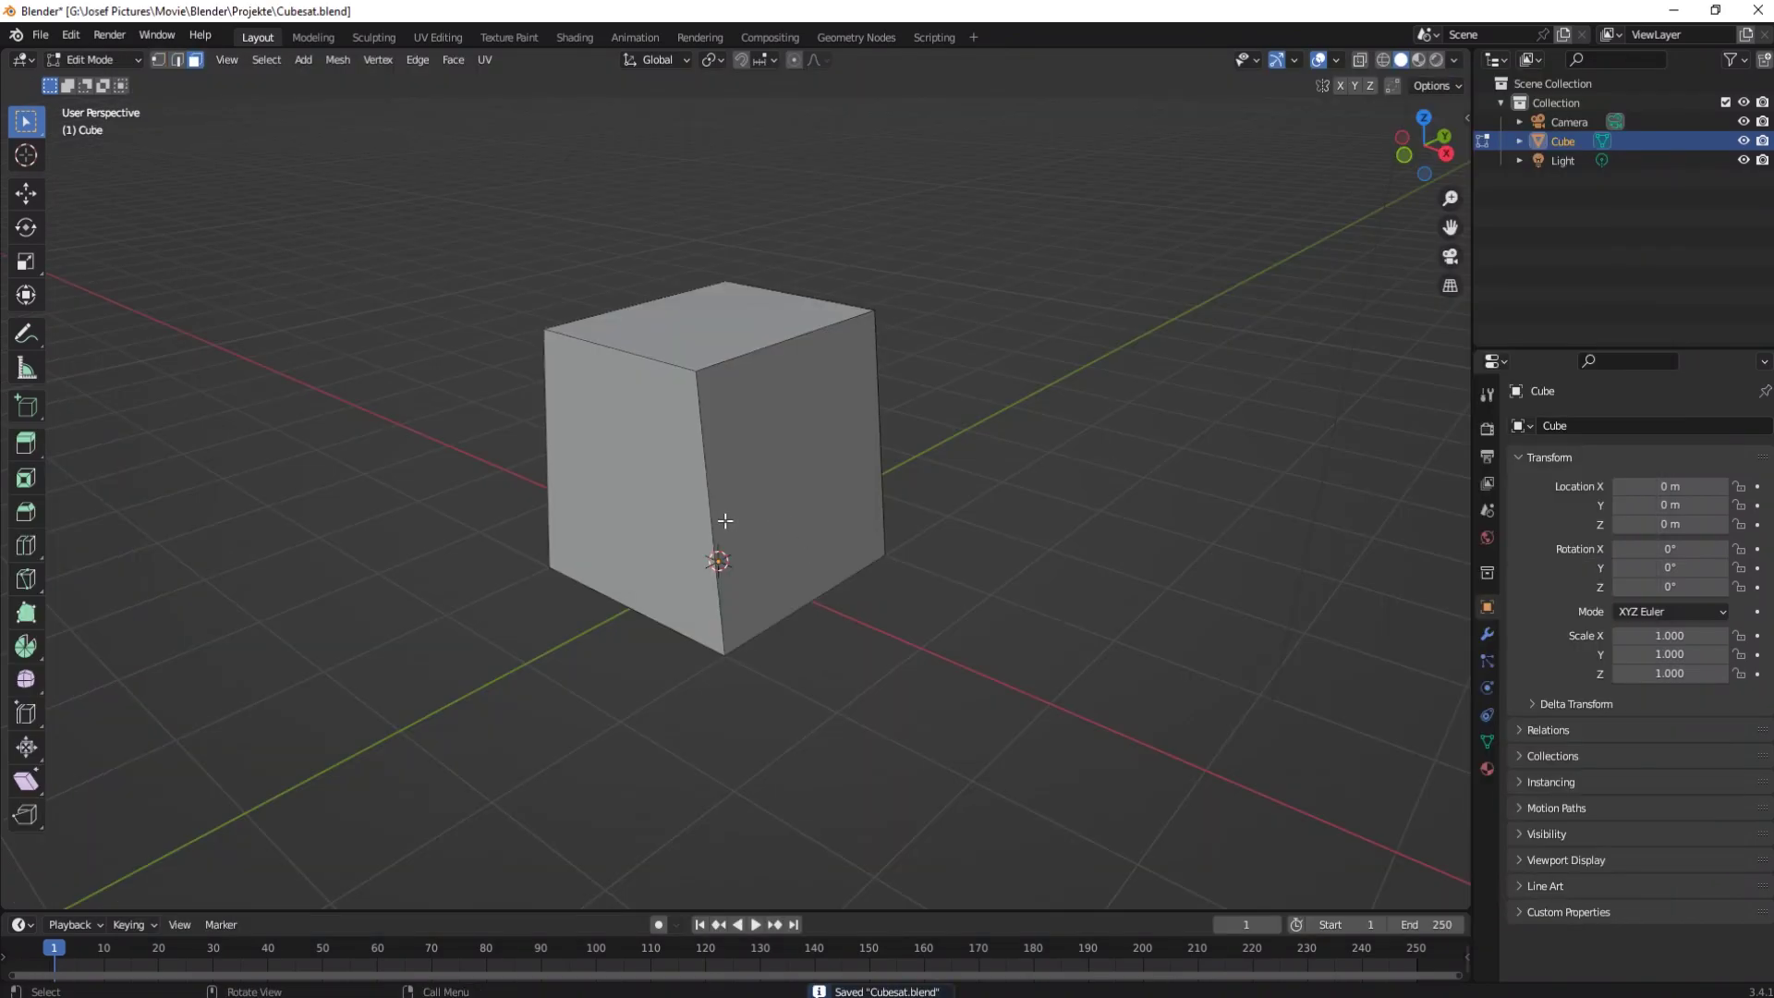
{"action": "middle_click_drag", "start_coordinate": [725, 521], "coordinate": [705, 503]}
{"action": "left_click", "coordinate": [702, 503]}
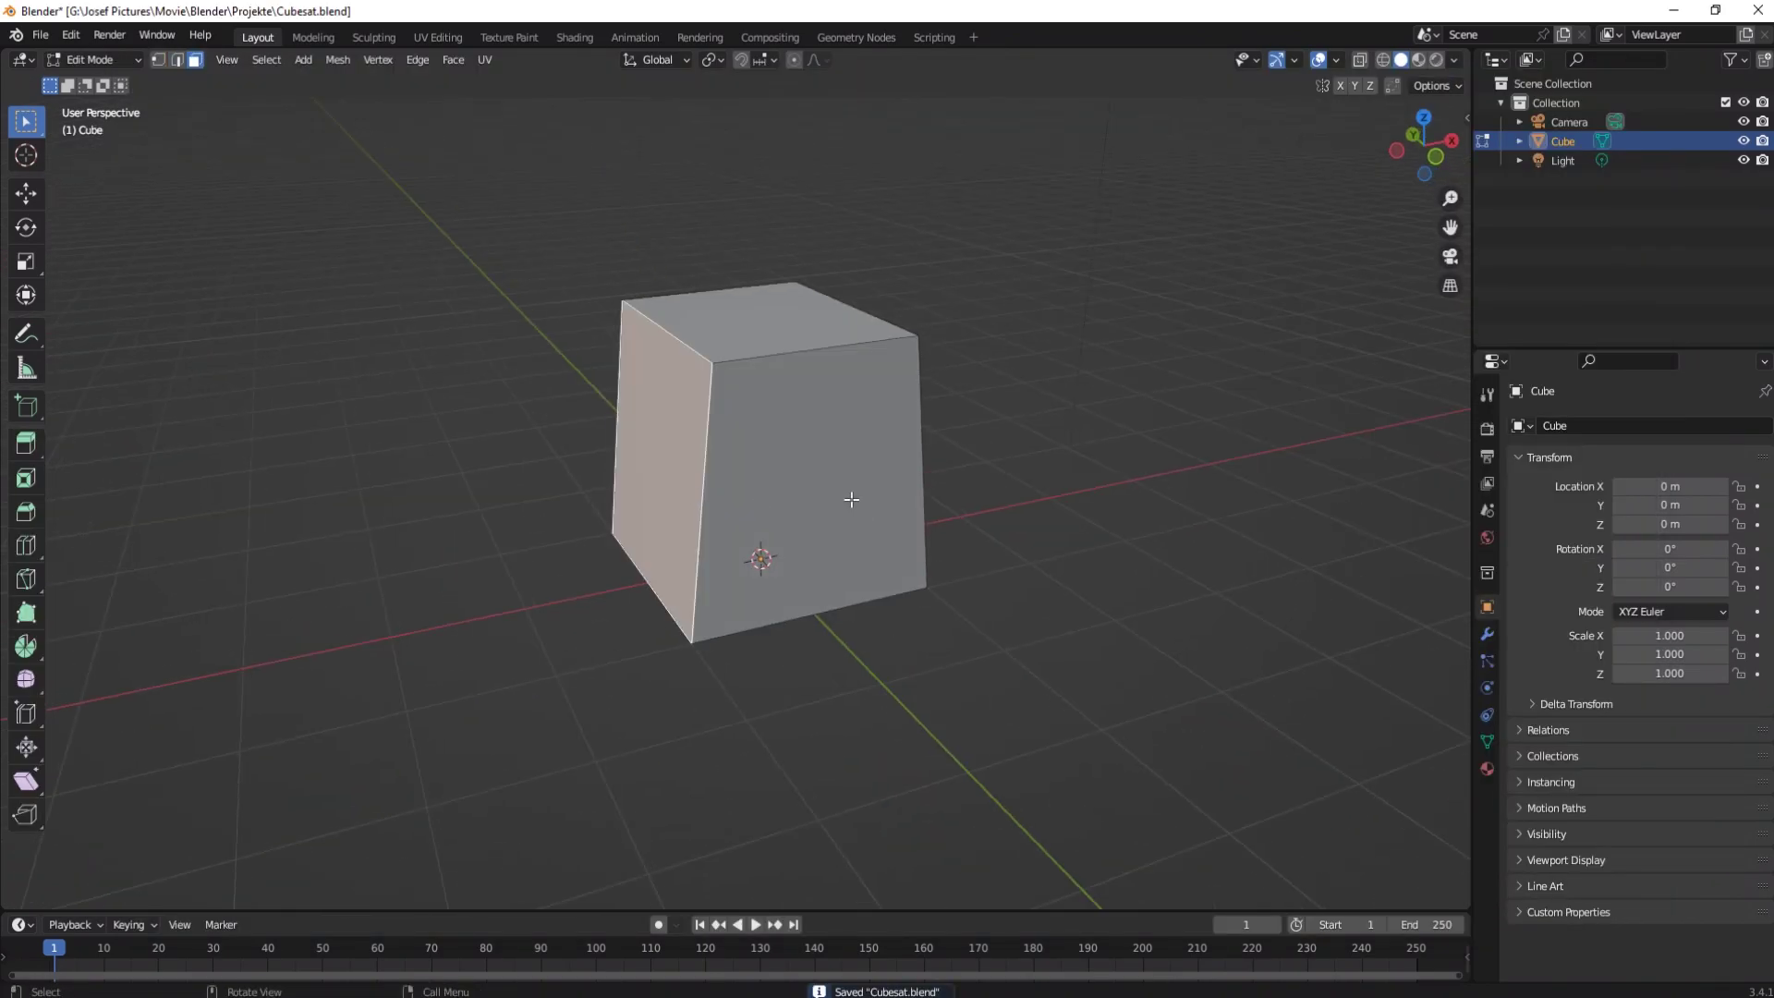
{"action": "middle_click_drag", "start_coordinate": [848, 499], "coordinate": [740, 487]}
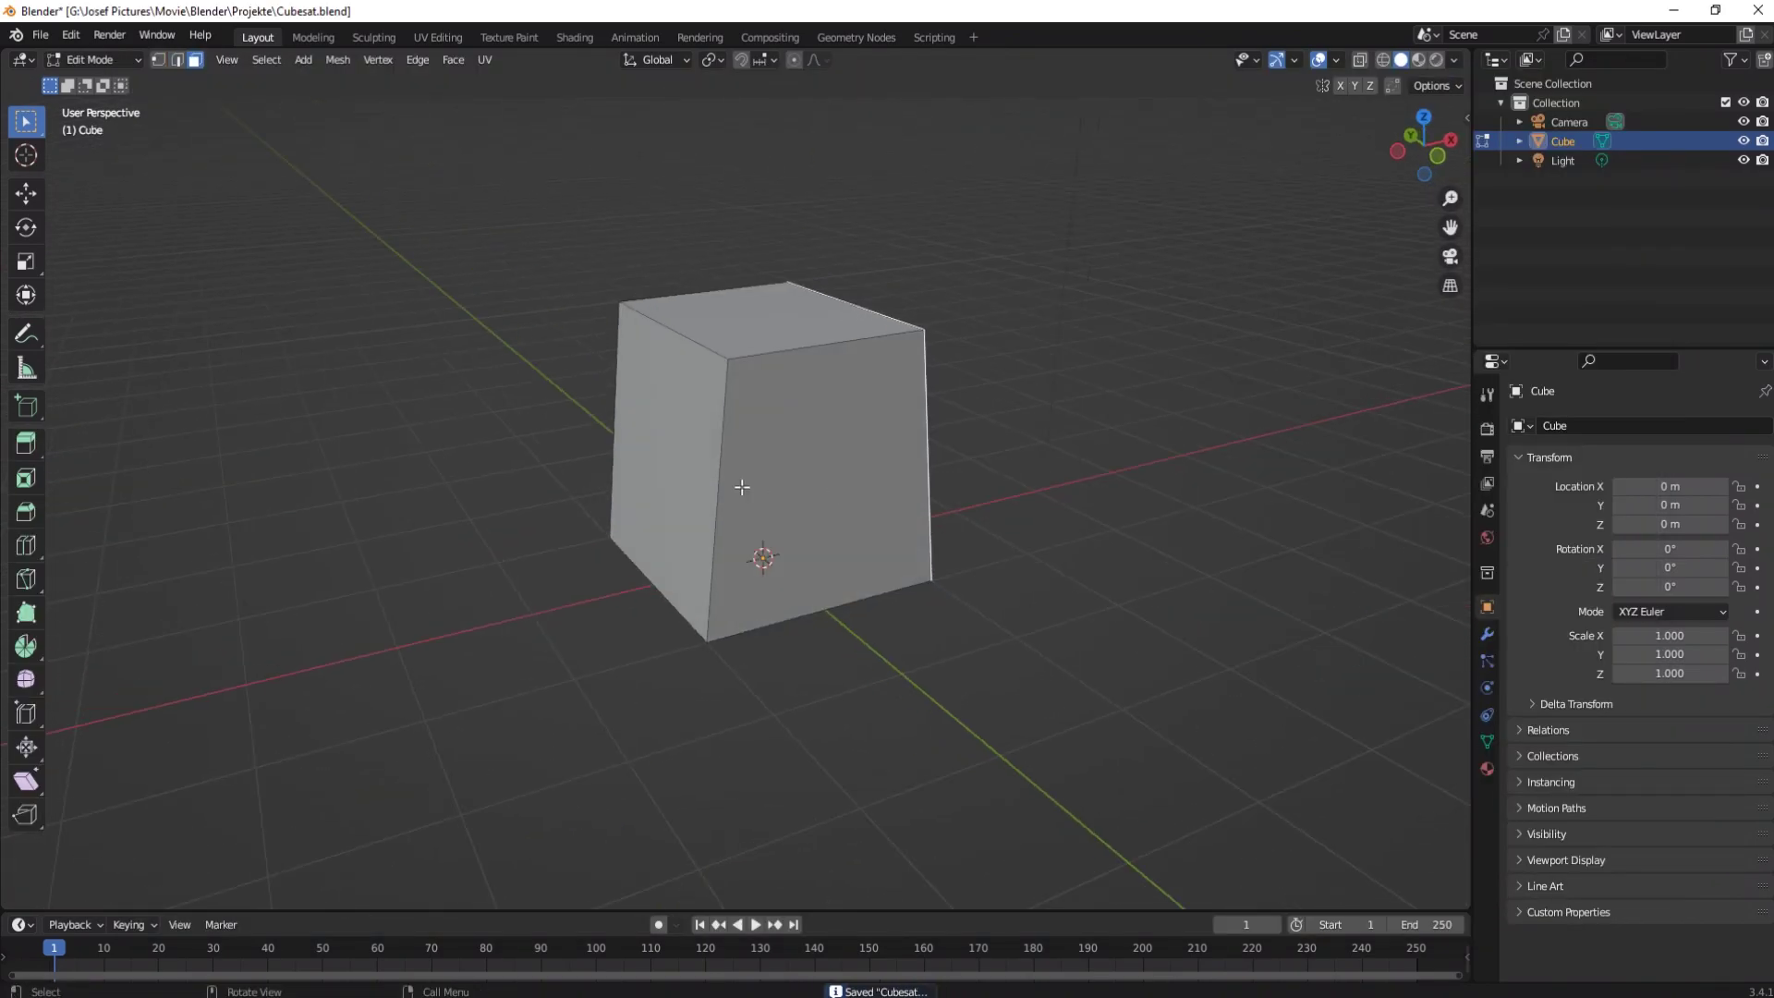
Step: Inset the selected side face, leaving the inset face flush with the side
{"action": "middle_click_drag", "start_coordinate": [1078, 503], "coordinate": [896, 497]}
{"action": "key", "text": "i"}
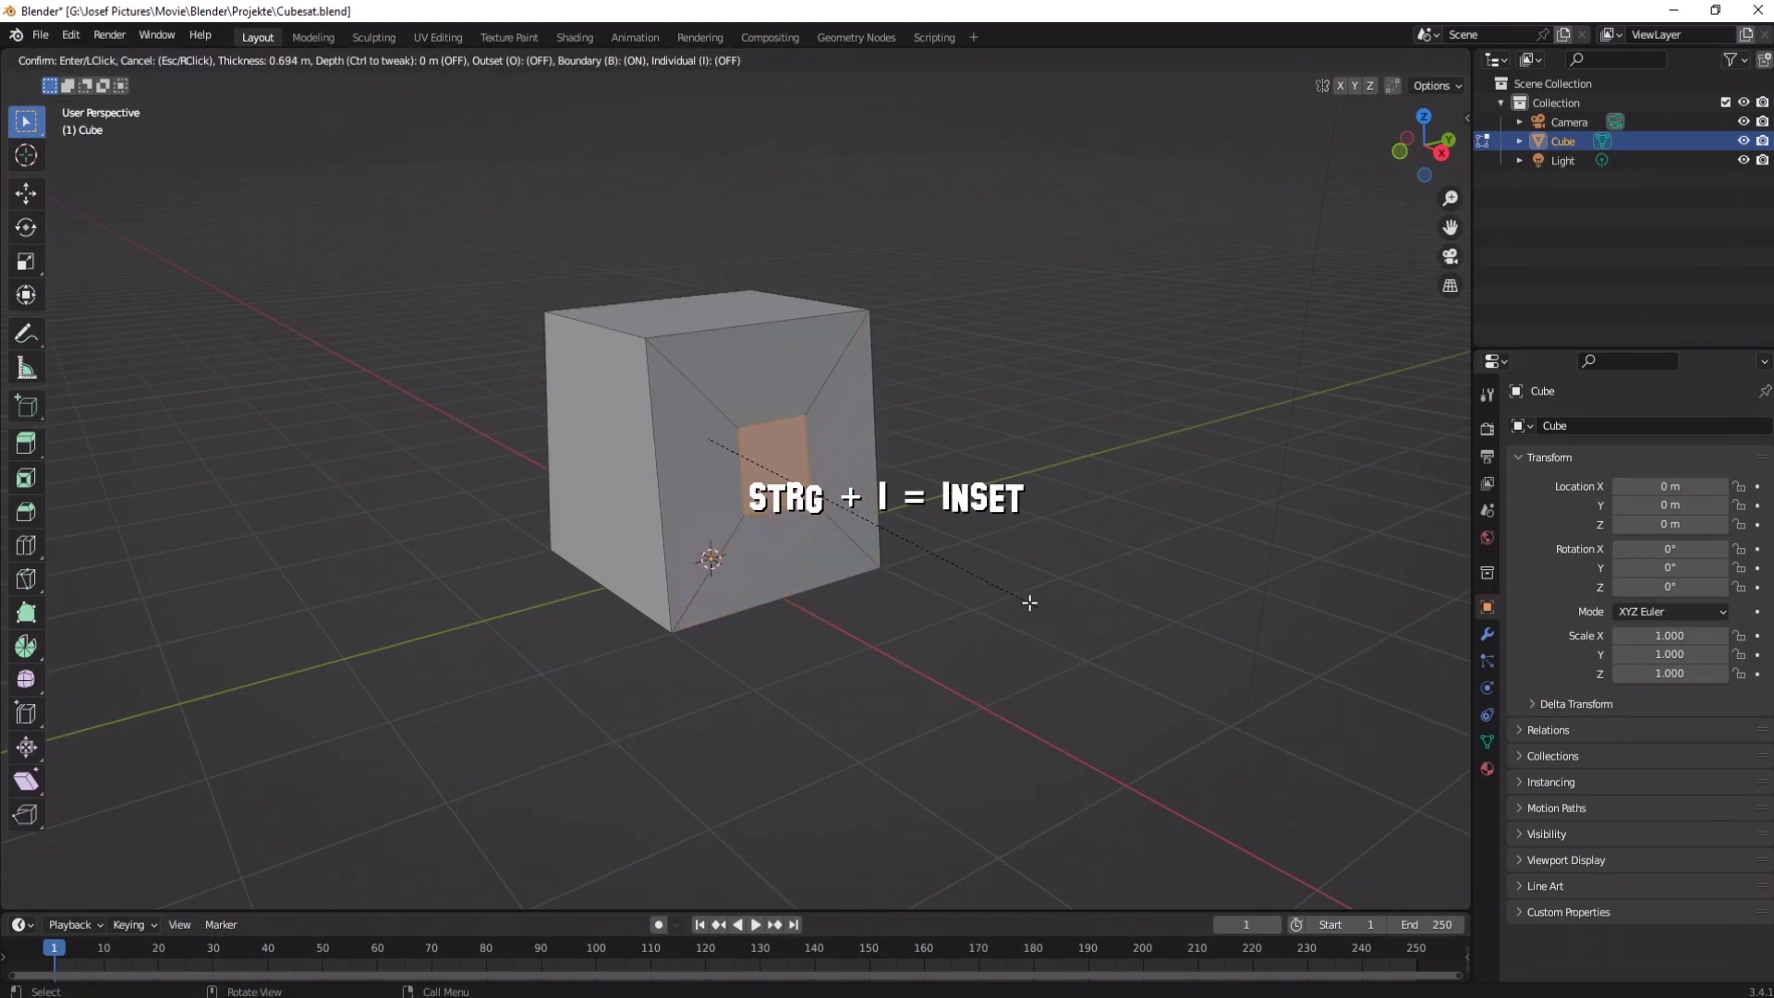
{"action": "left_click", "coordinate": [1026, 602]}
{"action": "key", "text": "g"}
{"action": "key", "text": "z"}
{"action": "key", "text": "z"}
{"action": "left_click", "coordinate": [1054, 607]}
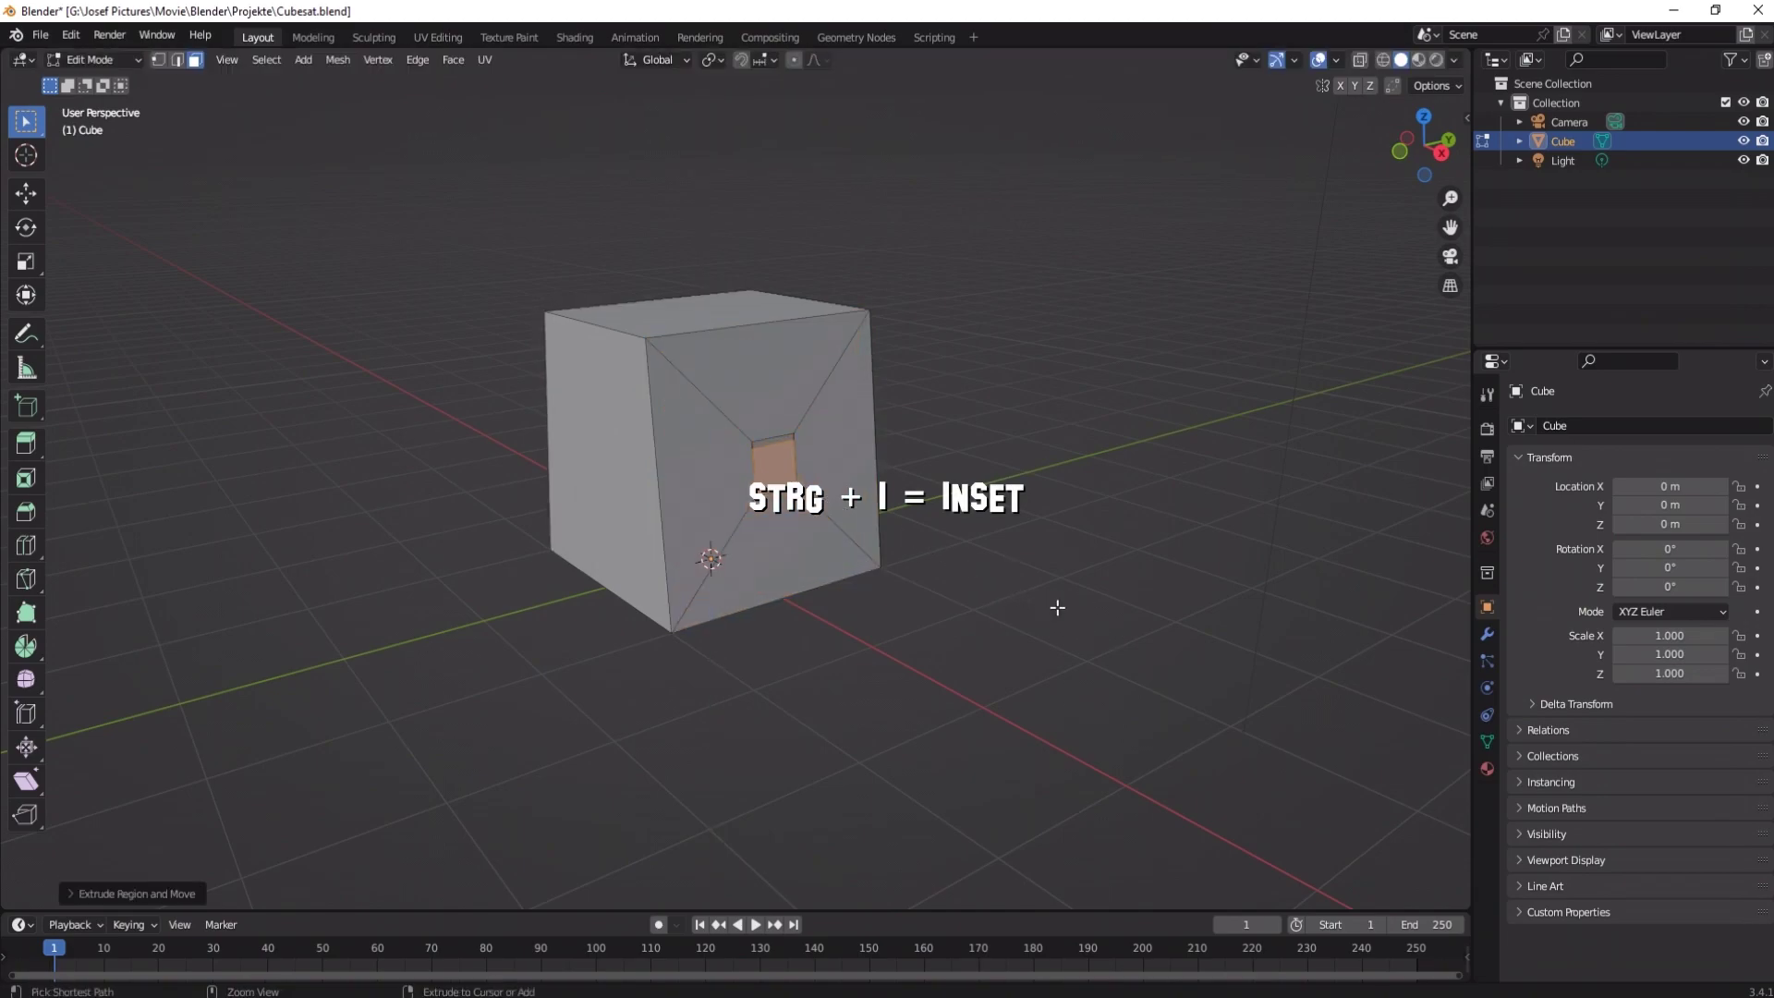
{"action": "mouse_move", "coordinate": [999, 601]}
{"action": "middle_mouse_down"}
{"action": "mouse_move", "coordinate": [861, 577]}
{"action": "mouse_move", "coordinate": [864, 554]}
{"action": "middle_mouse_up"}
{"action": "key", "text": "e"}
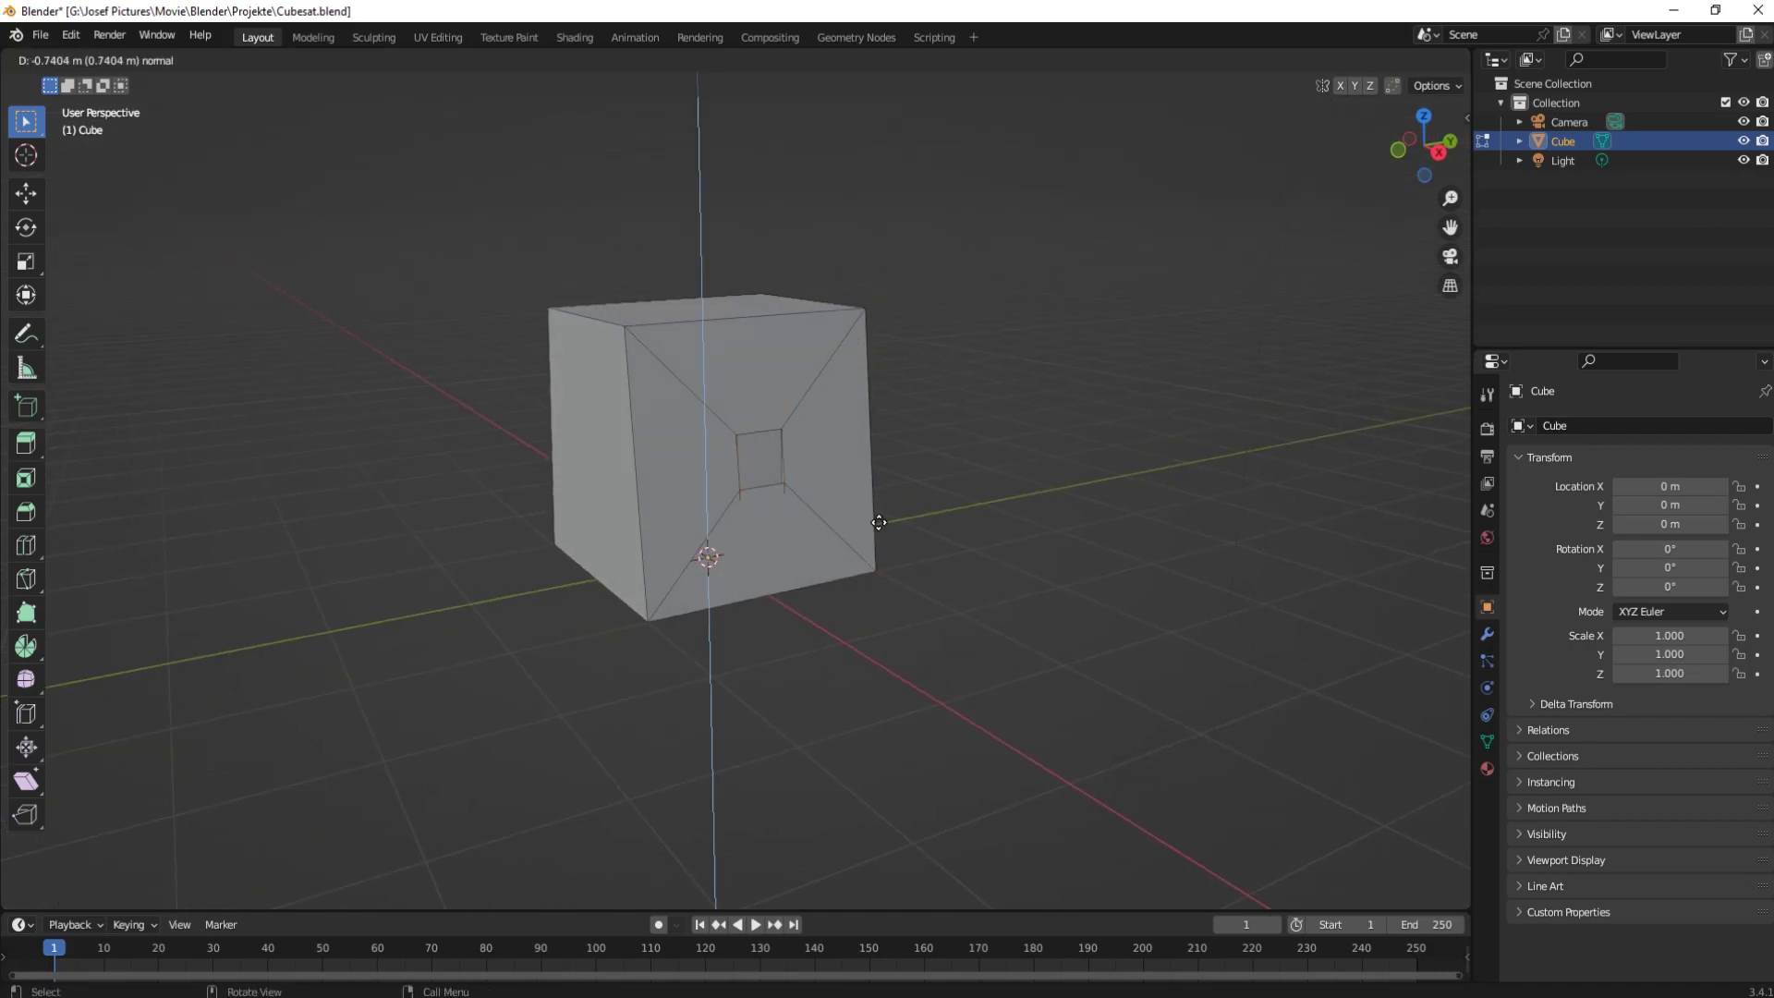
{"action": "right_click", "coordinate": [885, 481]}
{"action": "mouse_move", "coordinate": [955, 490]}
{"action": "middle_mouse_down"}
{"action": "mouse_move", "coordinate": [787, 444]}
{"action": "mouse_move", "coordinate": [910, 553]}
{"action": "middle_mouse_up"}
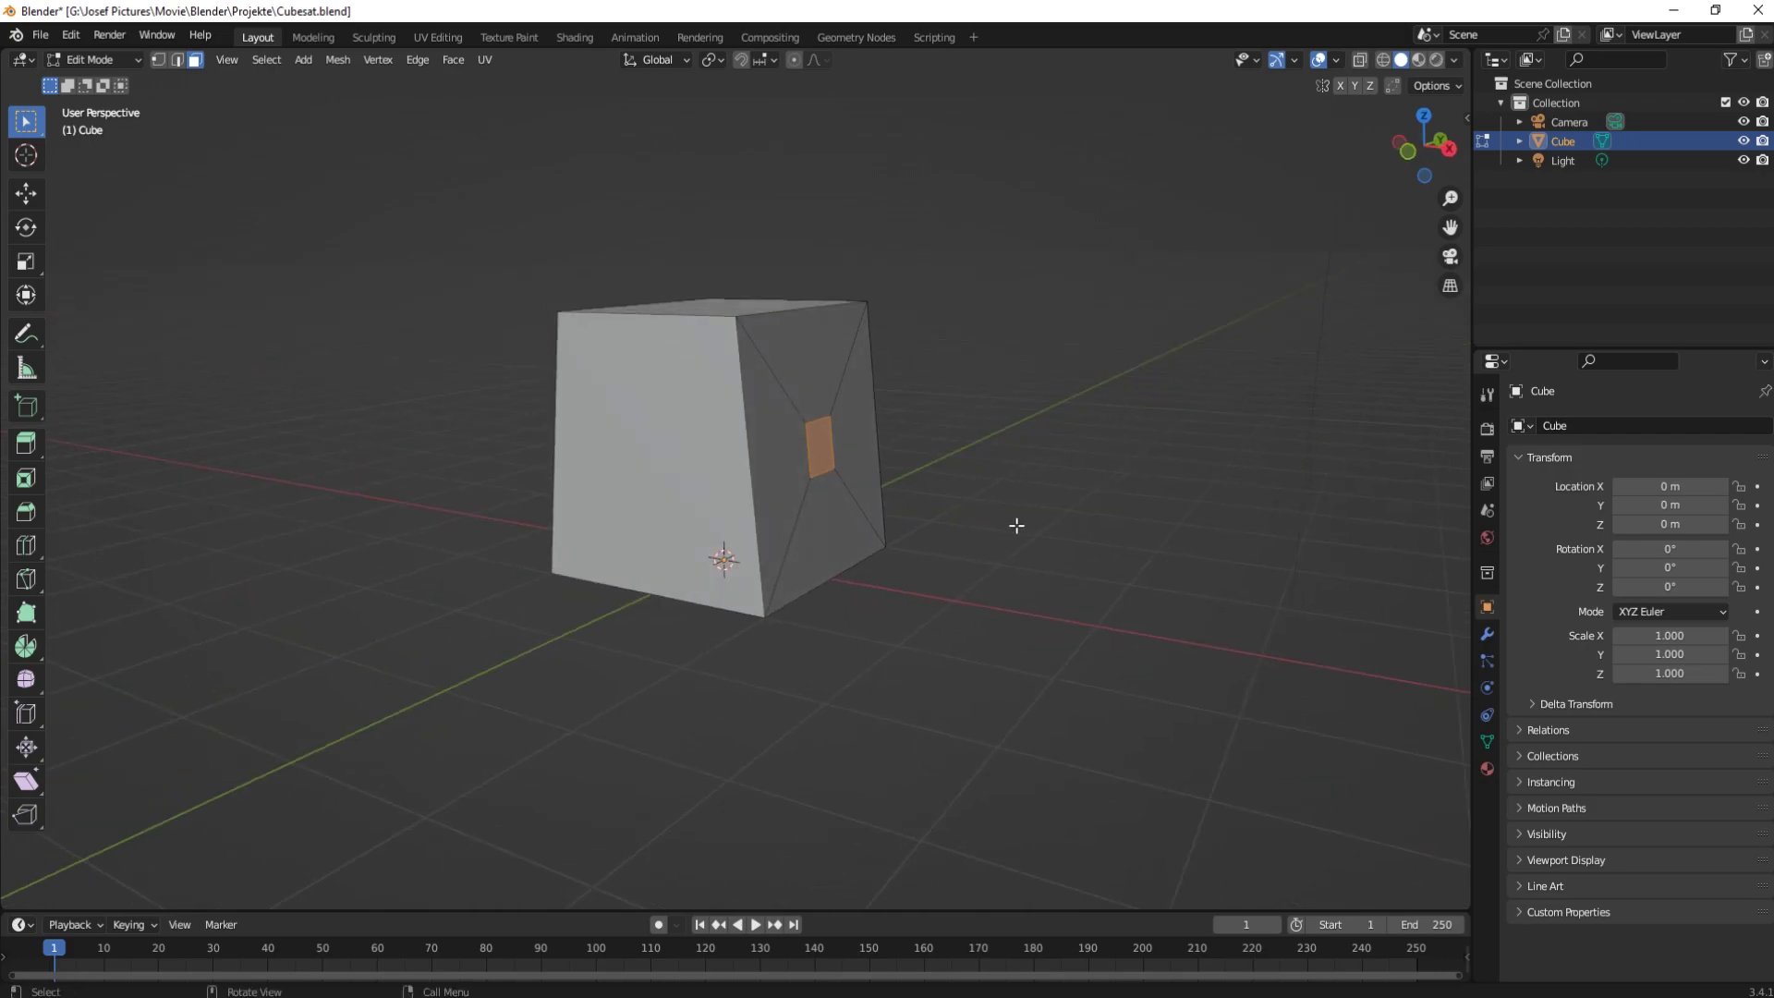
{"action": "scroll", "coordinate": [887, 543], "scroll_direction": "up", "scroll_amount": 2}
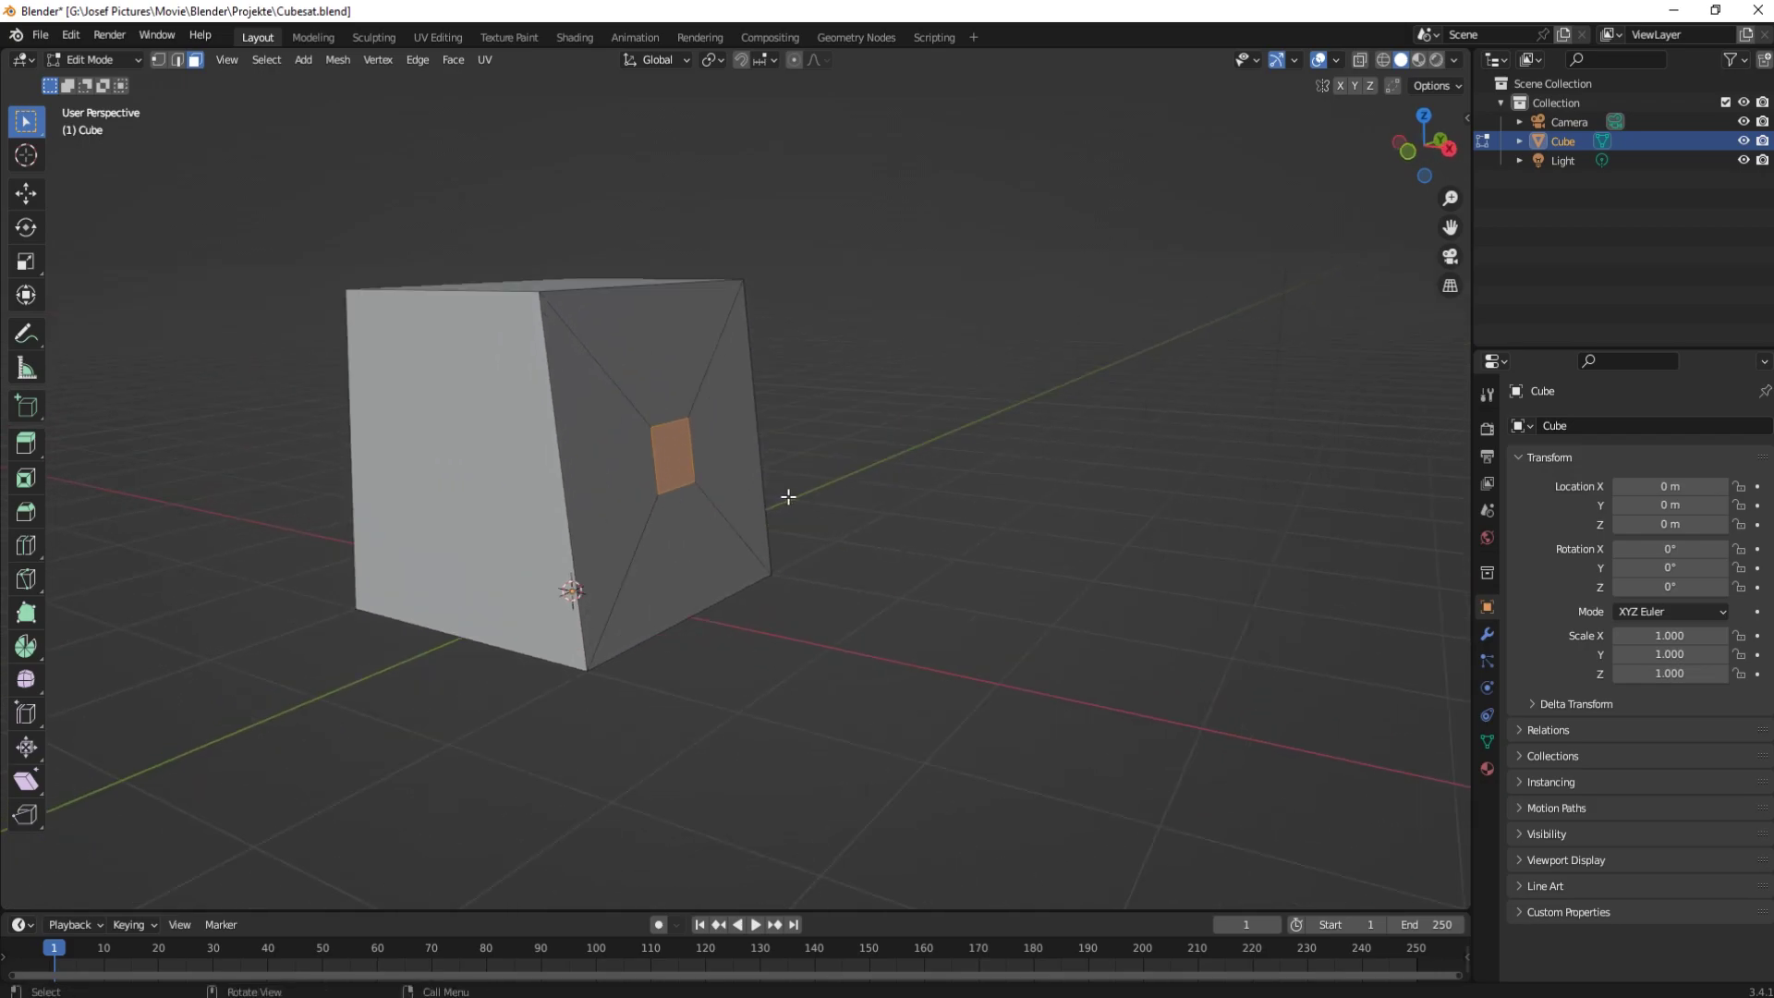
Step: Extrude the inset face along its normals and flatten it to zero along X
{"action": "key", "text": "alt+e"}
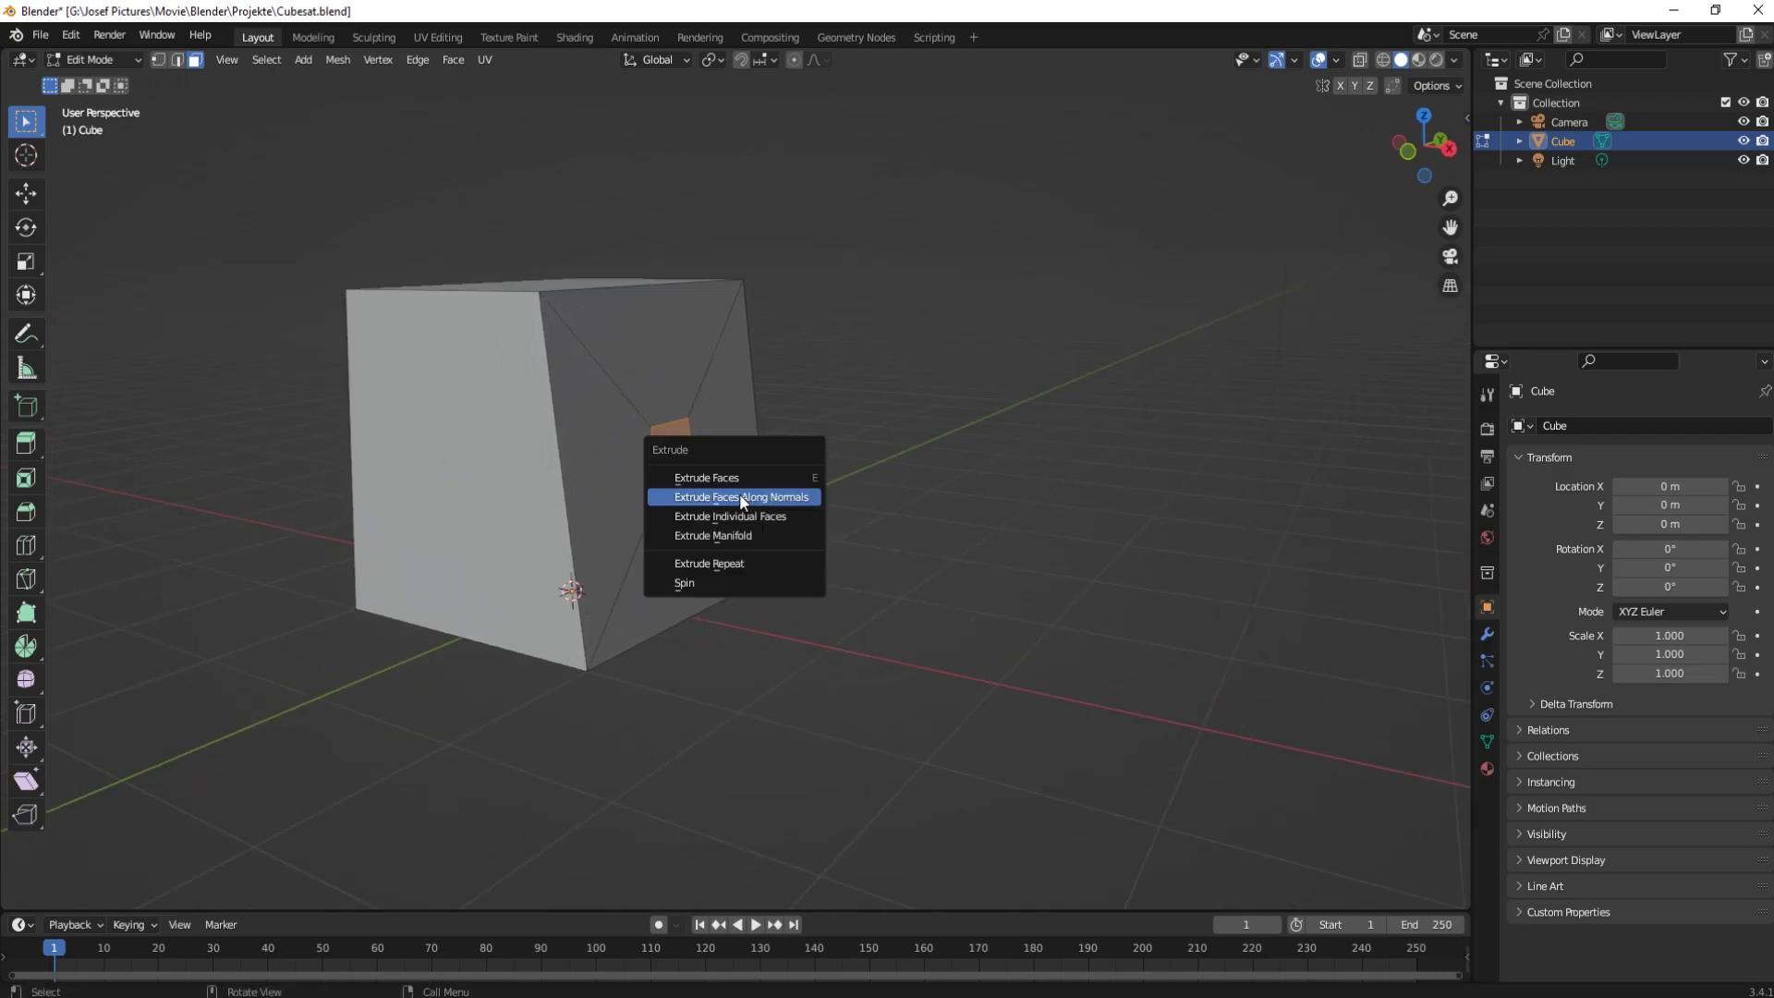
{"action": "left_click", "coordinate": [766, 499]}
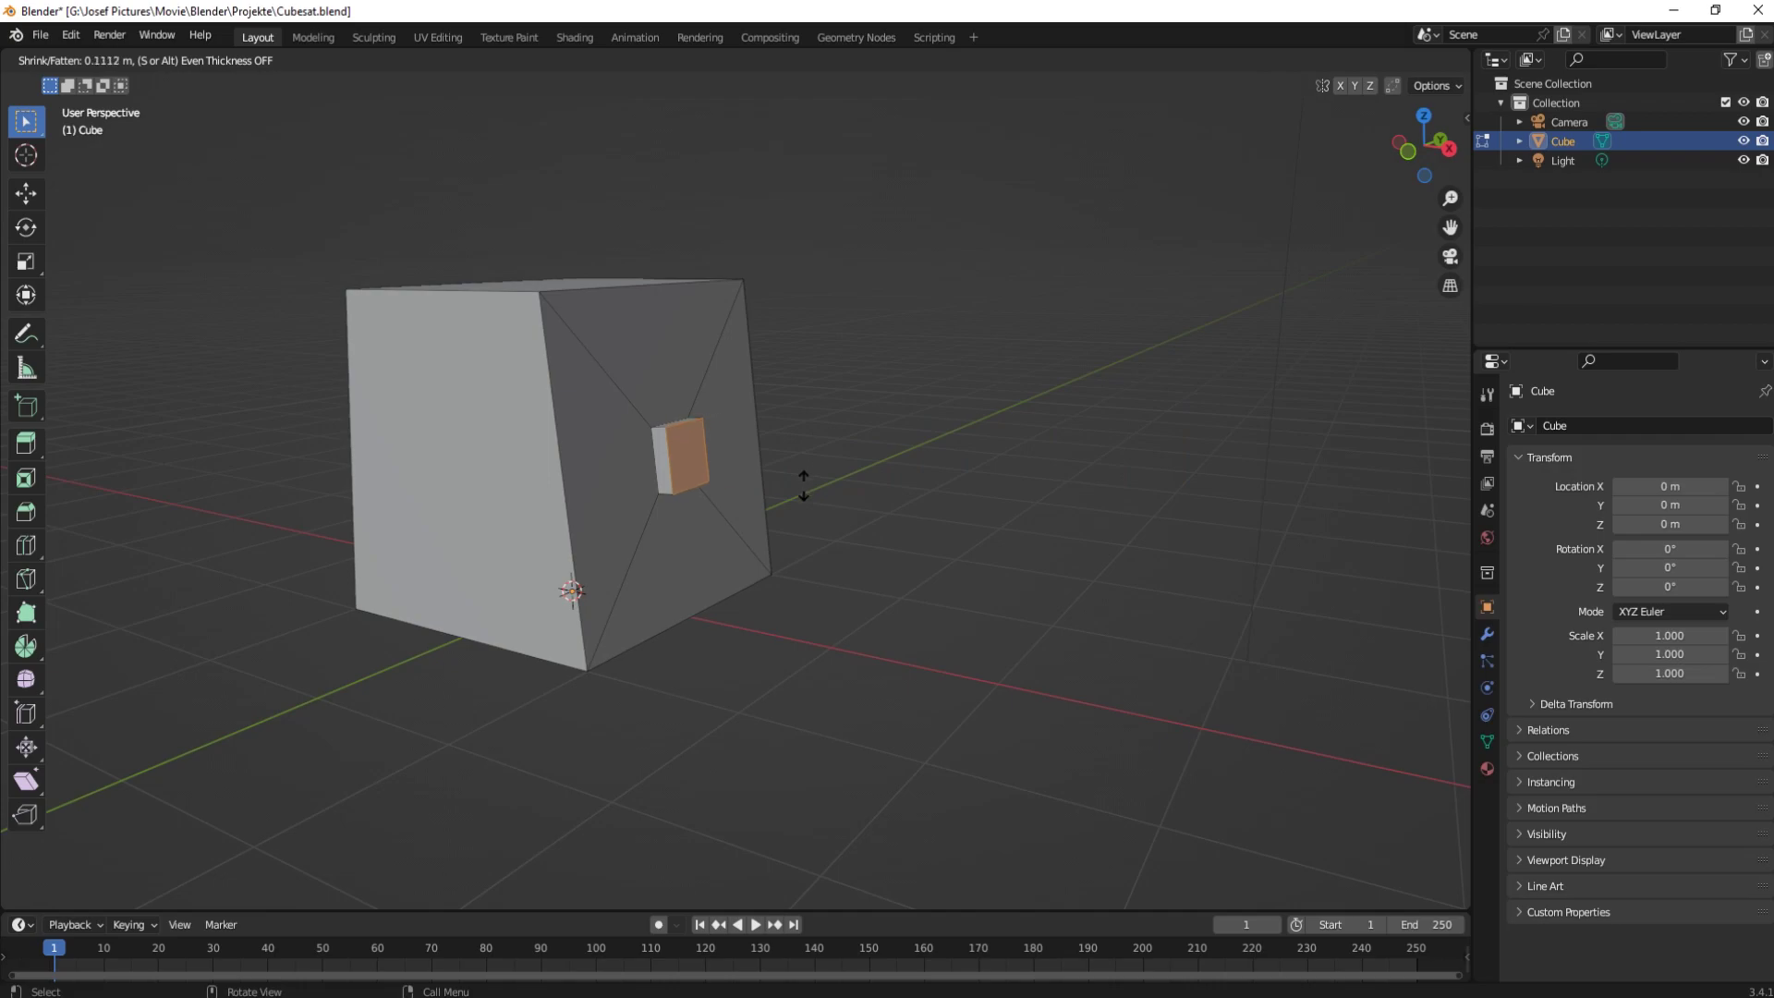
{"action": "left_click", "coordinate": [803, 486]}
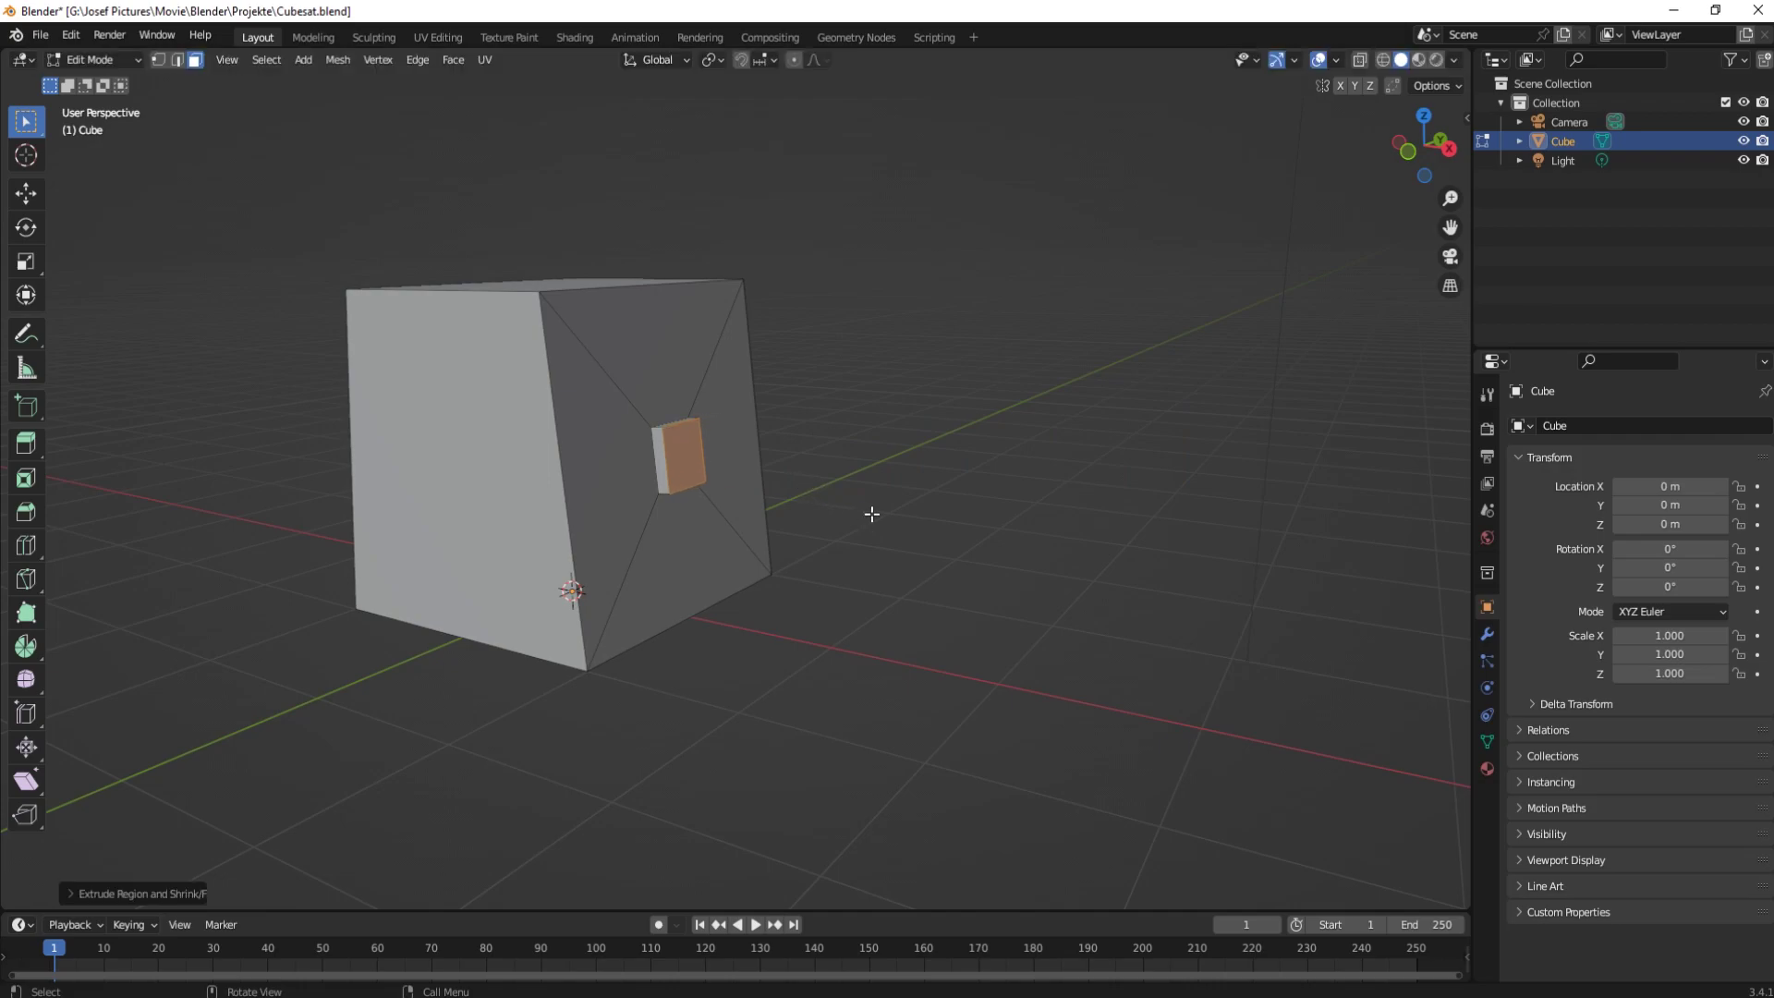
{"action": "key", "text": "s"}
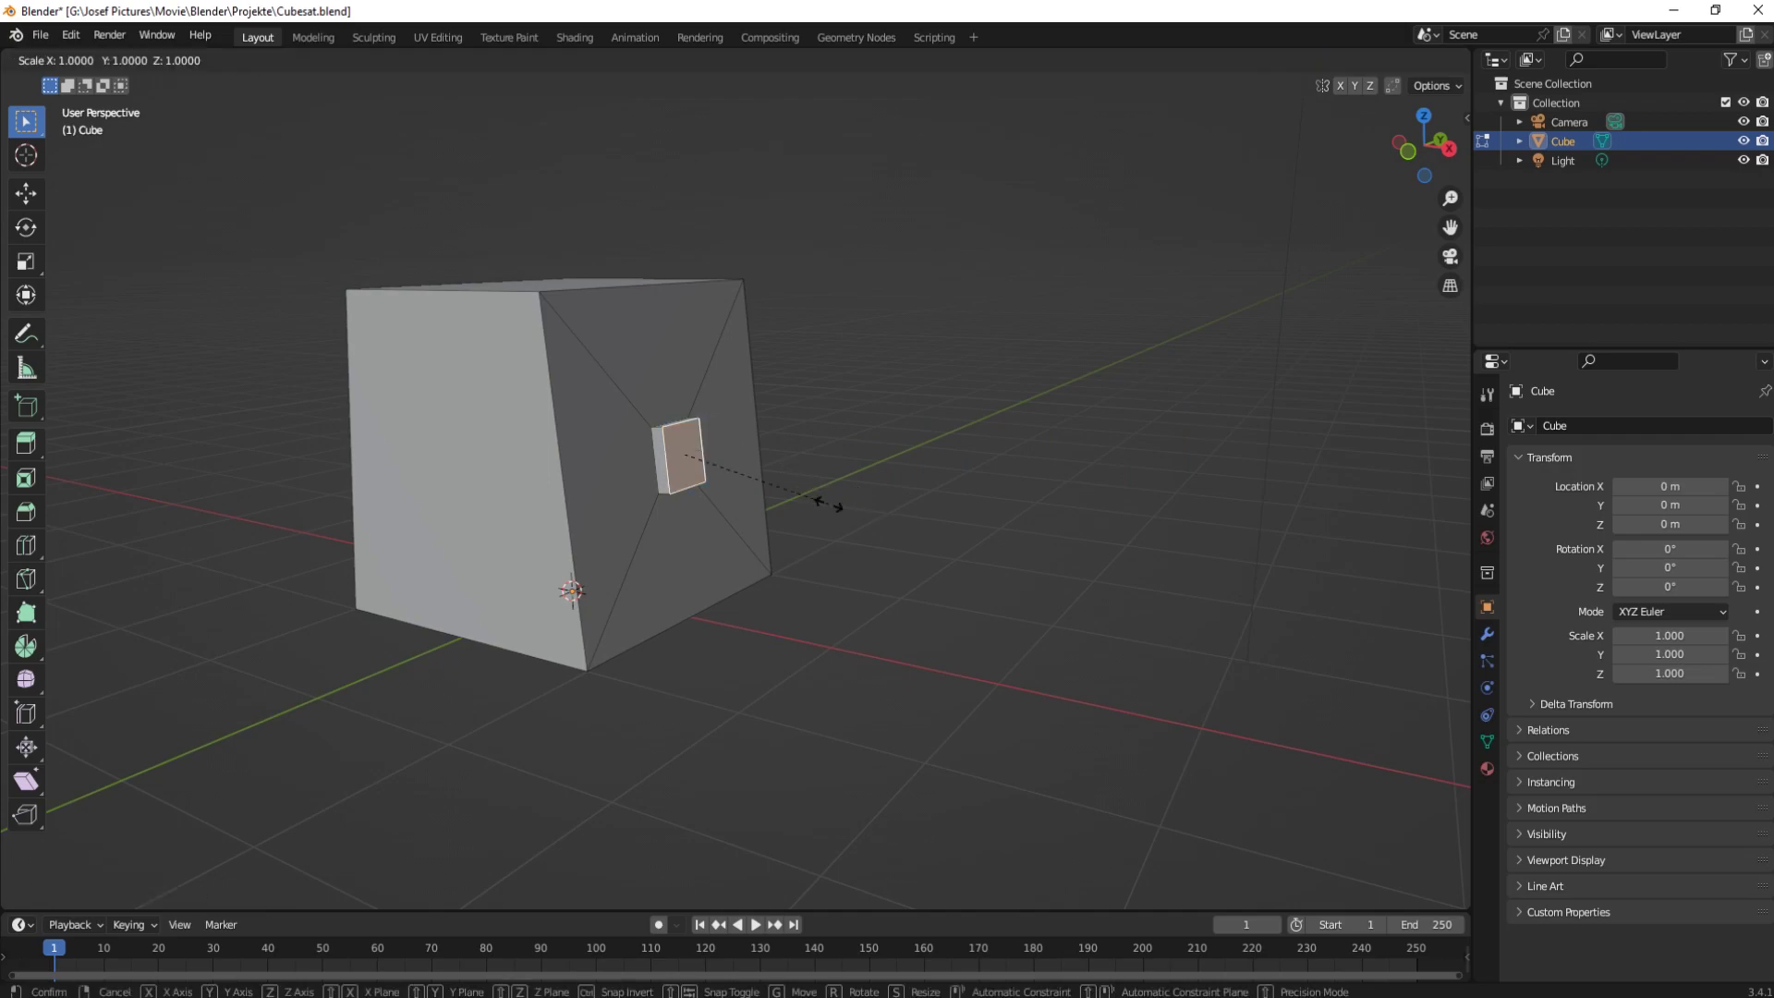
{"action": "key", "text": "x"}
{"action": "key", "text": "Return"}
{"action": "middle_click_drag", "start_coordinate": [828, 503], "coordinate": [664, 539]}
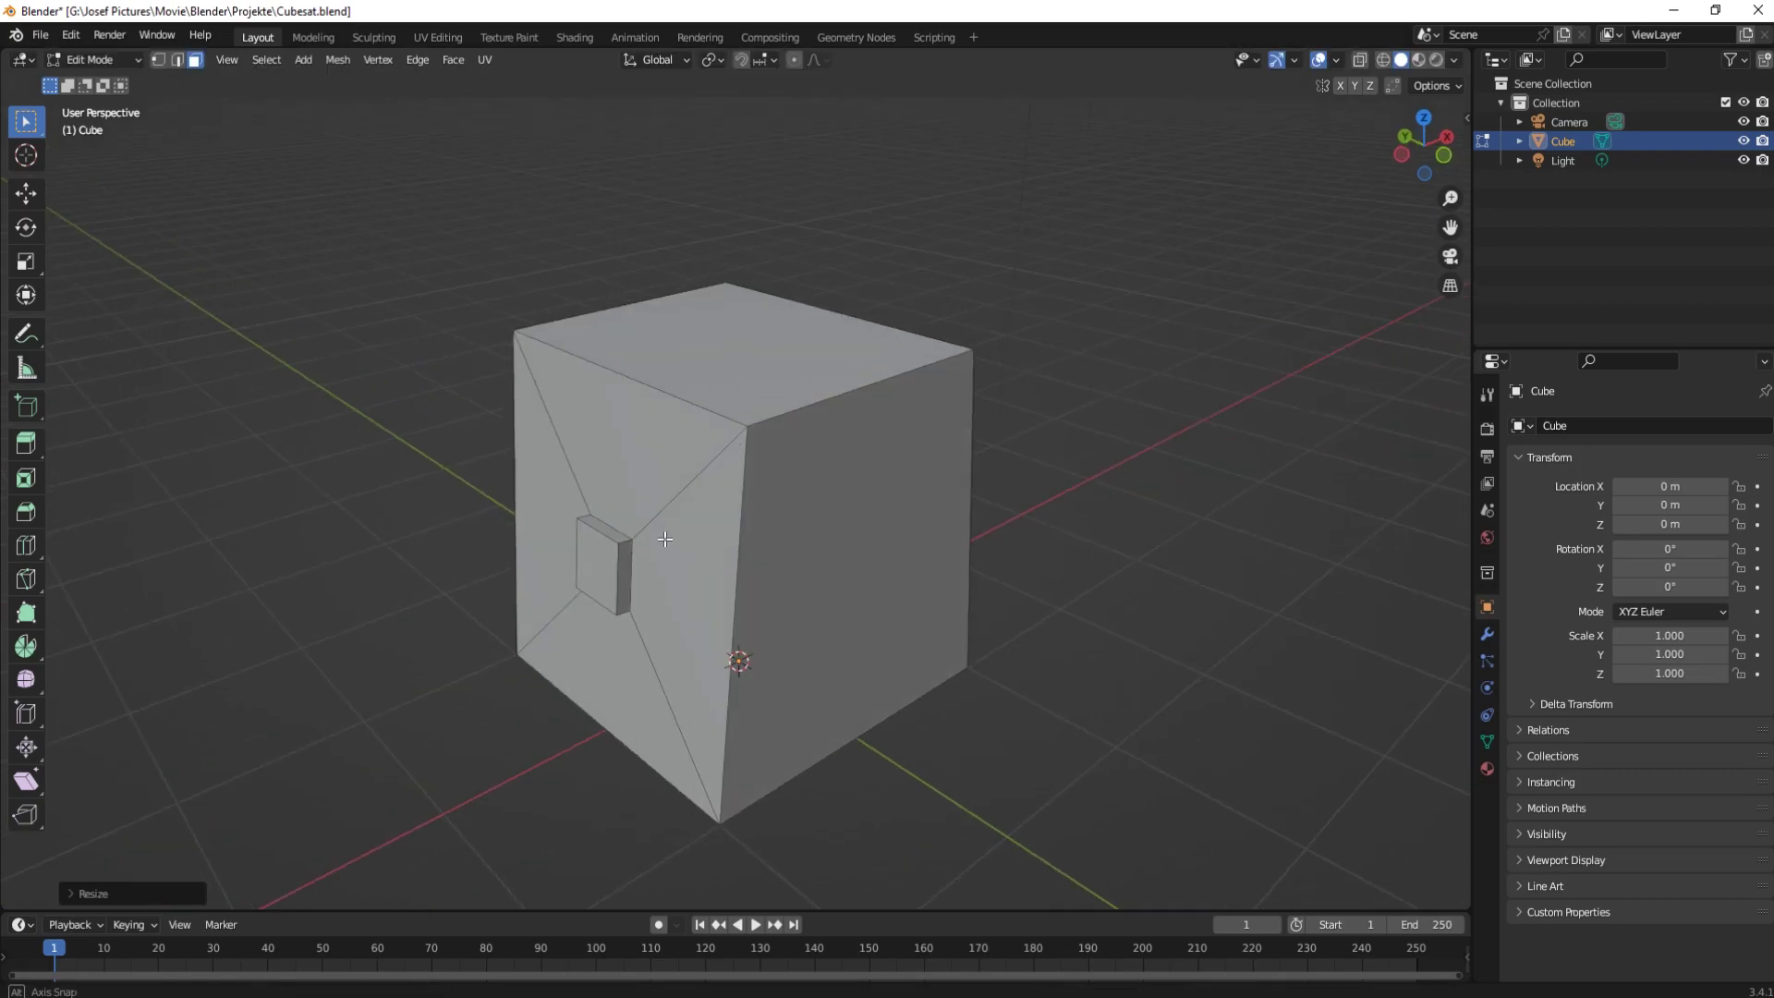
{"action": "key", "text": "s"}
{"action": "key", "text": "x"}
{"action": "type", "text": "0"}
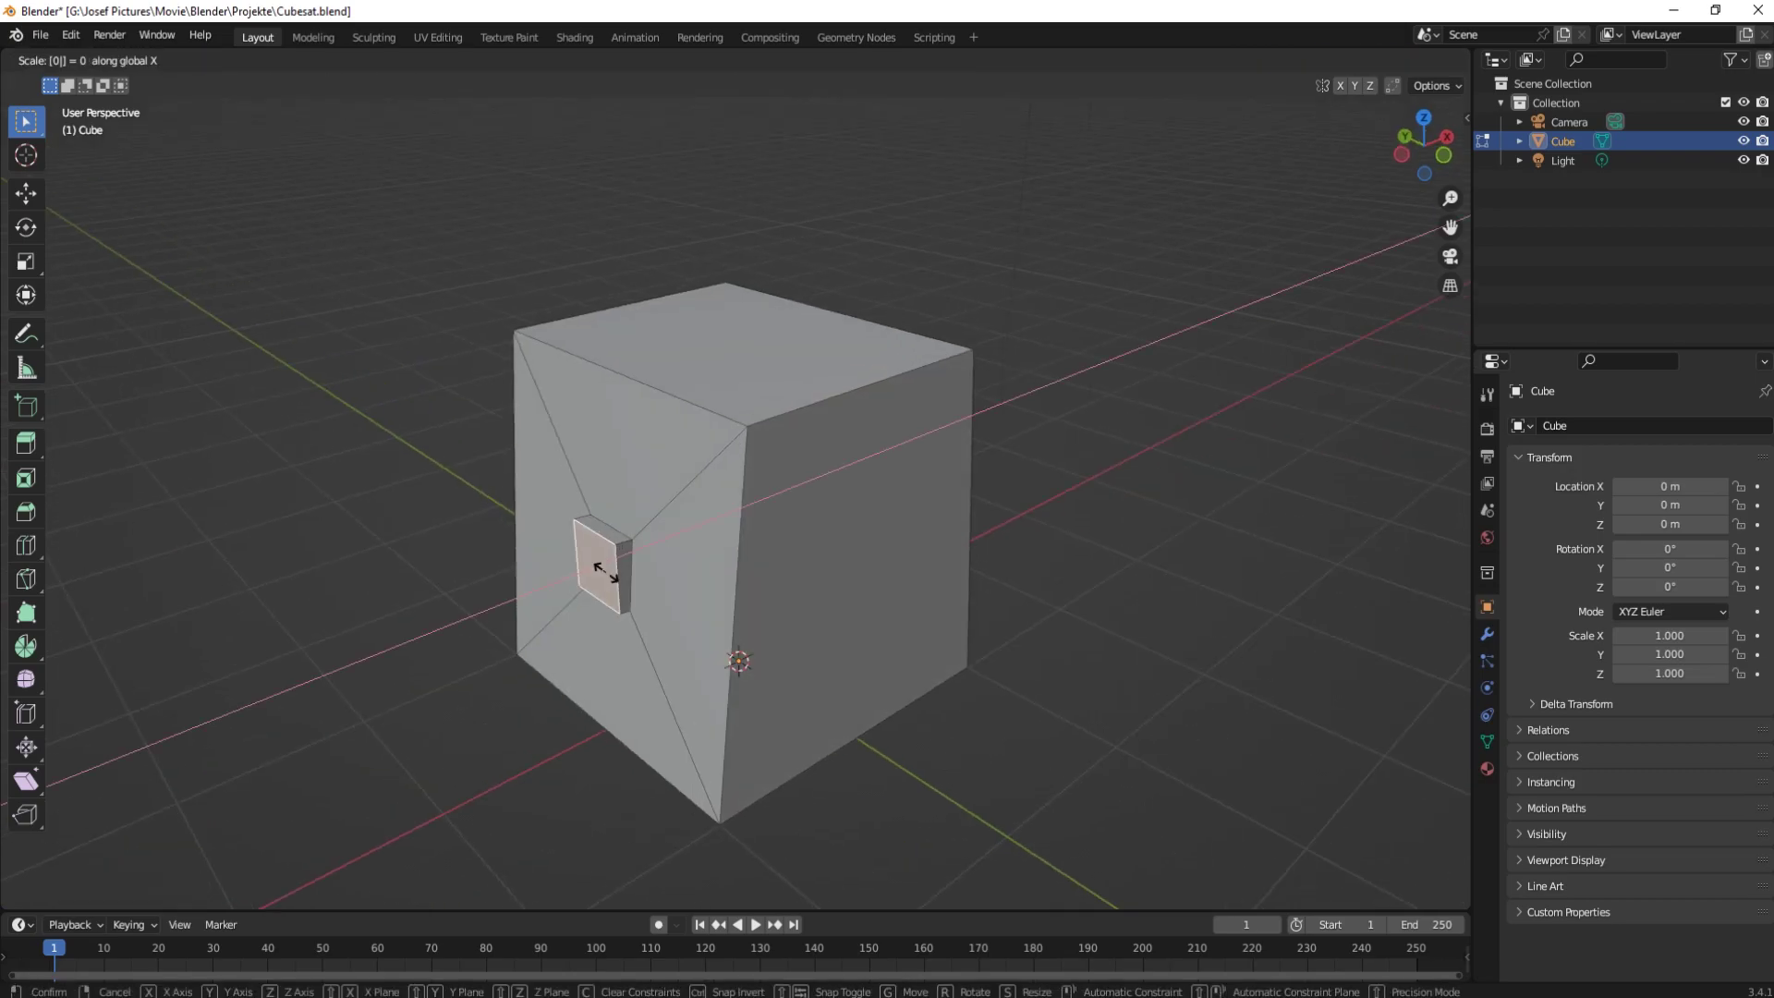
{"action": "key", "text": "Return"}
{"action": "middle_click_drag", "start_coordinate": [1065, 478], "coordinate": [478, 494]}
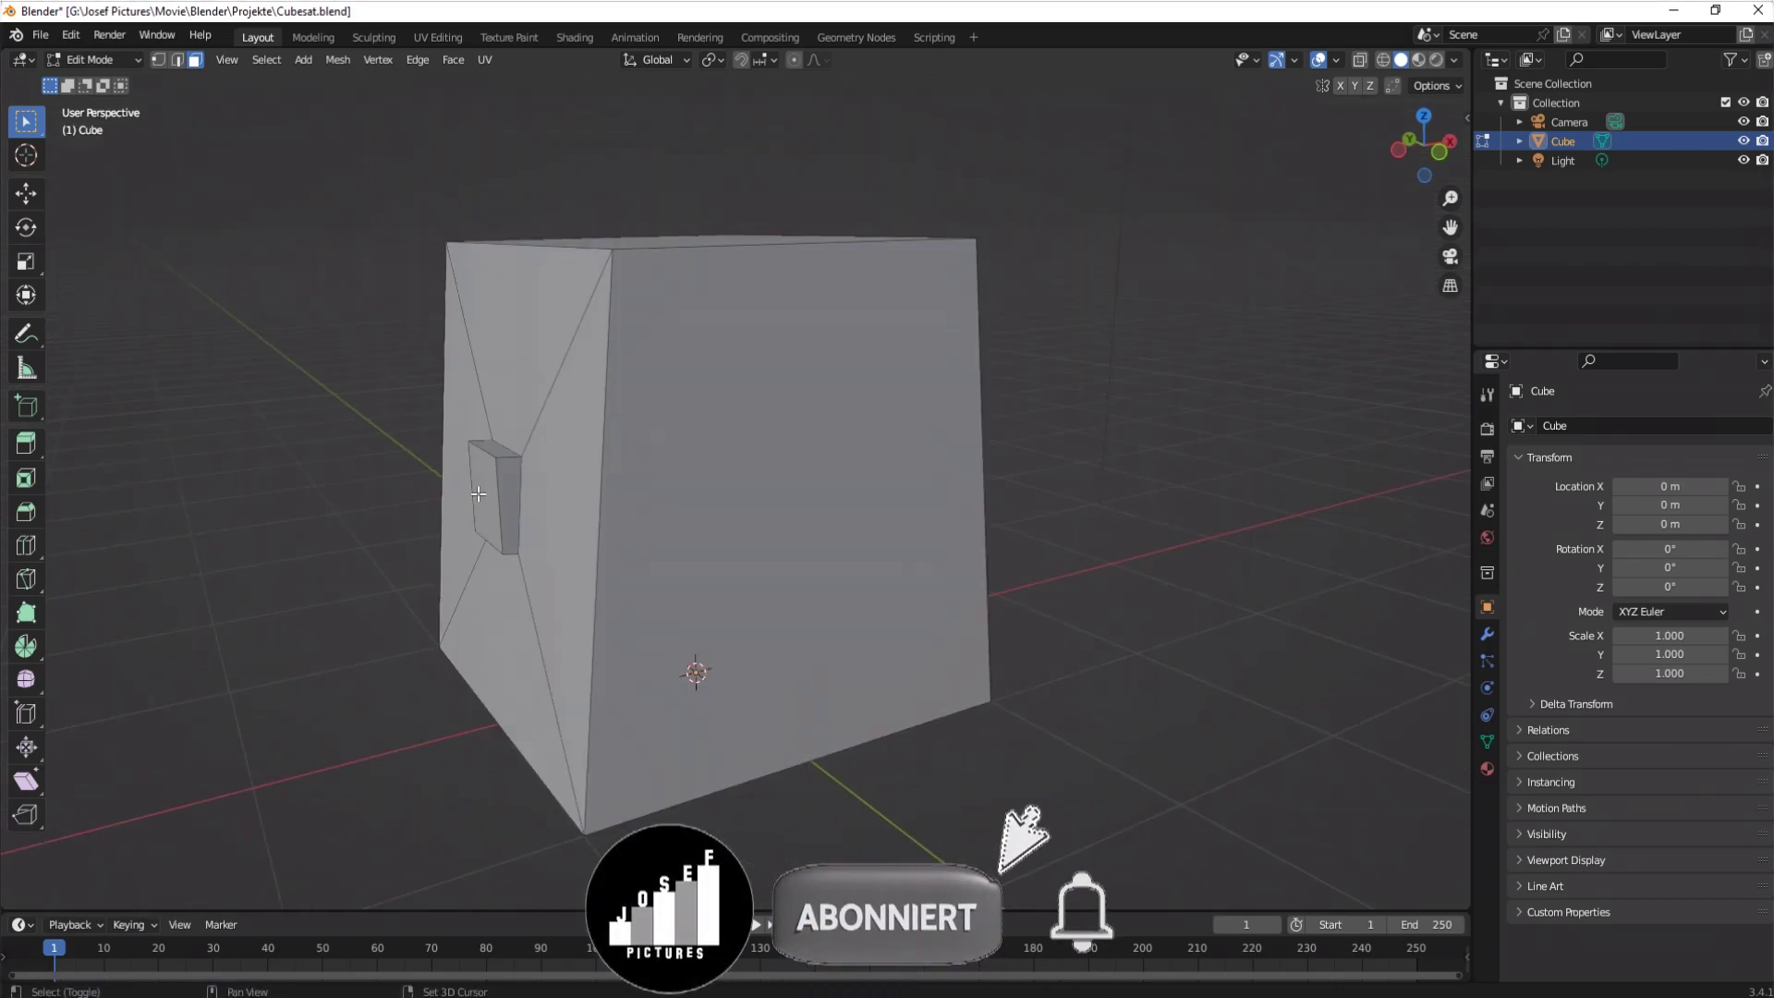
Step: Extrude the block's small outer face along normals and save Cubesat.blend
{"action": "left_click", "coordinate": [478, 494]}
{"action": "key", "text": "alt+e"}
{"action": "left_click", "coordinate": [645, 536]}
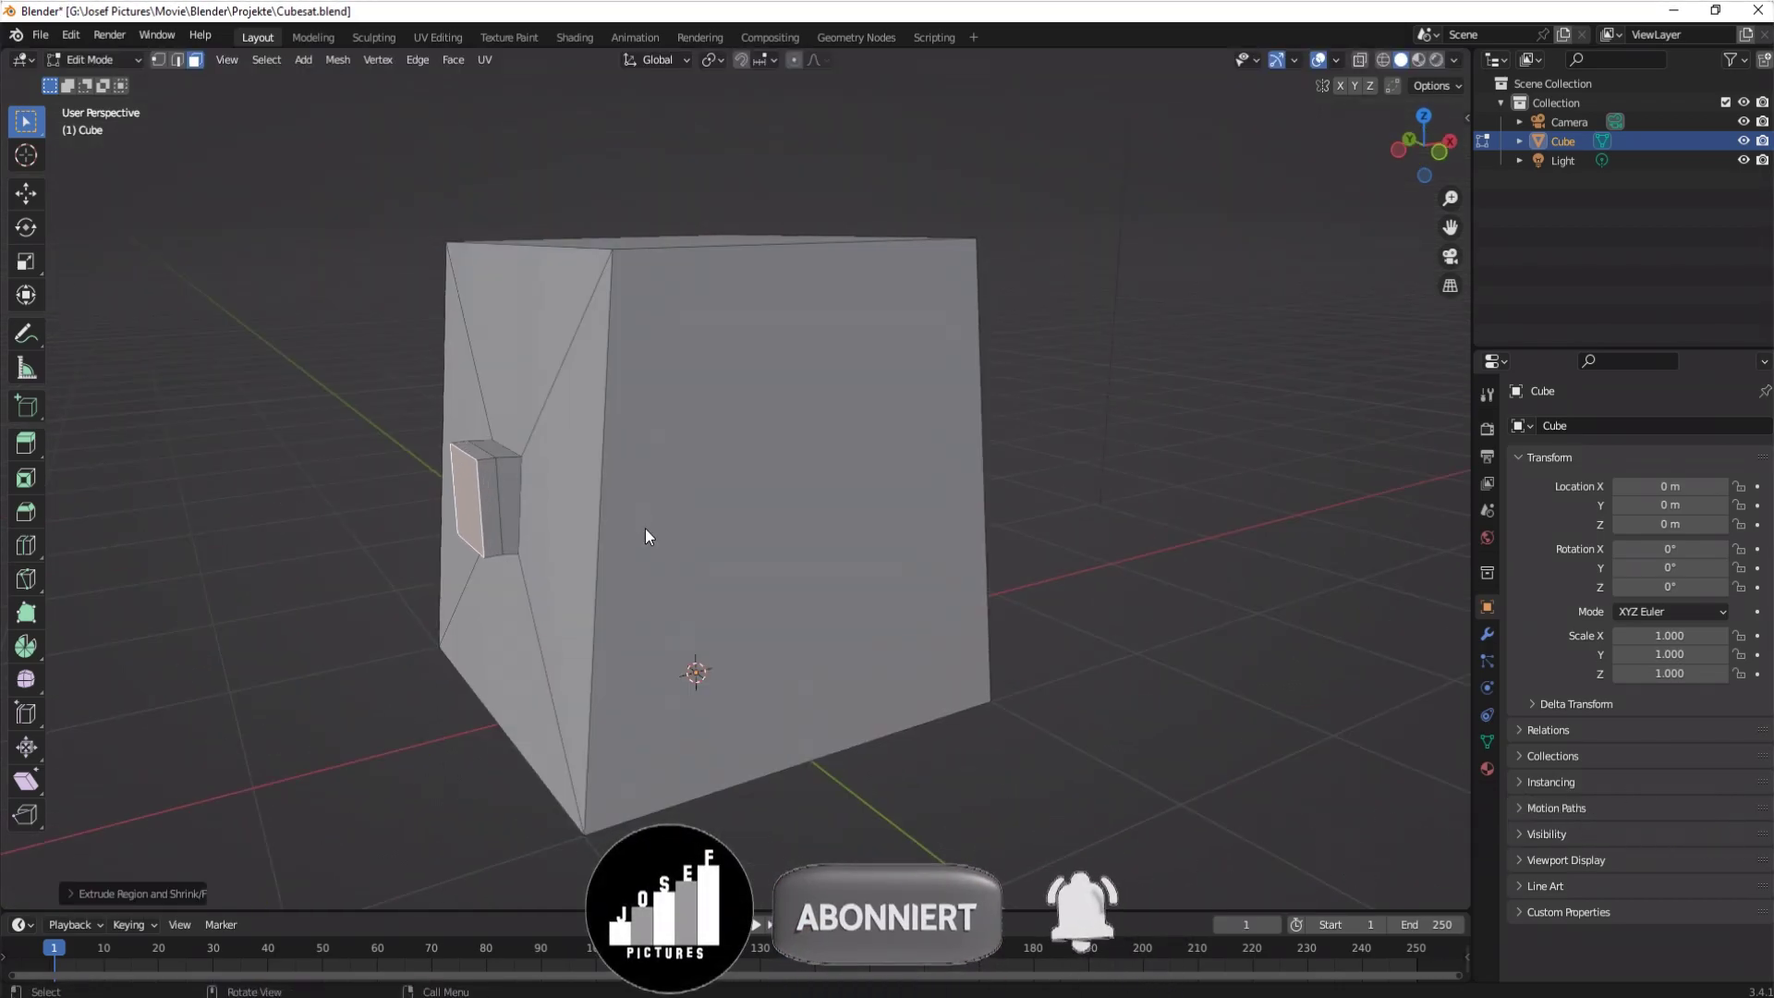
{"action": "key", "text": "Tab"}
{"action": "key", "text": "ctrl+s"}
Step: Apply Shade Auto Smooth to the satellite body
{"action": "right_click", "coordinate": [647, 529]}
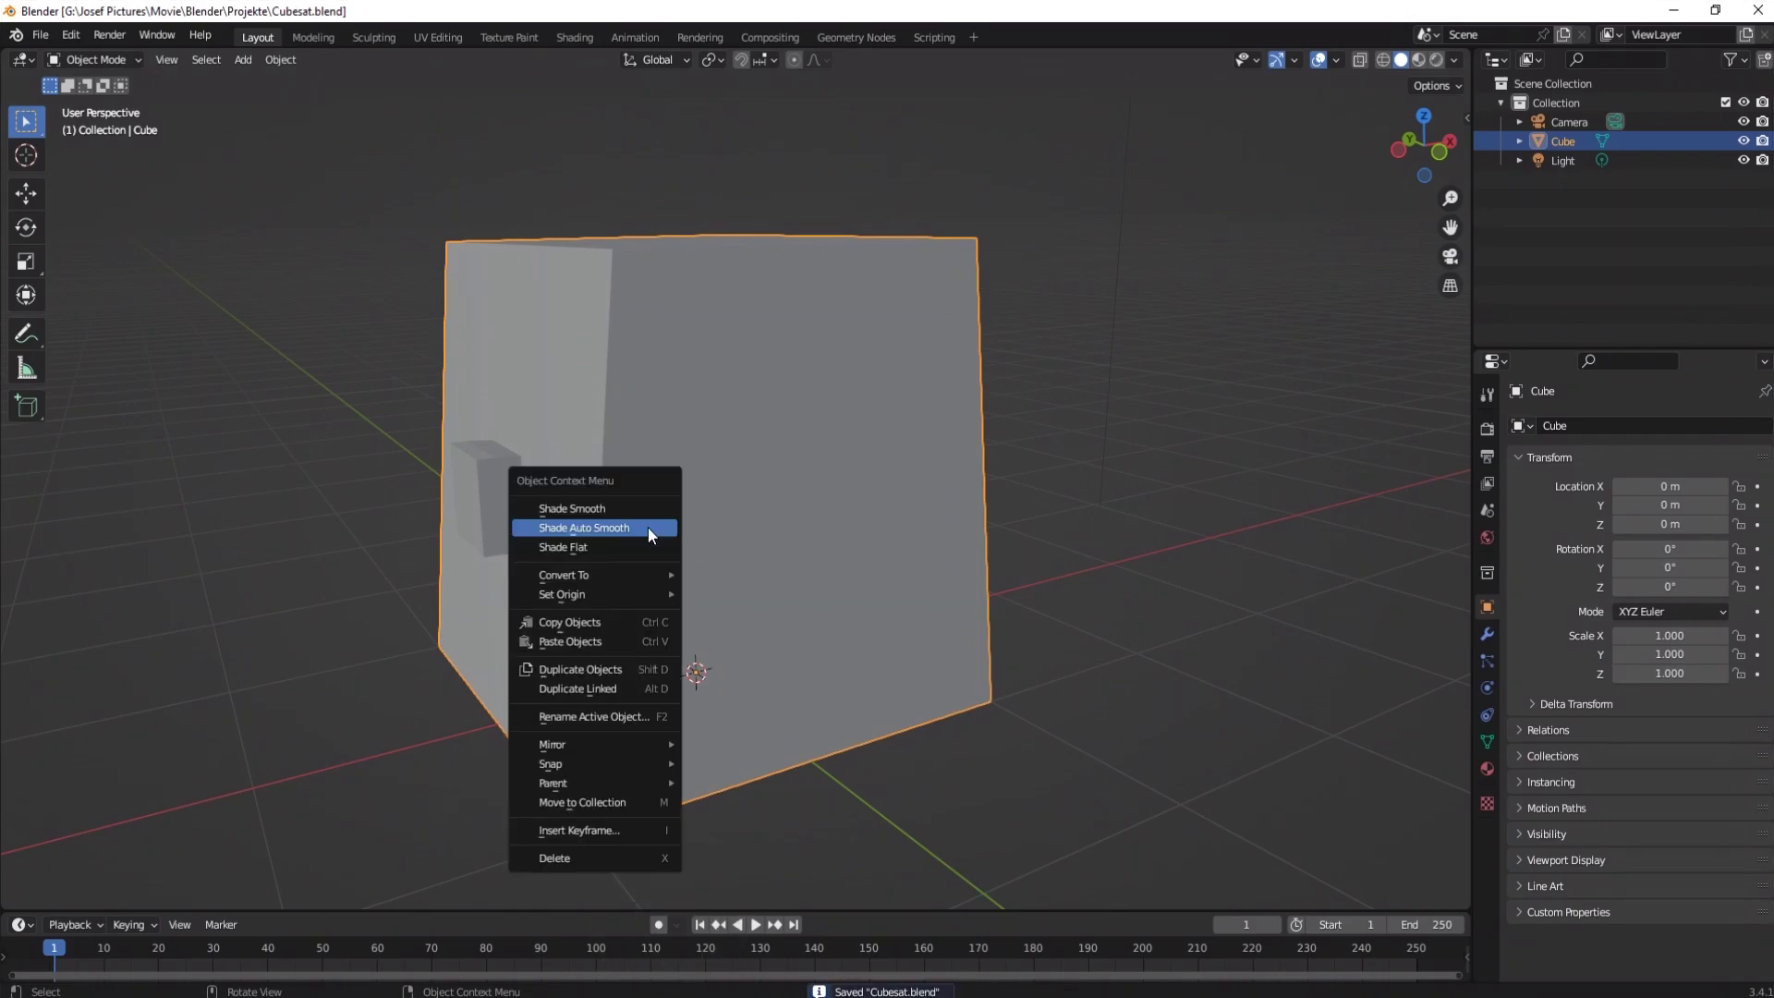
{"action": "left_click", "coordinate": [650, 529]}
{"action": "scroll", "coordinate": [667, 530], "scroll_direction": "down", "scroll_amount": 3}
{"action": "middle_click_drag", "start_coordinate": [667, 529], "coordinate": [675, 589]}
Step: Inset a second side face and extrude it 0.2639 m into a wider block, then save
{"action": "key", "text": "Tab"}
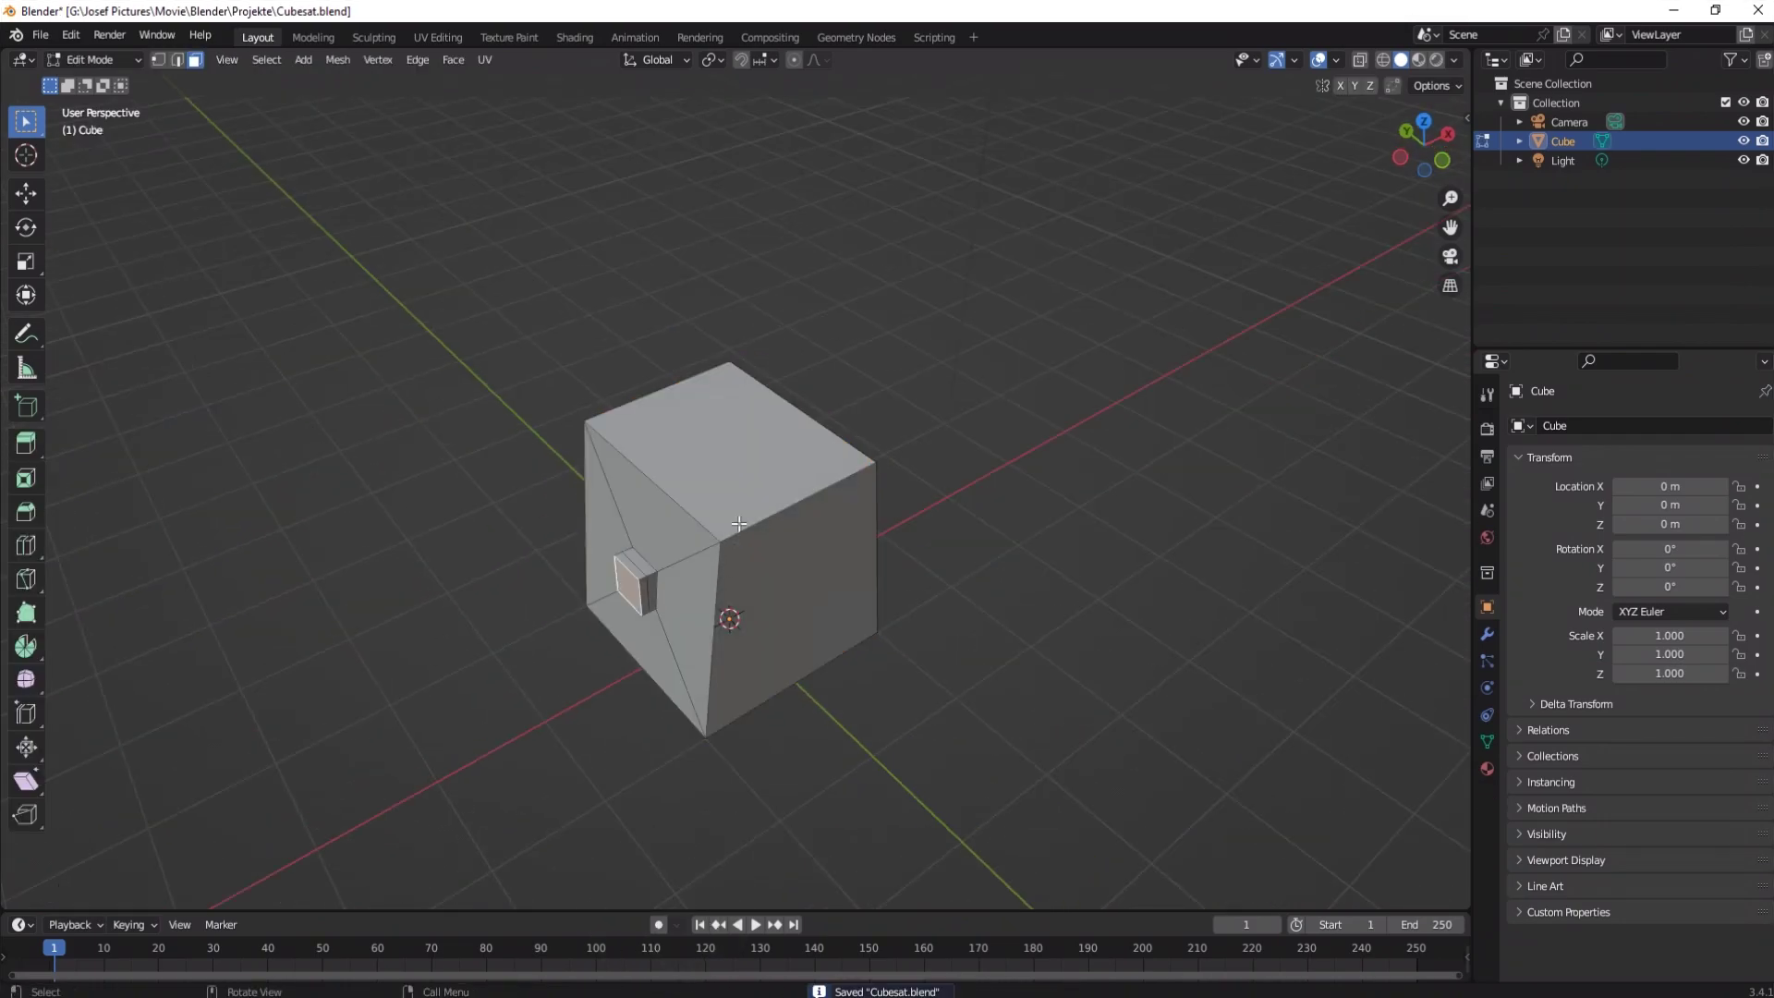
{"action": "mouse_move", "coordinate": [732, 490]}
{"action": "middle_mouse_down"}
{"action": "mouse_move", "coordinate": [705, 517]}
{"action": "mouse_move", "coordinate": [868, 548]}
{"action": "mouse_move", "coordinate": [919, 523]}
{"action": "middle_mouse_up"}
{"action": "left_click", "coordinate": [705, 517]}
{"action": "key", "text": "i"}
{"action": "left_click", "coordinate": [792, 535]}
{"action": "key", "text": "e"}
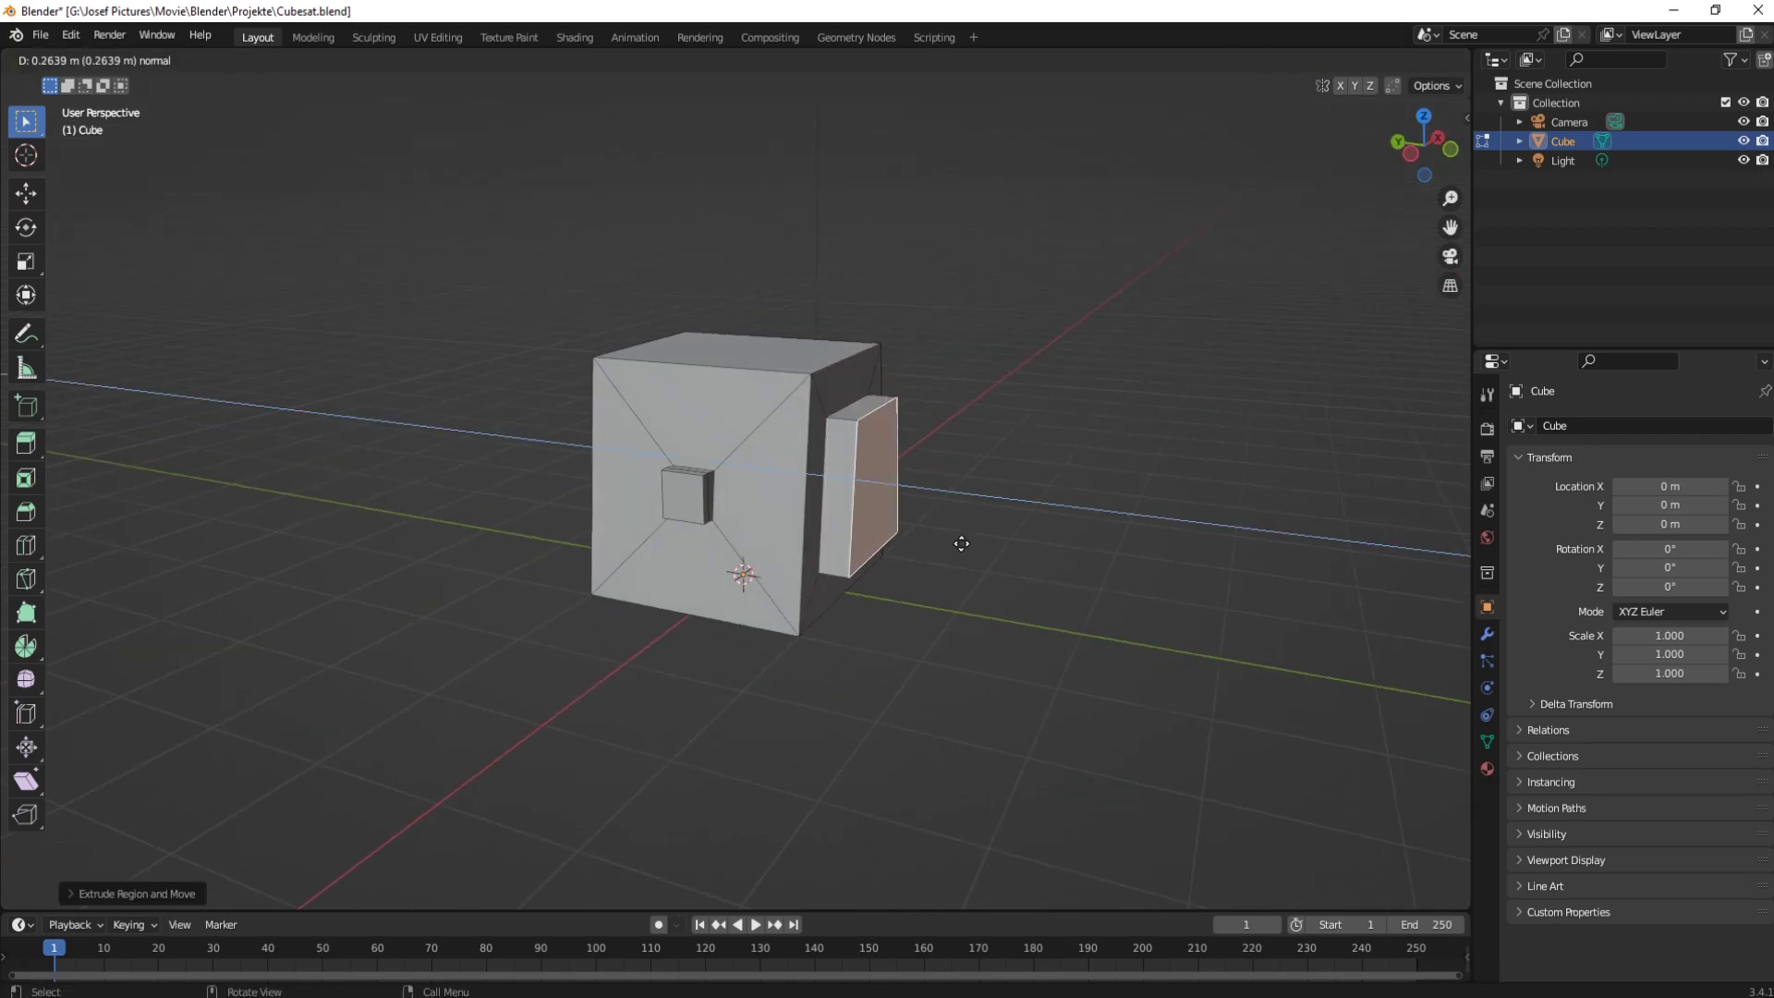
{"action": "left_click", "coordinate": [993, 583]}
{"action": "middle_click_drag", "start_coordinate": [780, 552], "coordinate": [779, 483]}
{"action": "key", "text": "ctrl+s"}
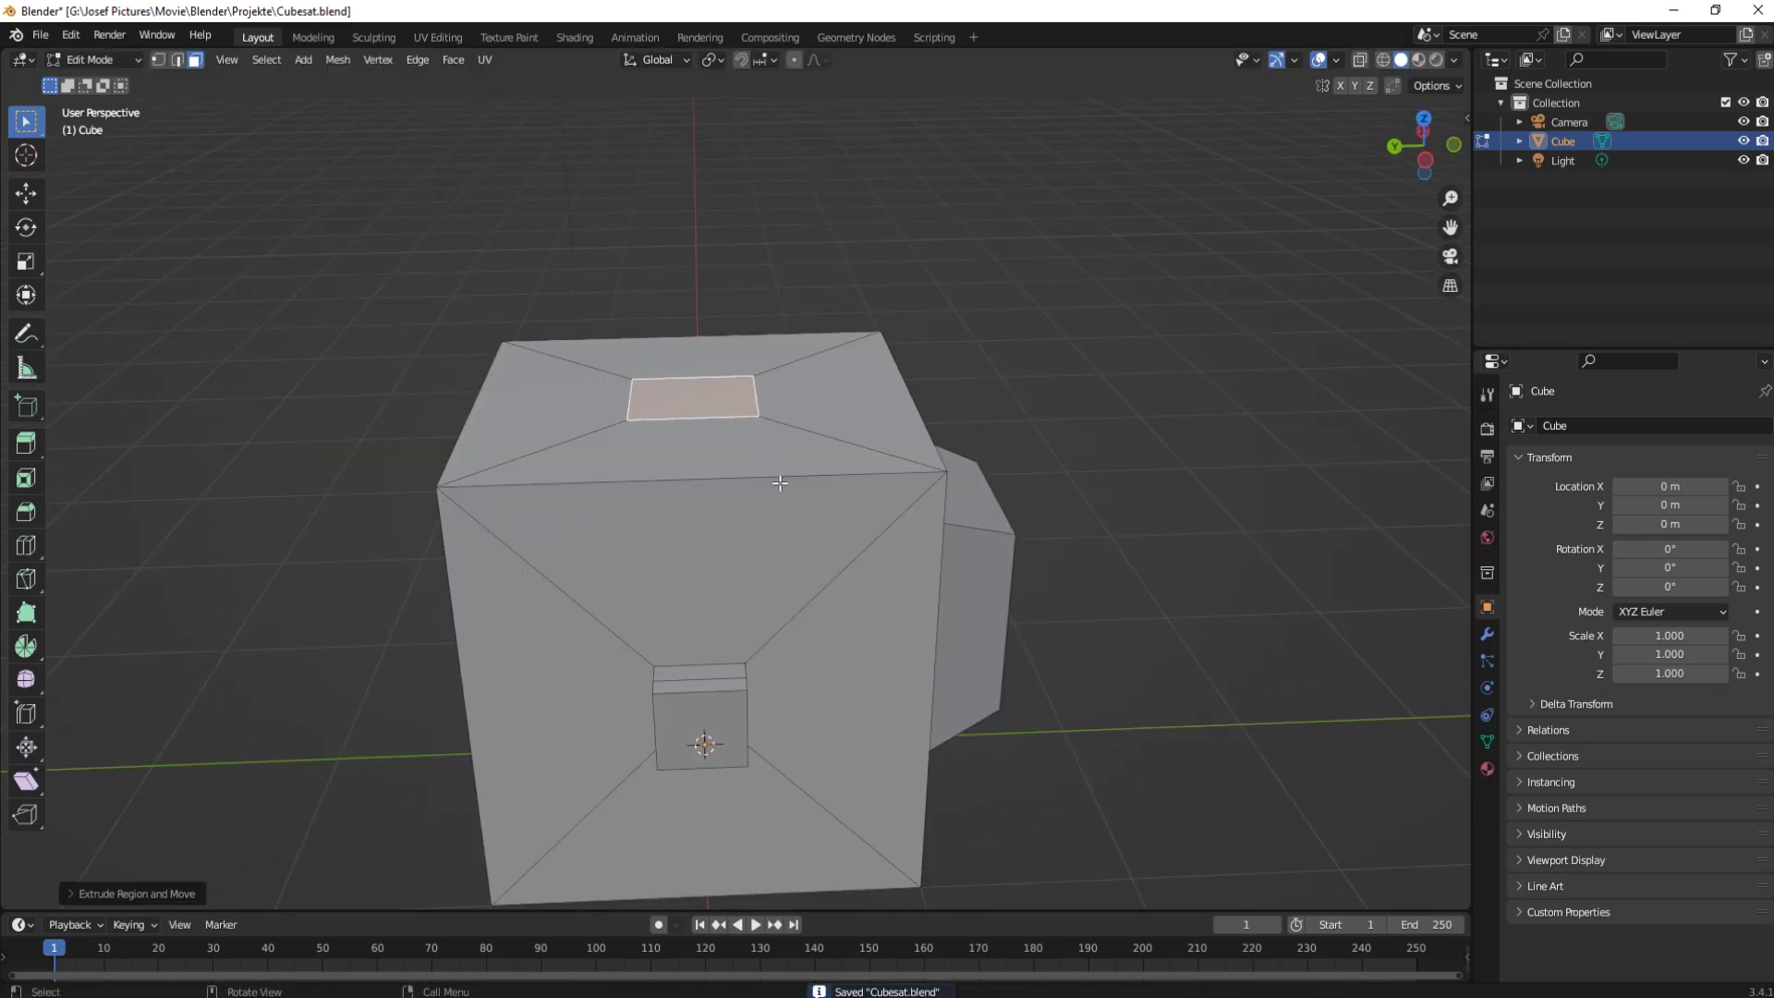
Step: Extrude a low raised pad on the top face and give the body smooth shading
{"action": "key", "text": "e"}
{"action": "left_click", "coordinate": [783, 464]}
{"action": "key", "text": "e"}
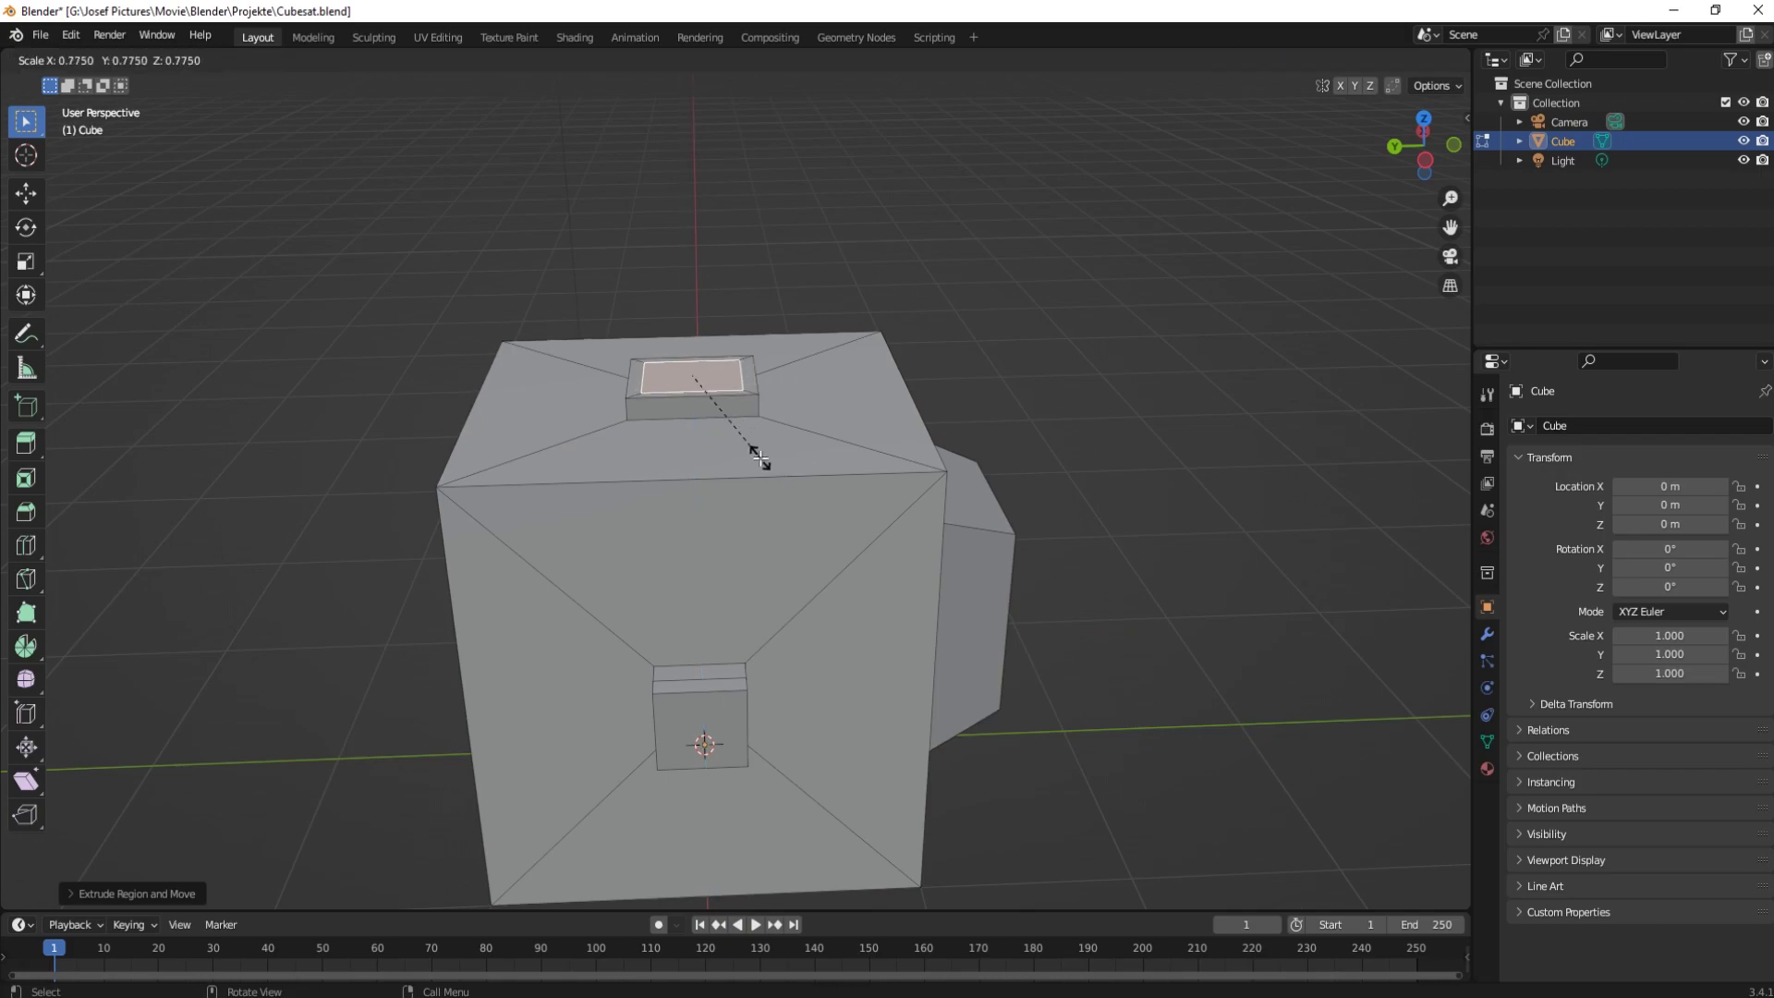
{"action": "left_click", "coordinate": [760, 451]}
{"action": "key", "text": "Tab"}
{"action": "scroll", "coordinate": [775, 427], "scroll_direction": "down", "scroll_amount": 3}
{"action": "right_click", "coordinate": [786, 434]}
{"action": "left_click", "coordinate": [791, 440]}
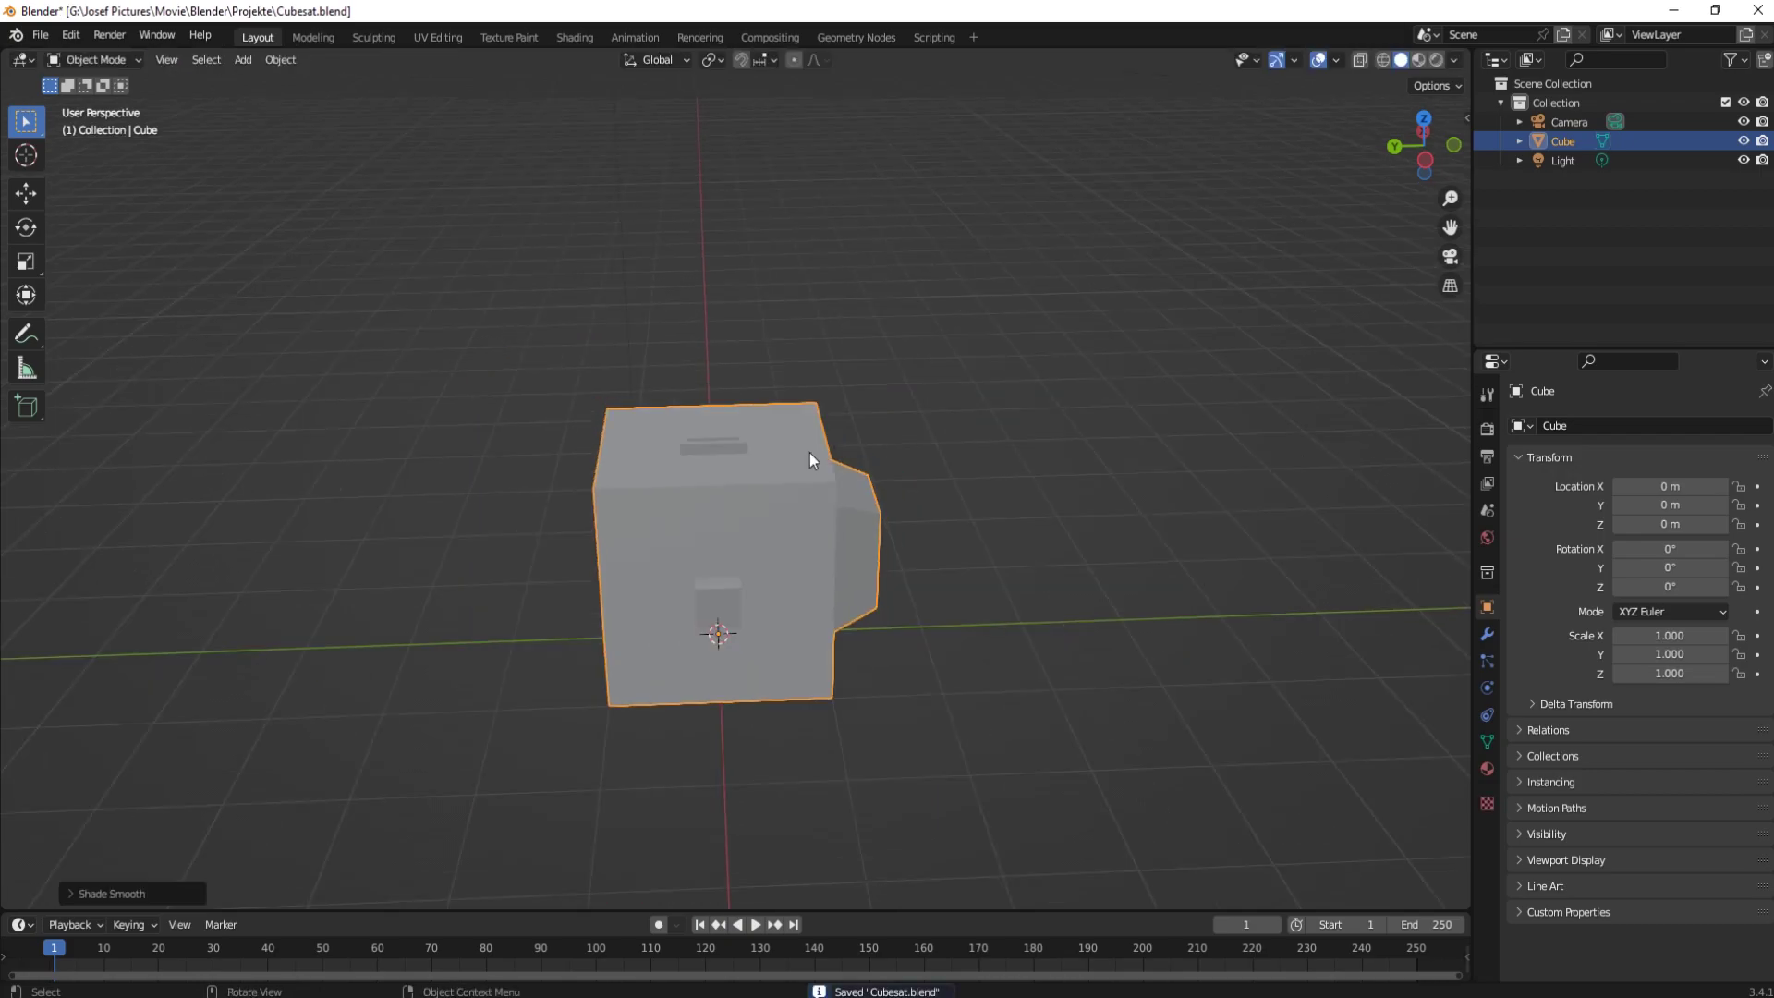
{"action": "middle_click_drag", "start_coordinate": [809, 453], "coordinate": [848, 556]}
{"action": "scroll", "coordinate": [848, 557], "scroll_direction": "up", "scroll_amount": 3}
{"action": "key", "text": "Tab"}
Step: Snap the 3D cursor to the top pad and add a UV sphere there
{"action": "key", "text": "ctrl+Tab"}
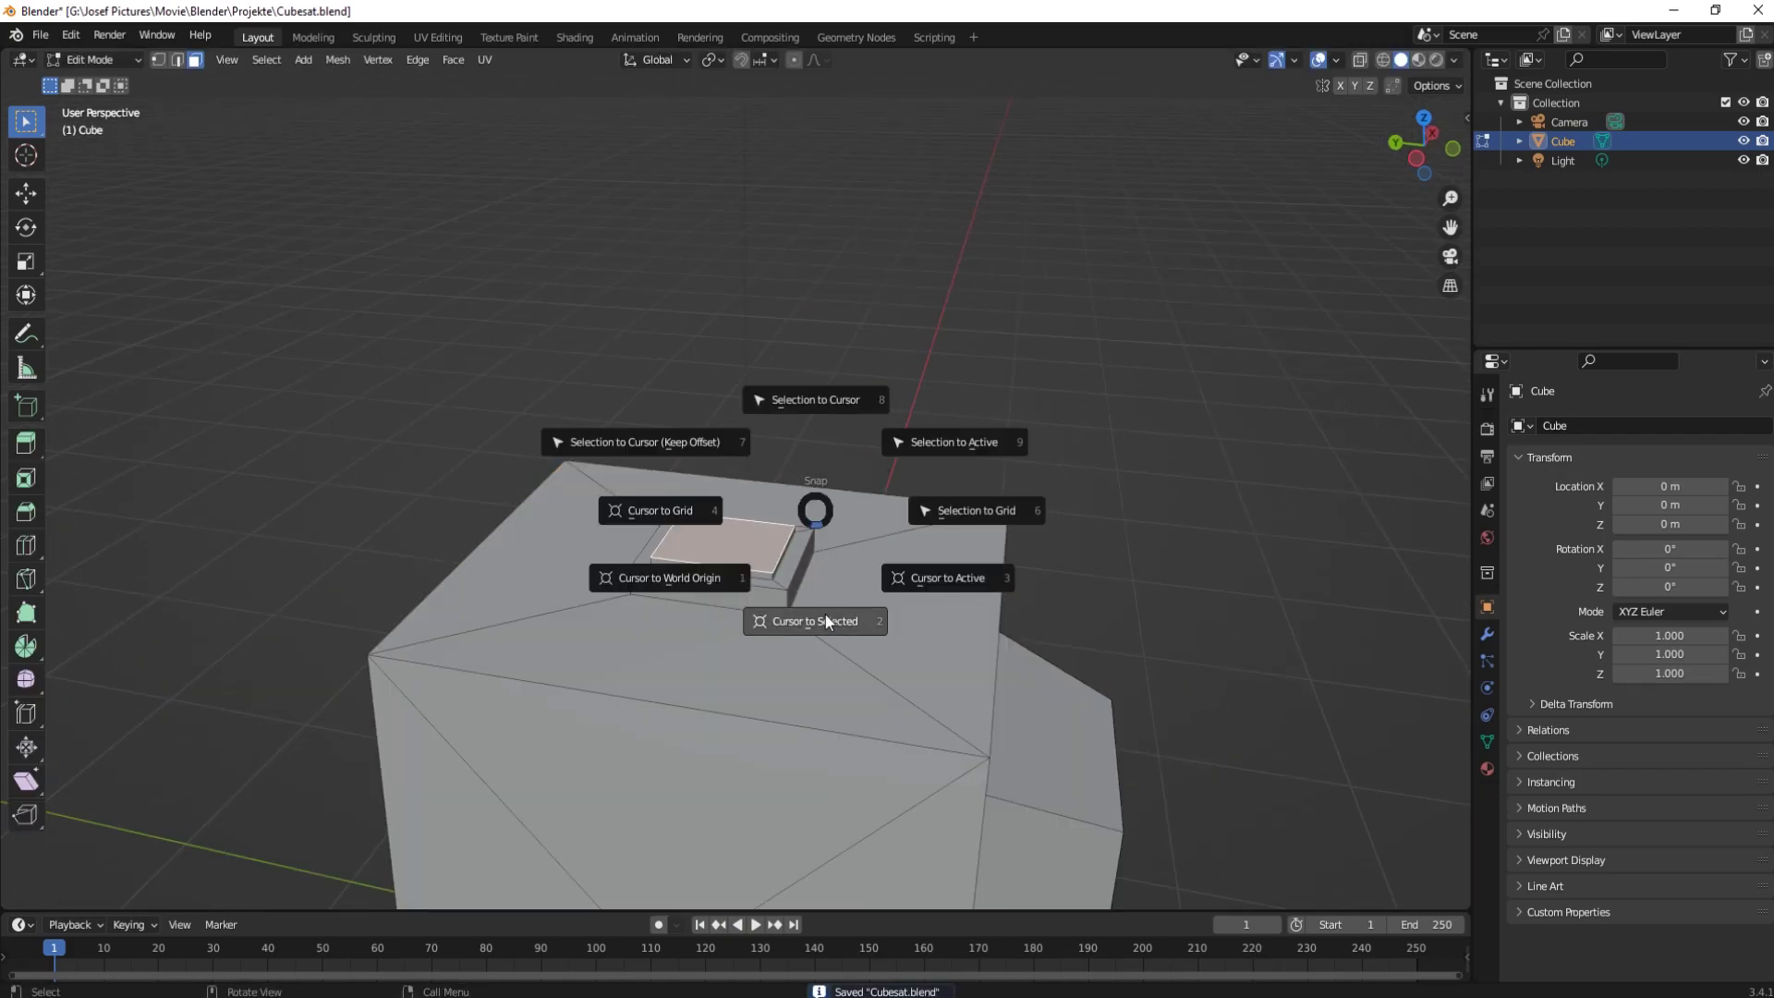
{"action": "left_click", "coordinate": [818, 469]}
{"action": "scroll", "coordinate": [819, 472], "scroll_direction": "down", "scroll_amount": 3}
{"action": "key", "text": "shift+a"}
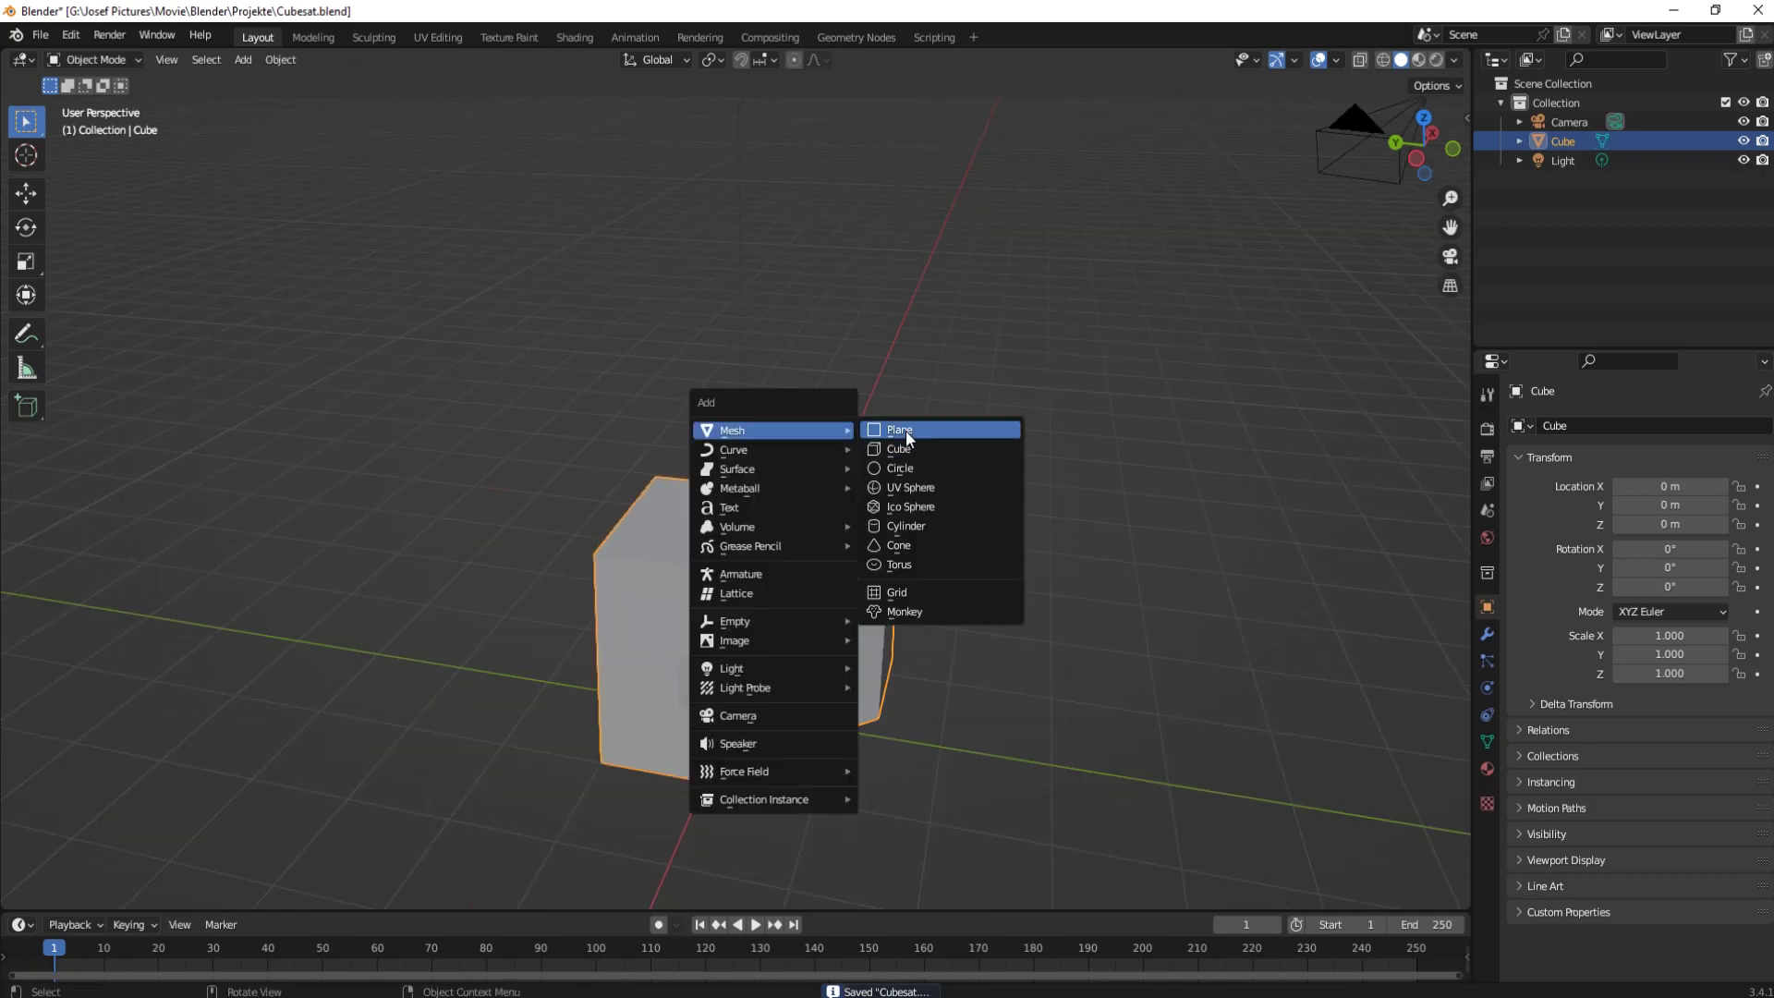
{"action": "left_click", "coordinate": [901, 495]}
{"action": "scroll", "coordinate": [750, 582], "scroll_direction": "down", "scroll_amount": 2}
Step: Raise the sphere mesh along Z to Z 2.1275 m and shade it smooth
{"action": "key", "text": "Tab"}
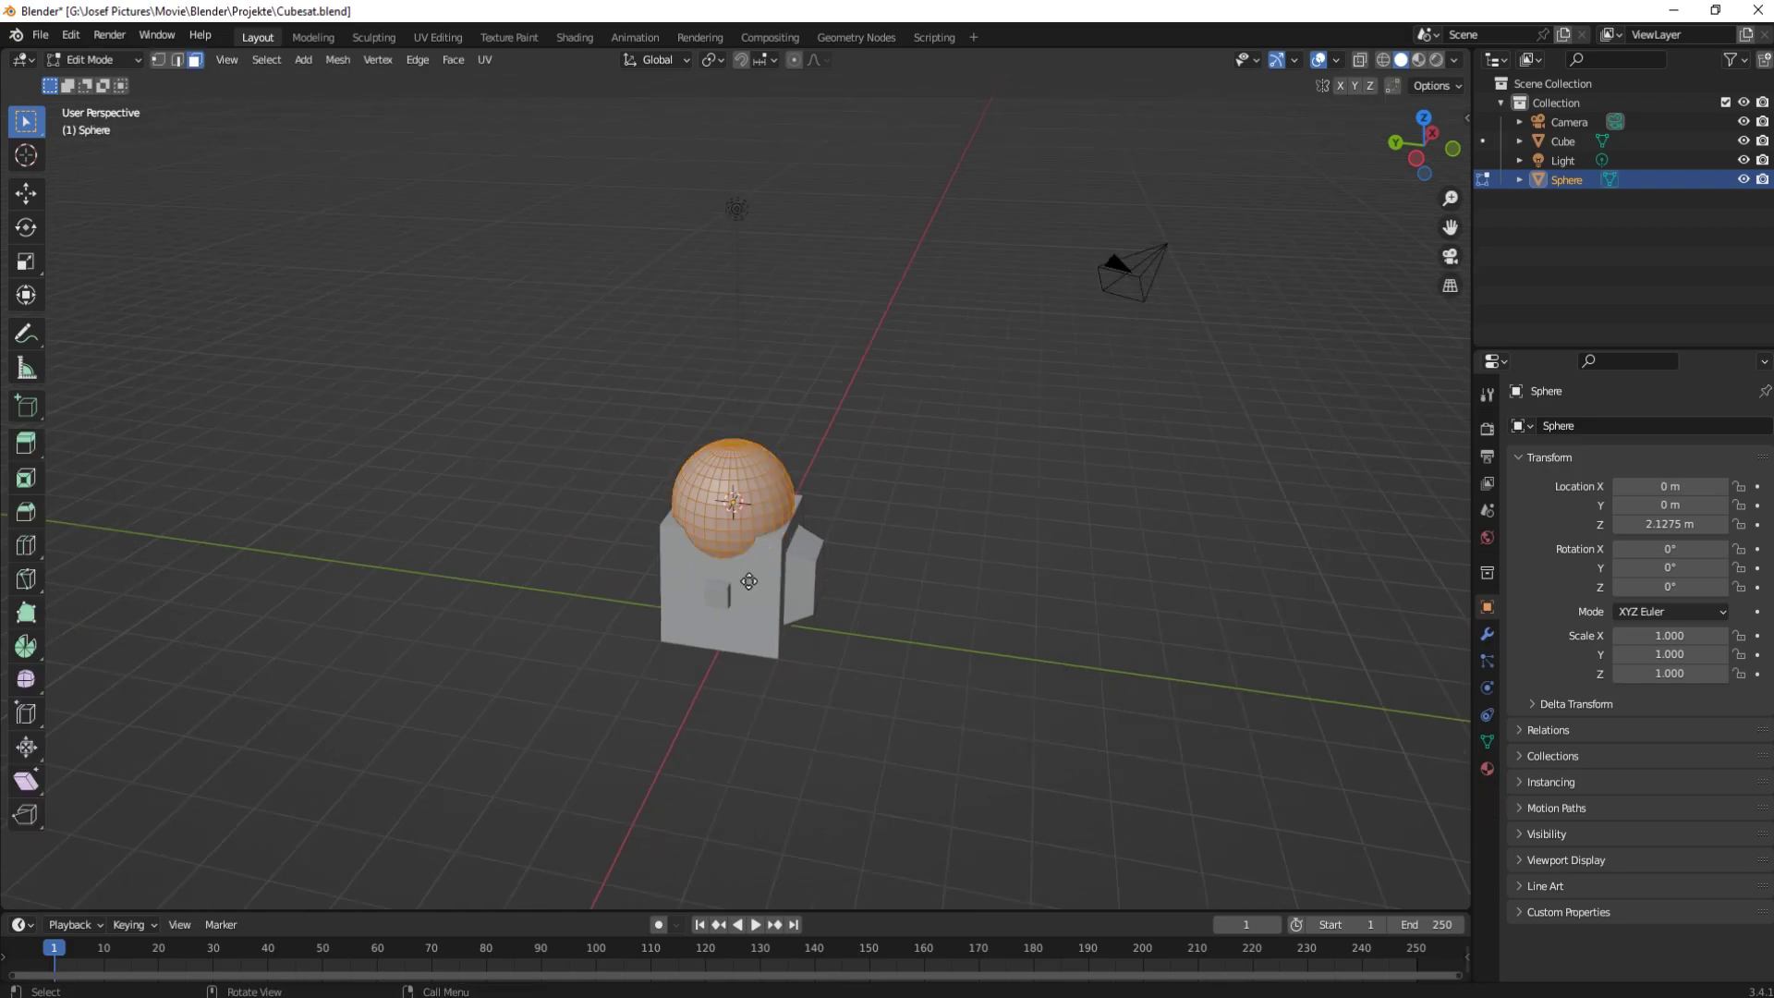
{"action": "key", "text": "g"}
{"action": "key", "text": "z"}
{"action": "left_click", "coordinate": [772, 508]}
{"action": "key", "text": "Tab"}
{"action": "mouse_move", "coordinate": [774, 505]}
{"action": "middle_mouse_down"}
{"action": "mouse_move", "coordinate": [872, 530]}
{"action": "mouse_move", "coordinate": [1028, 516]}
{"action": "mouse_move", "coordinate": [872, 555]}
{"action": "middle_mouse_up"}
{"action": "scroll", "coordinate": [871, 555], "scroll_direction": "up", "scroll_amount": 5}
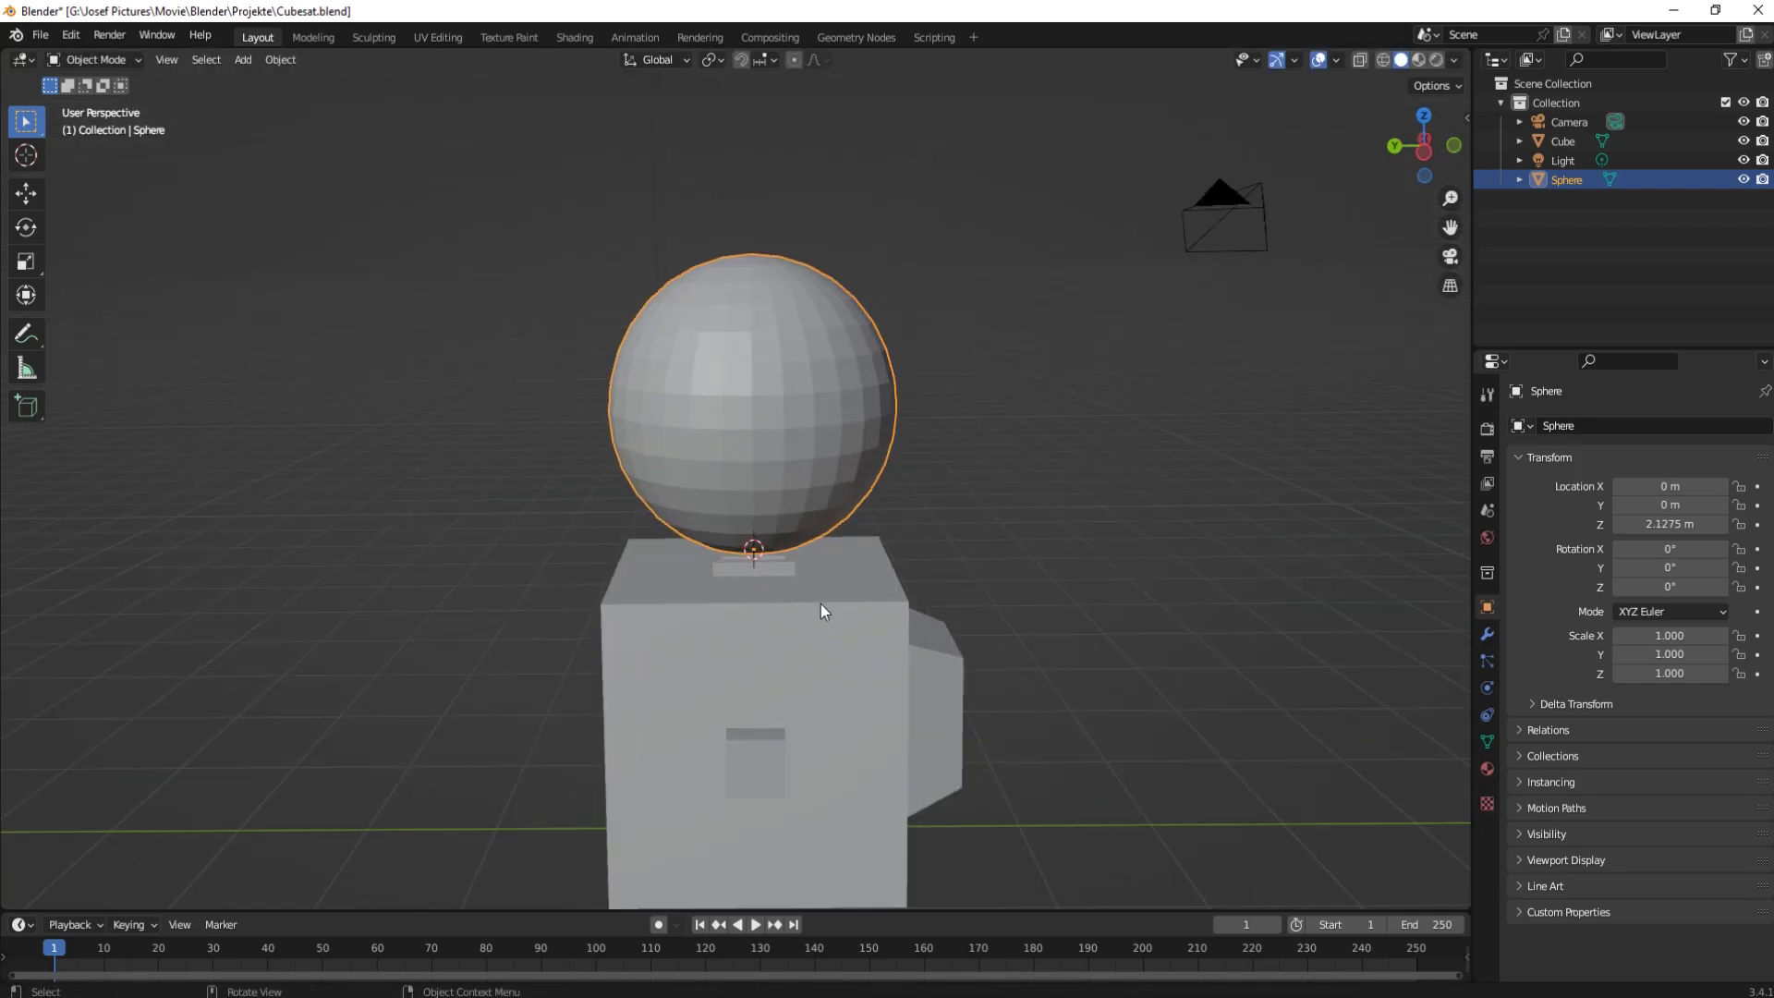
{"action": "mouse_move", "coordinate": [819, 614]}
{"action": "middle_mouse_down"}
{"action": "mouse_move", "coordinate": [870, 552]}
{"action": "mouse_move", "coordinate": [834, 565]}
{"action": "middle_mouse_up"}
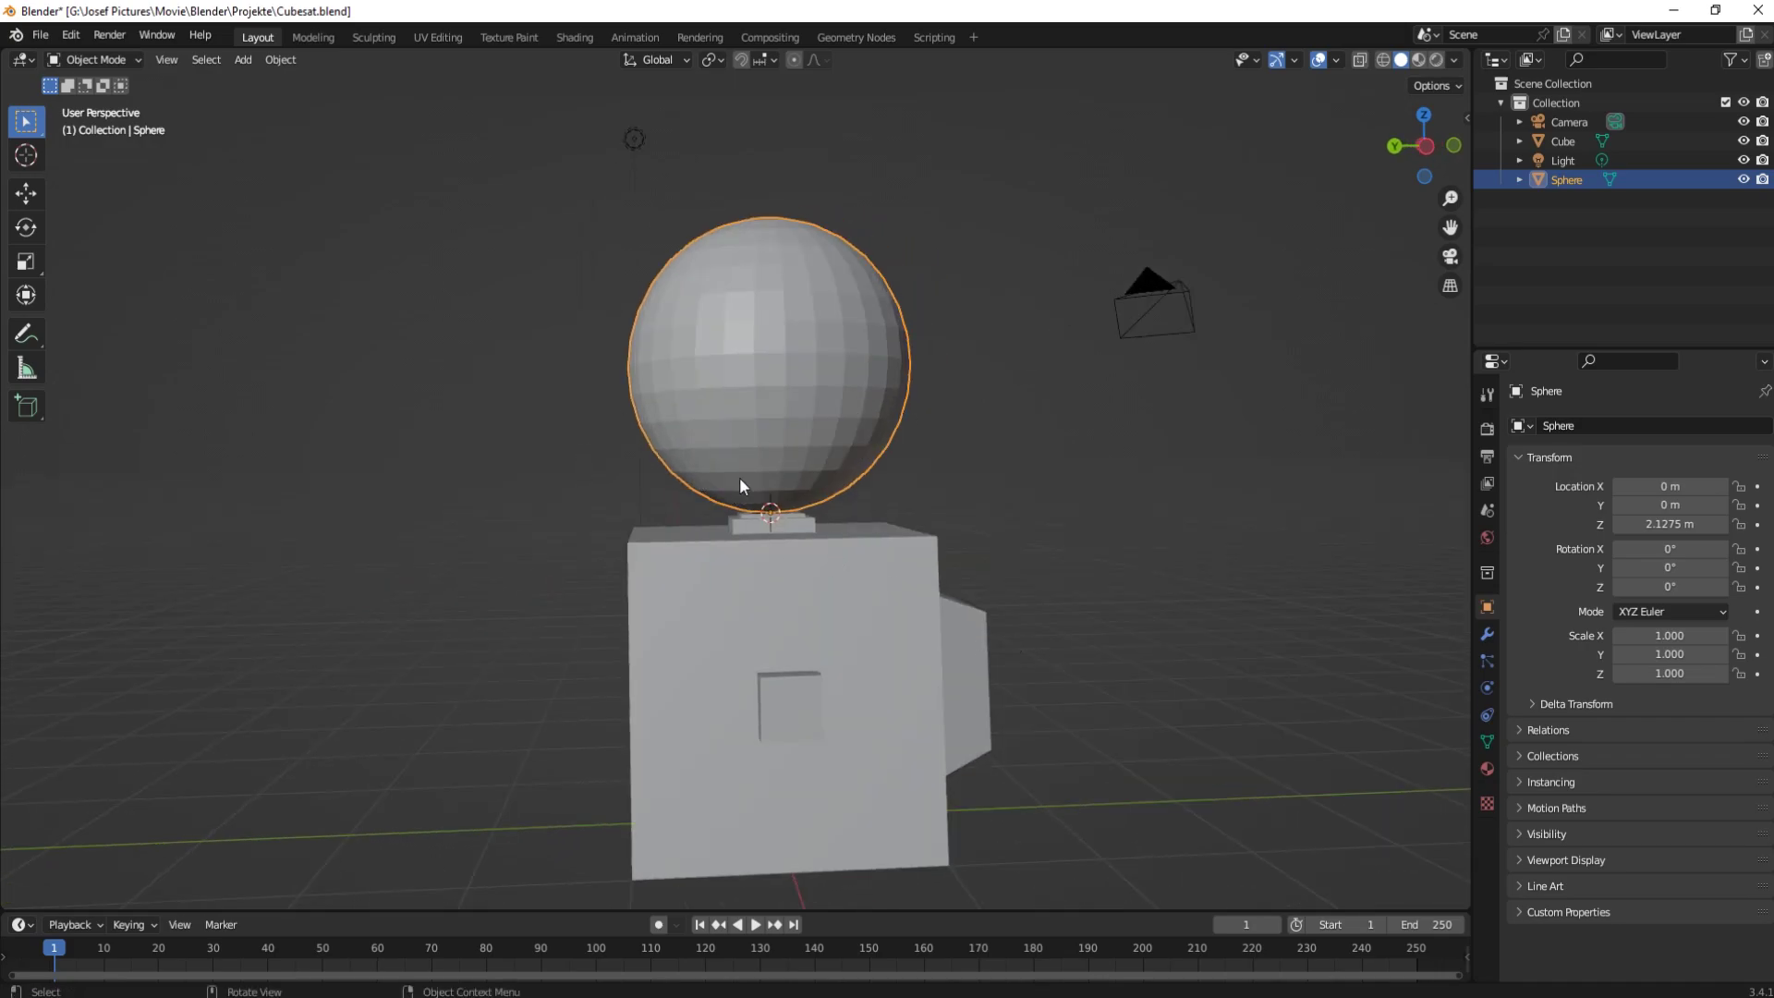
{"action": "right_click", "coordinate": [745, 452]}
{"action": "left_click", "coordinate": [744, 344]}
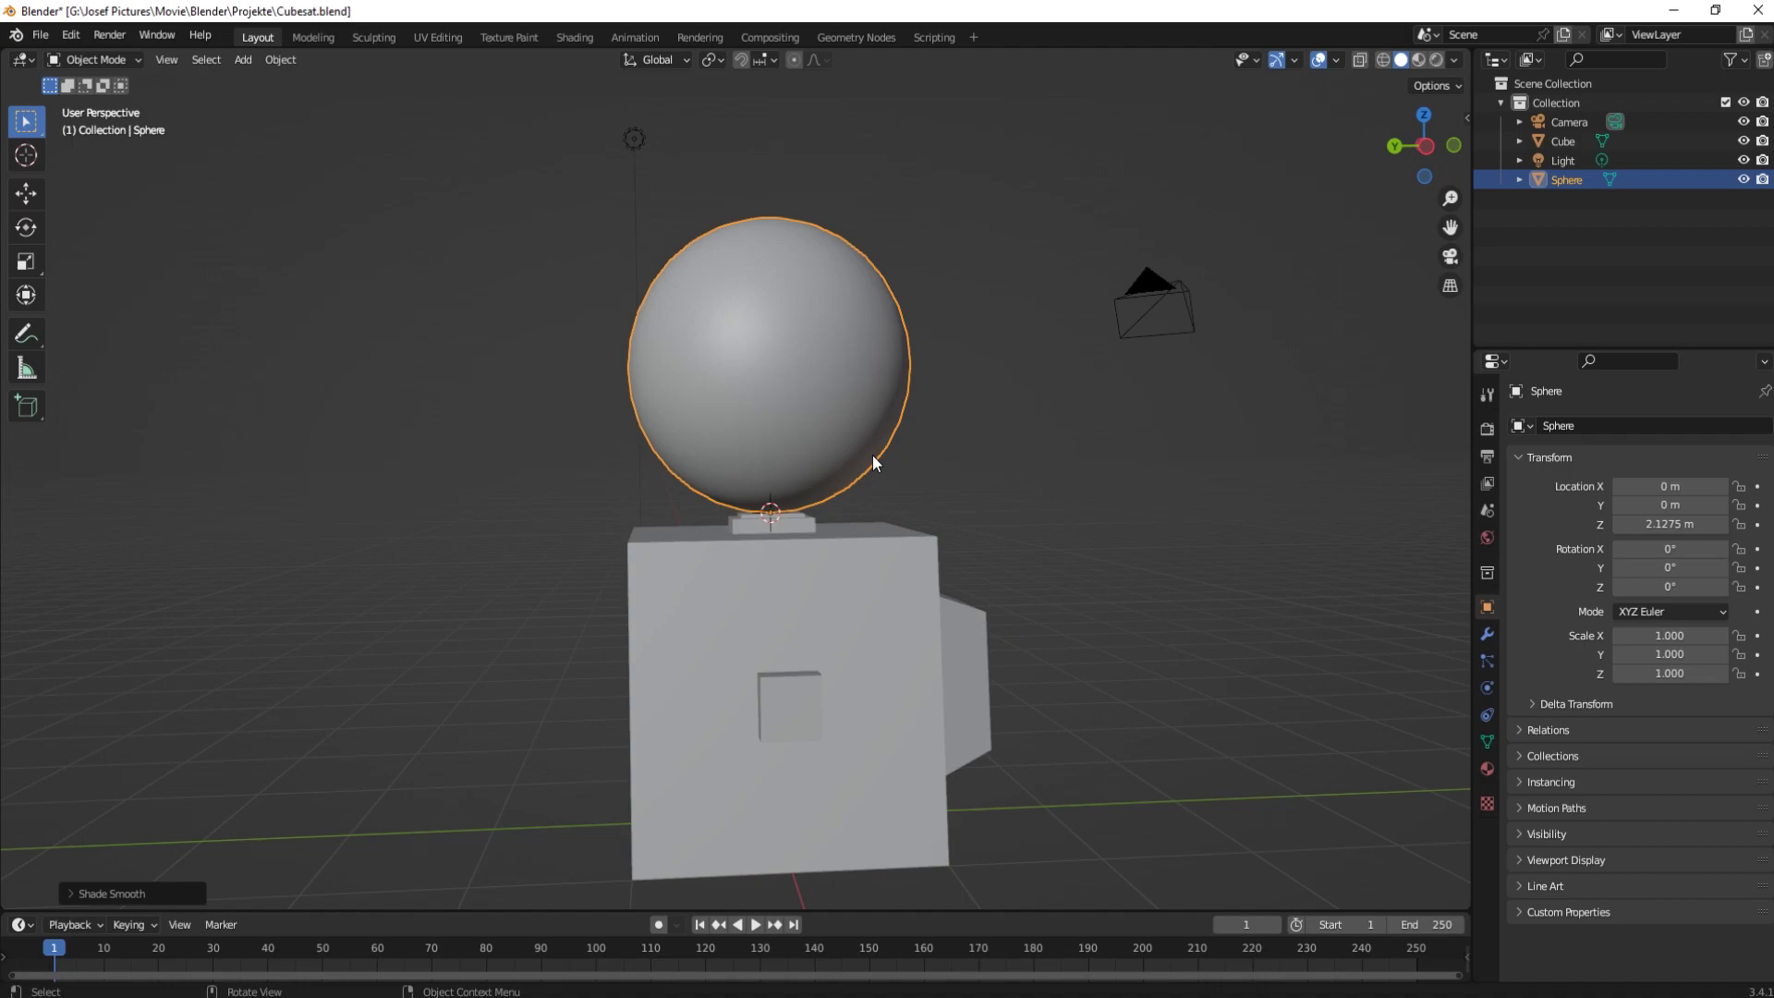
Step: Try moving the sphere mesh down along Z by -1, then cancel the move
{"action": "key", "text": "Tab"}
{"action": "type", "text": "g"}
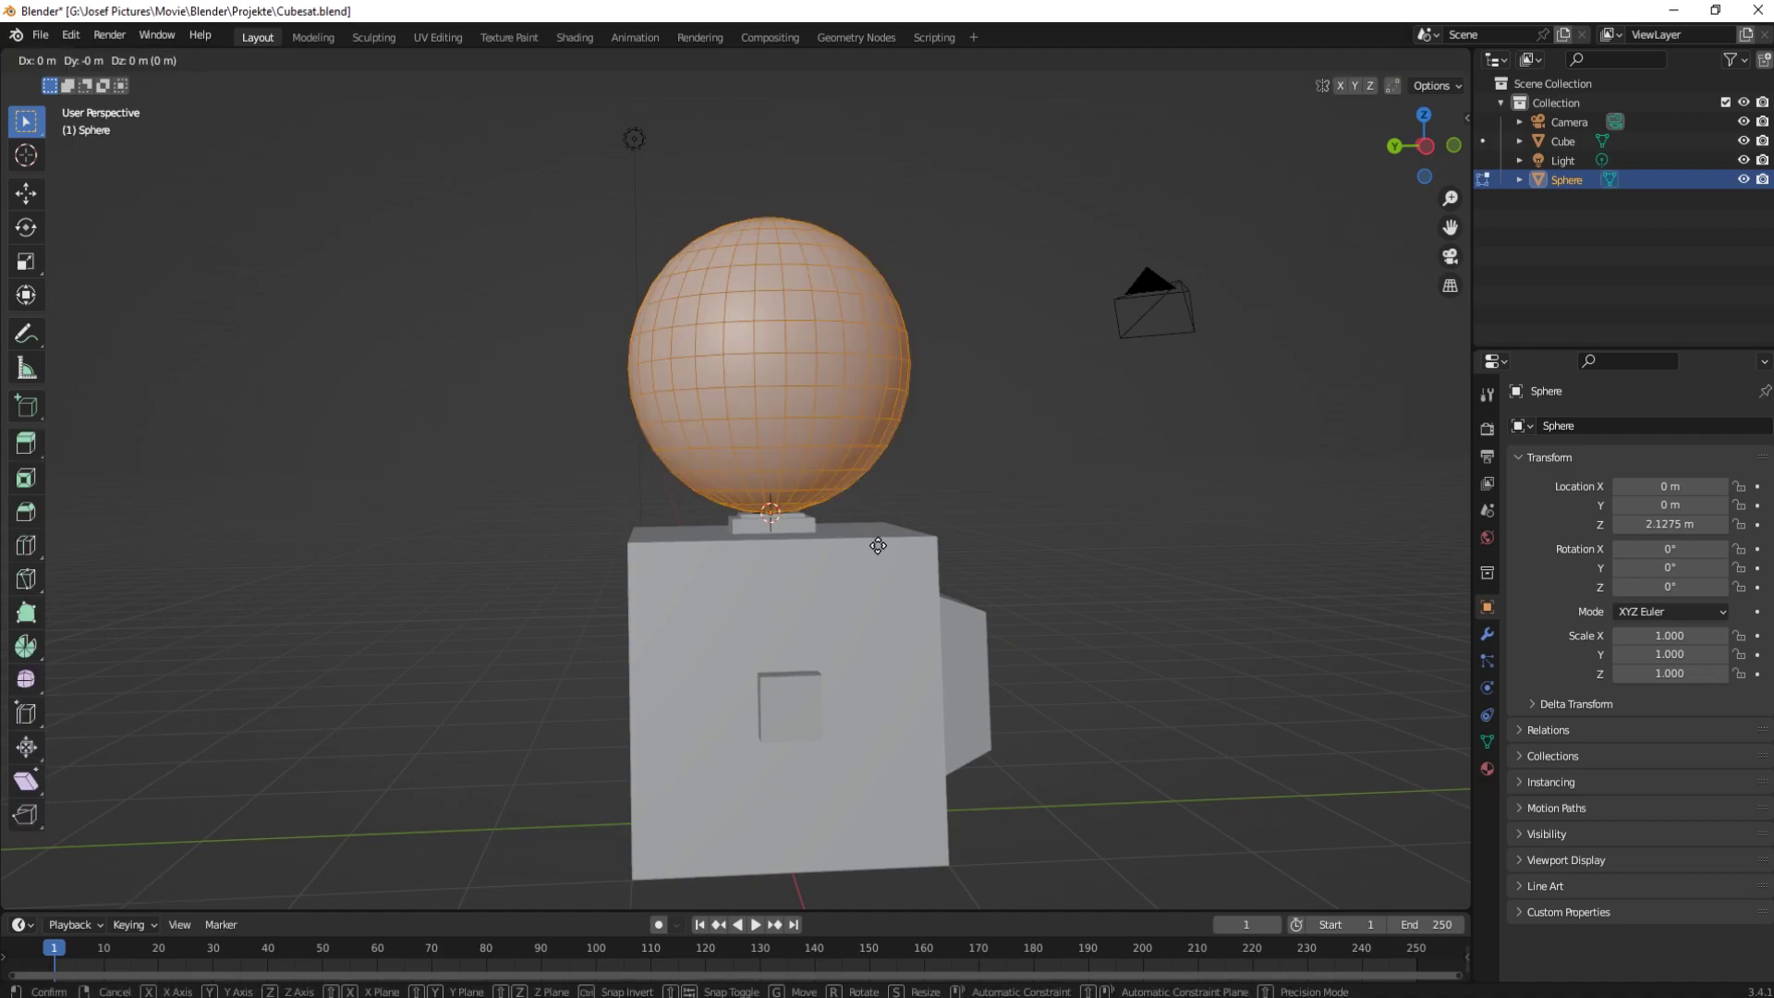
{"action": "type", "text": "z-1"}
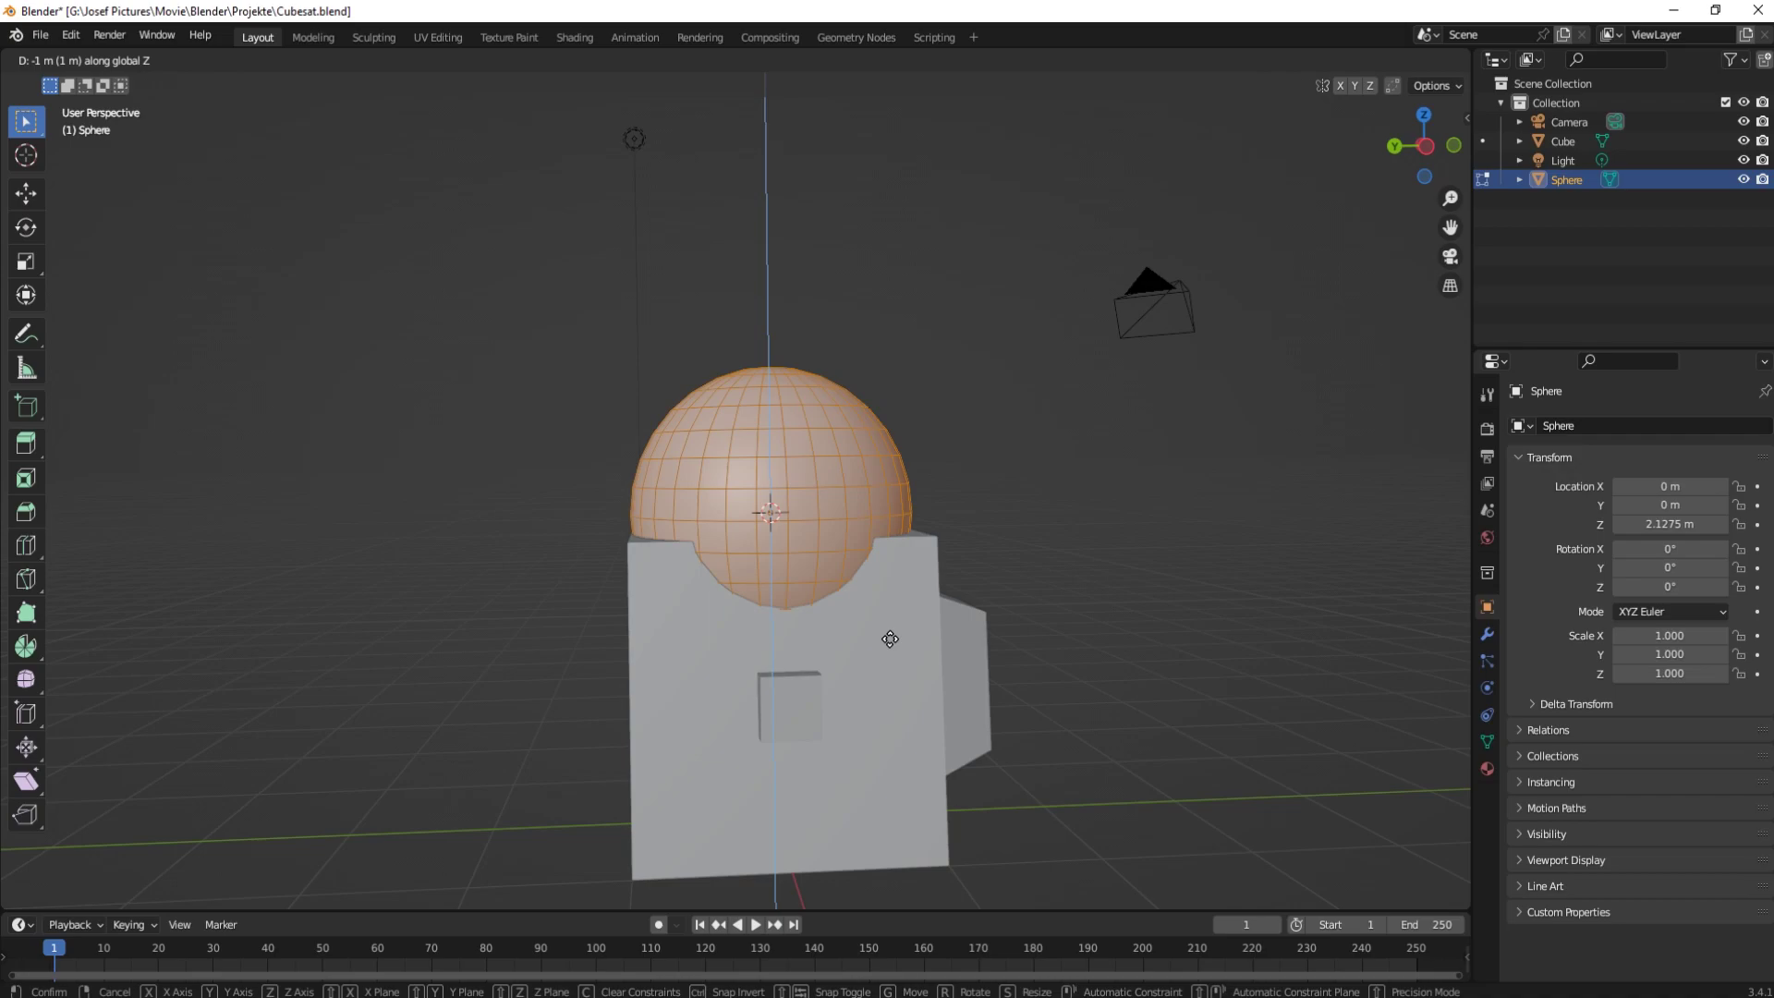
{"action": "key", "text": "BackSpace"}
{"action": "type", "text": "1"}
{"action": "key", "text": "BackSpace"}
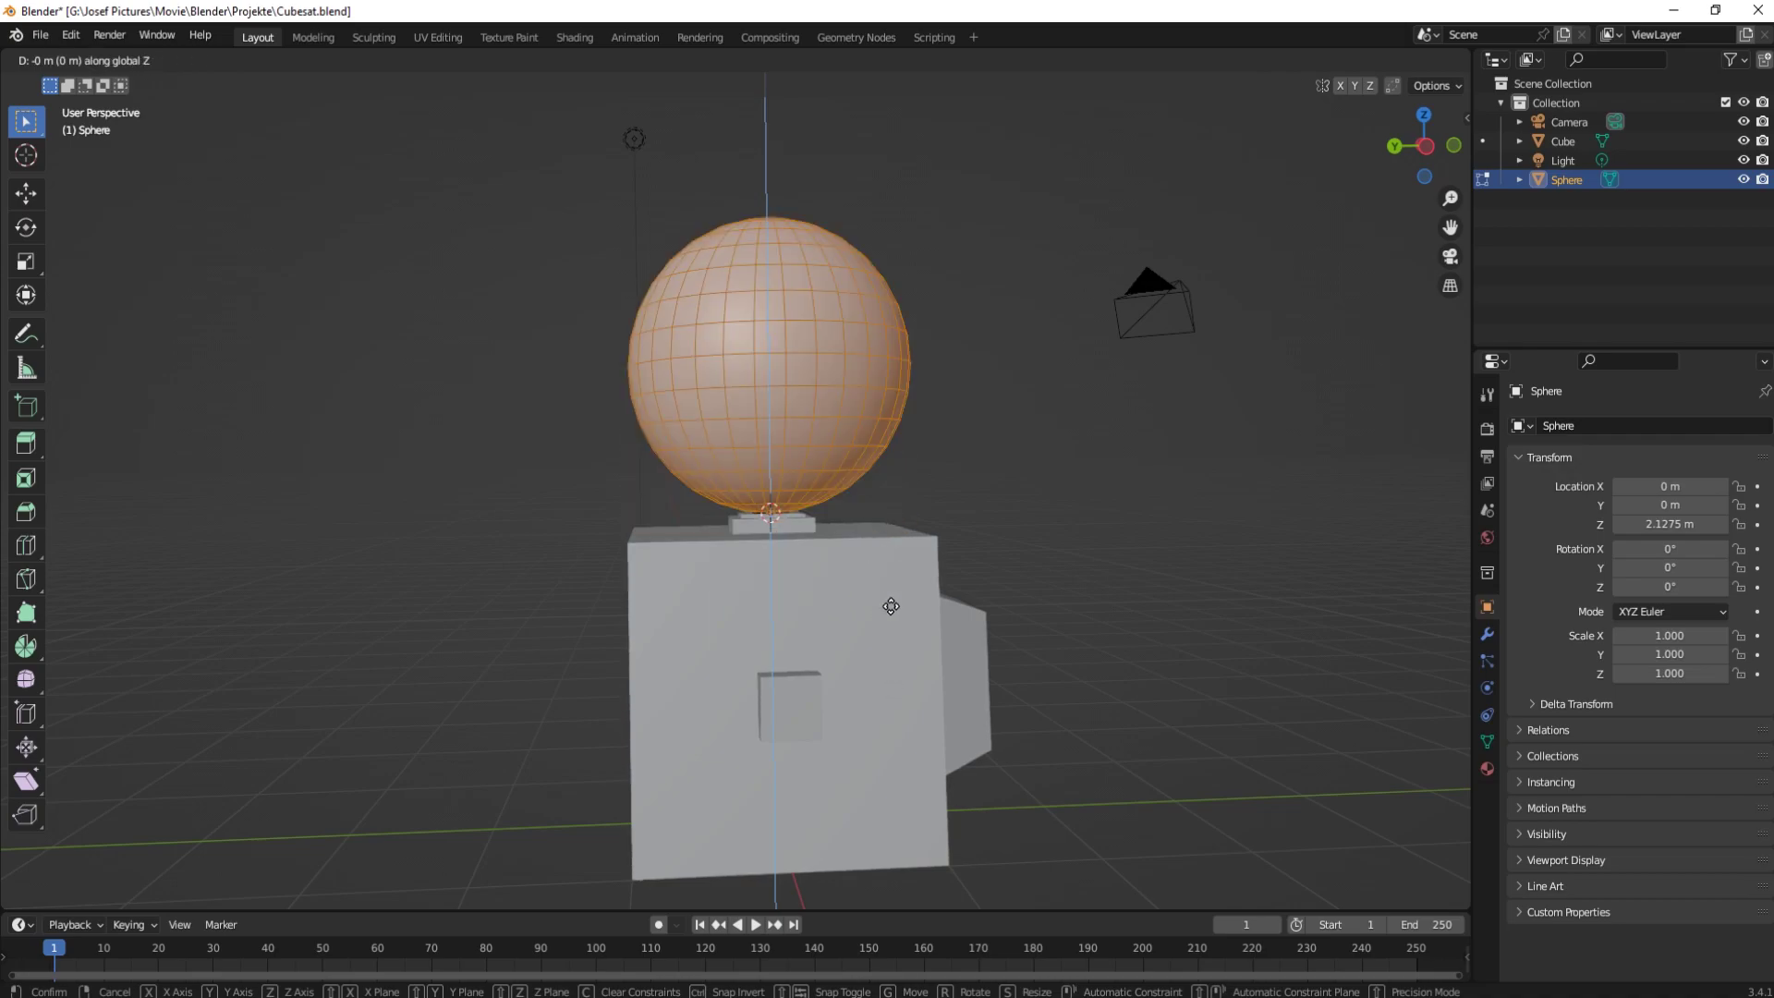
{"action": "type", "text": "1"}
{"action": "key", "text": "BackSpace"}
{"action": "type", "text": "1"}
{"action": "key", "text": "BackSpace"}
{"action": "key", "text": "Escape"}
{"action": "key", "text": "Tab"}
Step: In Right Ortho wireframe view, box-select the sphere's top half and delete its faces
{"action": "middle_click_drag", "start_coordinate": [772, 461], "coordinate": [918, 438]}
{"action": "key", "text": "Tab"}
{"action": "key", "text": "KP_3"}
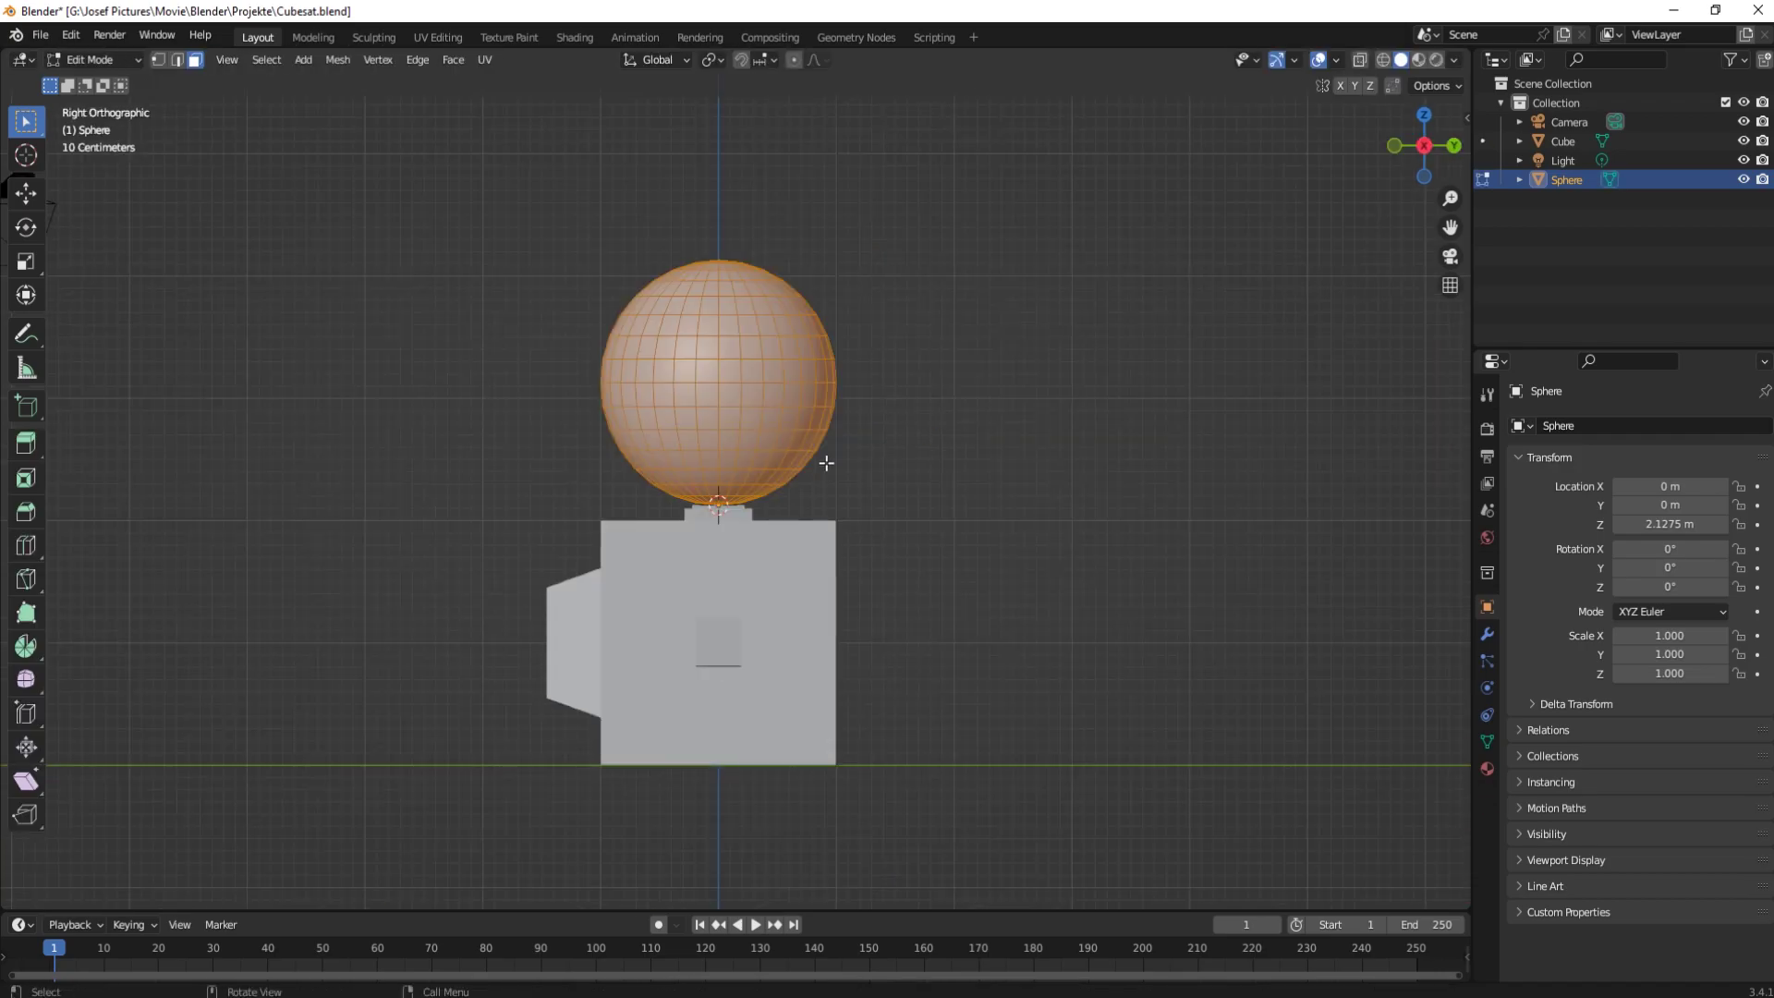
{"action": "scroll", "coordinate": [728, 591], "scroll_direction": "up", "scroll_amount": 5}
{"action": "scroll", "coordinate": [733, 668], "scroll_direction": "down", "scroll_amount": 2}
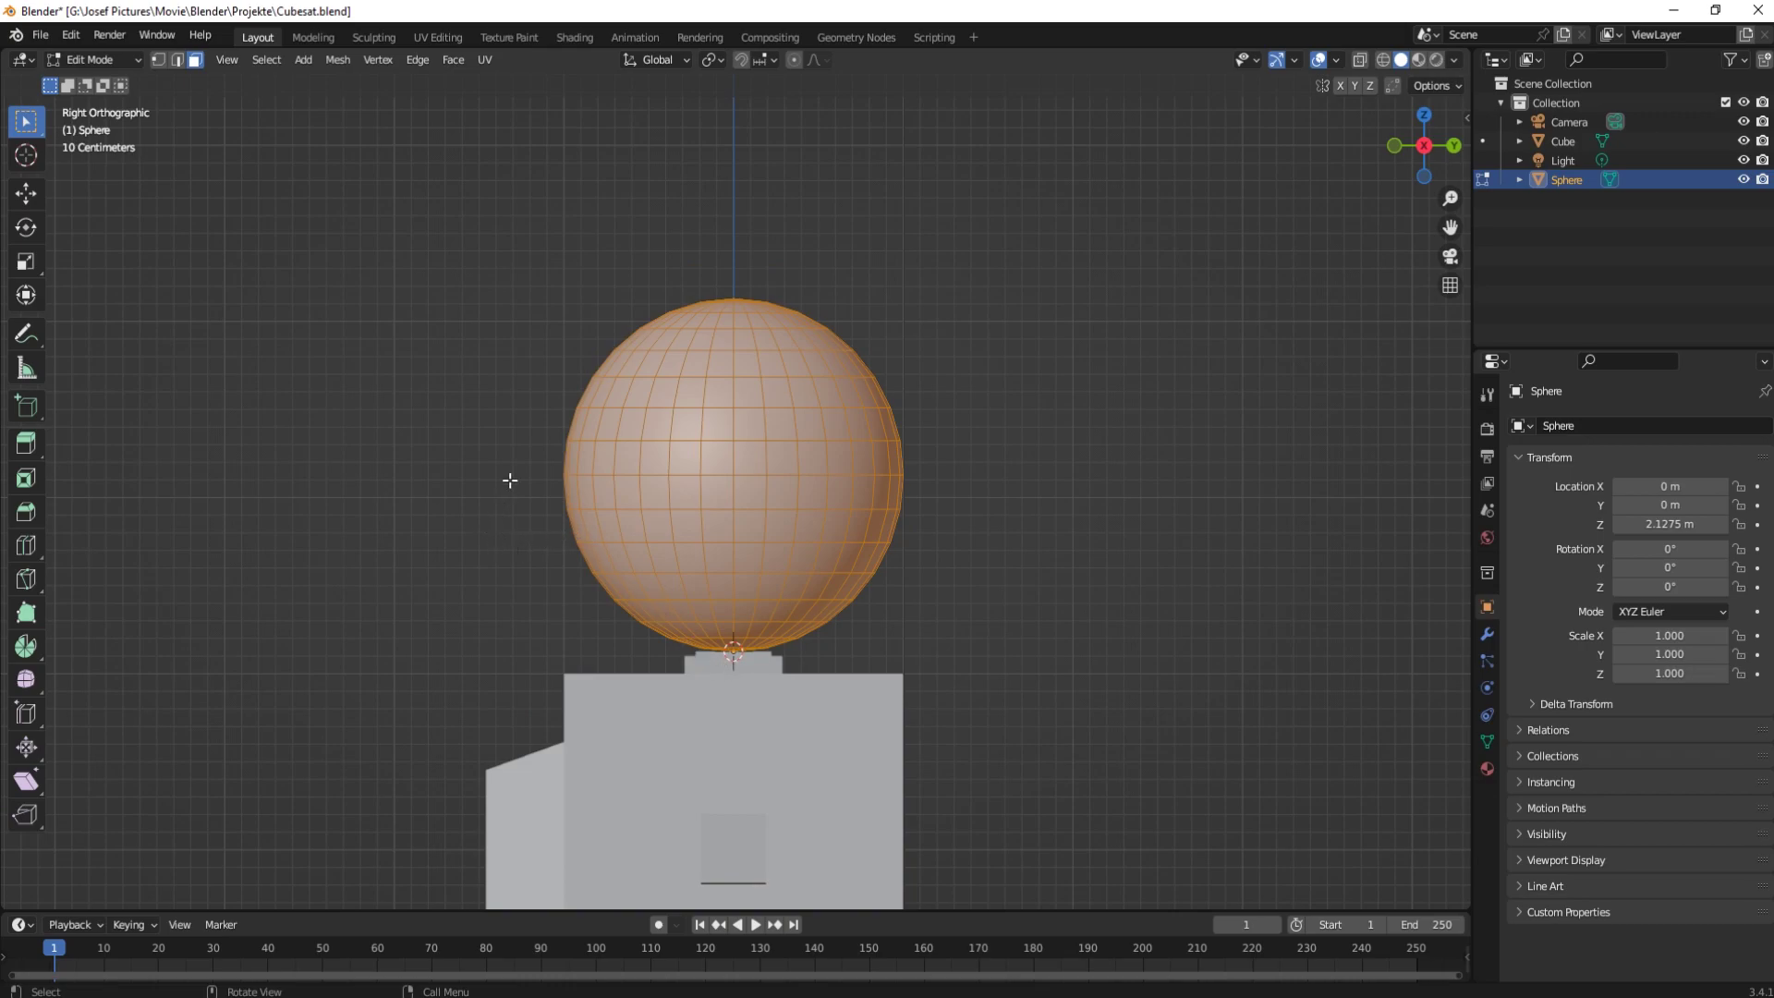
{"action": "left_click", "coordinate": [536, 495]}
{"action": "left_click", "coordinate": [1383, 60]}
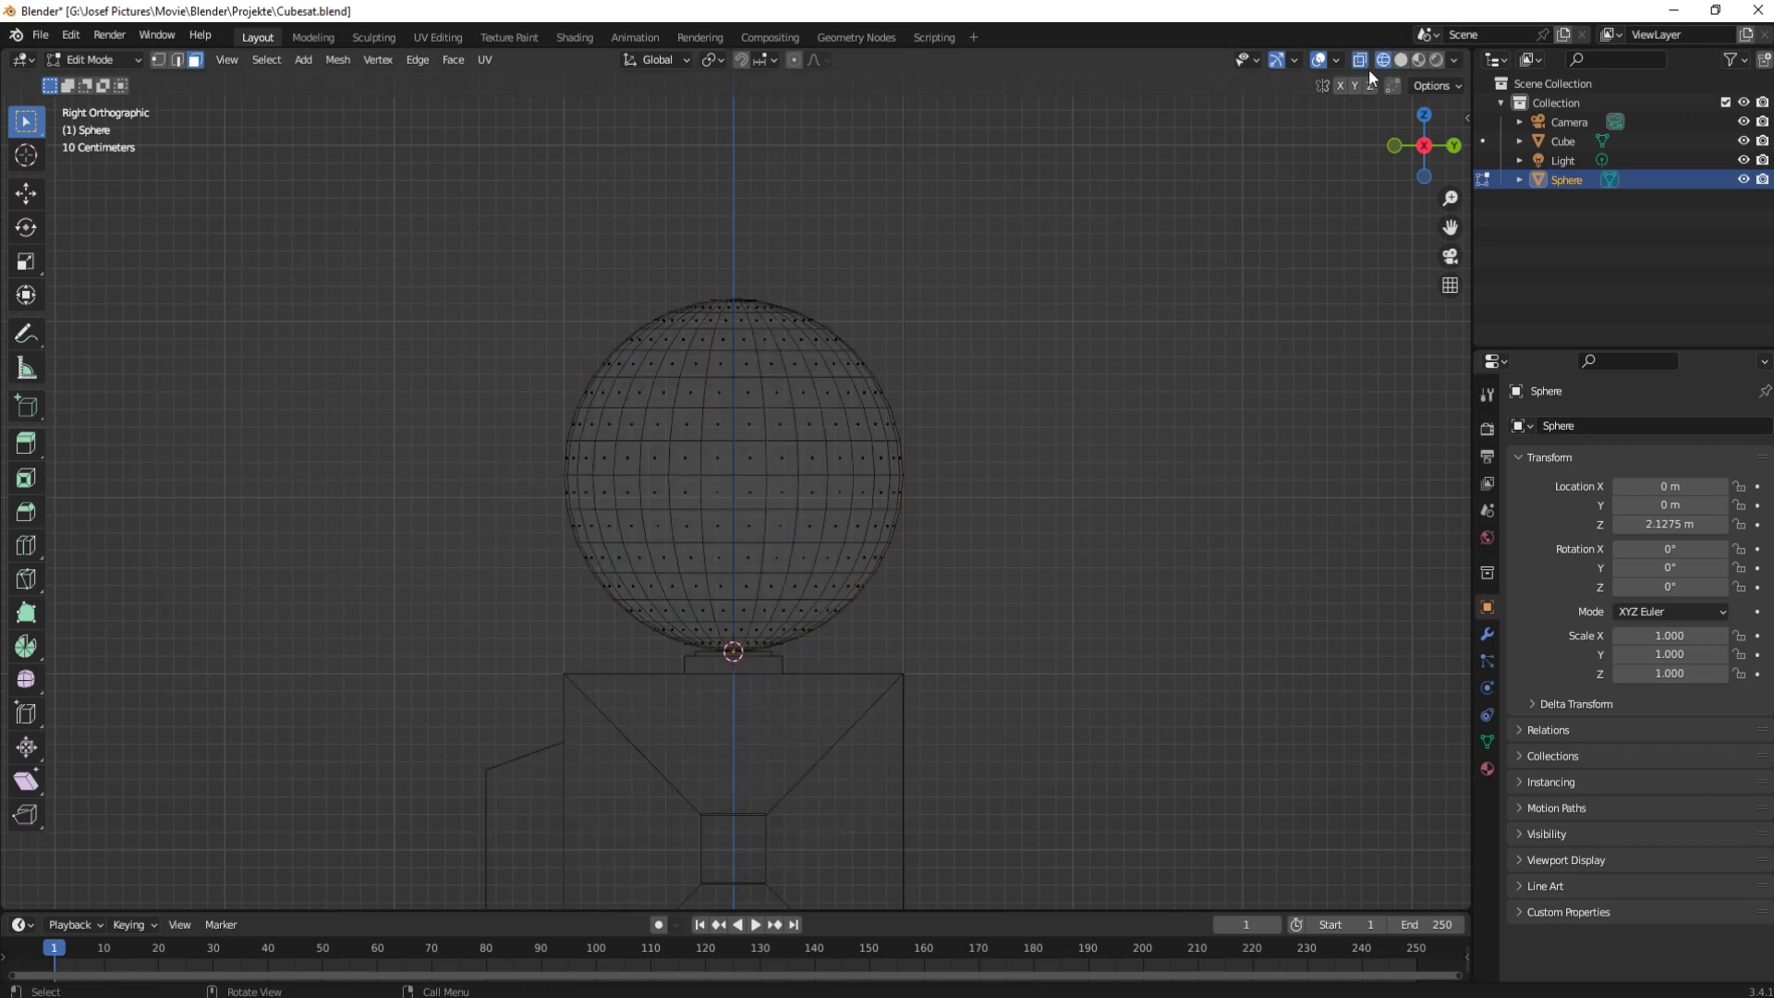
{"action": "left_click_drag", "start_coordinate": [543, 461], "coordinate": [965, 288]}
{"action": "key", "text": "x"}
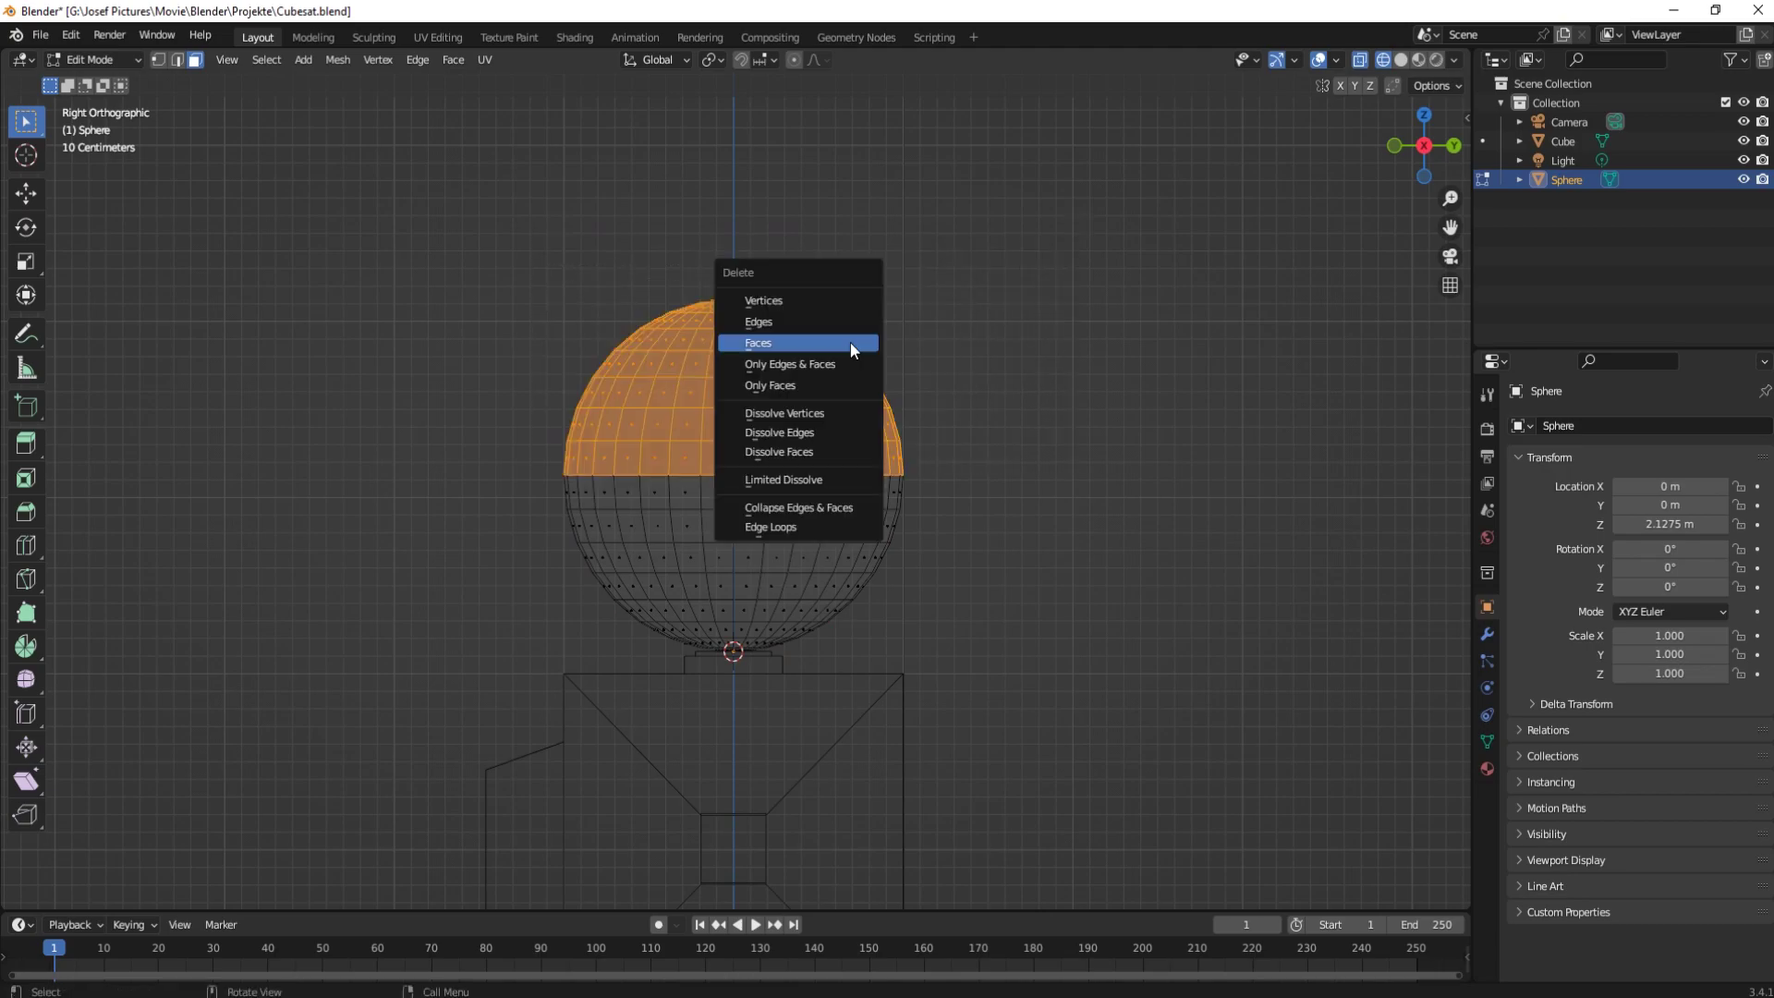
{"action": "left_click", "coordinate": [850, 341]}
{"action": "key", "text": "Tab"}
{"action": "left_click", "coordinate": [1401, 61]}
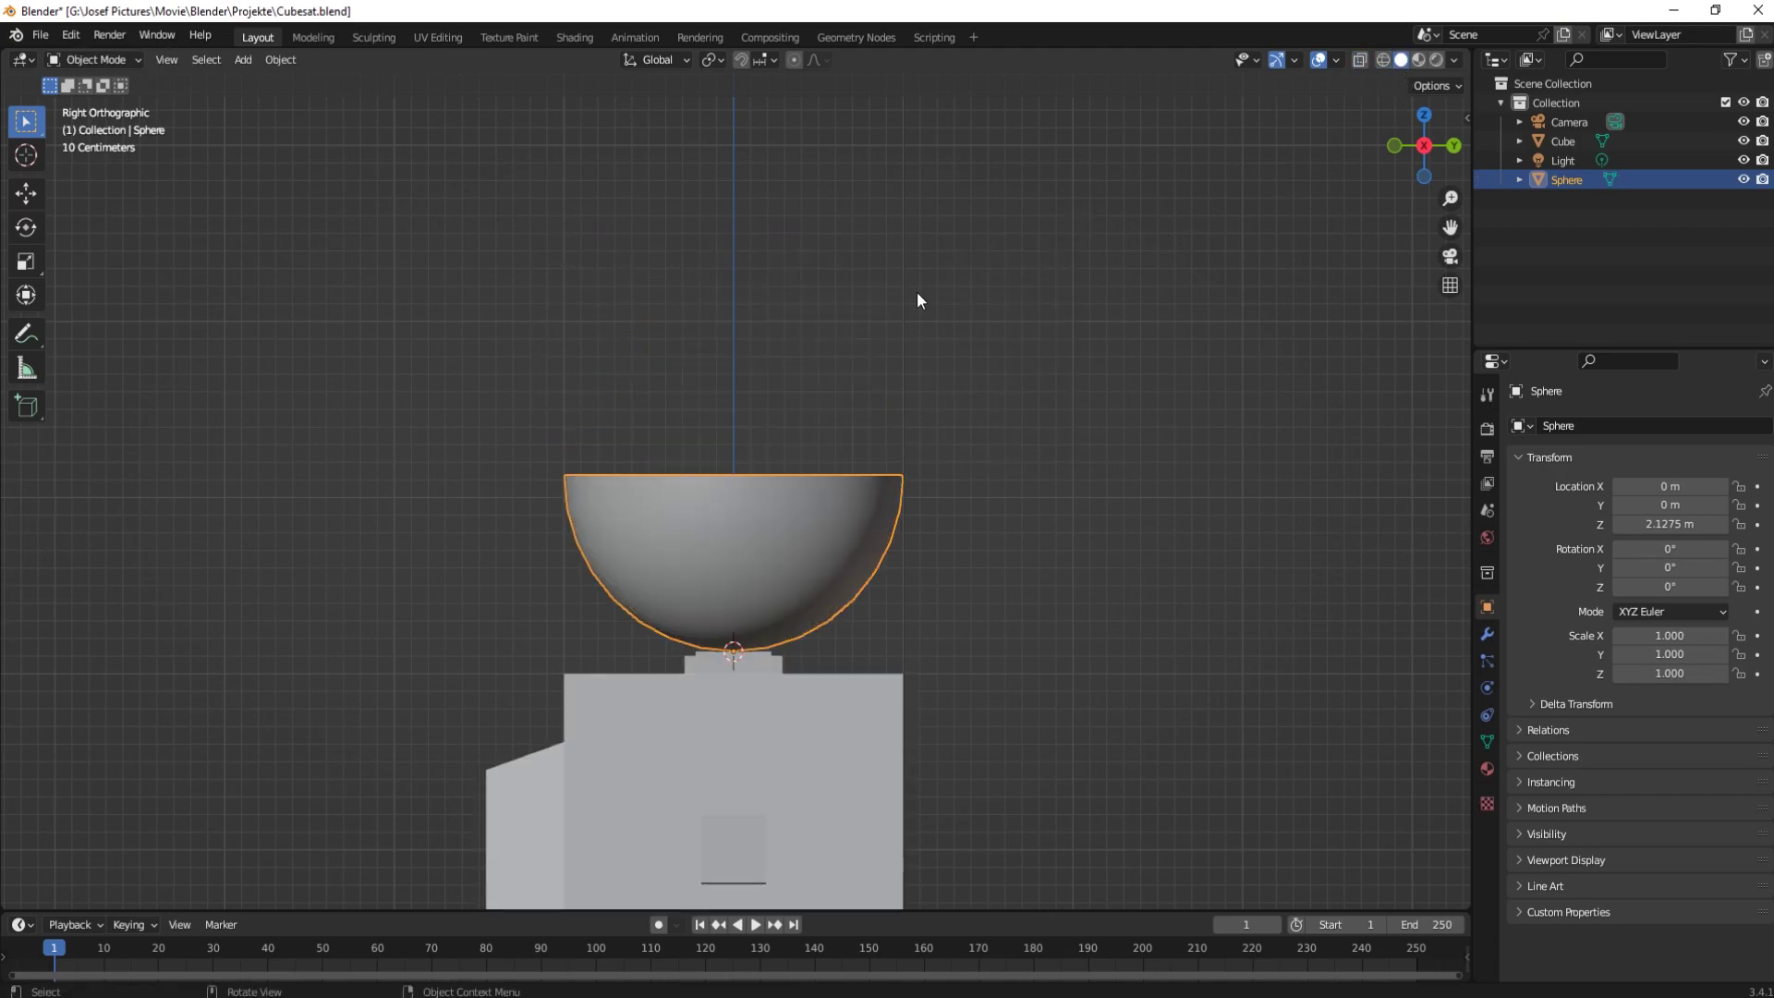
{"action": "mouse_move", "coordinate": [919, 295]}
{"action": "middle_mouse_down"}
{"action": "mouse_move", "coordinate": [958, 417]}
{"action": "mouse_move", "coordinate": [924, 607]}
{"action": "middle_mouse_up"}
Step: Scale the bowl along Z to 0.435 of its height
{"action": "key", "text": "s"}
{"action": "key", "text": "z"}
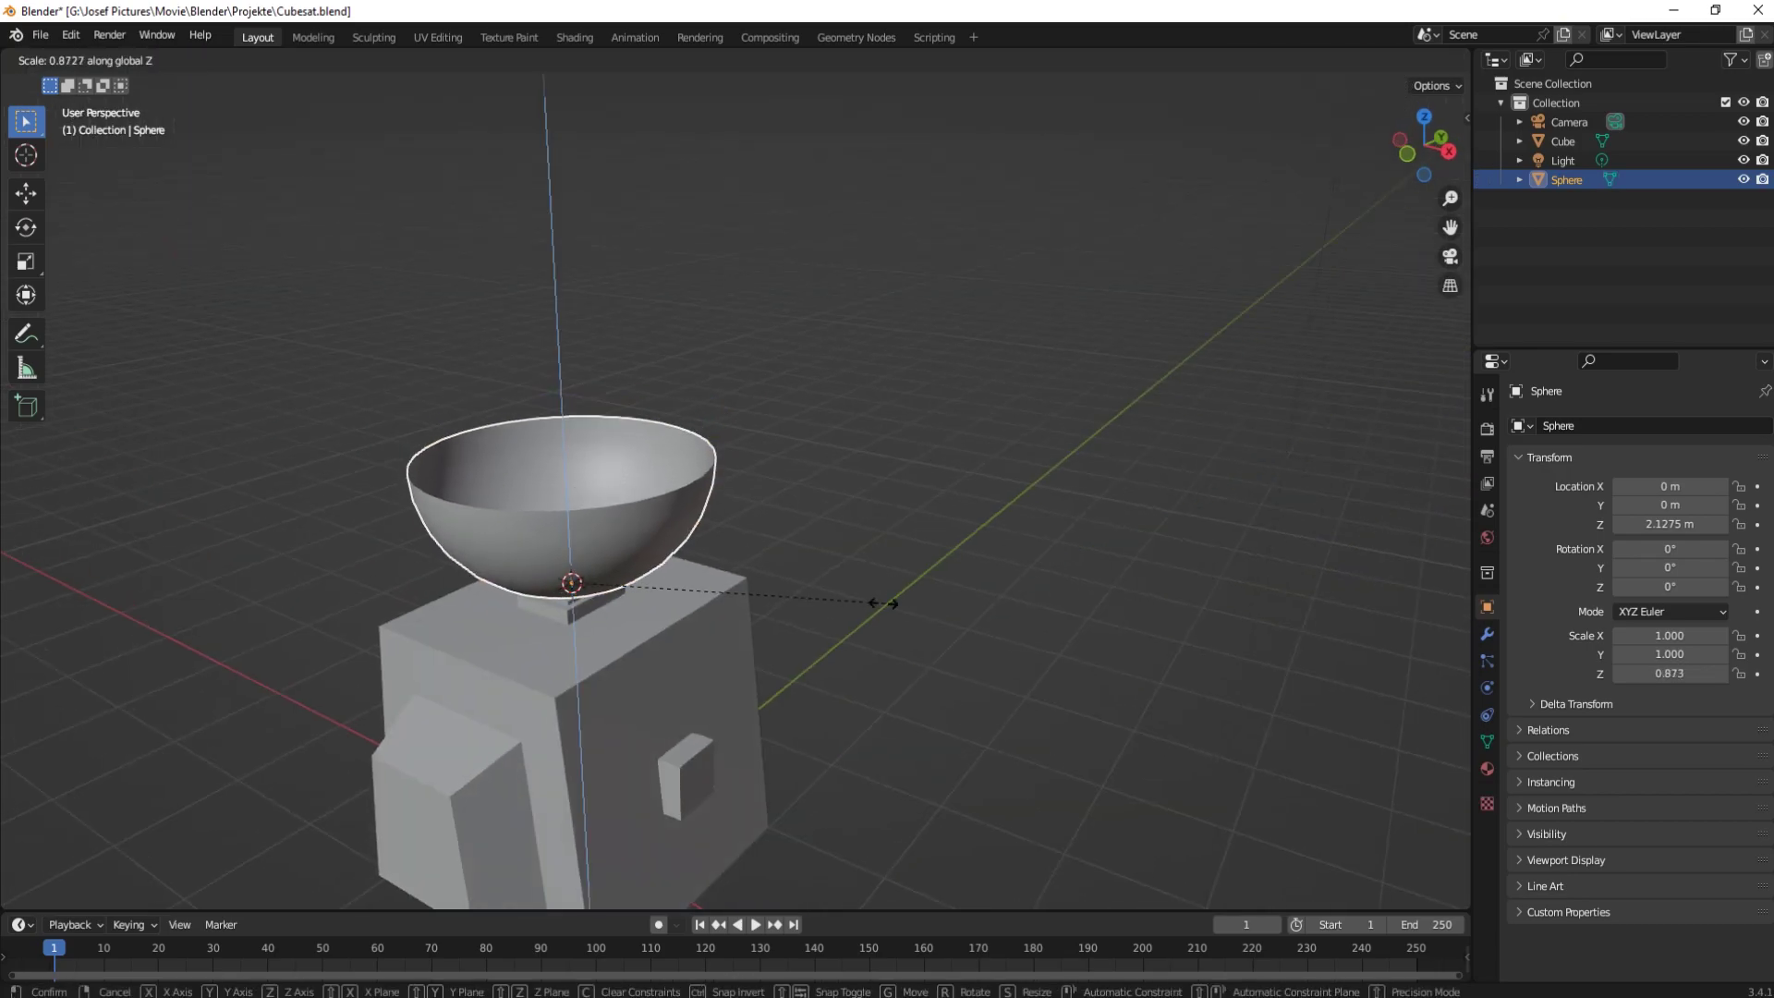
{"action": "left_click", "coordinate": [729, 585]}
{"action": "mouse_move", "coordinate": [729, 585]}
{"action": "middle_mouse_down"}
{"action": "mouse_move", "coordinate": [931, 524]}
{"action": "mouse_move", "coordinate": [874, 462]}
{"action": "mouse_move", "coordinate": [753, 516]}
{"action": "mouse_move", "coordinate": [939, 530]}
{"action": "mouse_move", "coordinate": [852, 588]}
{"action": "mouse_move", "coordinate": [791, 532]}
{"action": "mouse_move", "coordinate": [753, 541]}
{"action": "mouse_move", "coordinate": [782, 511]}
{"action": "middle_mouse_up"}
Step: Extrude and shrink the dish's centre faces into a small stepped ring
{"action": "key", "text": "Tab"}
{"action": "scroll", "coordinate": [791, 532], "scroll_direction": "up", "scroll_amount": 3}
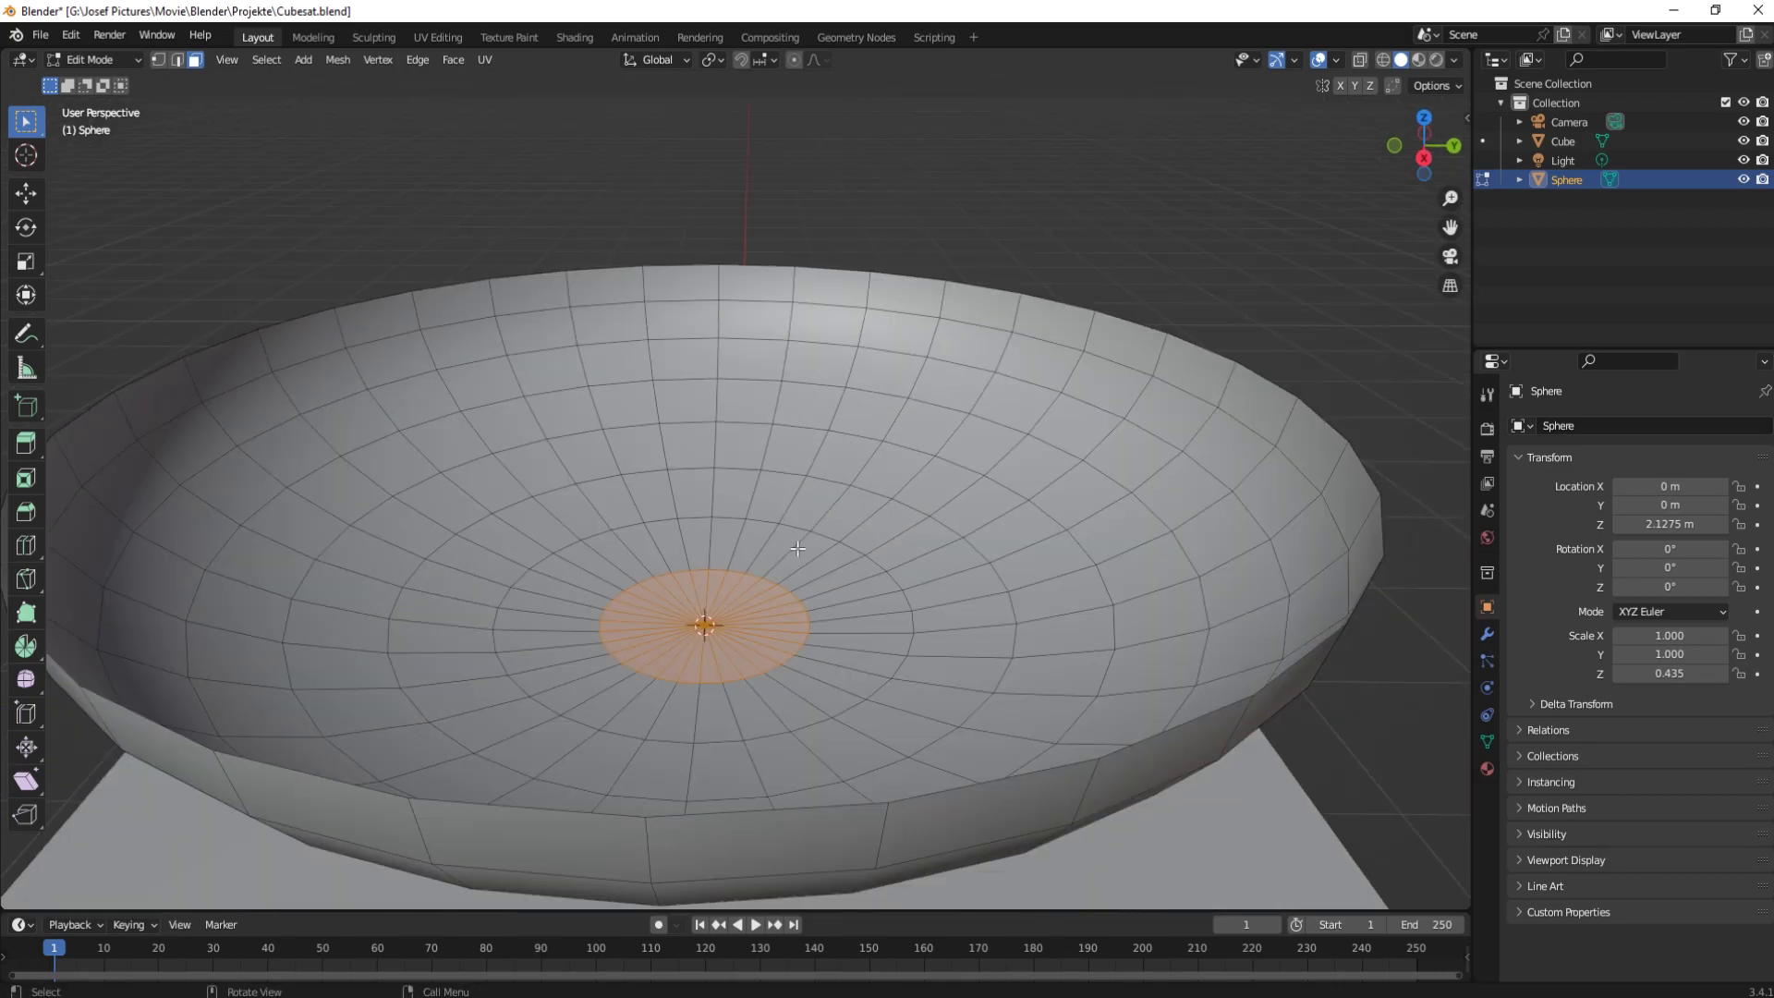
{"action": "key", "text": "e"}
{"action": "left_click", "coordinate": [838, 642]}
{"action": "key", "text": "s"}
{"action": "left_click", "coordinate": [832, 622]}
{"action": "middle_click_drag", "start_coordinate": [832, 622], "coordinate": [810, 488]}
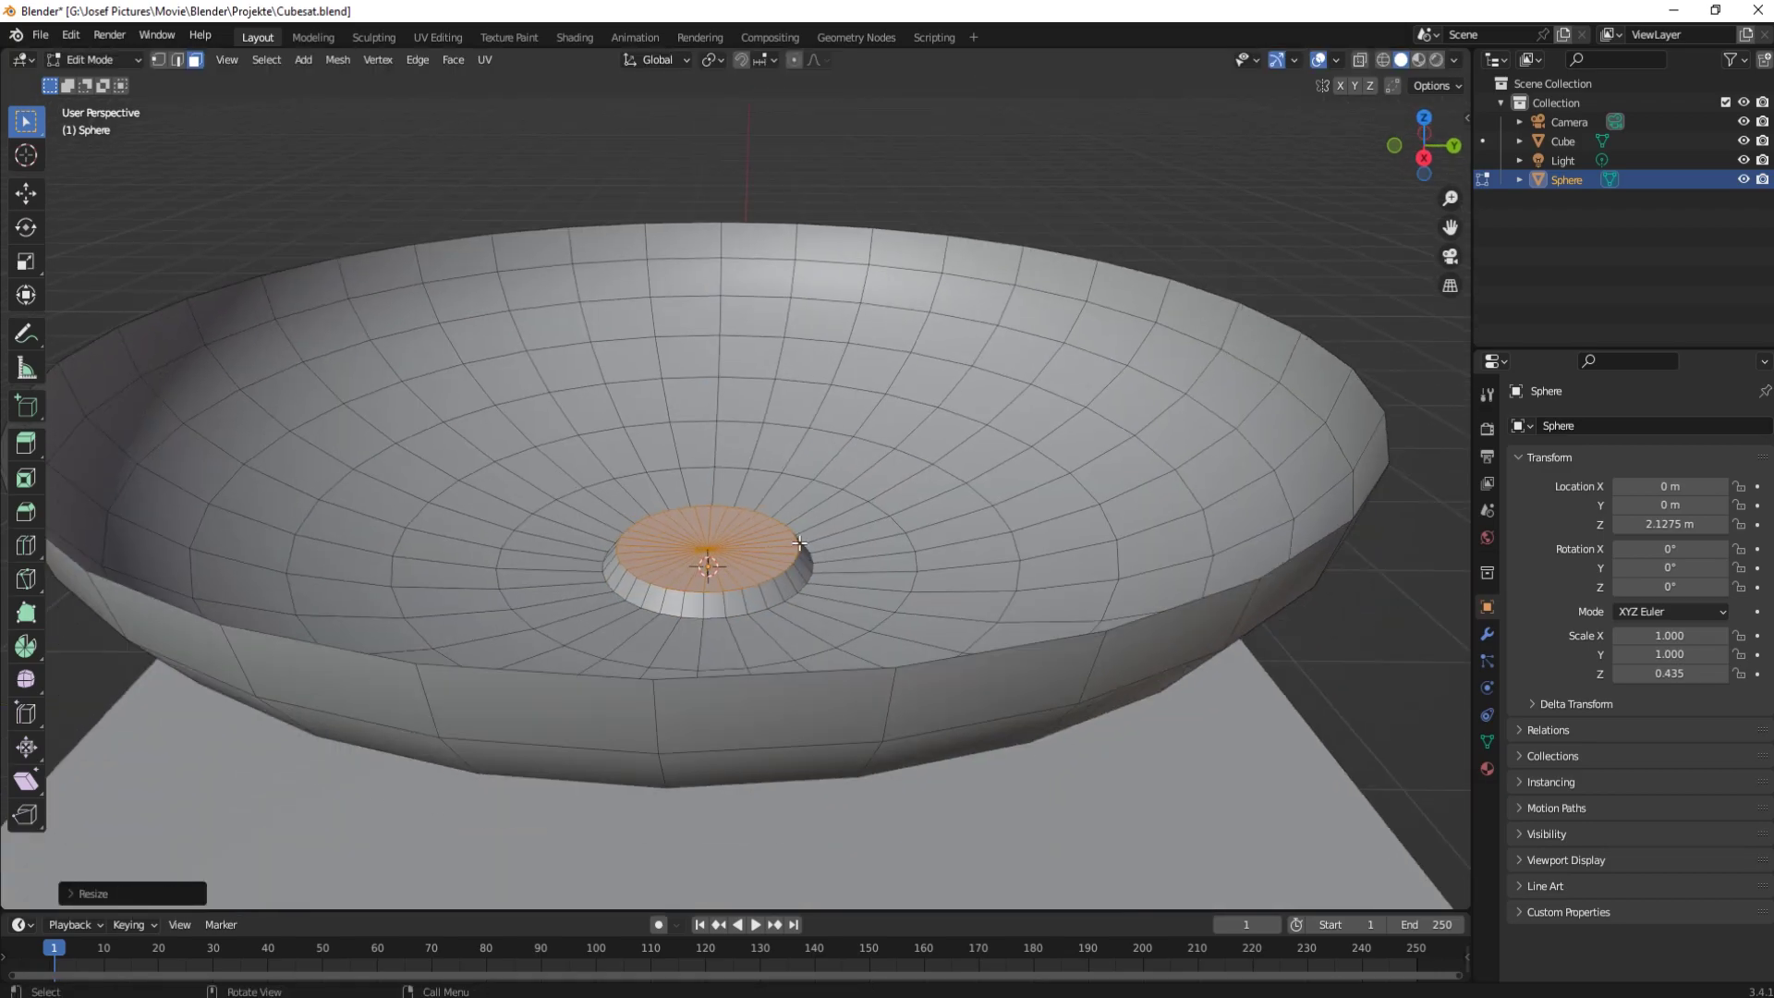
{"action": "scroll", "coordinate": [811, 488], "scroll_direction": "up", "scroll_amount": 2}
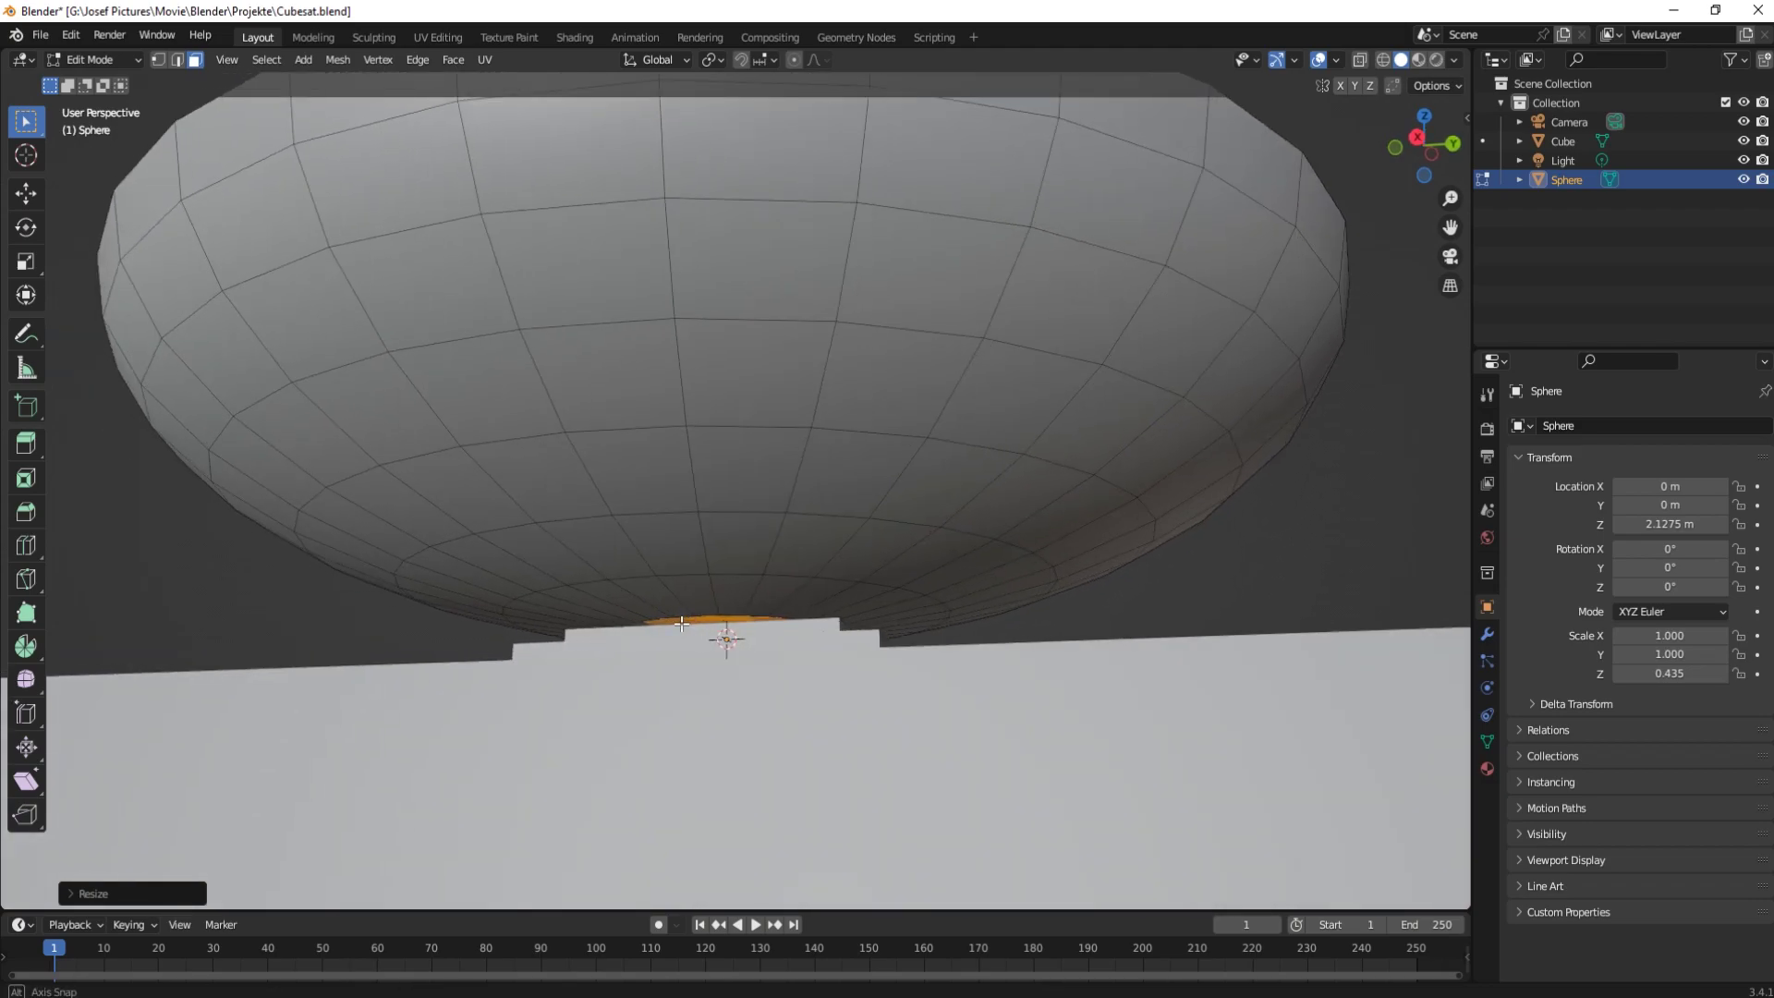
{"action": "mouse_move", "coordinate": [725, 625]}
{"action": "middle_mouse_down"}
{"action": "mouse_move", "coordinate": [670, 637]}
{"action": "mouse_move", "coordinate": [695, 624]}
{"action": "middle_mouse_up"}
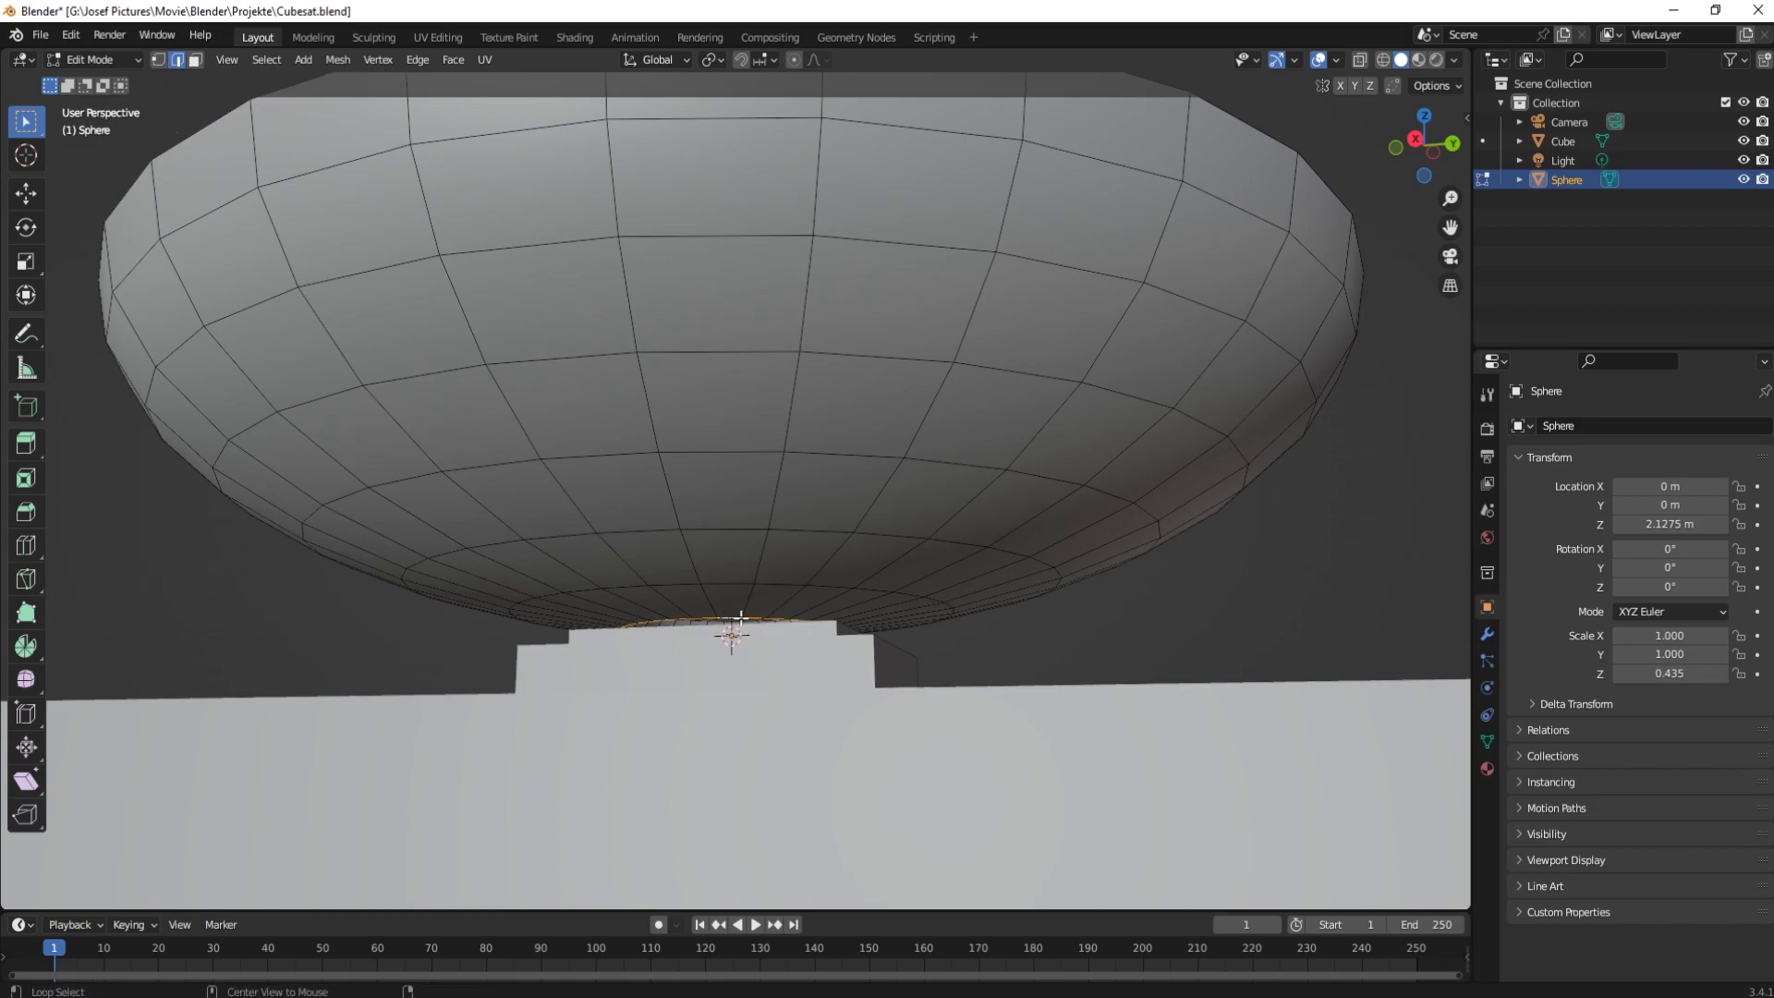
{"action": "middle_click_drag", "start_coordinate": [740, 617], "coordinate": [756, 642]}
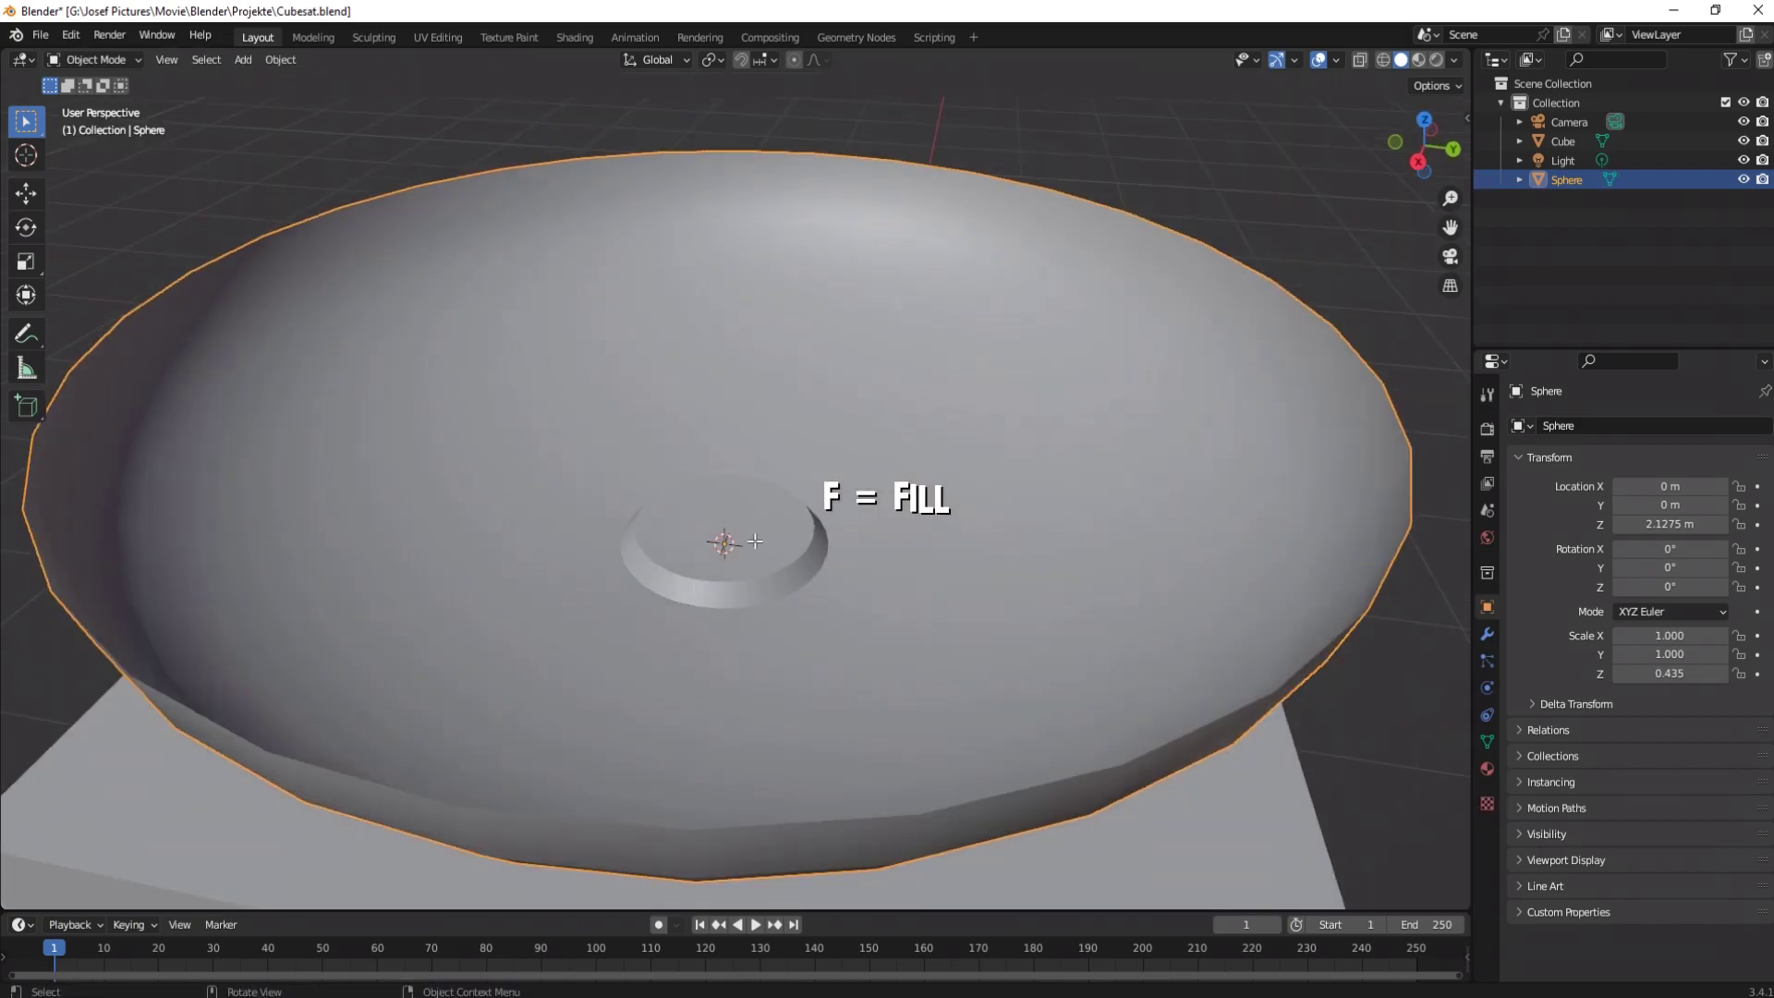
Step: Fill the dish centre, then extrude it upward into a tapered post
{"action": "key", "text": "f"}
{"action": "key", "text": "s"}
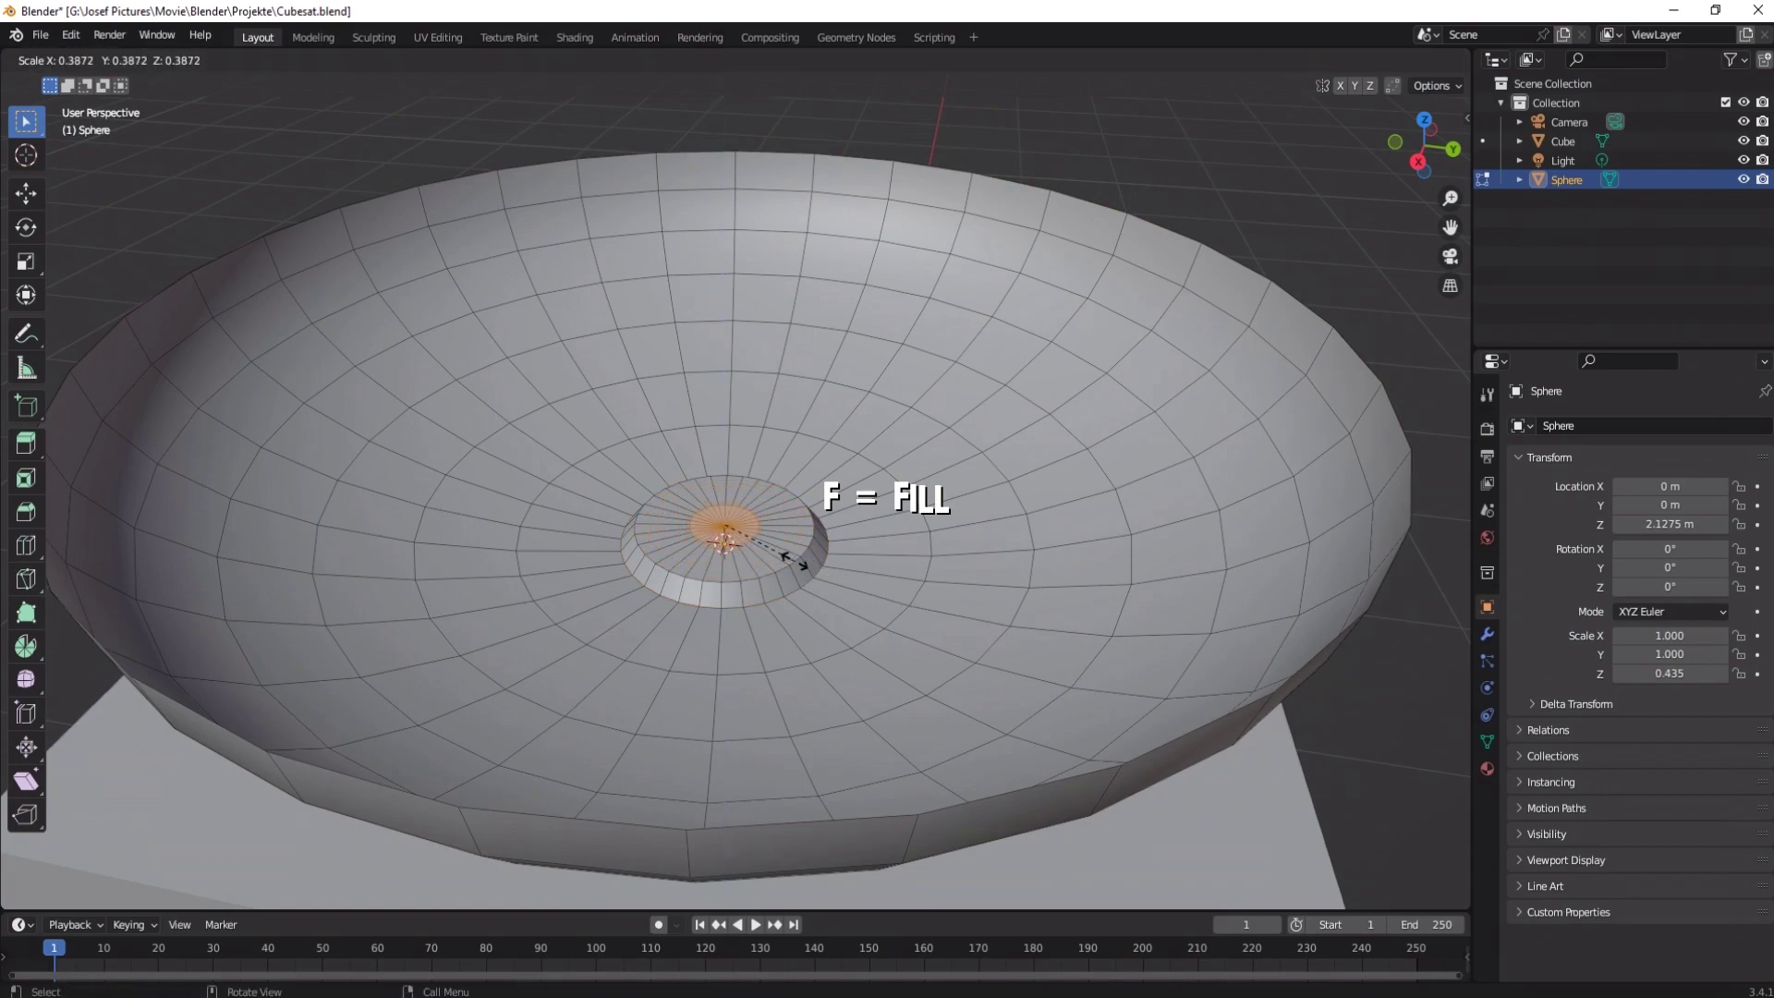
{"action": "left_click", "coordinate": [800, 561]}
{"action": "scroll", "coordinate": [801, 561], "scroll_direction": "down", "scroll_amount": 4}
{"action": "key", "text": "e"}
{"action": "left_click", "coordinate": [818, 466]}
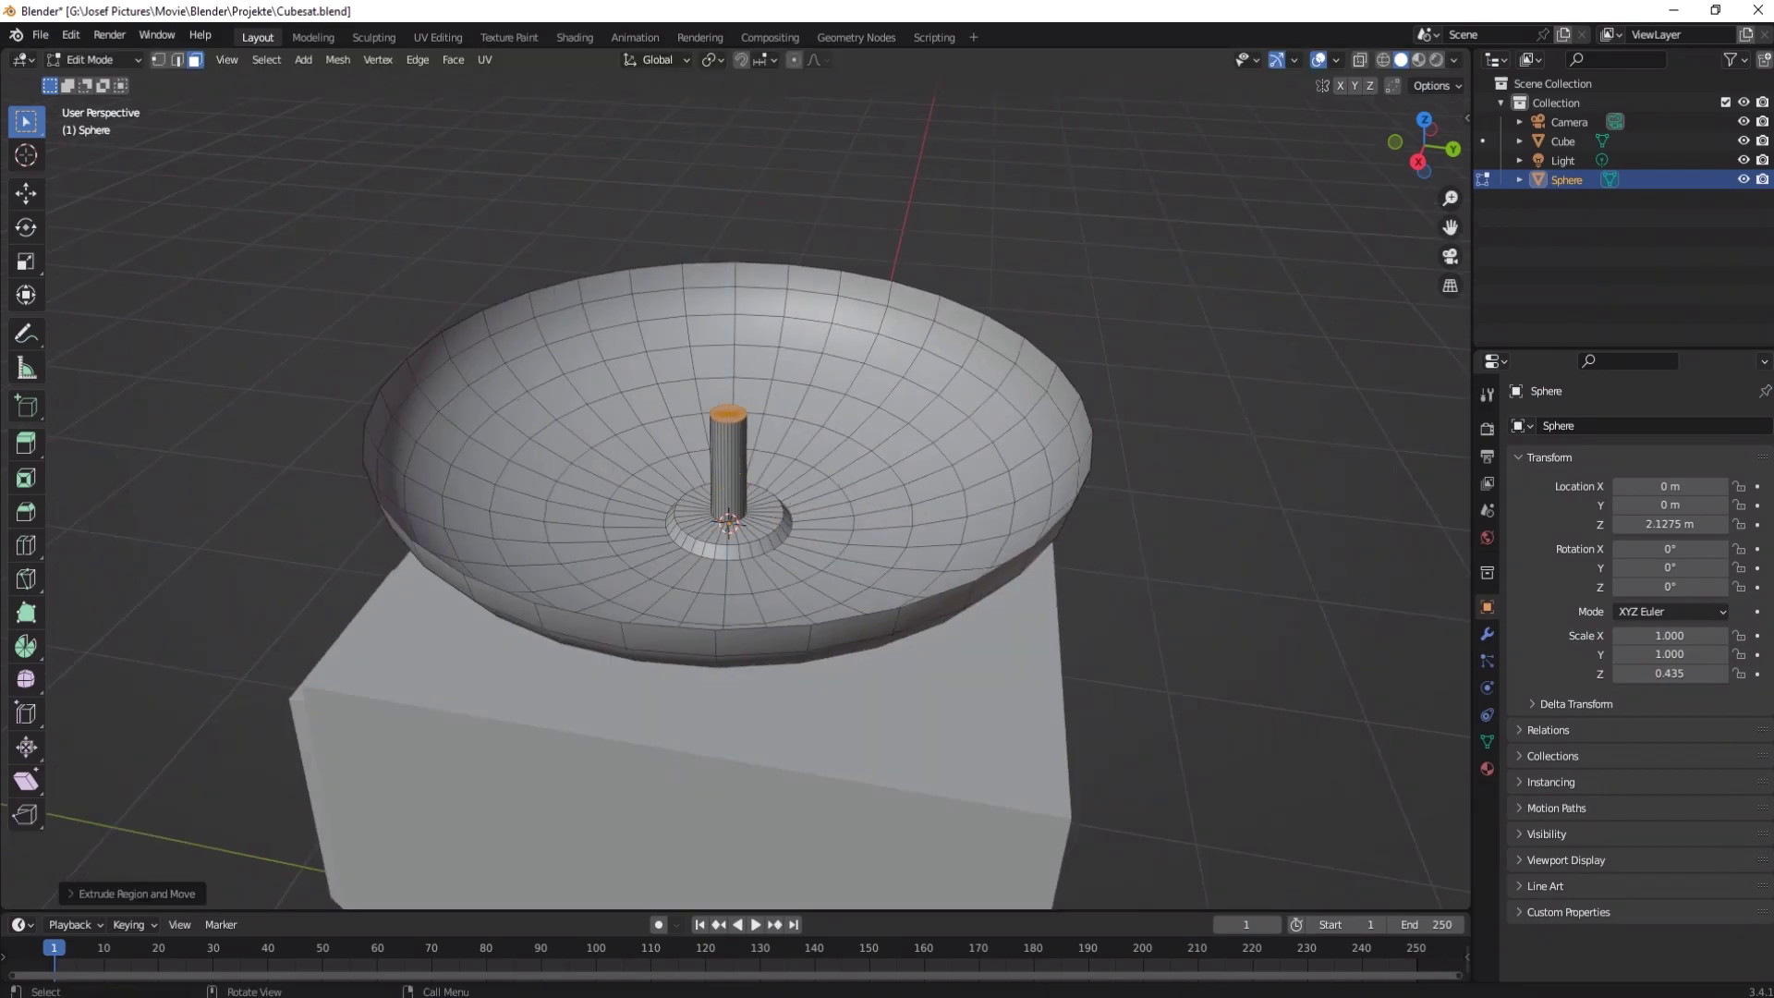
{"action": "key", "text": "s"}
{"action": "left_click", "coordinate": [815, 462]}
{"action": "middle_click_drag", "start_coordinate": [815, 462], "coordinate": [807, 573]}
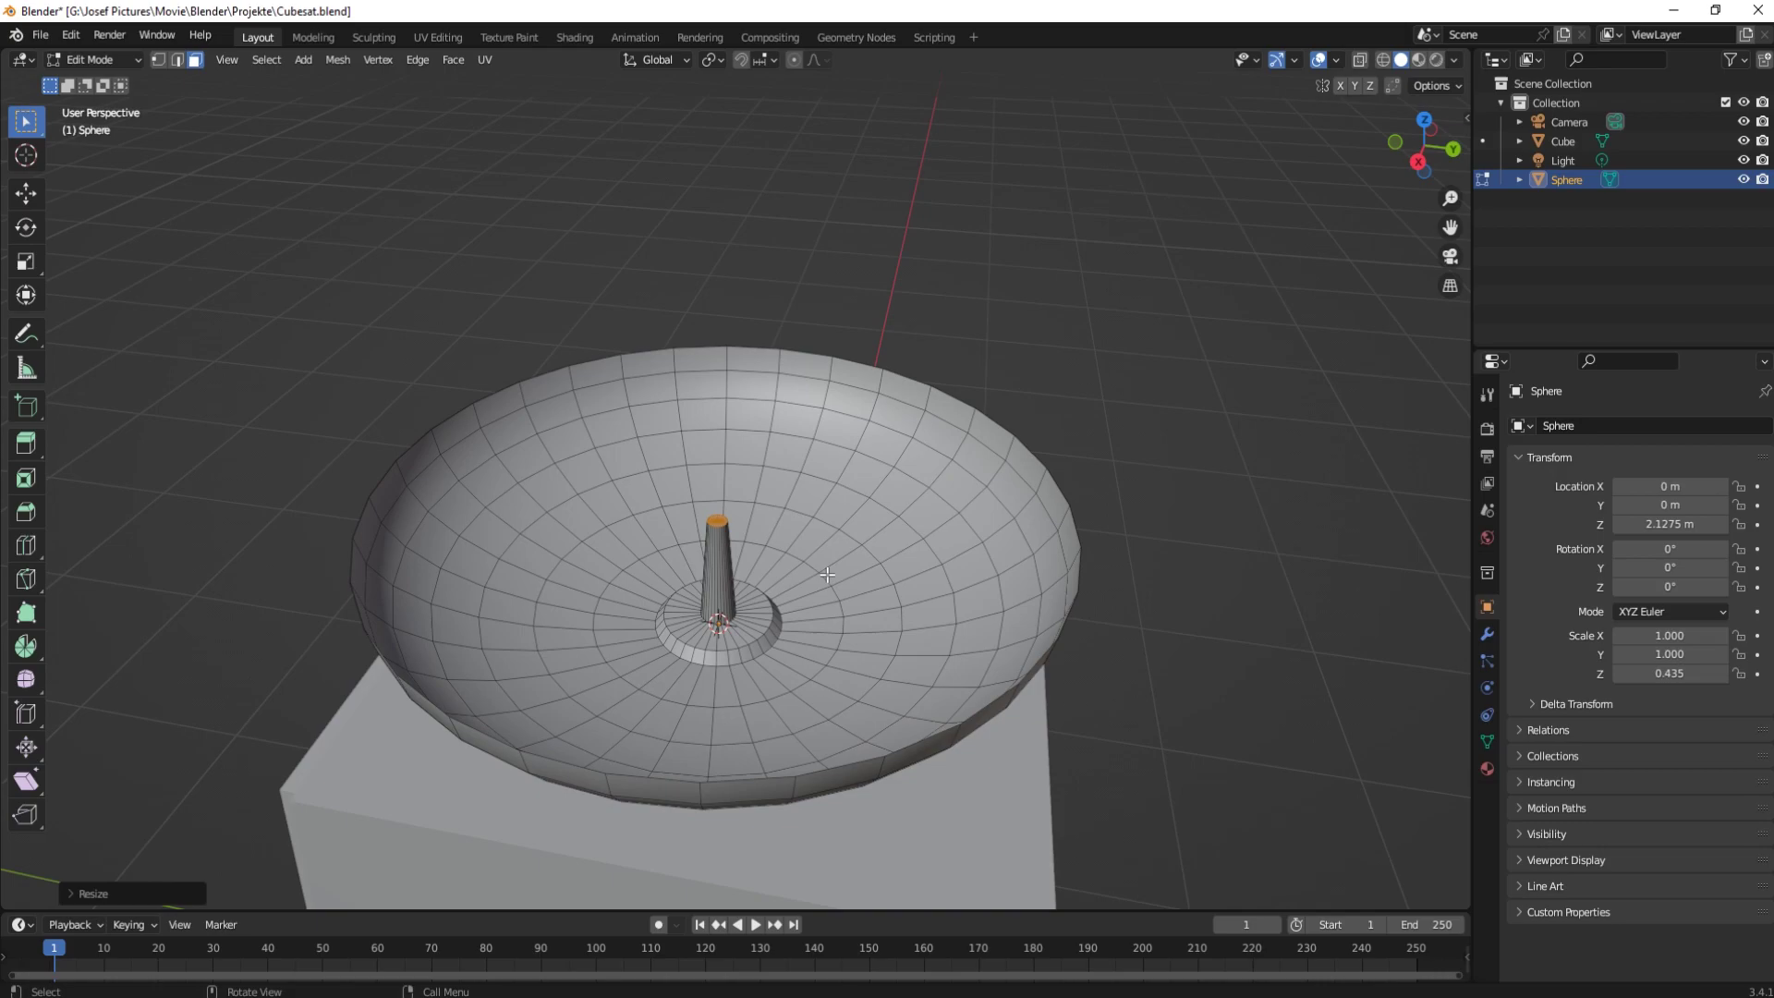
{"action": "scroll", "coordinate": [827, 575], "scroll_direction": "up", "scroll_amount": 3}
Step: Extrude a small cap at the spike tip and save Cubesat.blend
{"action": "key", "text": "s"}
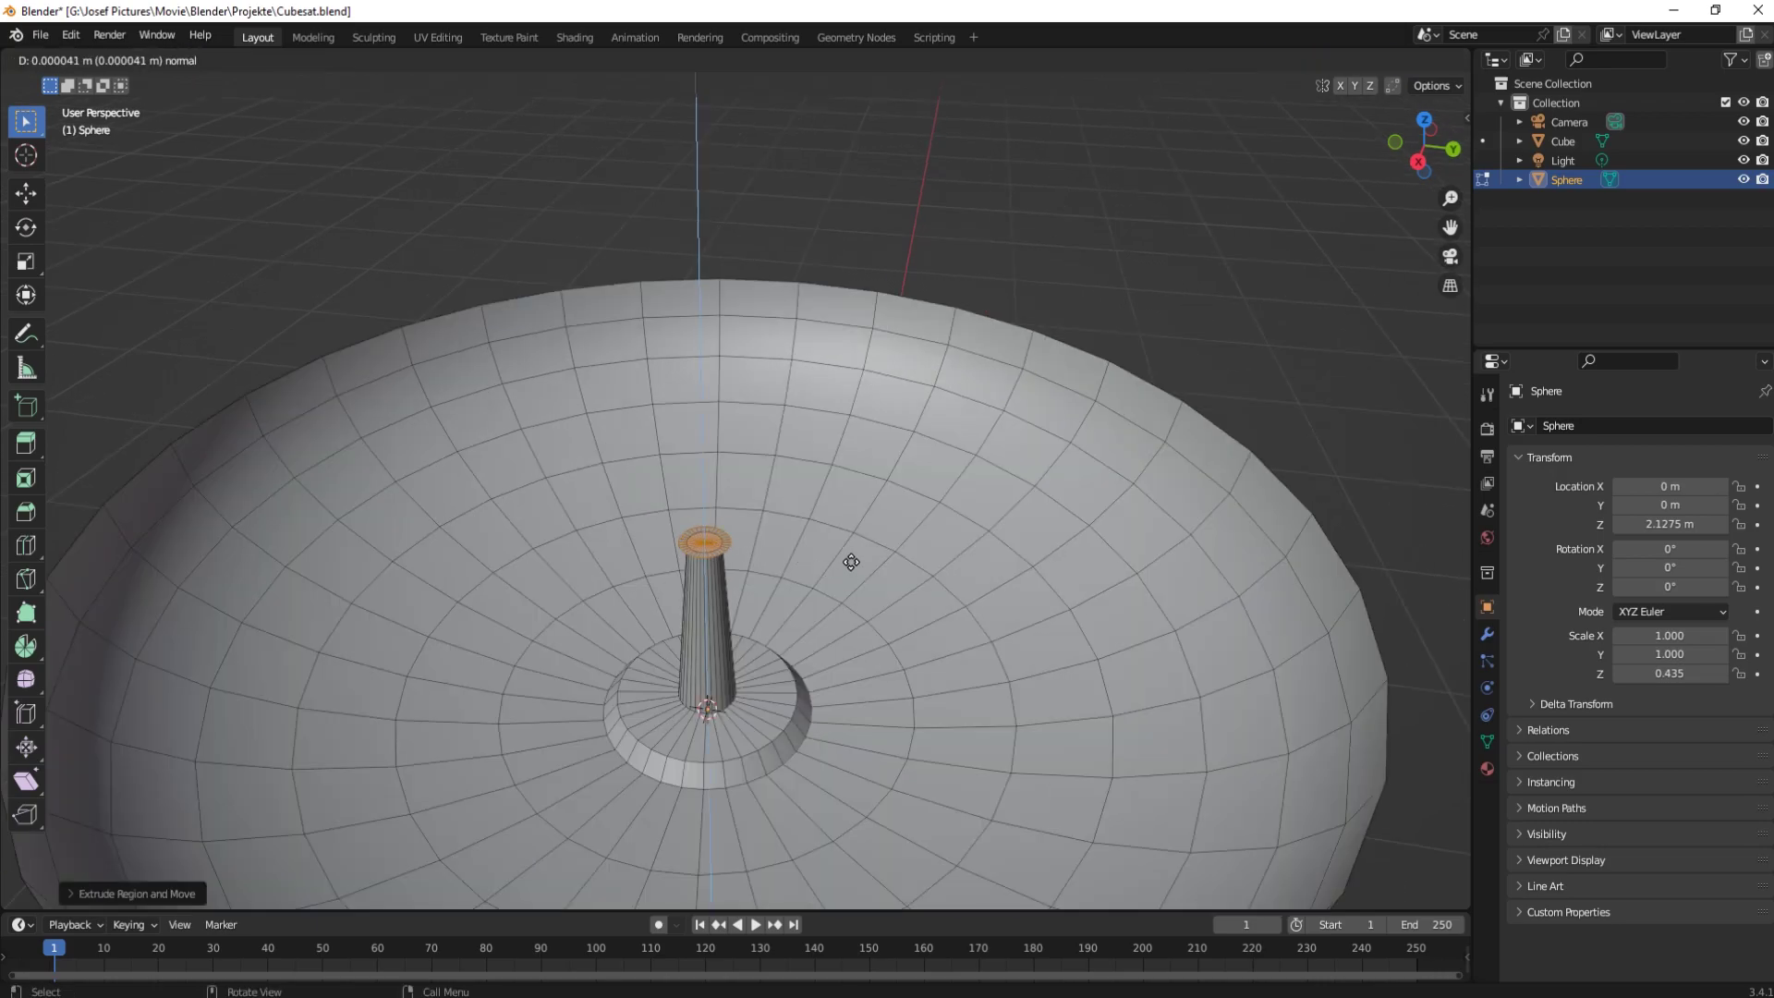
{"action": "left_click", "coordinate": [851, 562]}
{"action": "mouse_move", "coordinate": [851, 561]}
{"action": "middle_mouse_down"}
{"action": "mouse_move", "coordinate": [837, 536]}
{"action": "mouse_move", "coordinate": [844, 608]}
{"action": "mouse_move", "coordinate": [1018, 550]}
{"action": "middle_mouse_up"}
{"action": "key", "text": "s"}
{"action": "key", "text": "Escape"}
{"action": "key", "text": "Tab"}
{"action": "scroll", "coordinate": [846, 545], "scroll_direction": "down", "scroll_amount": 4}
{"action": "key", "text": "ctrl+s"}
{"action": "scroll", "coordinate": [935, 651], "scroll_direction": "down", "scroll_amount": 2}
{"action": "middle_click_drag", "start_coordinate": [935, 651], "coordinate": [961, 580]}
Step: Raise the dish straight up along Z
{"action": "key", "text": "r"}
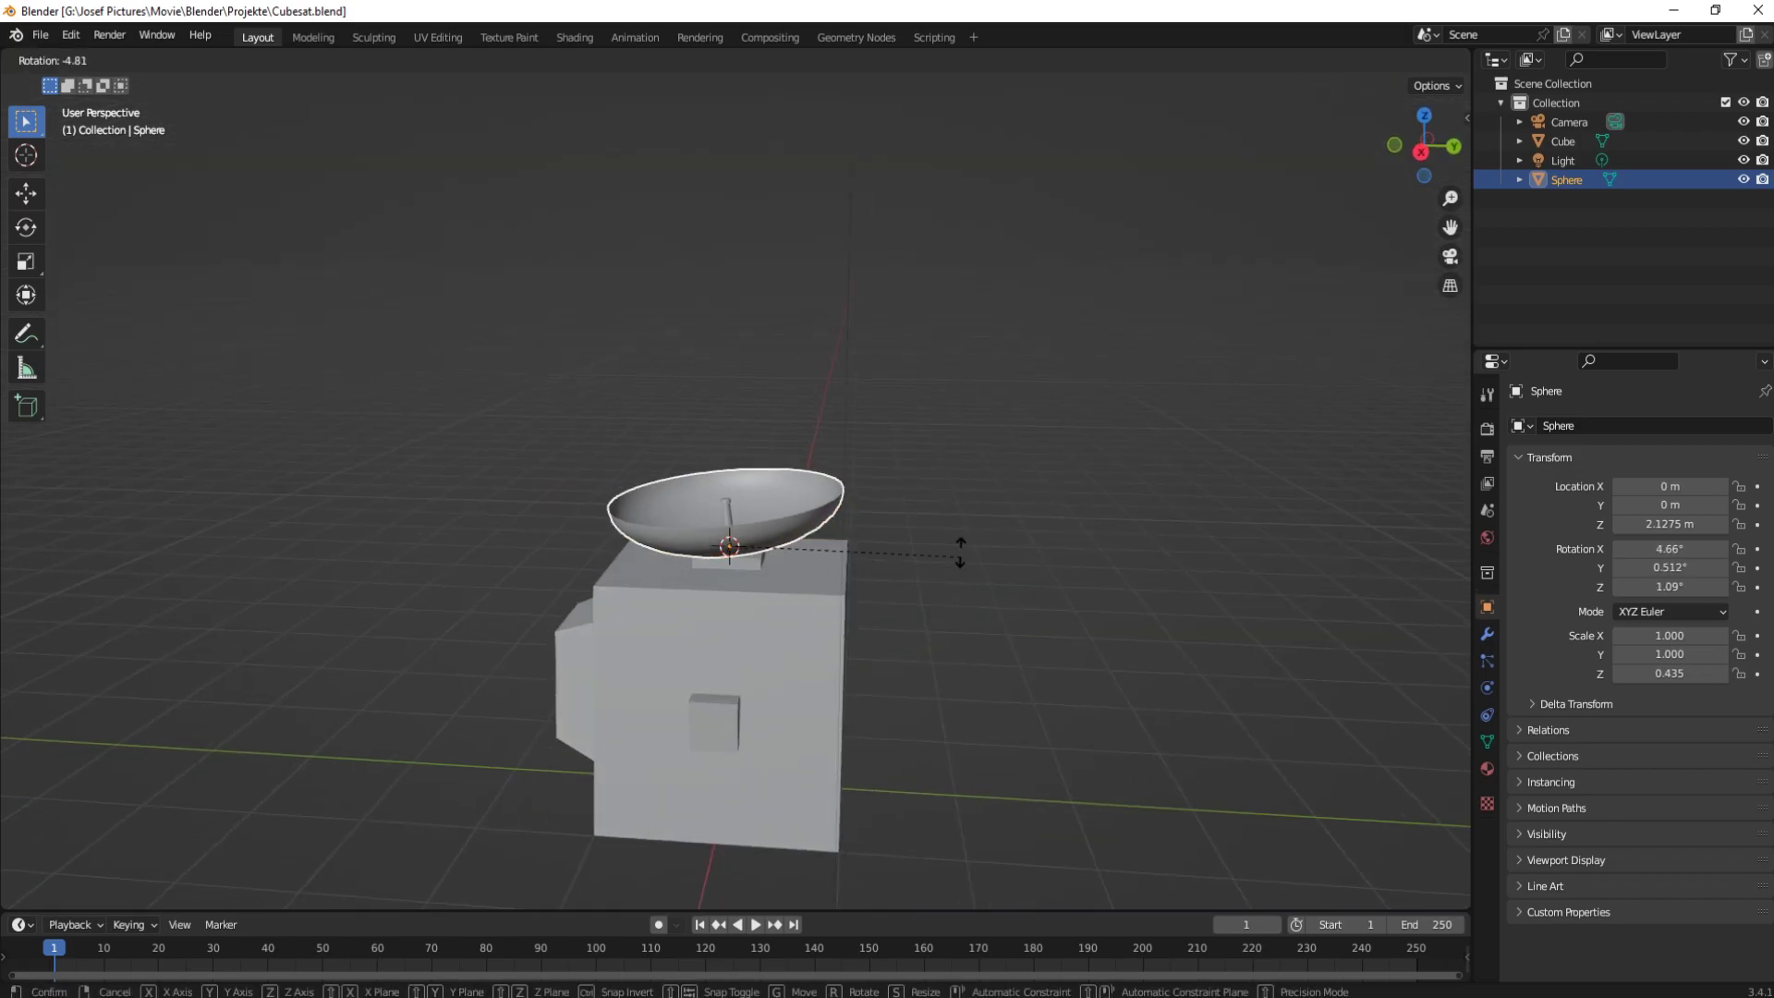
{"action": "key", "text": "Escape"}
{"action": "key", "text": "g"}
{"action": "key", "text": "z"}
{"action": "left_click", "coordinate": [818, 596]}
Step: Shrink the box's top plate and extrude it upward into a tapered pillar
{"action": "left_click", "coordinate": [804, 603]}
{"action": "key", "text": "Tab"}
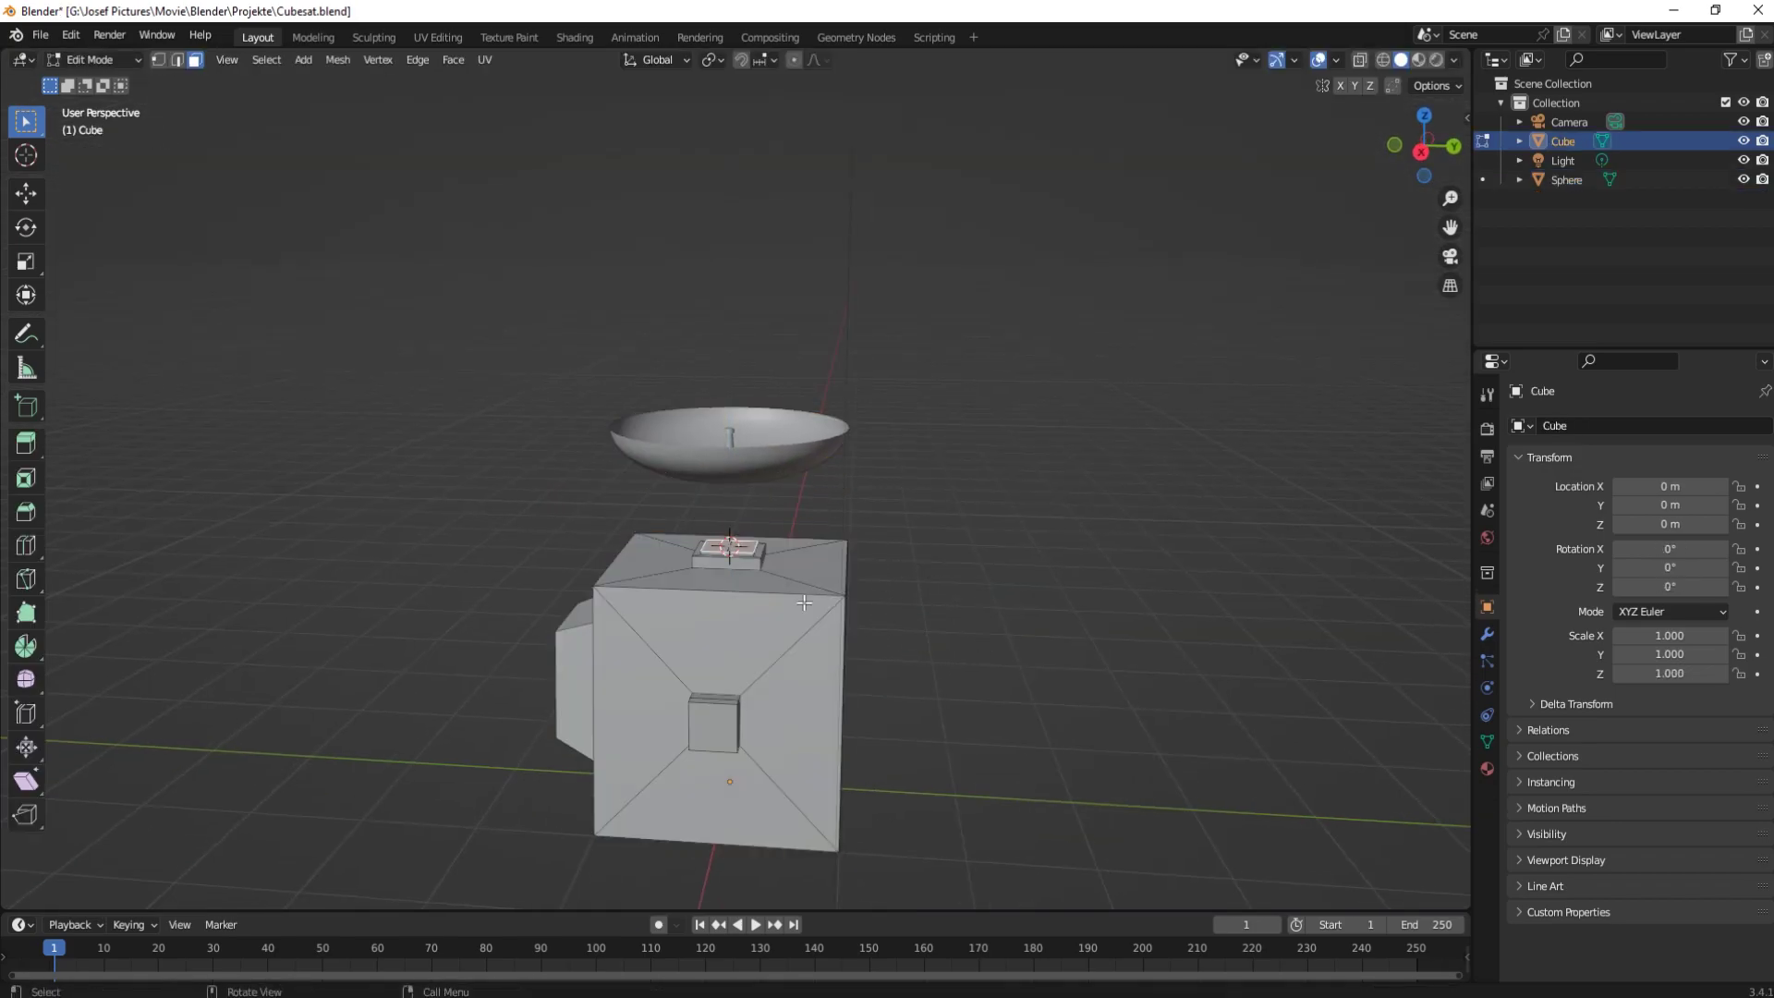
{"action": "scroll", "coordinate": [804, 603], "scroll_direction": "up", "scroll_amount": 2}
{"action": "key", "text": "s"}
{"action": "left_click", "coordinate": [786, 615]}
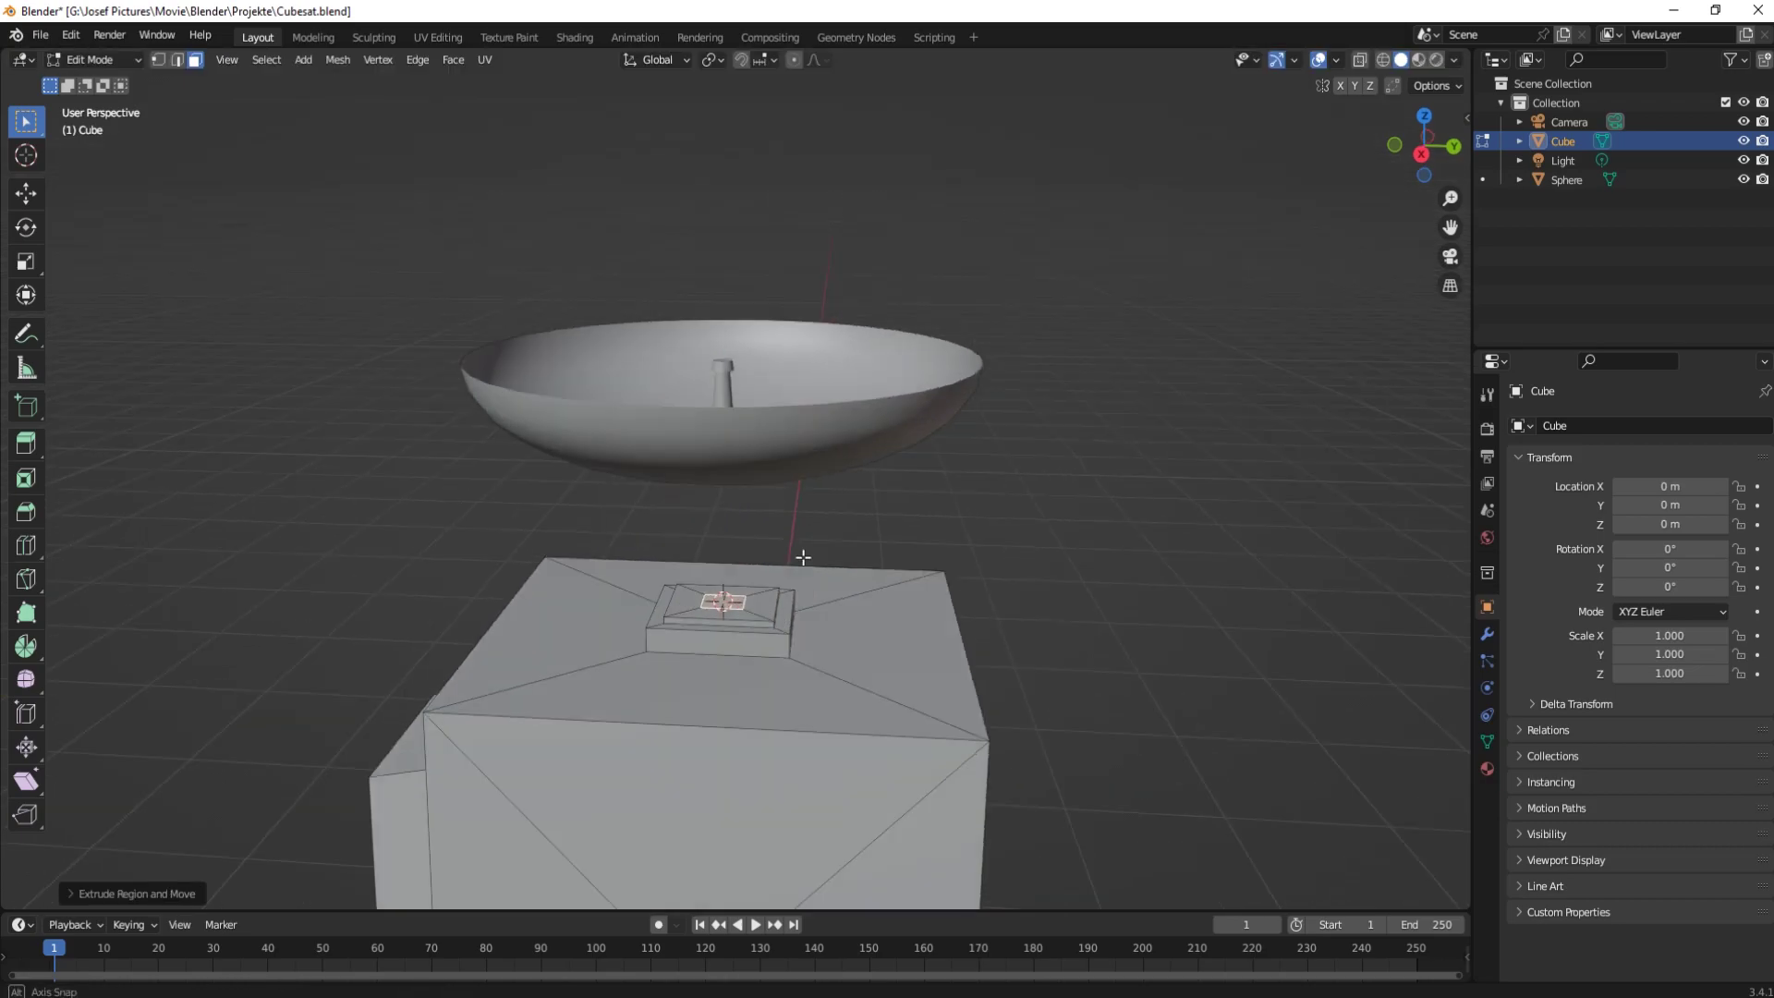
{"action": "middle_click_drag", "start_coordinate": [786, 615], "coordinate": [804, 546]}
{"action": "key", "text": "e"}
{"action": "left_click", "coordinate": [812, 468]}
{"action": "key", "text": "s"}
{"action": "left_click", "coordinate": [862, 487]}
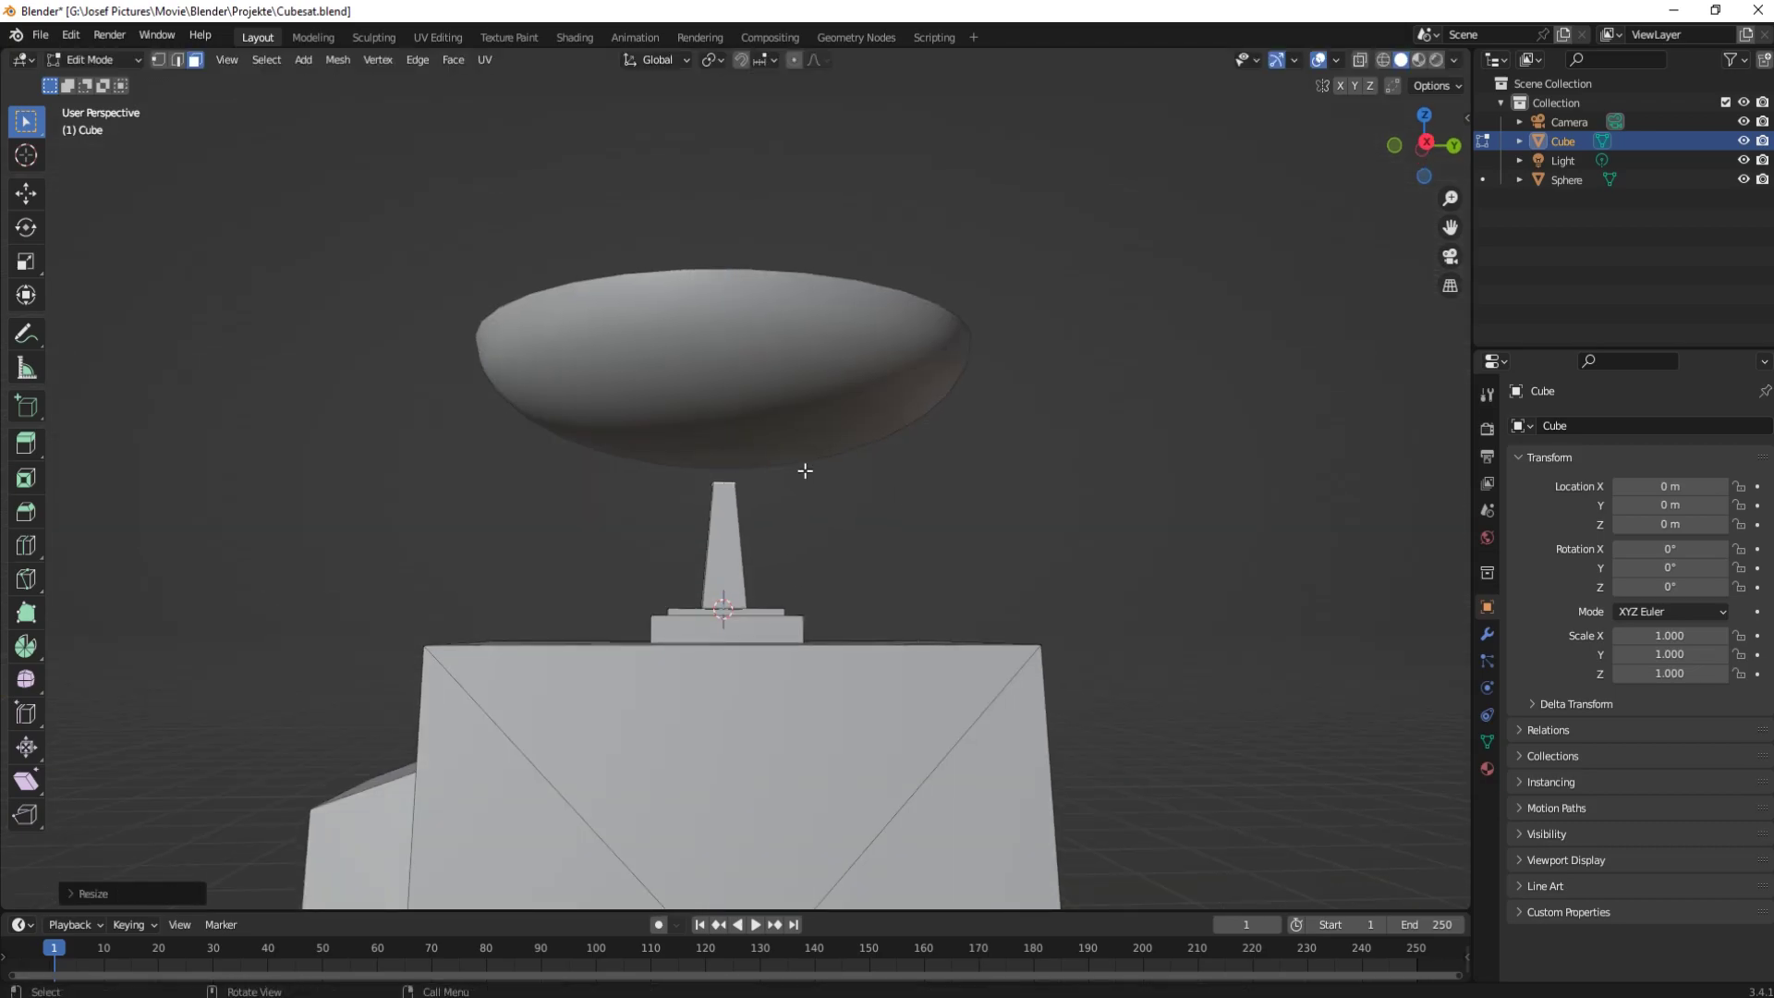
{"action": "key", "text": "Tab"}
Step: Snap the dish onto the top of the pillar
{"action": "left_click", "coordinate": [780, 451]}
{"action": "key", "text": "Tab"}
{"action": "middle_click_drag", "start_coordinate": [780, 463], "coordinate": [724, 503]}
{"action": "key", "text": "Tab"}
{"action": "key", "text": "ctrl+z"}
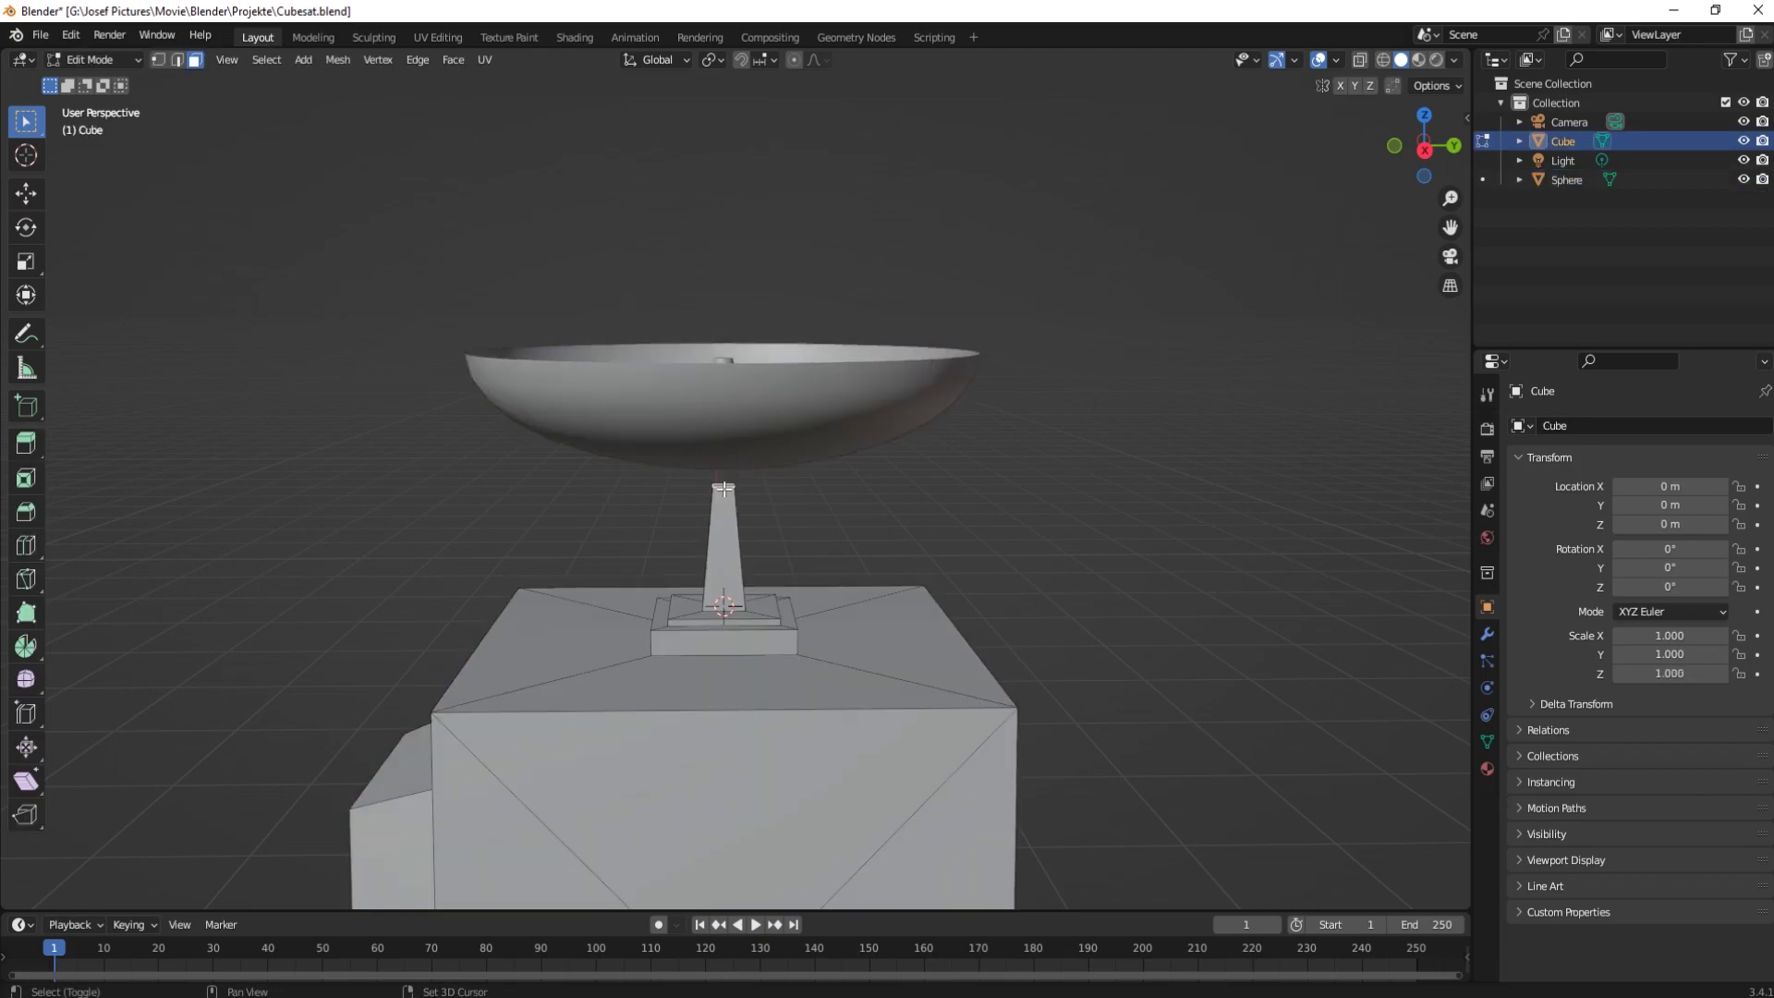
{"action": "key", "text": "shift+s"}
{"action": "key", "text": "Escape"}
{"action": "key", "text": "ctrl+shift+z"}
{"action": "key", "text": "shift+s"}
{"action": "left_click", "coordinate": [832, 388]}
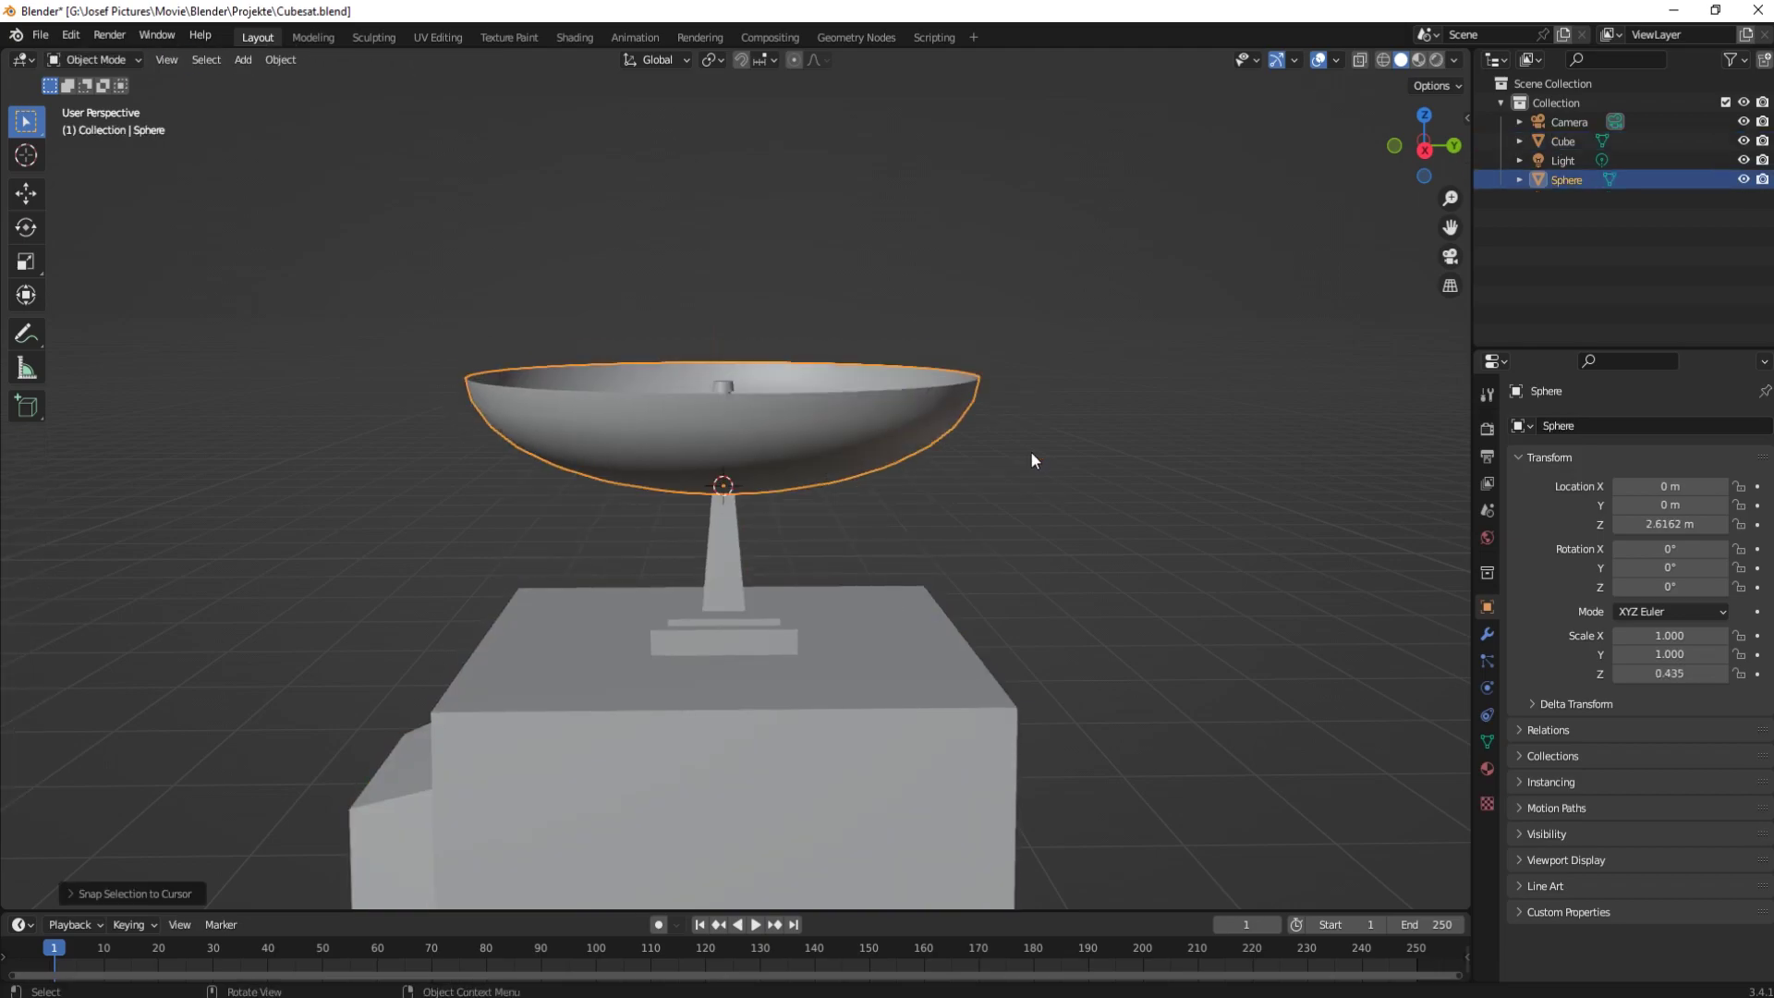
{"action": "scroll", "coordinate": [945, 506], "scroll_direction": "down", "scroll_amount": 3}
Step: Select the satellite body and lower its recess face along Z
{"action": "left_click", "coordinate": [946, 507]}
{"action": "middle_click_drag", "start_coordinate": [794, 486], "coordinate": [1011, 517]}
{"action": "left_click", "coordinate": [1015, 520]}
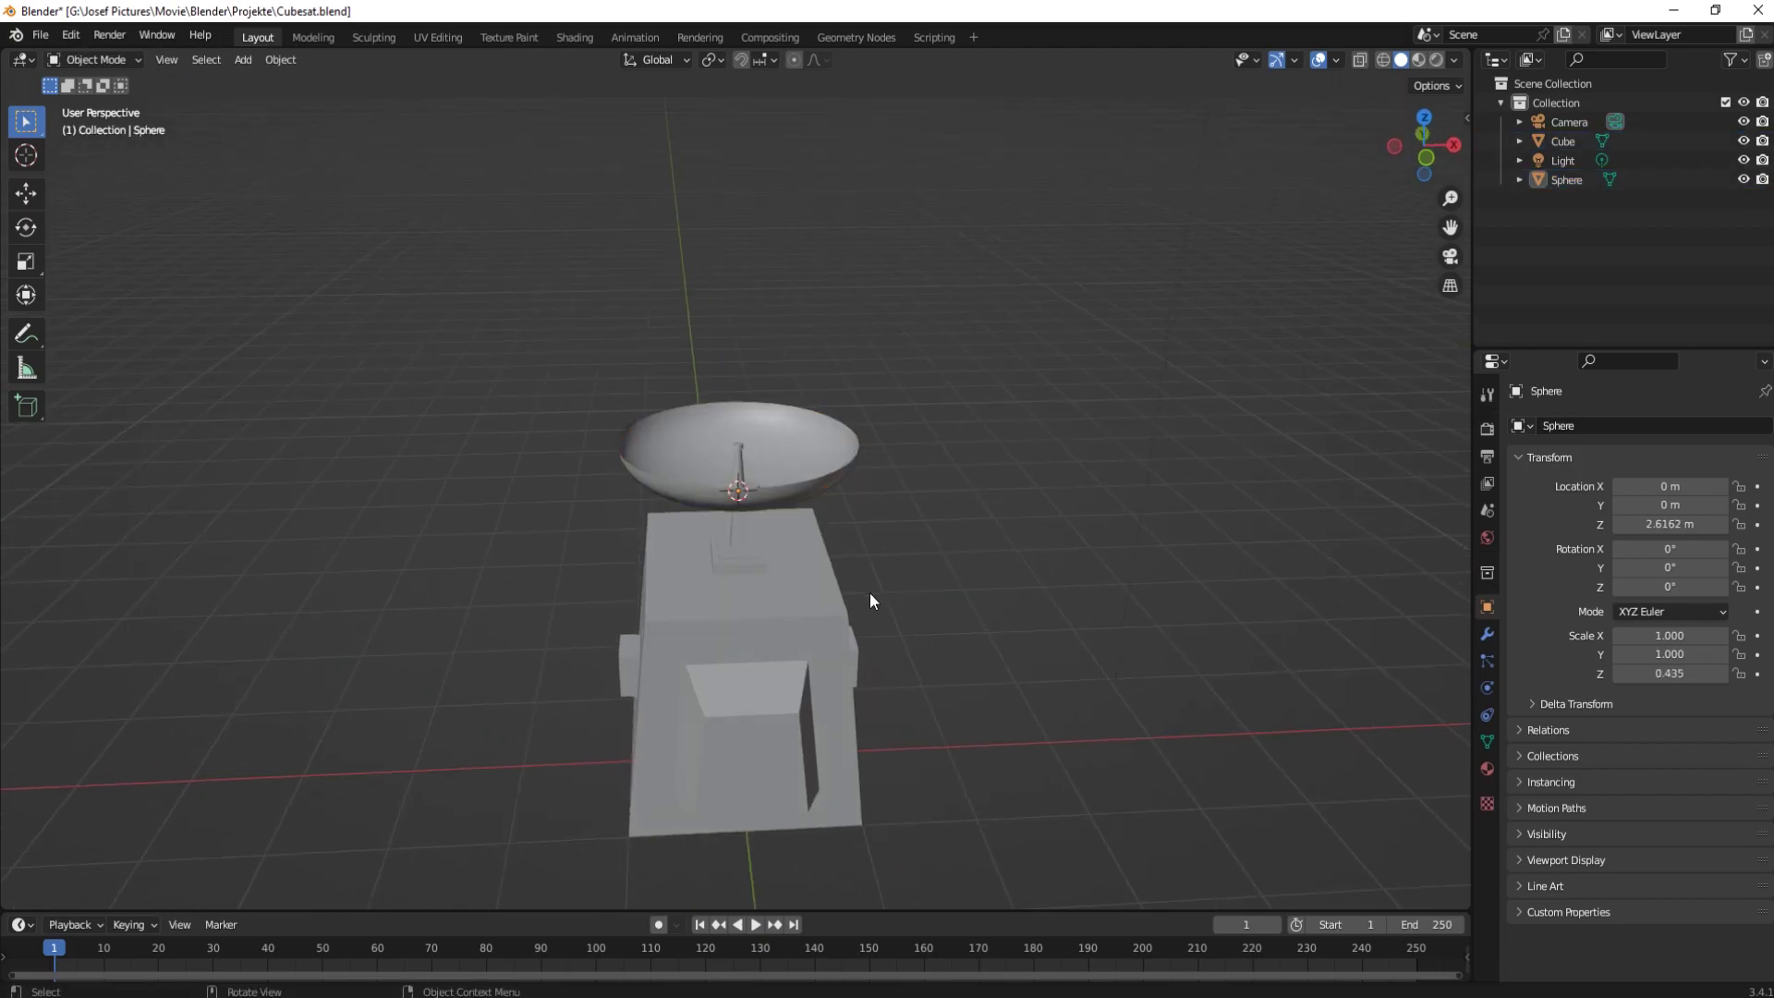
{"action": "middle_click_drag", "start_coordinate": [854, 607], "coordinate": [736, 588]}
{"action": "left_click", "coordinate": [814, 667]}
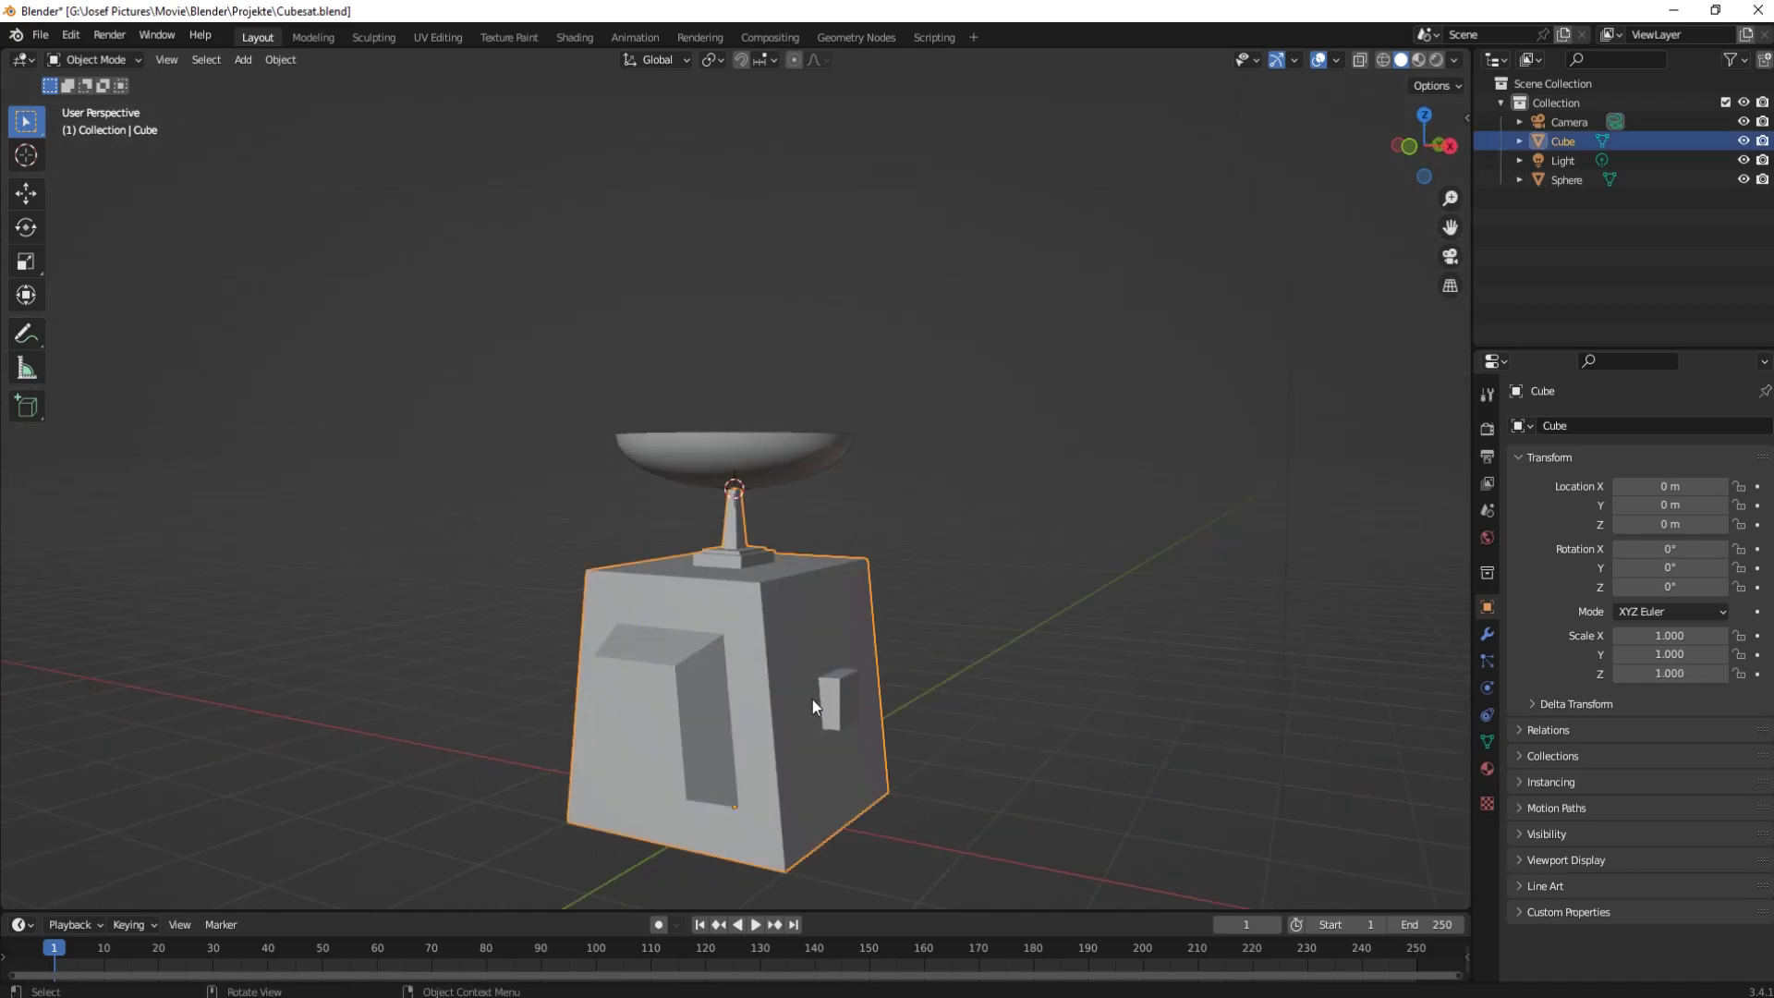
{"action": "key", "text": "Tab"}
{"action": "middle_click_drag", "start_coordinate": [810, 661], "coordinate": [734, 479]}
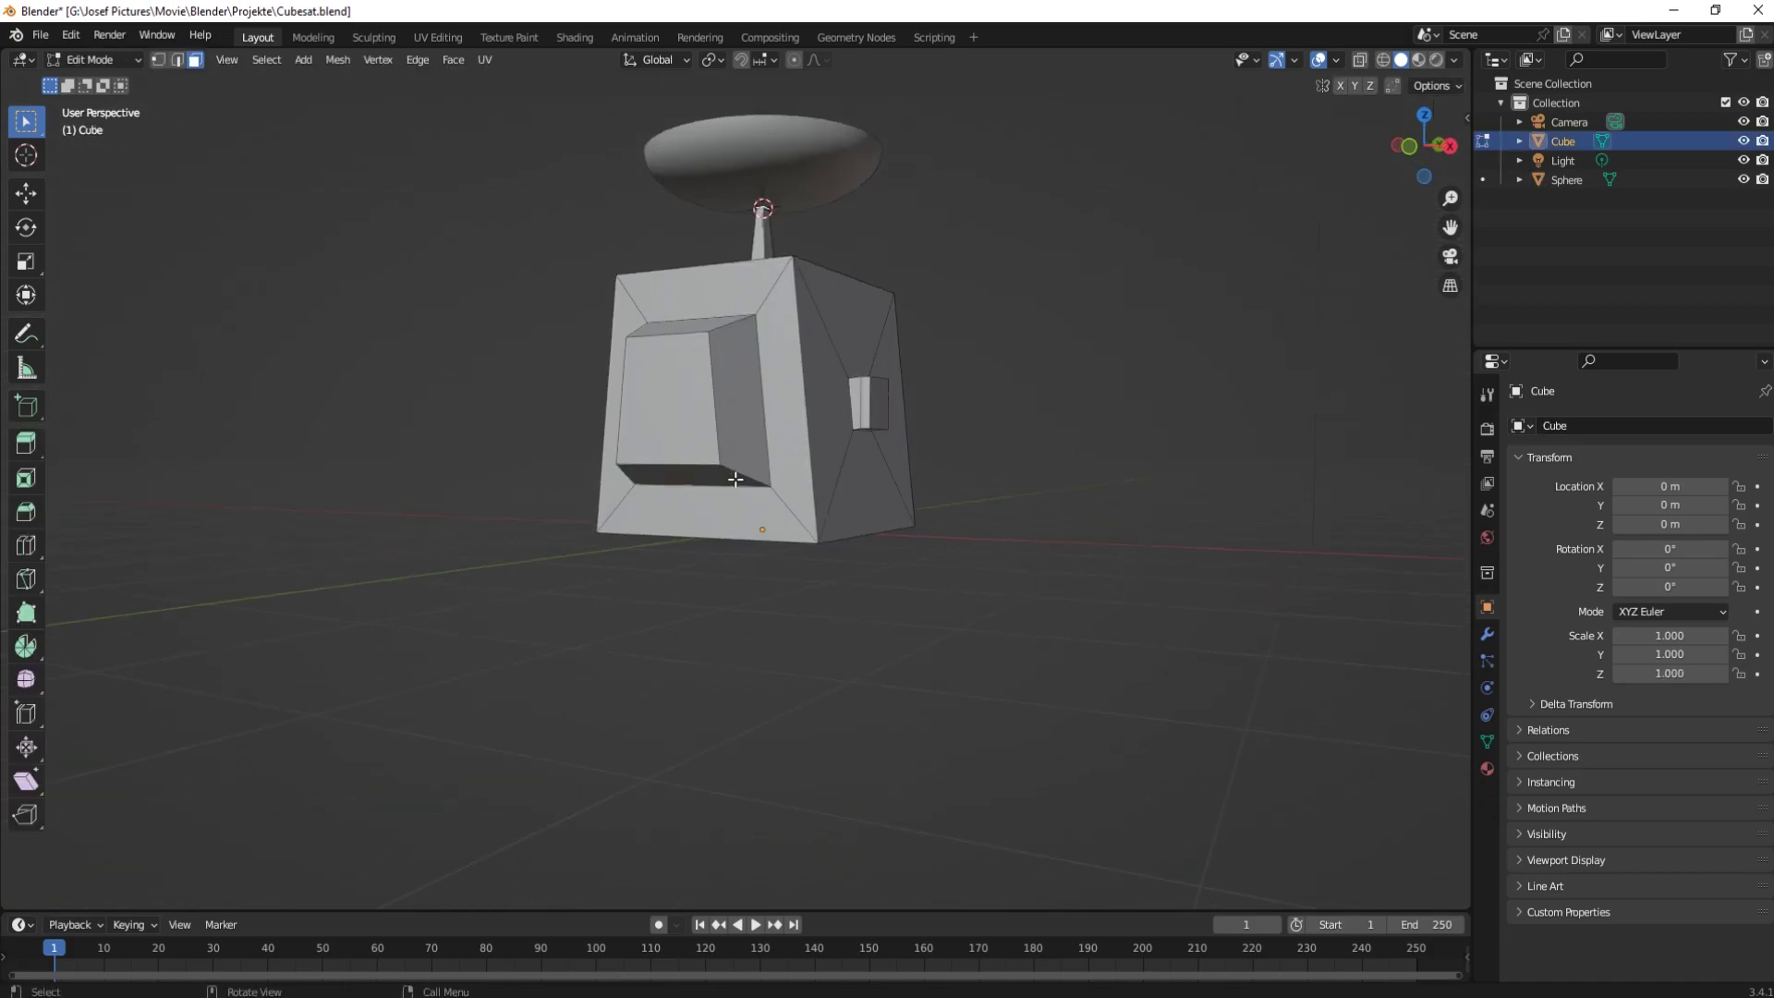
{"action": "key", "text": "g"}
{"action": "key", "text": "z"}
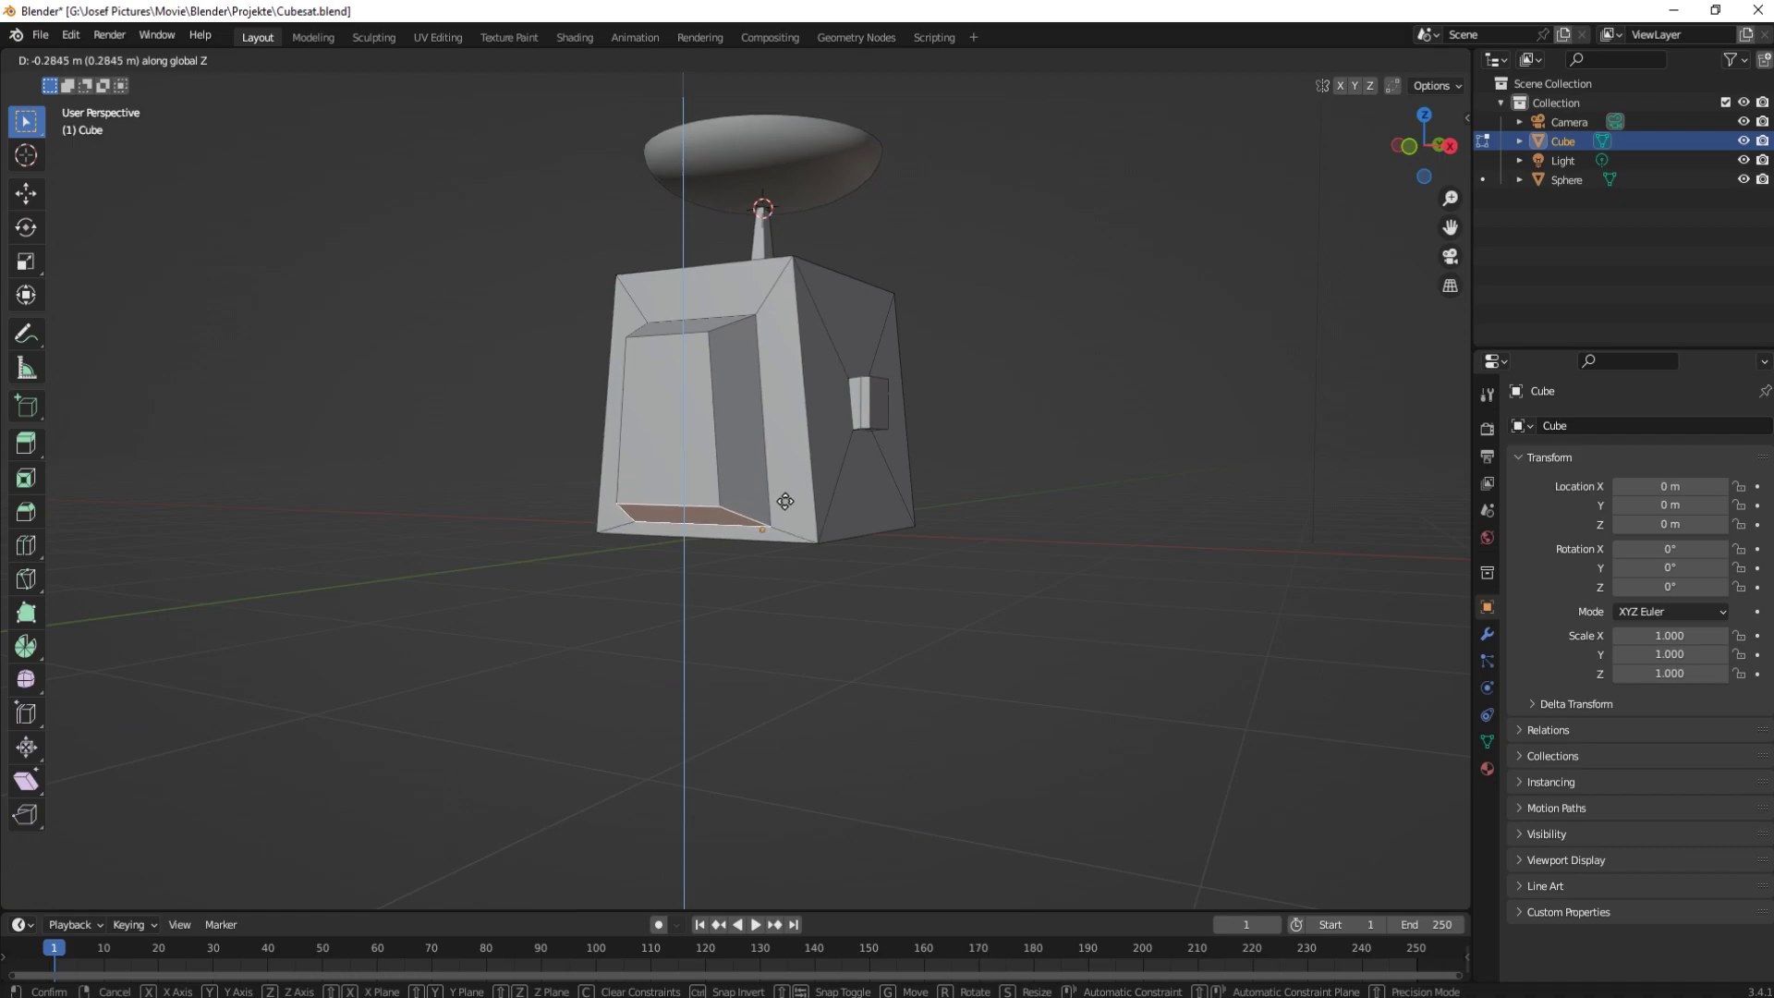
{"action": "left_click", "coordinate": [781, 507]}
Step: Return the body to object mode and save the file
{"action": "key", "text": "Tab"}
{"action": "mouse_move", "coordinate": [920, 540]}
{"action": "middle_mouse_down"}
{"action": "mouse_move", "coordinate": [787, 569]}
{"action": "mouse_move", "coordinate": [828, 562]}
{"action": "mouse_move", "coordinate": [748, 492]}
{"action": "mouse_move", "coordinate": [926, 631]}
{"action": "middle_mouse_up"}
{"action": "key", "text": "ctrl+s"}
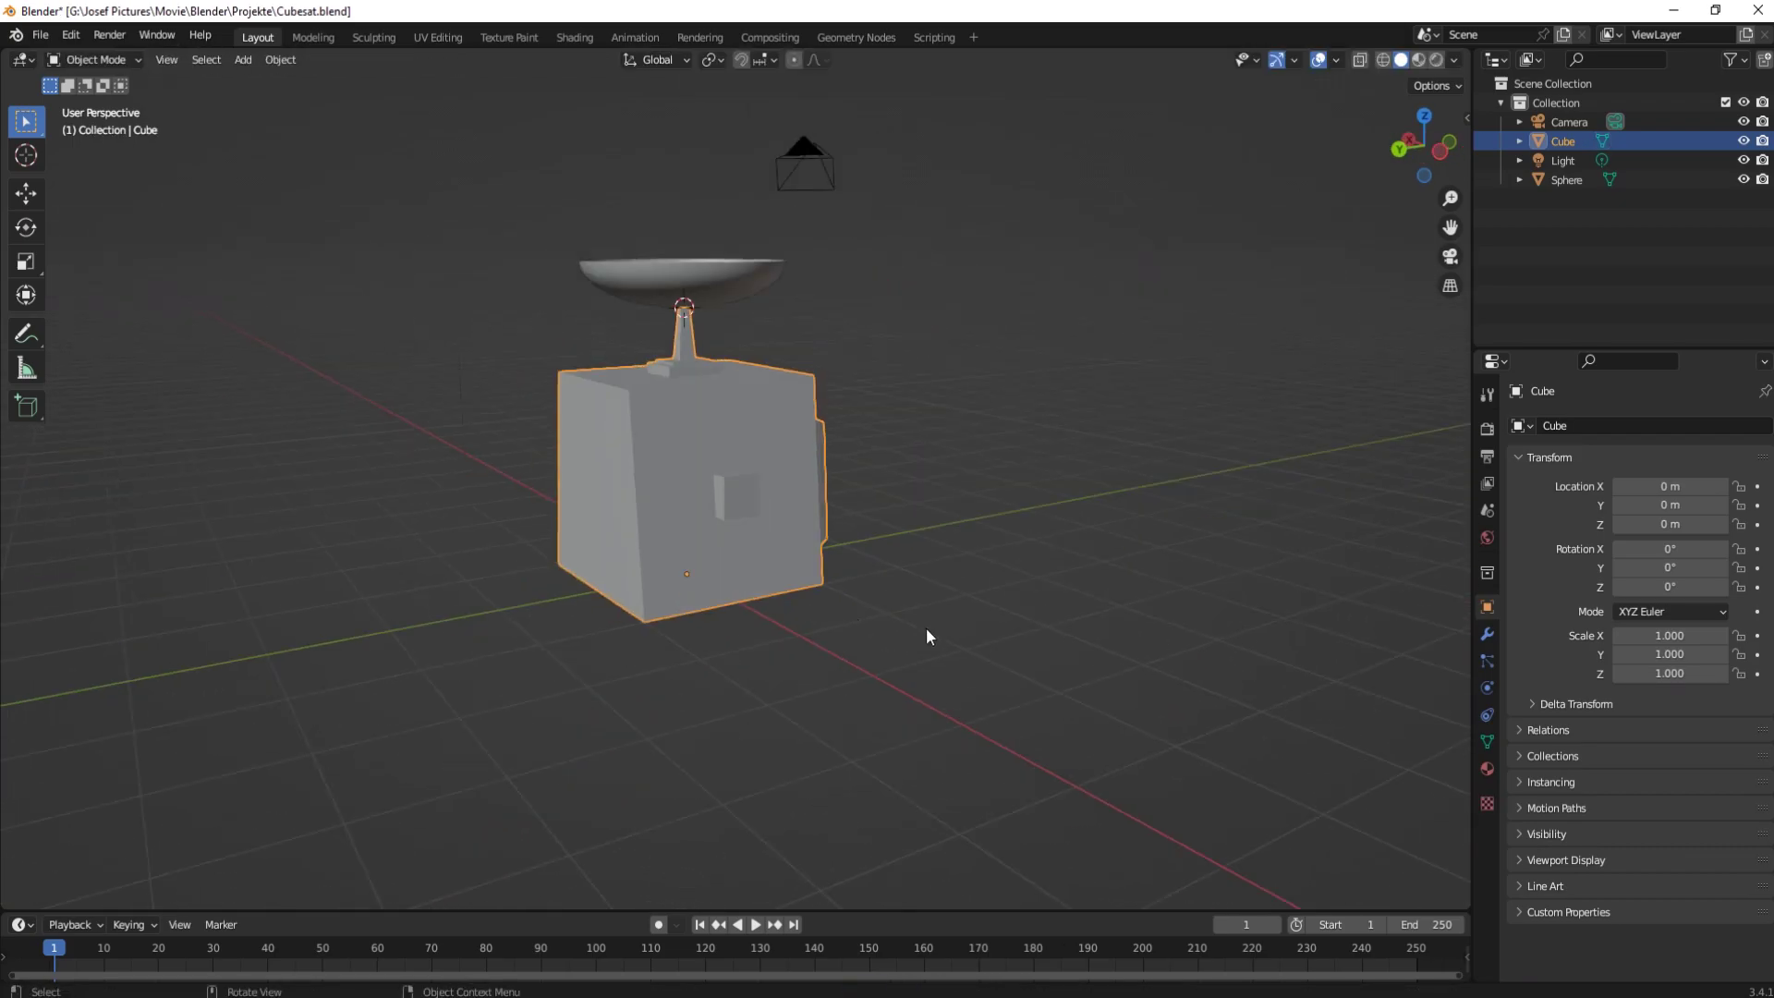
Step: Snap the 3D cursor to the body's side face
{"action": "key", "text": "Tab"}
{"action": "key", "text": "shift+s"}
{"action": "left_click", "coordinate": [610, 623]}
{"action": "key", "text": "Tab"}
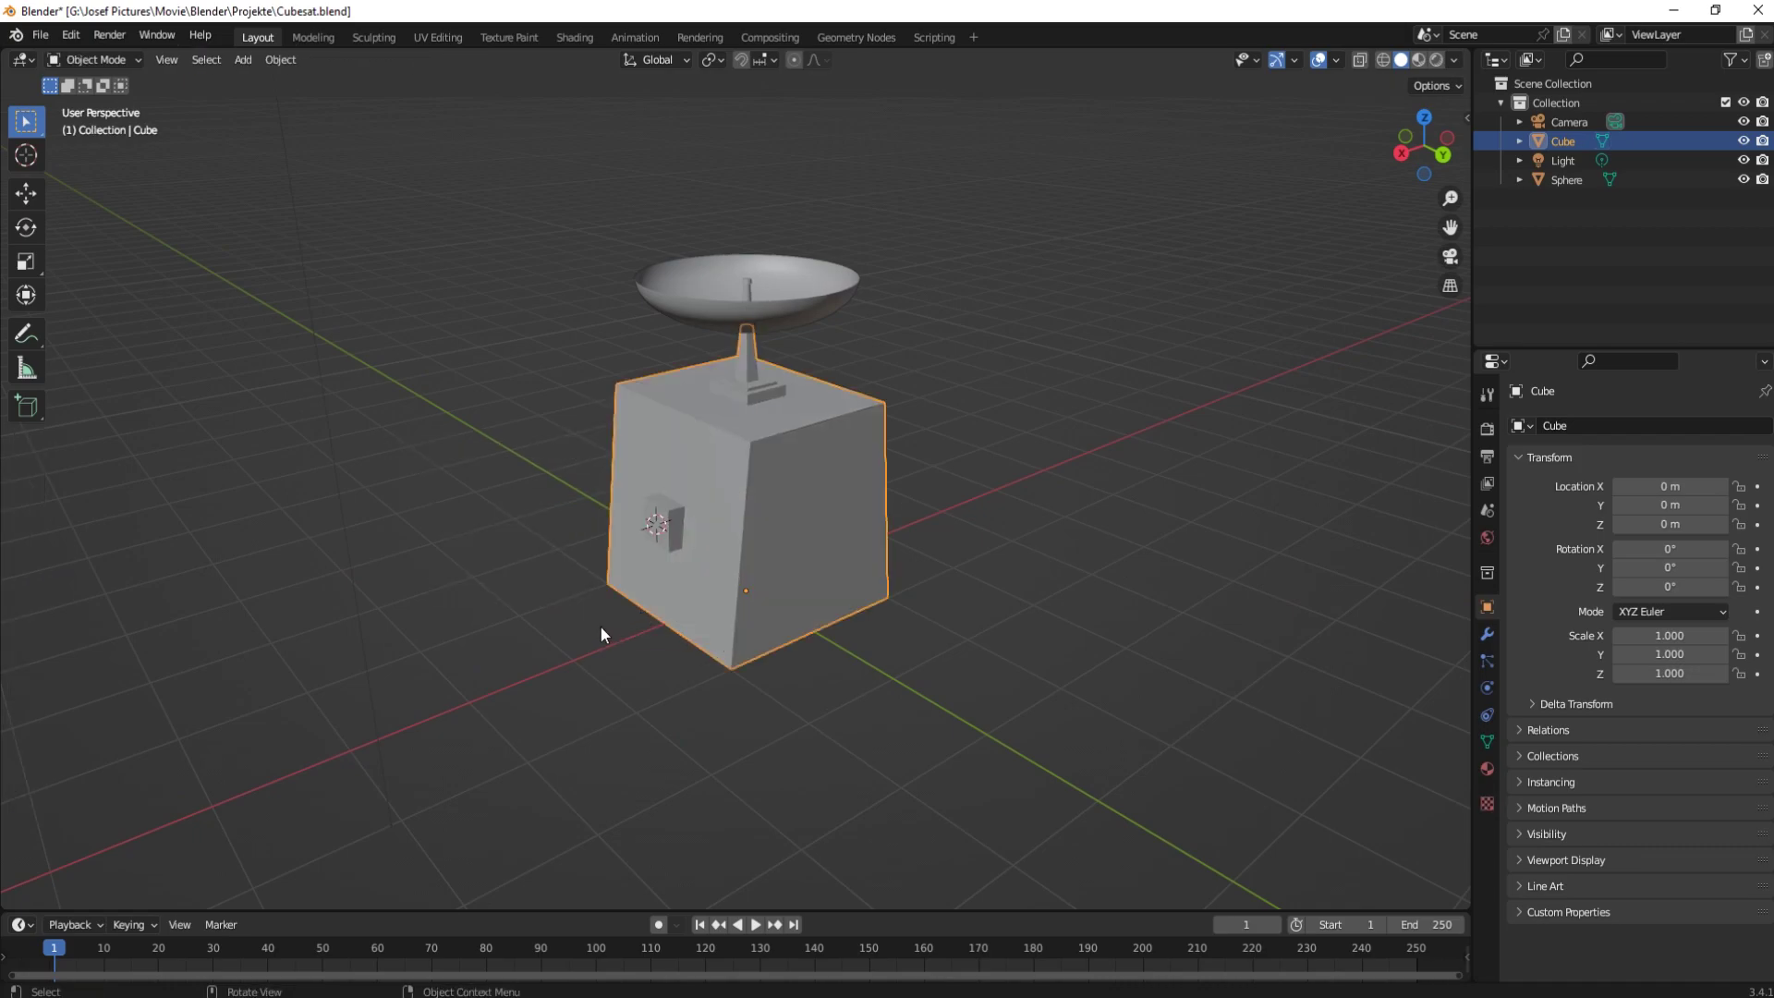
{"action": "scroll", "coordinate": [600, 624], "scroll_direction": "down", "scroll_amount": 3}
{"action": "key", "text": "shift+a"}
Step: Add a cube at the 3D cursor and shift its geometry sideways along X
{"action": "left_click", "coordinate": [793, 582]}
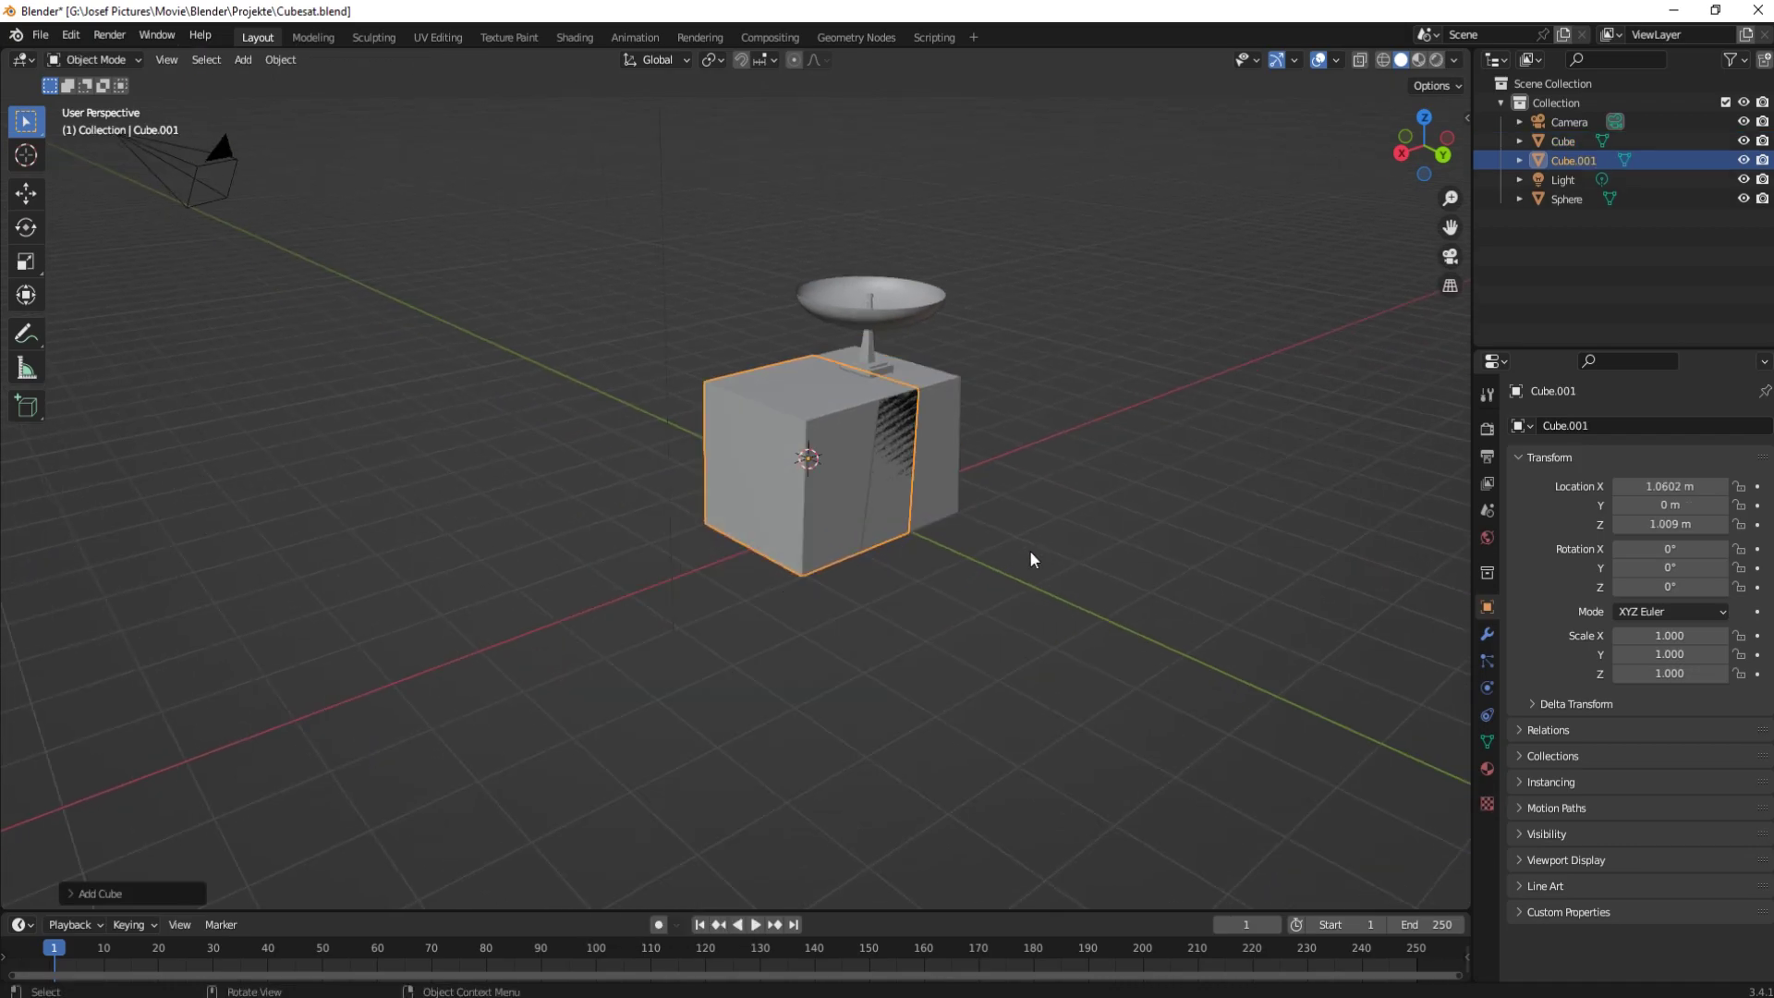
{"action": "key", "text": "Tab"}
{"action": "key", "text": "g"}
{"action": "key", "text": "y"}
{"action": "key", "text": "x"}
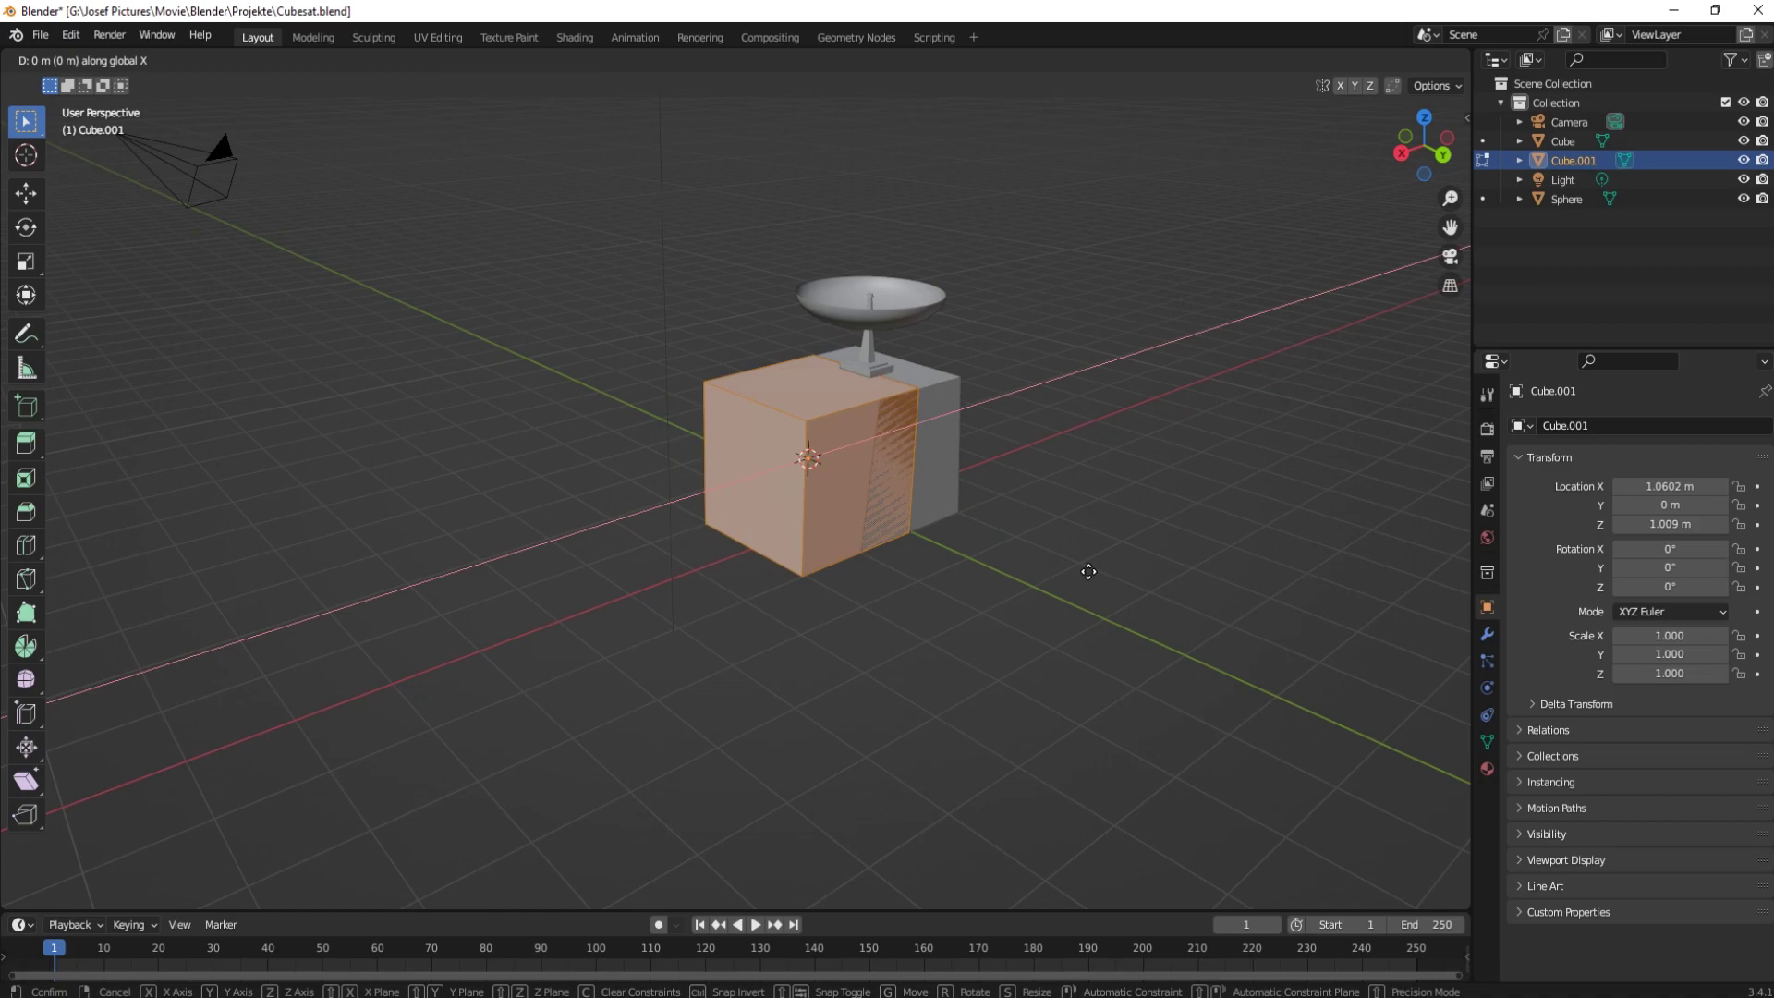
{"action": "left_click", "coordinate": [1035, 586]}
{"action": "middle_click_drag", "start_coordinate": [946, 586], "coordinate": [911, 626]}
{"action": "key", "text": "Tab"}
Step: Scale the new cube to 0.074, then stretch it to 0.308 along X
{"action": "key", "text": "s"}
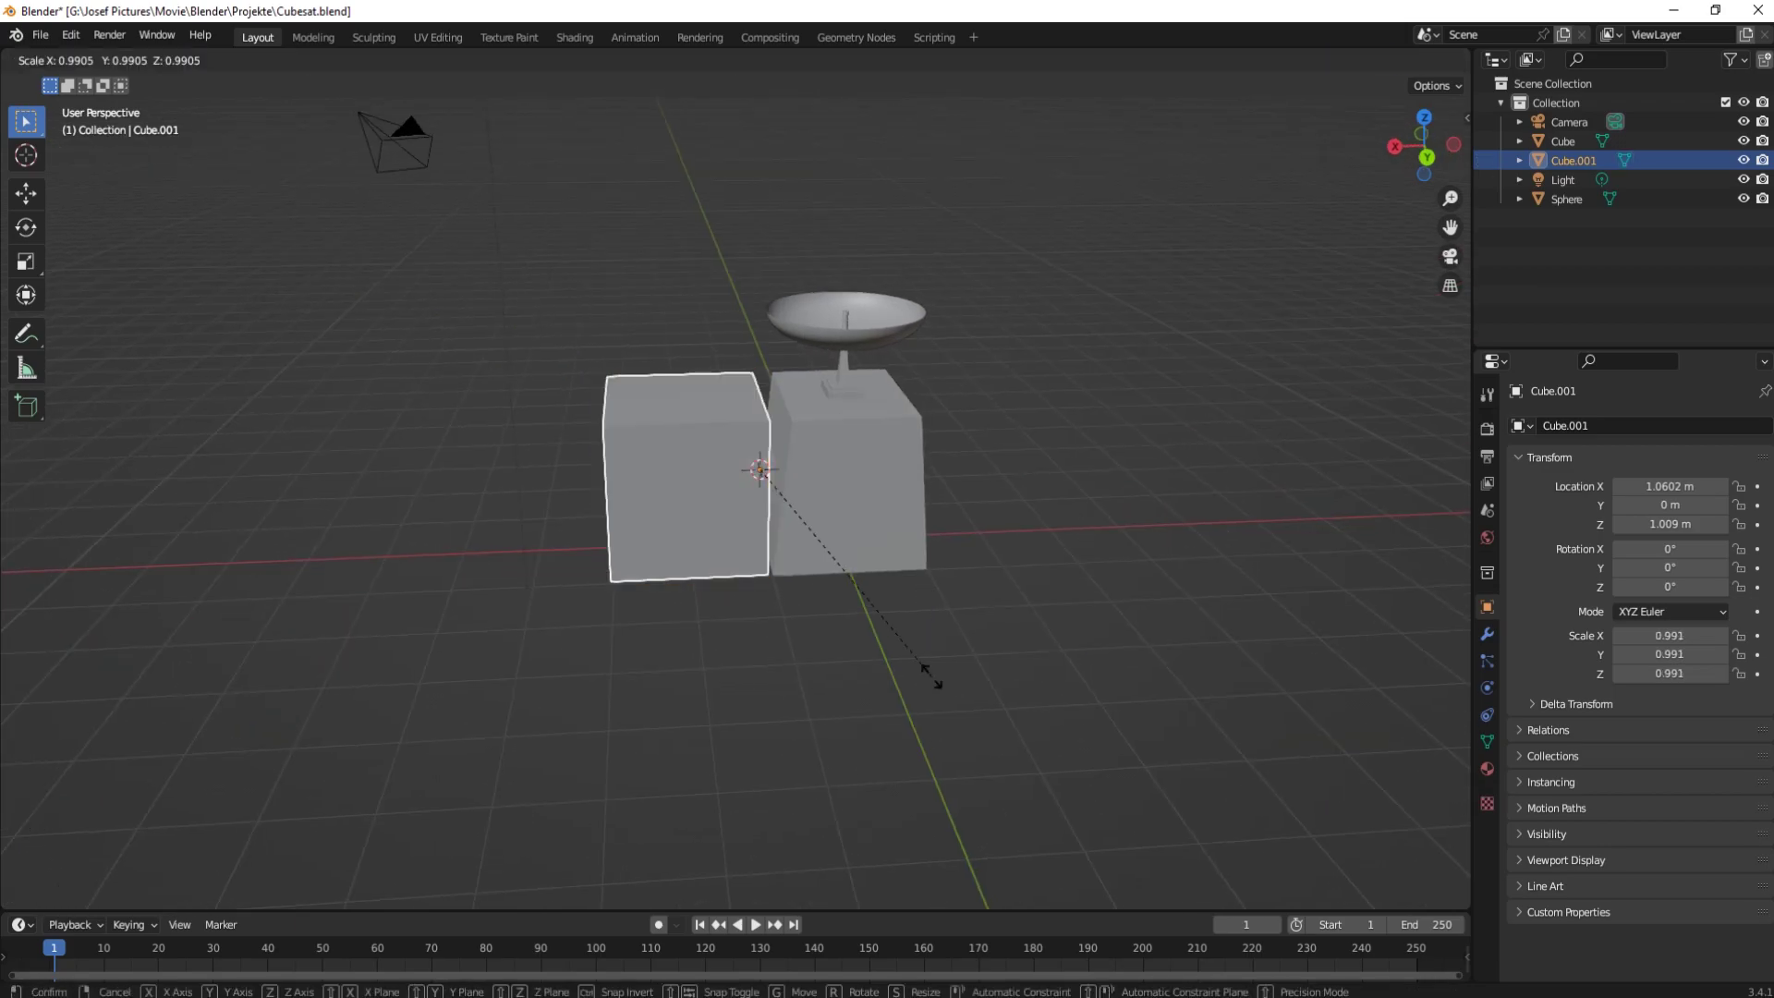
{"action": "left_click", "coordinate": [764, 486]}
{"action": "scroll", "coordinate": [774, 542], "scroll_direction": "up", "scroll_amount": 5}
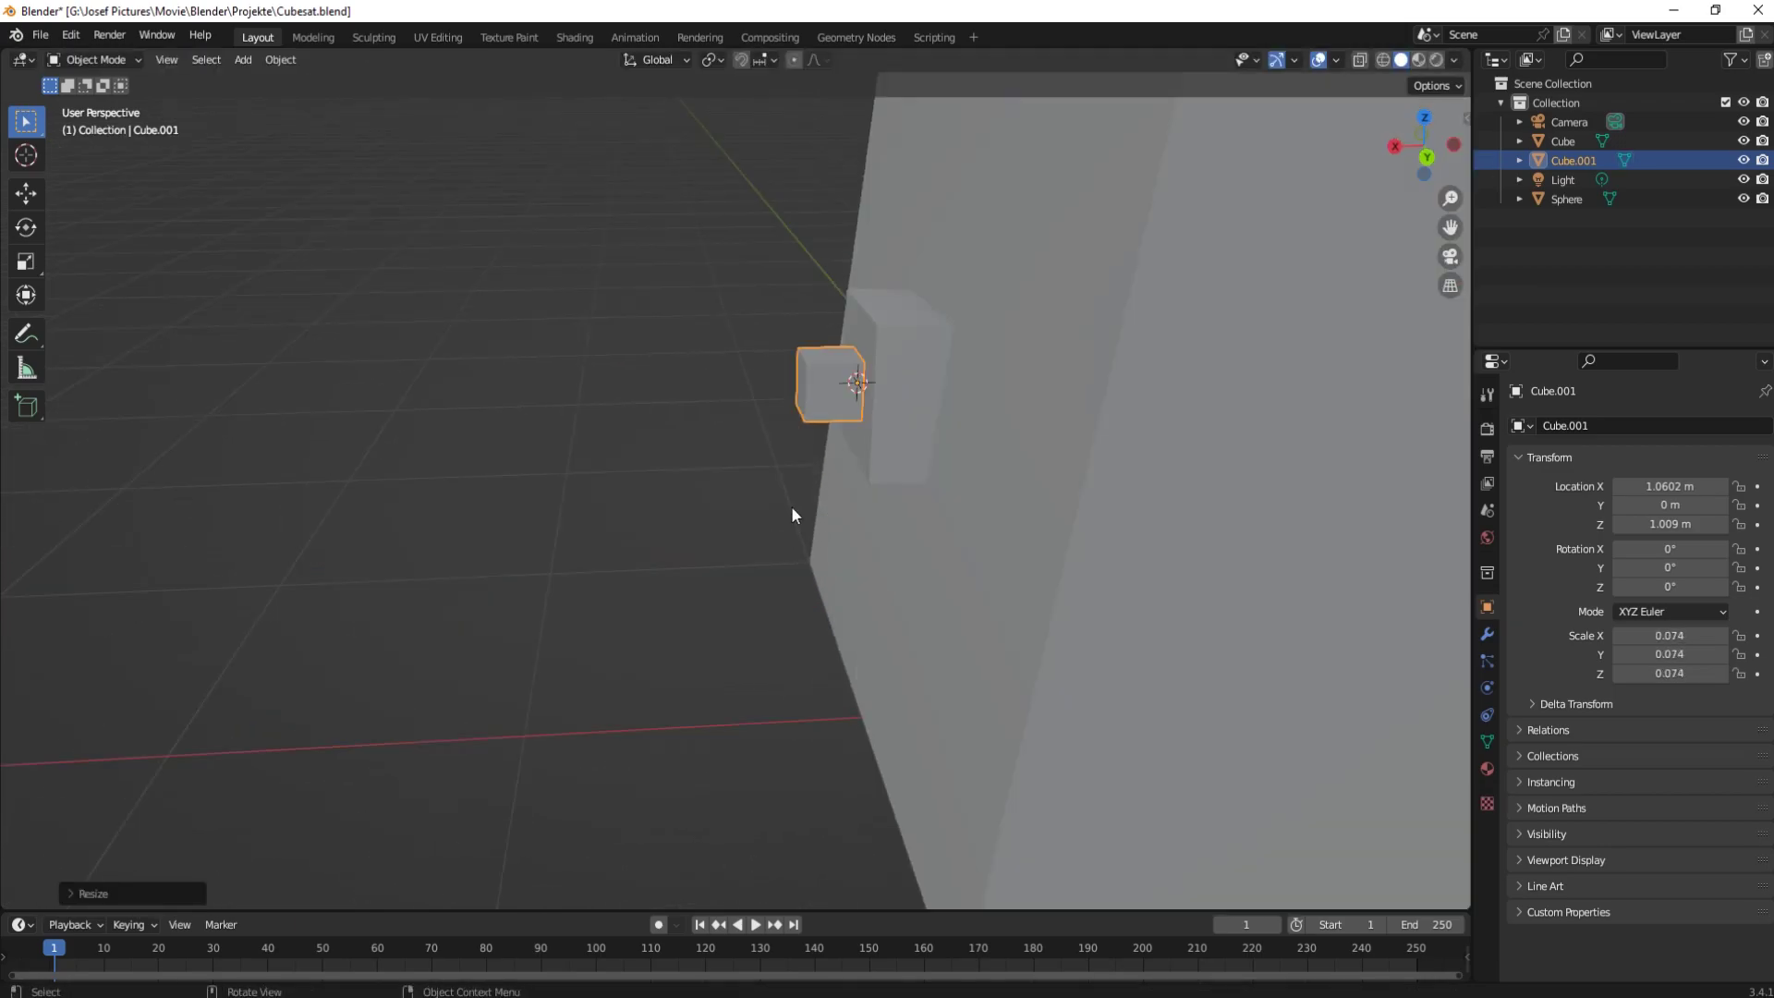
{"action": "key", "text": "s"}
{"action": "key", "text": "x"}
{"action": "left_click", "coordinate": [464, 584]}
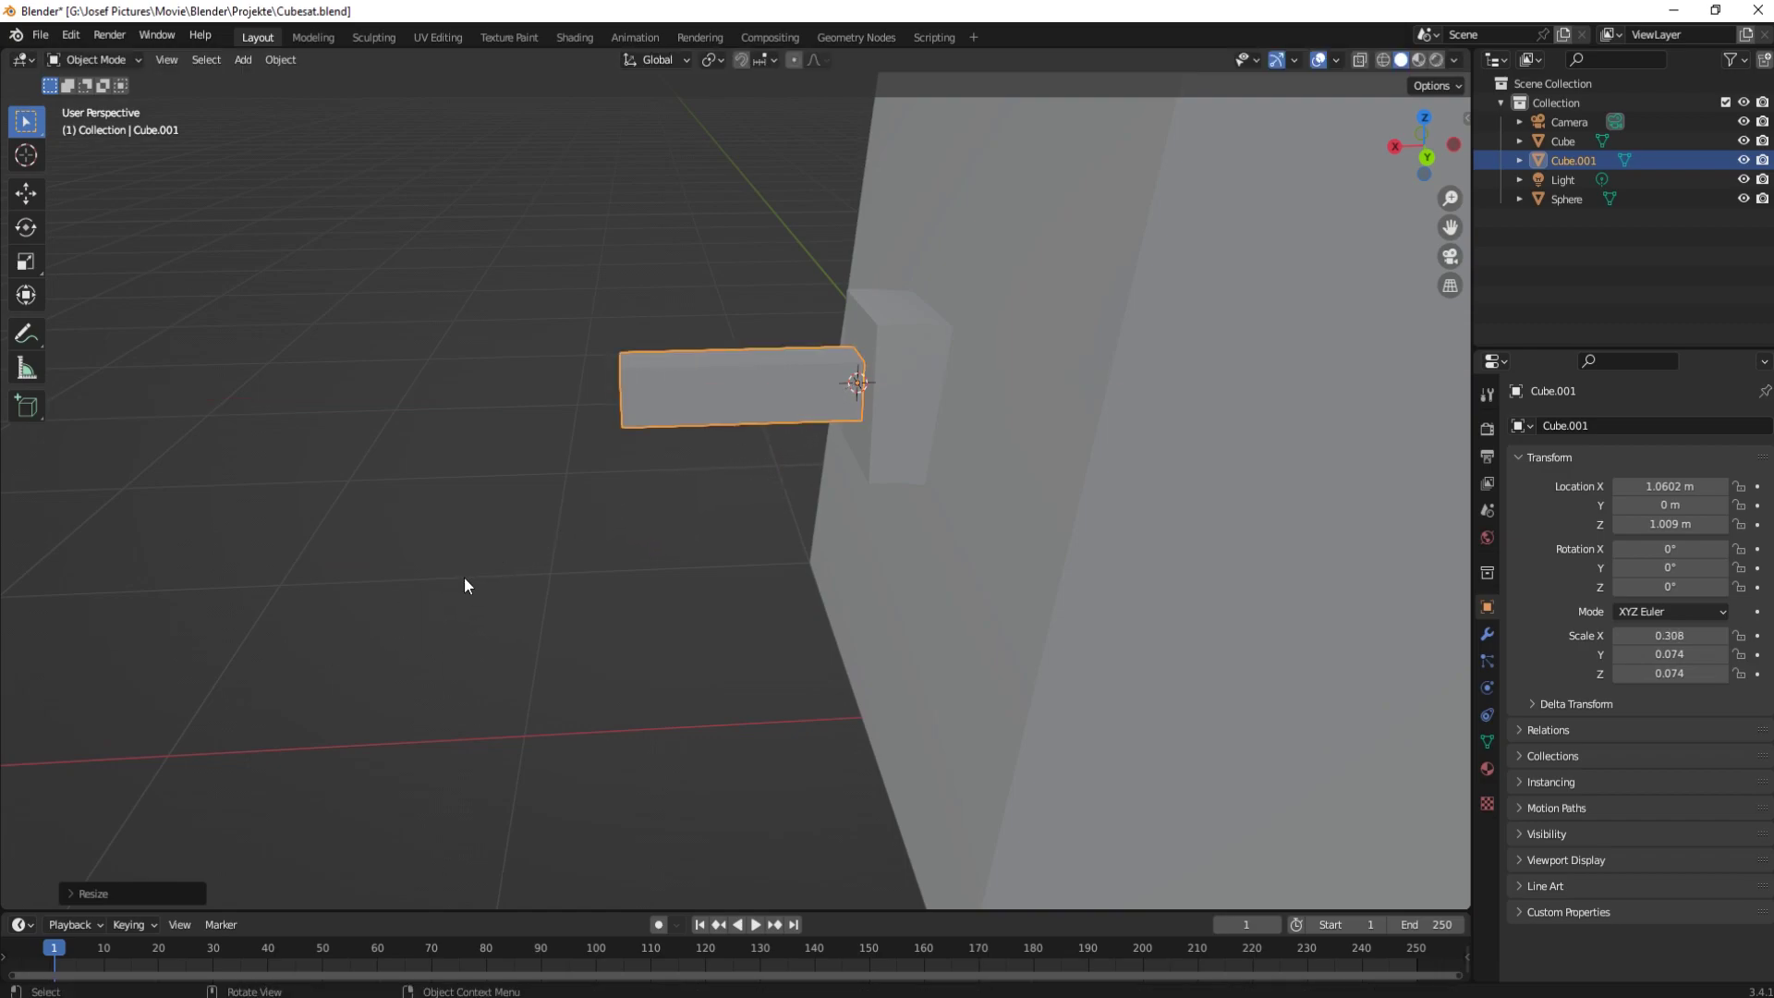
Step: Select the bar's outer end face in Edit Mode
{"action": "key", "text": "Tab"}
{"action": "middle_click_drag", "start_coordinate": [465, 585], "coordinate": [859, 416]}
{"action": "left_click", "coordinate": [860, 411]}
Step: Scale up the bar's outer end face
{"action": "key", "text": "s"}
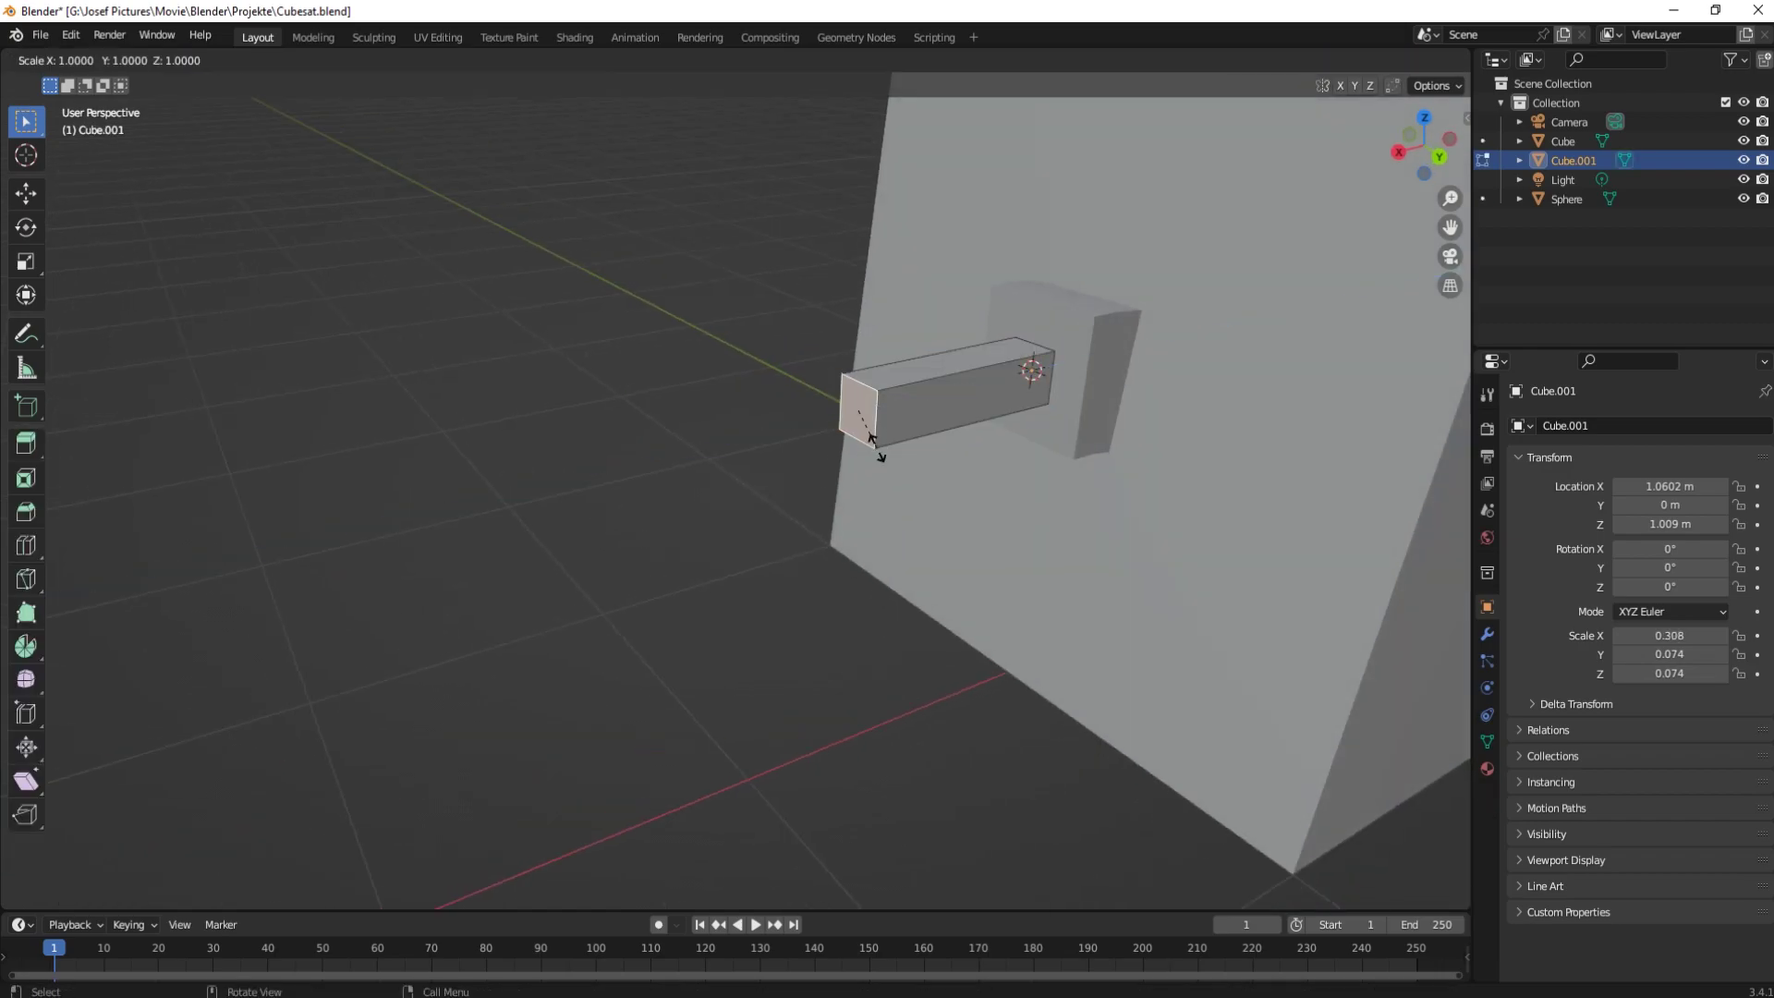
{"action": "left_click", "coordinate": [1160, 594]}
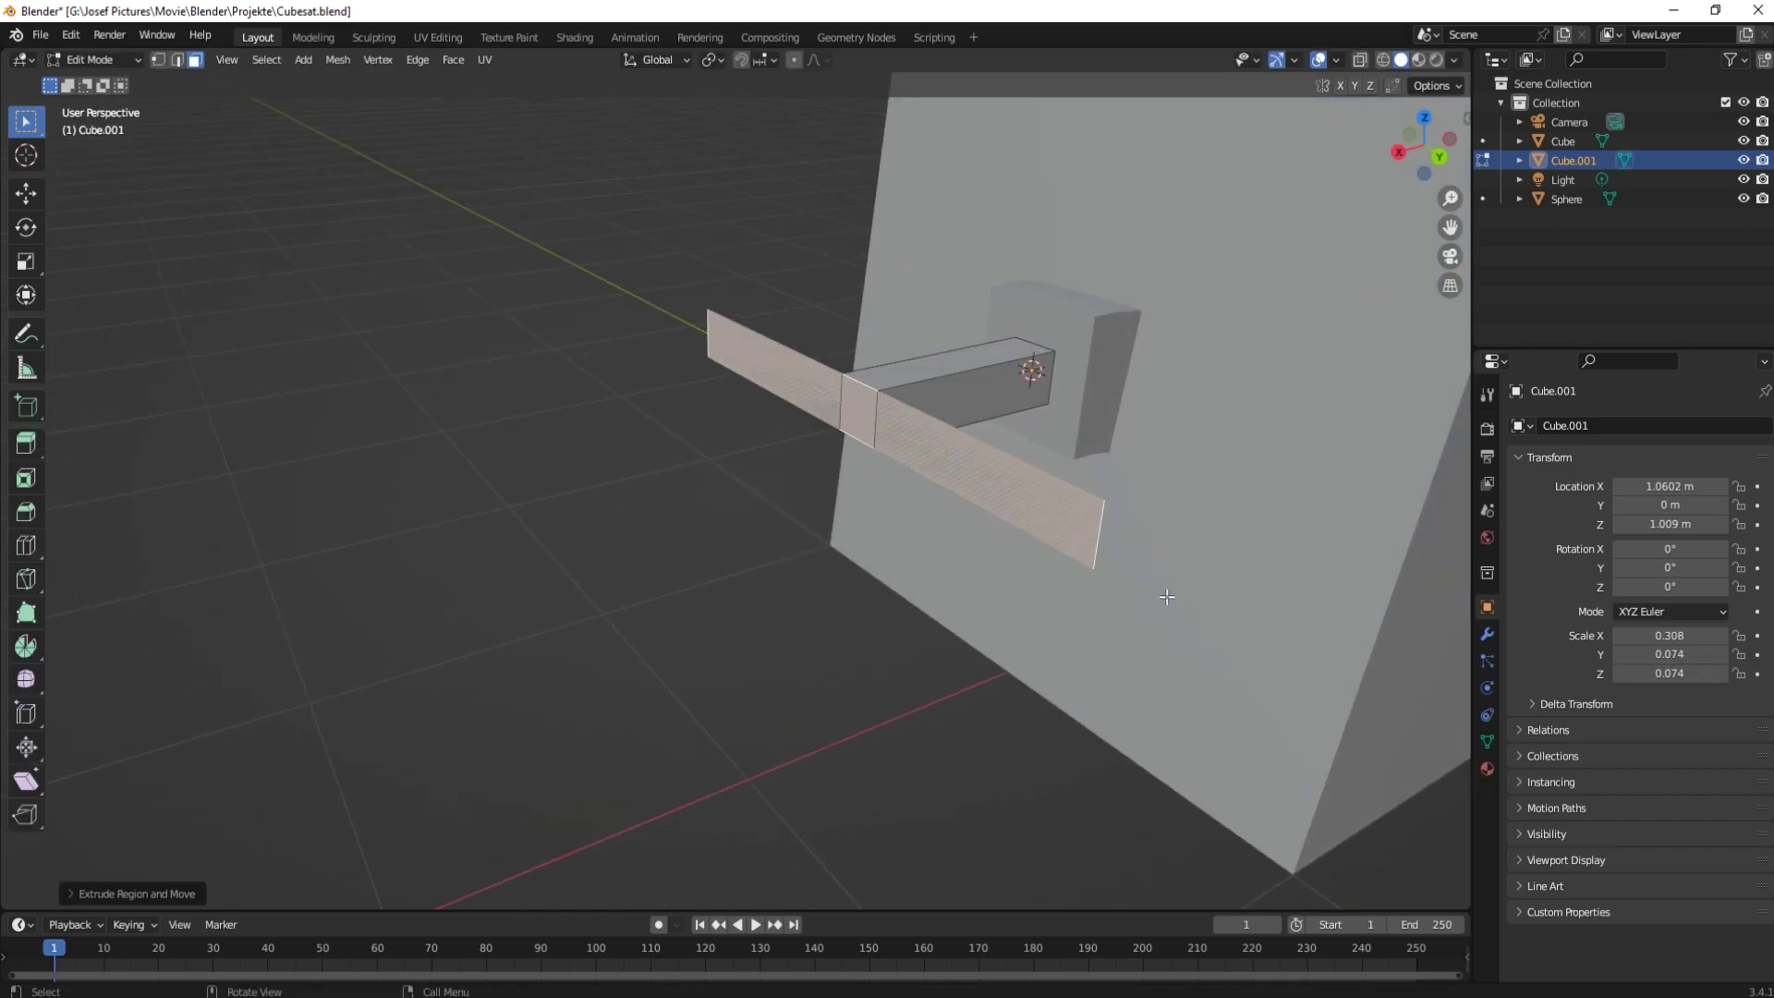
{"action": "scroll", "coordinate": [1160, 594], "scroll_direction": "down", "scroll_amount": 5}
{"action": "mouse_move", "coordinate": [1053, 594]}
{"action": "middle_mouse_down"}
{"action": "mouse_move", "coordinate": [843, 628]}
{"action": "mouse_move", "coordinate": [934, 601]}
{"action": "middle_mouse_up"}
Step: Extrude the end face outward into a long flat panel
{"action": "key", "text": "e"}
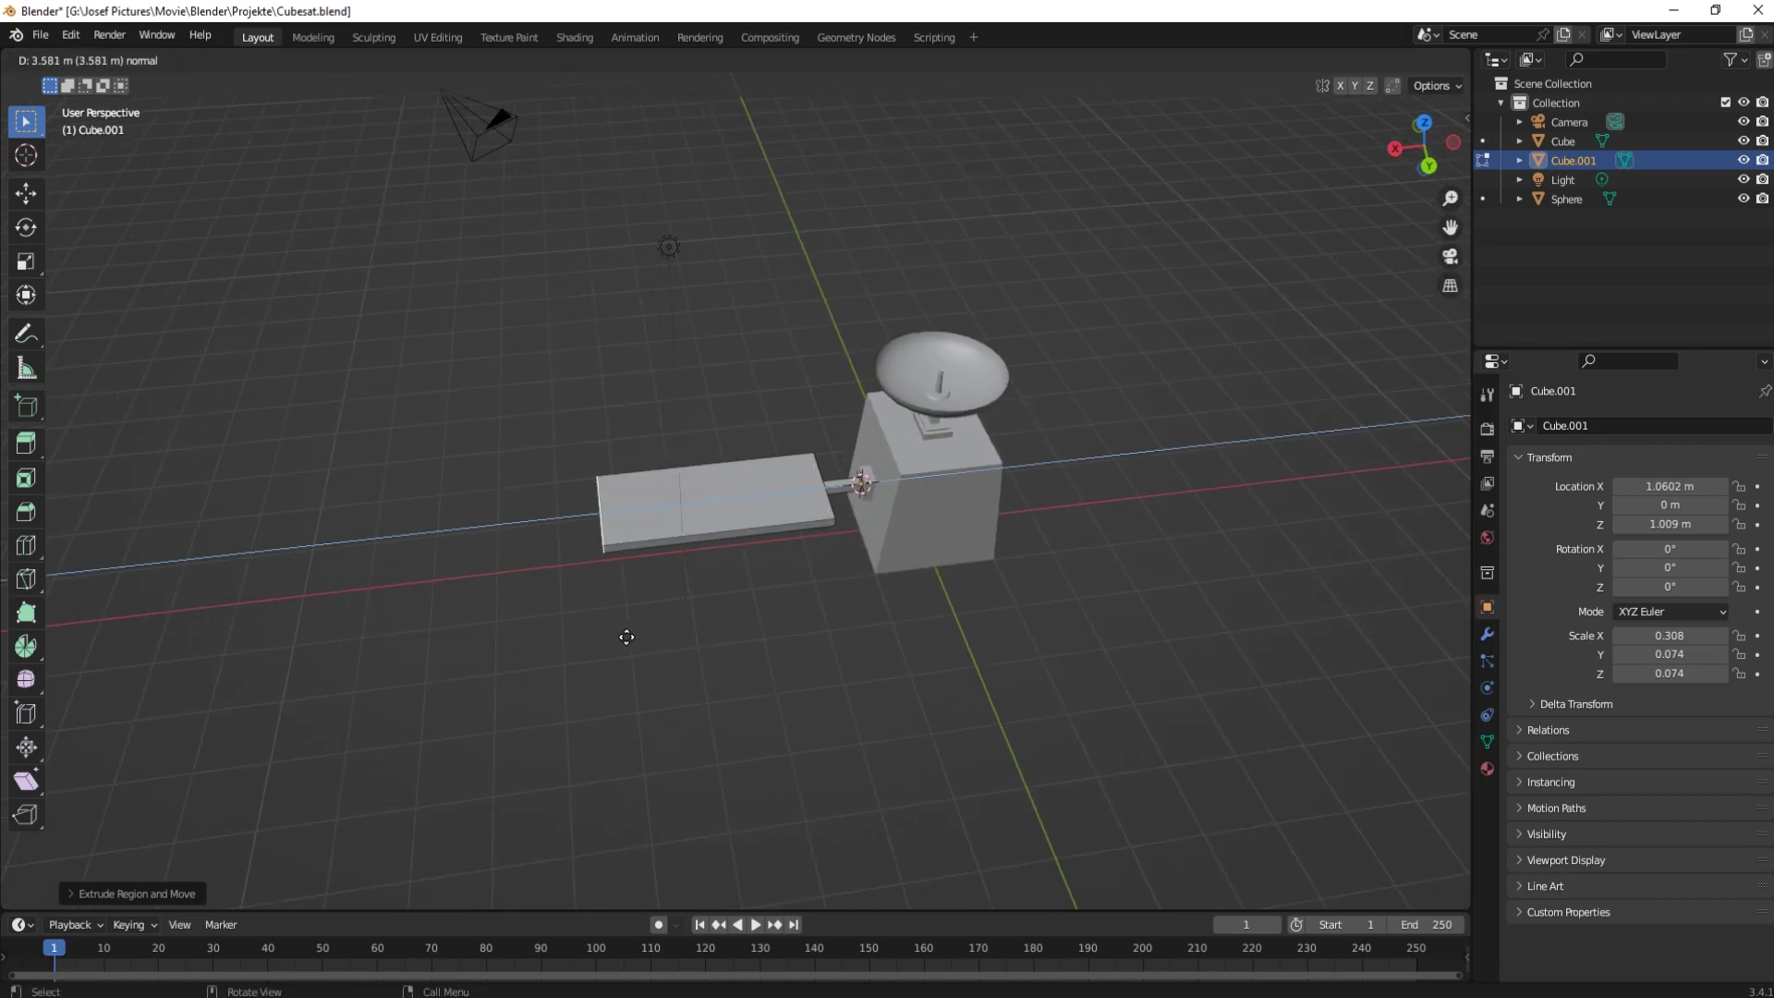
{"action": "left_click", "coordinate": [604, 647]}
{"action": "mouse_move", "coordinate": [625, 634]}
{"action": "middle_mouse_down"}
{"action": "mouse_move", "coordinate": [661, 582]}
{"action": "mouse_move", "coordinate": [722, 553]}
{"action": "middle_mouse_up"}
{"action": "mouse_move", "coordinate": [777, 523]}
{"action": "middle_mouse_down"}
{"action": "mouse_move", "coordinate": [737, 385]}
{"action": "mouse_move", "coordinate": [858, 548]}
{"action": "middle_mouse_up"}
Step: Inset the panel's top face and narrow the inner face along Y
{"action": "left_click", "coordinate": [736, 384]}
{"action": "scroll", "coordinate": [858, 548], "scroll_direction": "up", "scroll_amount": 3}
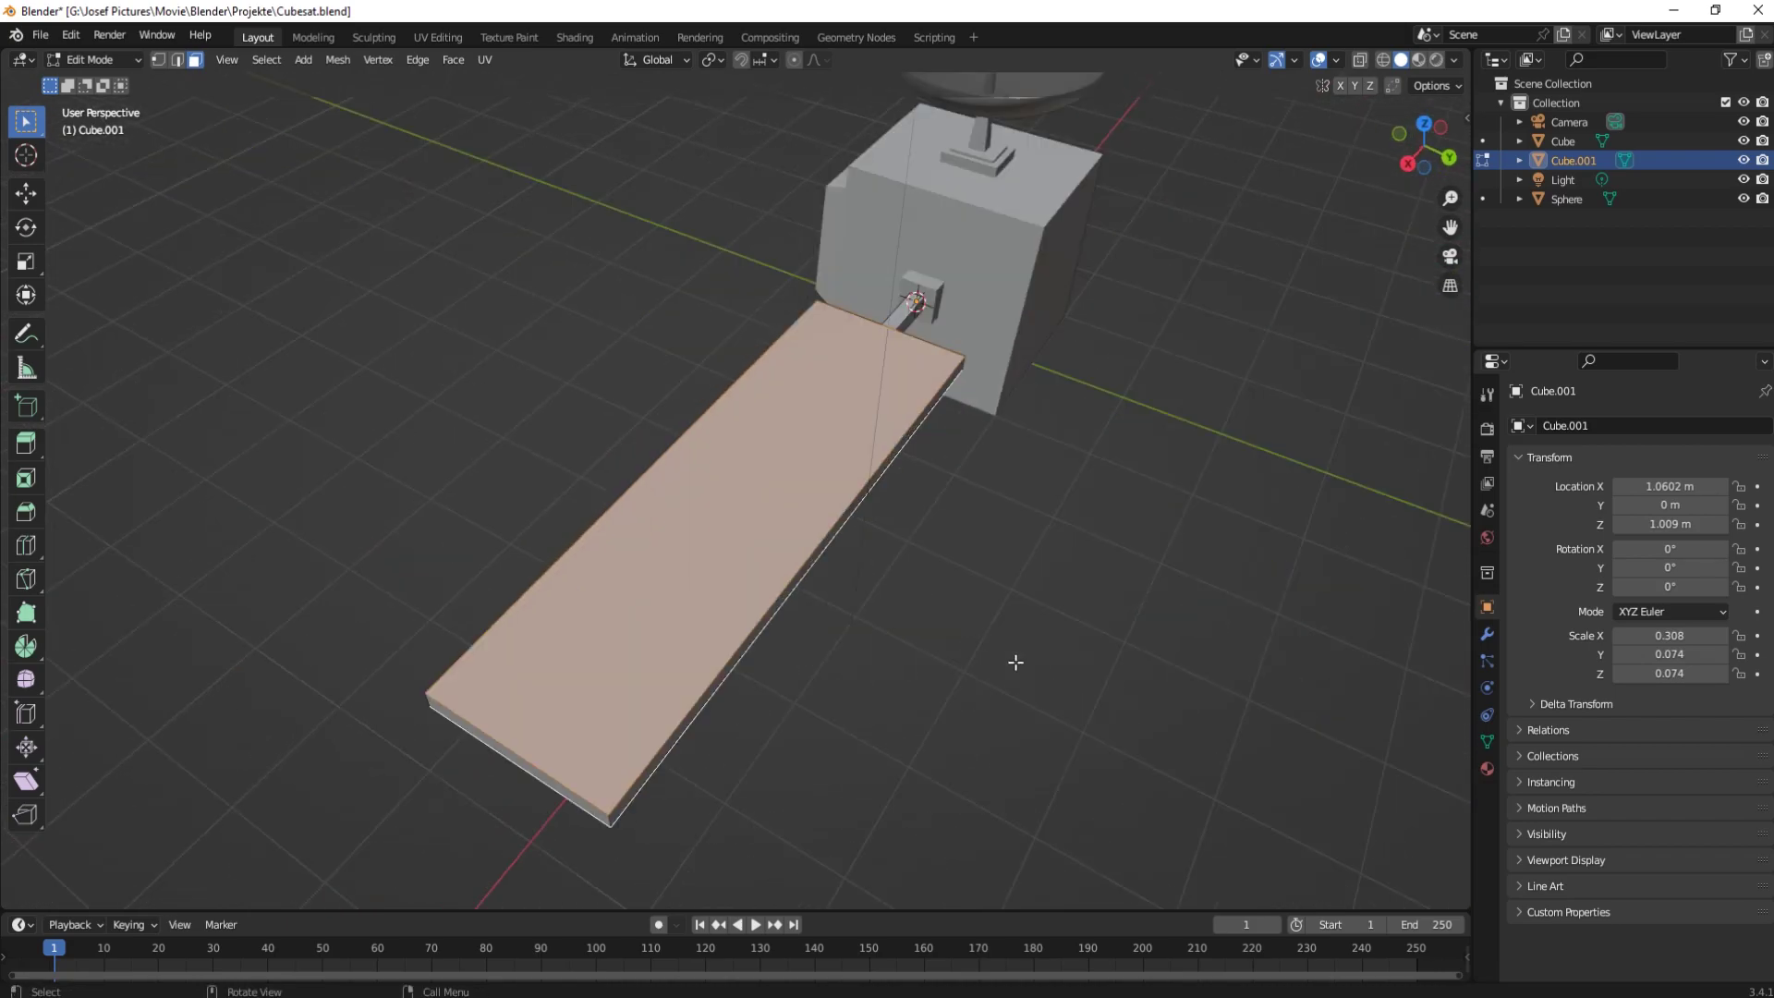
{"action": "key", "text": "i"}
{"action": "left_click", "coordinate": [1008, 657]}
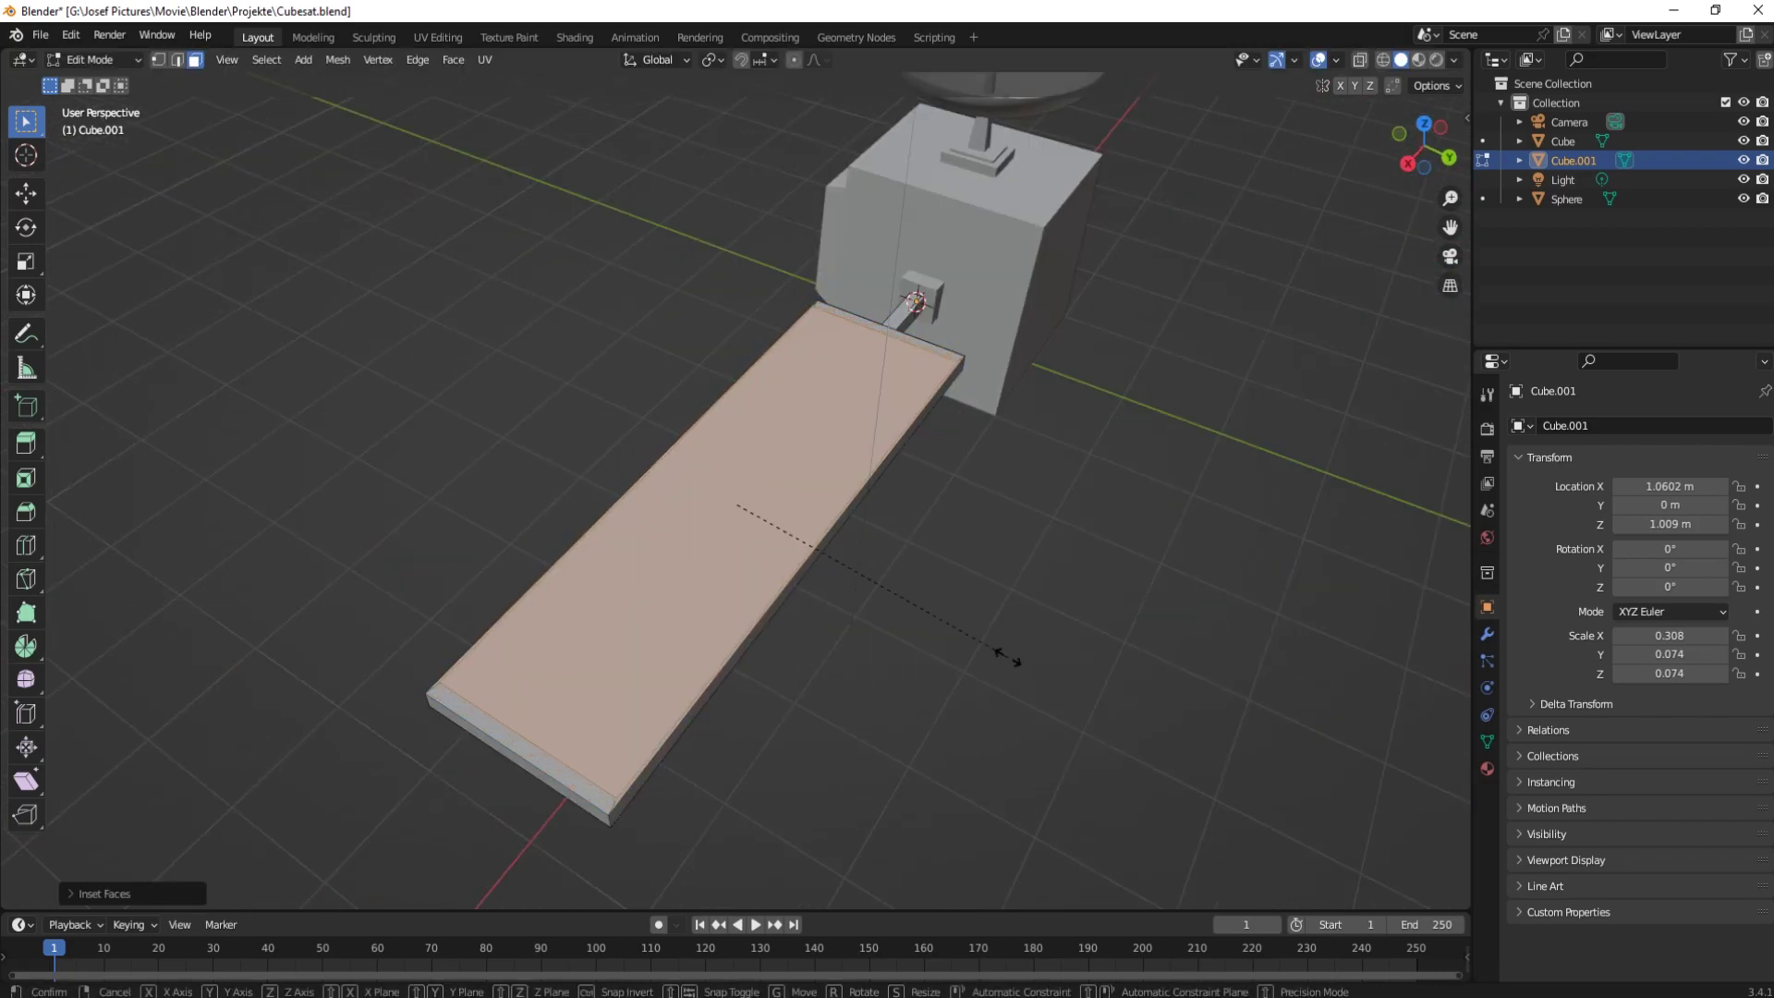
{"action": "key", "text": "s"}
{"action": "key", "text": "y"}
{"action": "left_click", "coordinate": [979, 642]}
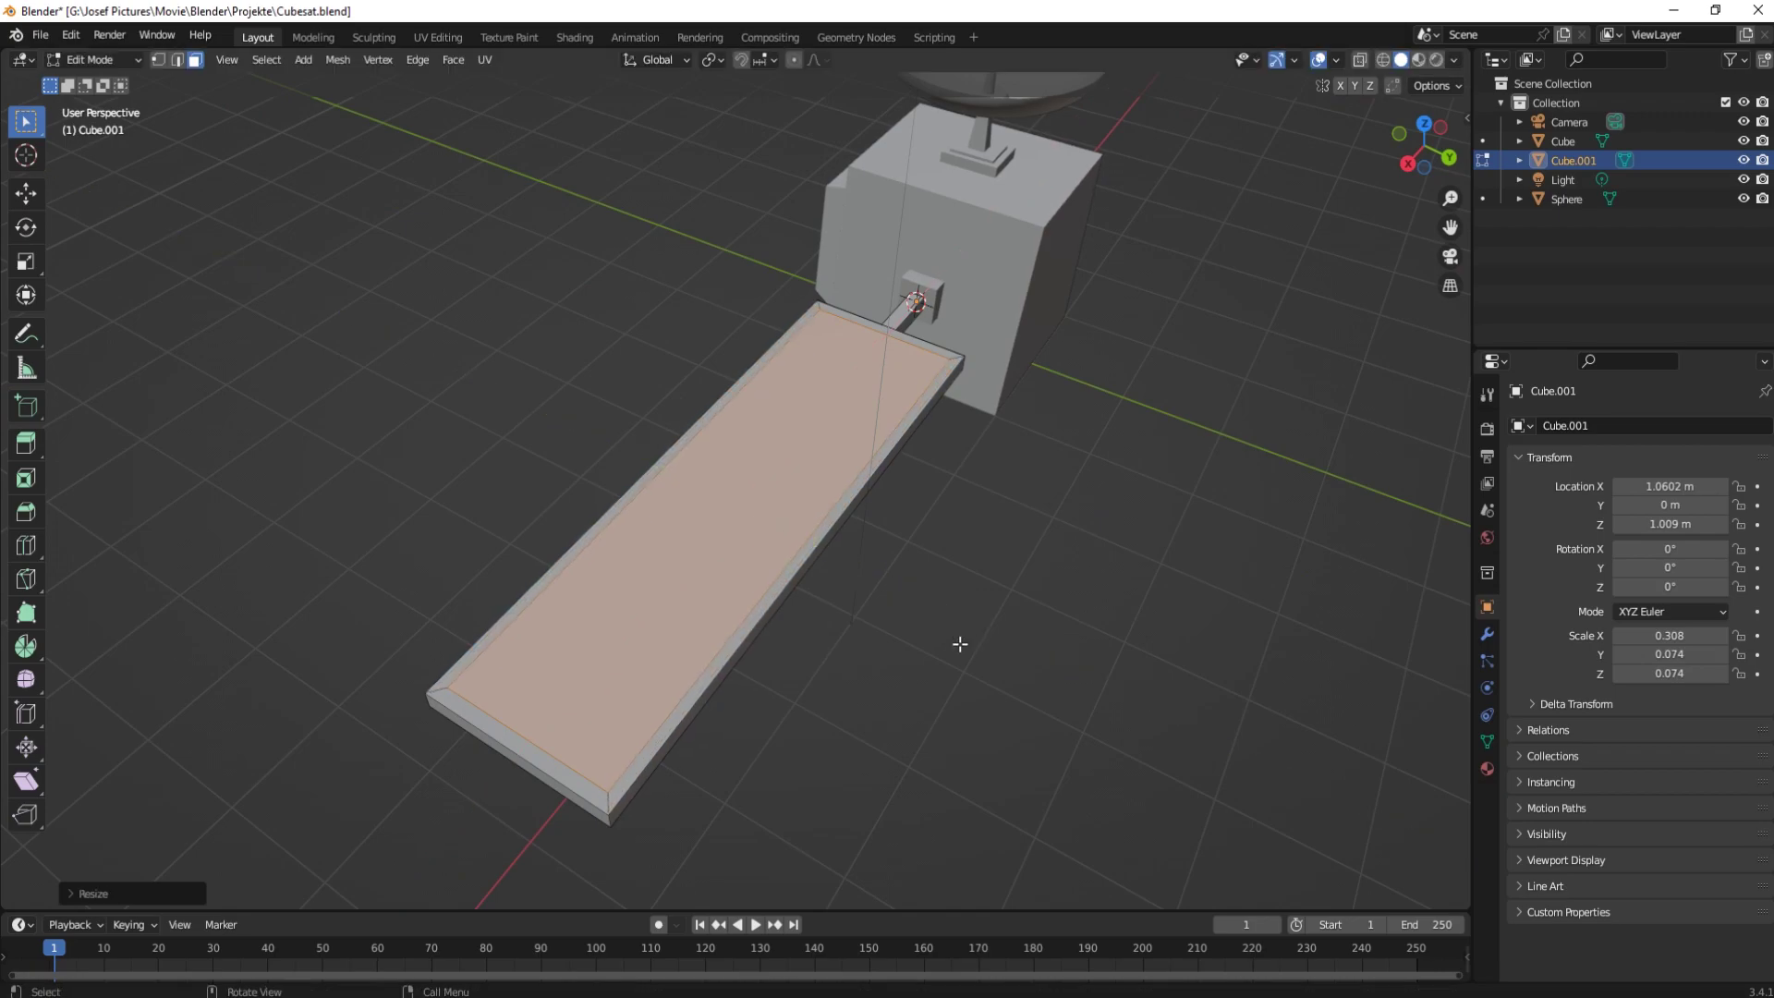
Step: Sink the inner face into the panel with Extrude Faces Along Normals
{"action": "middle_click_drag", "start_coordinate": [958, 641], "coordinate": [1014, 578]}
{"action": "key", "text": "alt+e"}
{"action": "left_click", "coordinate": [1013, 568]}
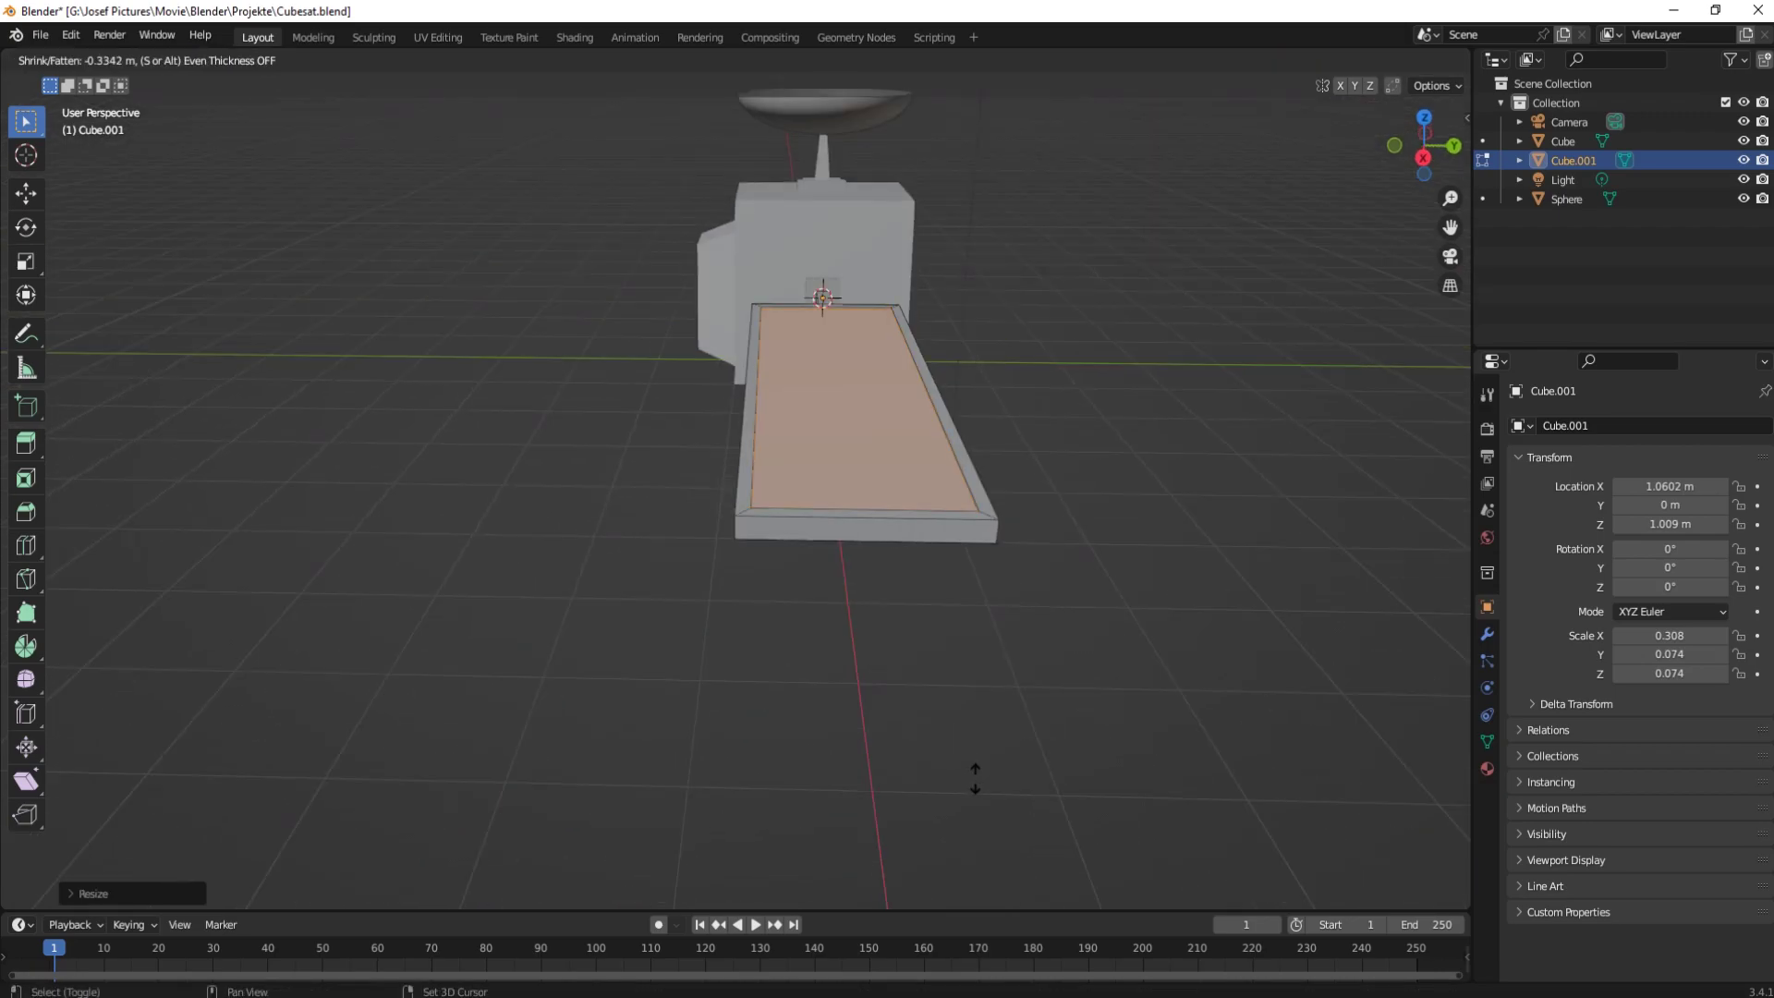
{"action": "left_click", "coordinate": [1002, 712]}
{"action": "mouse_move", "coordinate": [1002, 712]}
{"action": "middle_mouse_down"}
{"action": "mouse_move", "coordinate": [848, 442]}
{"action": "mouse_move", "coordinate": [840, 551]}
{"action": "mouse_move", "coordinate": [902, 582]}
{"action": "mouse_move", "coordinate": [579, 502]}
{"action": "mouse_move", "coordinate": [710, 521]}
{"action": "middle_mouse_up"}
Step: Save the file
{"action": "right_click", "coordinate": [579, 503]}
{"action": "key", "text": "Escape"}
{"action": "key", "text": "ctrl+s"}
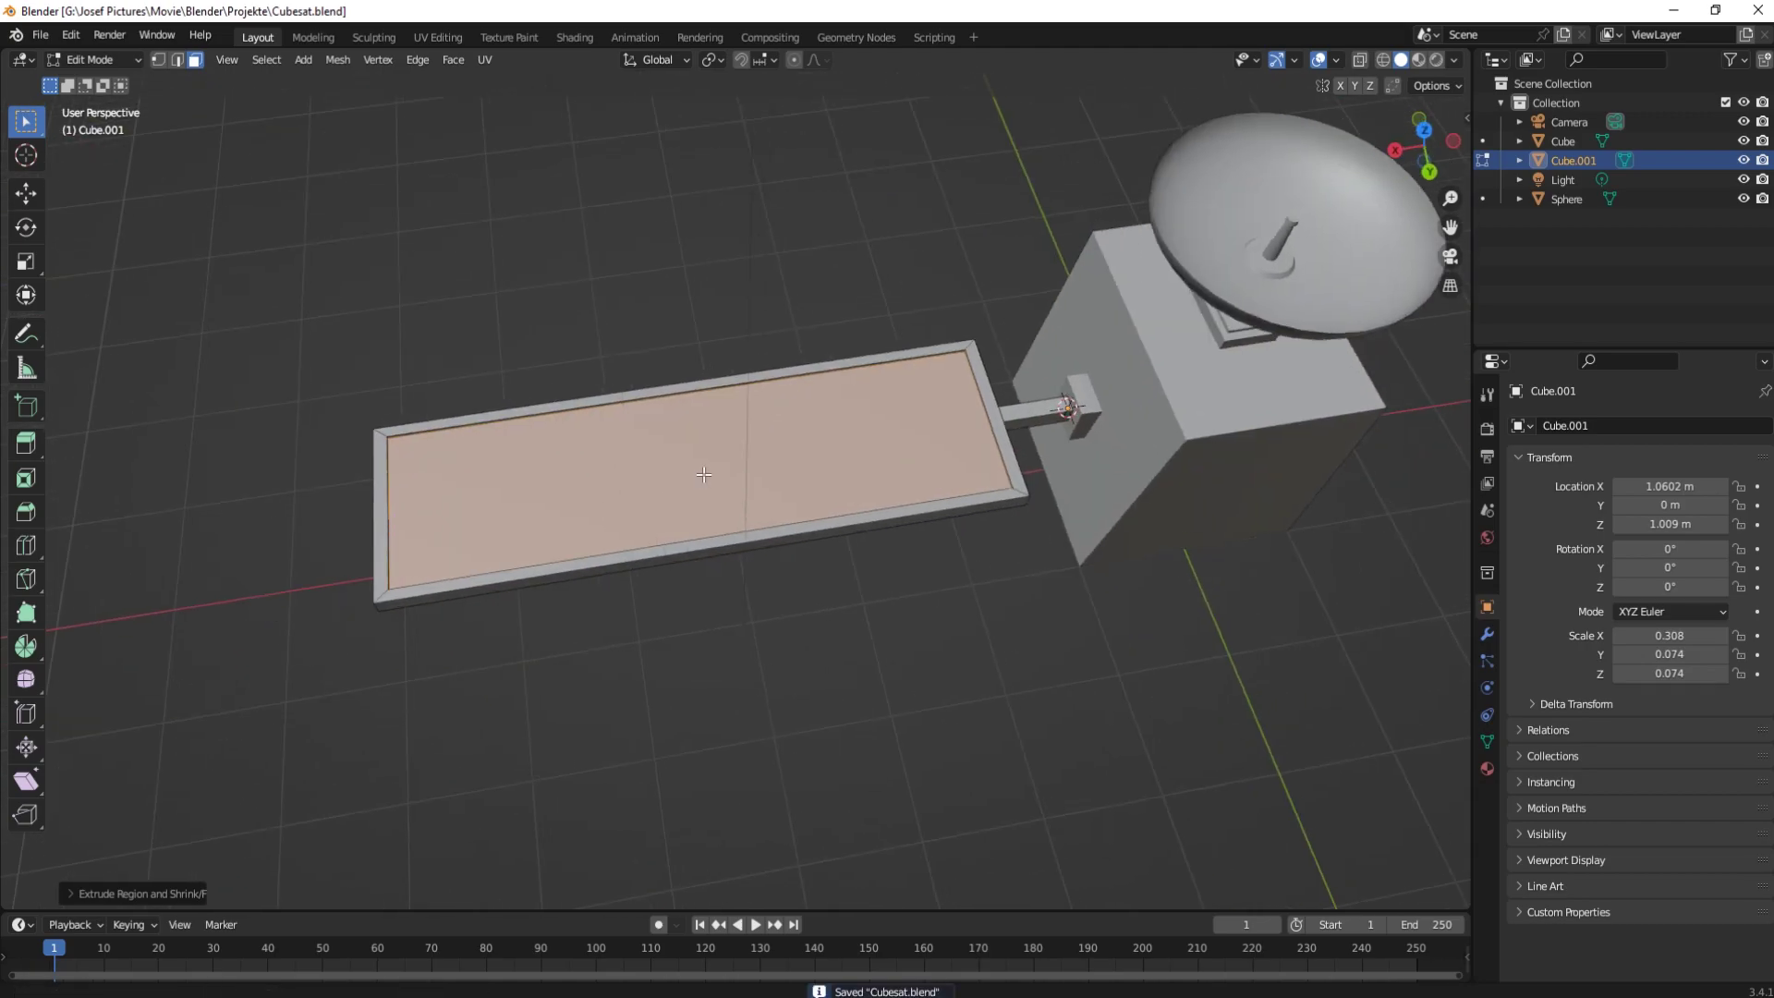
Step: Add three evenly spaced loop cuts across the panel
{"action": "key", "text": "ctrl+r"}
{"action": "scroll", "coordinate": [710, 521], "scroll_direction": "up", "scroll_amount": 1}
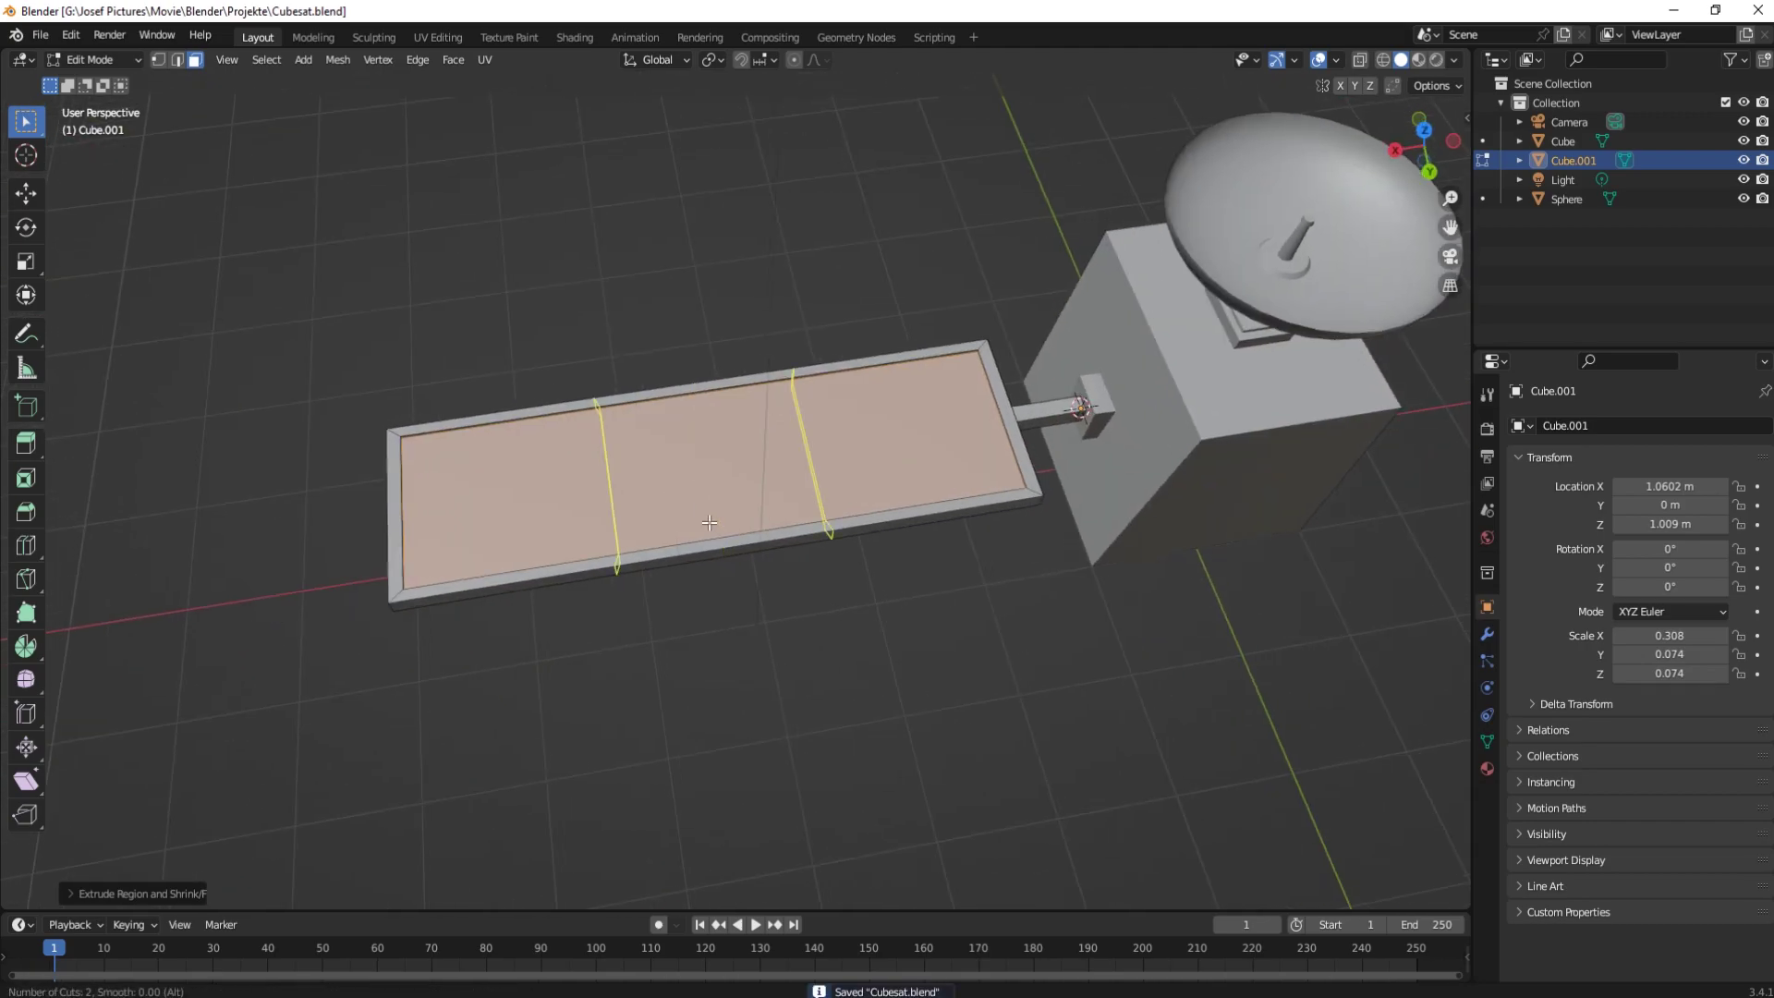
{"action": "scroll", "coordinate": [710, 522], "scroll_direction": "up", "scroll_amount": 1}
{"action": "left_click", "coordinate": [708, 522]}
{"action": "right_click", "coordinate": [709, 522]}
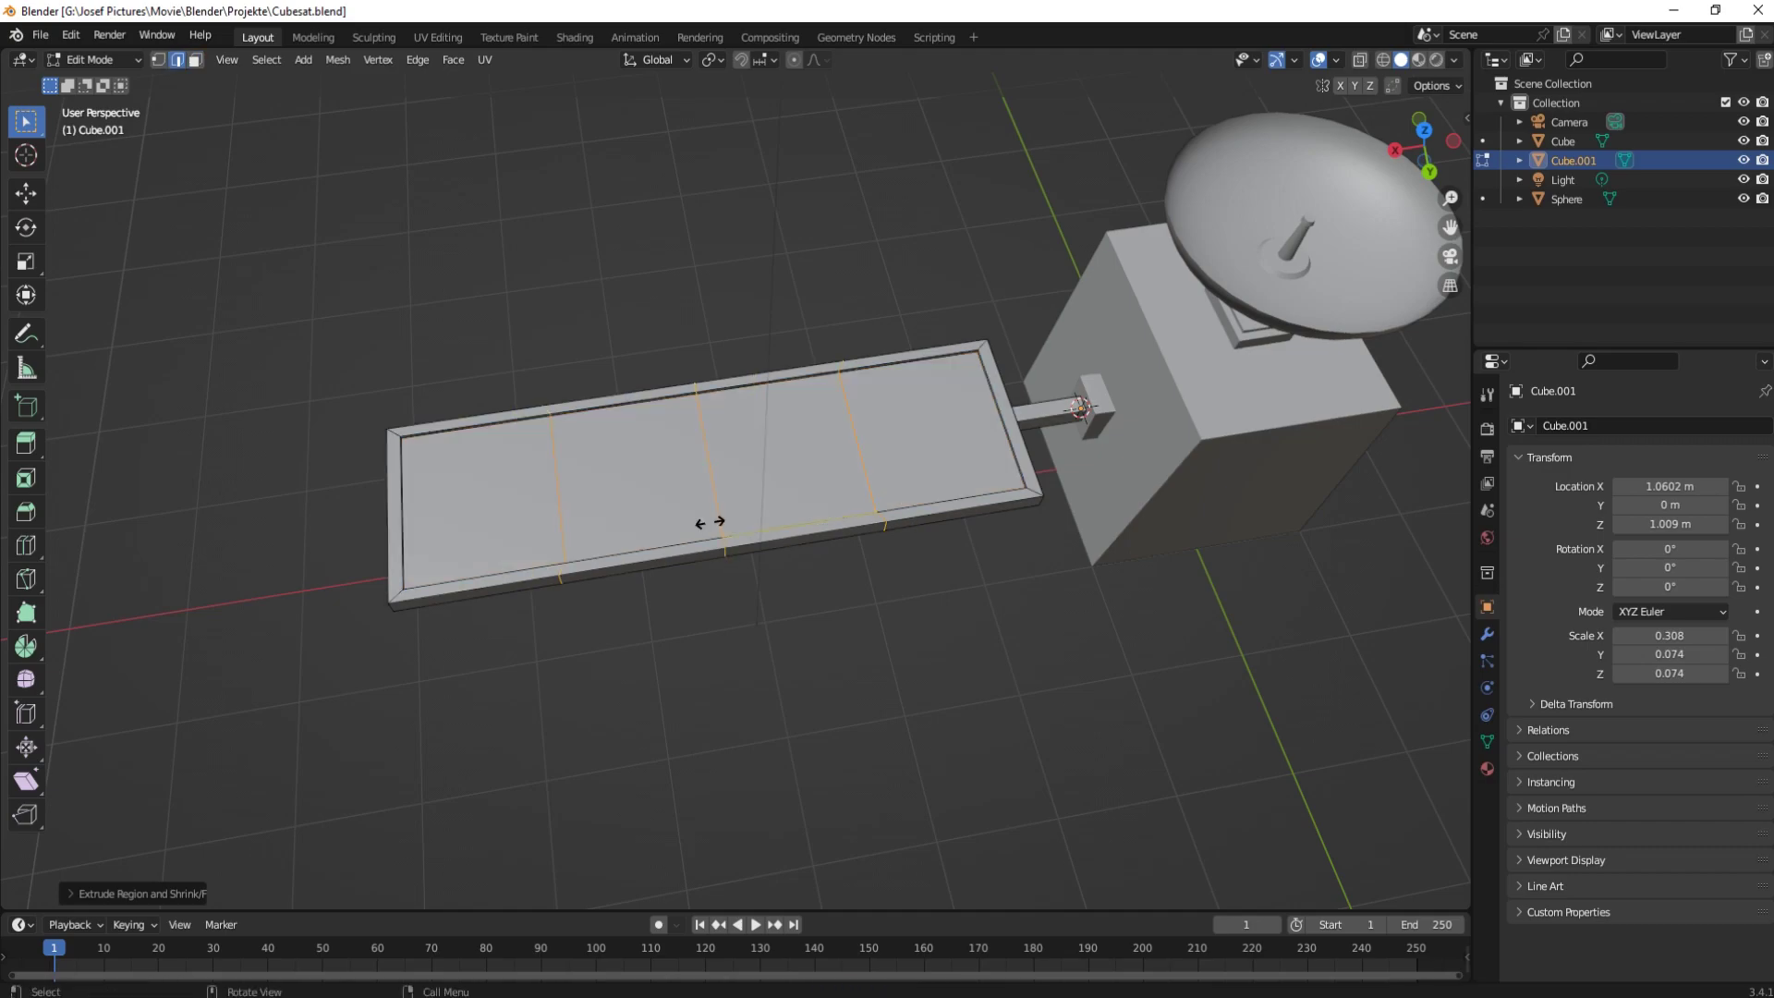
Step: Select the panel's top faces in face select mode
{"action": "key", "text": "3"}
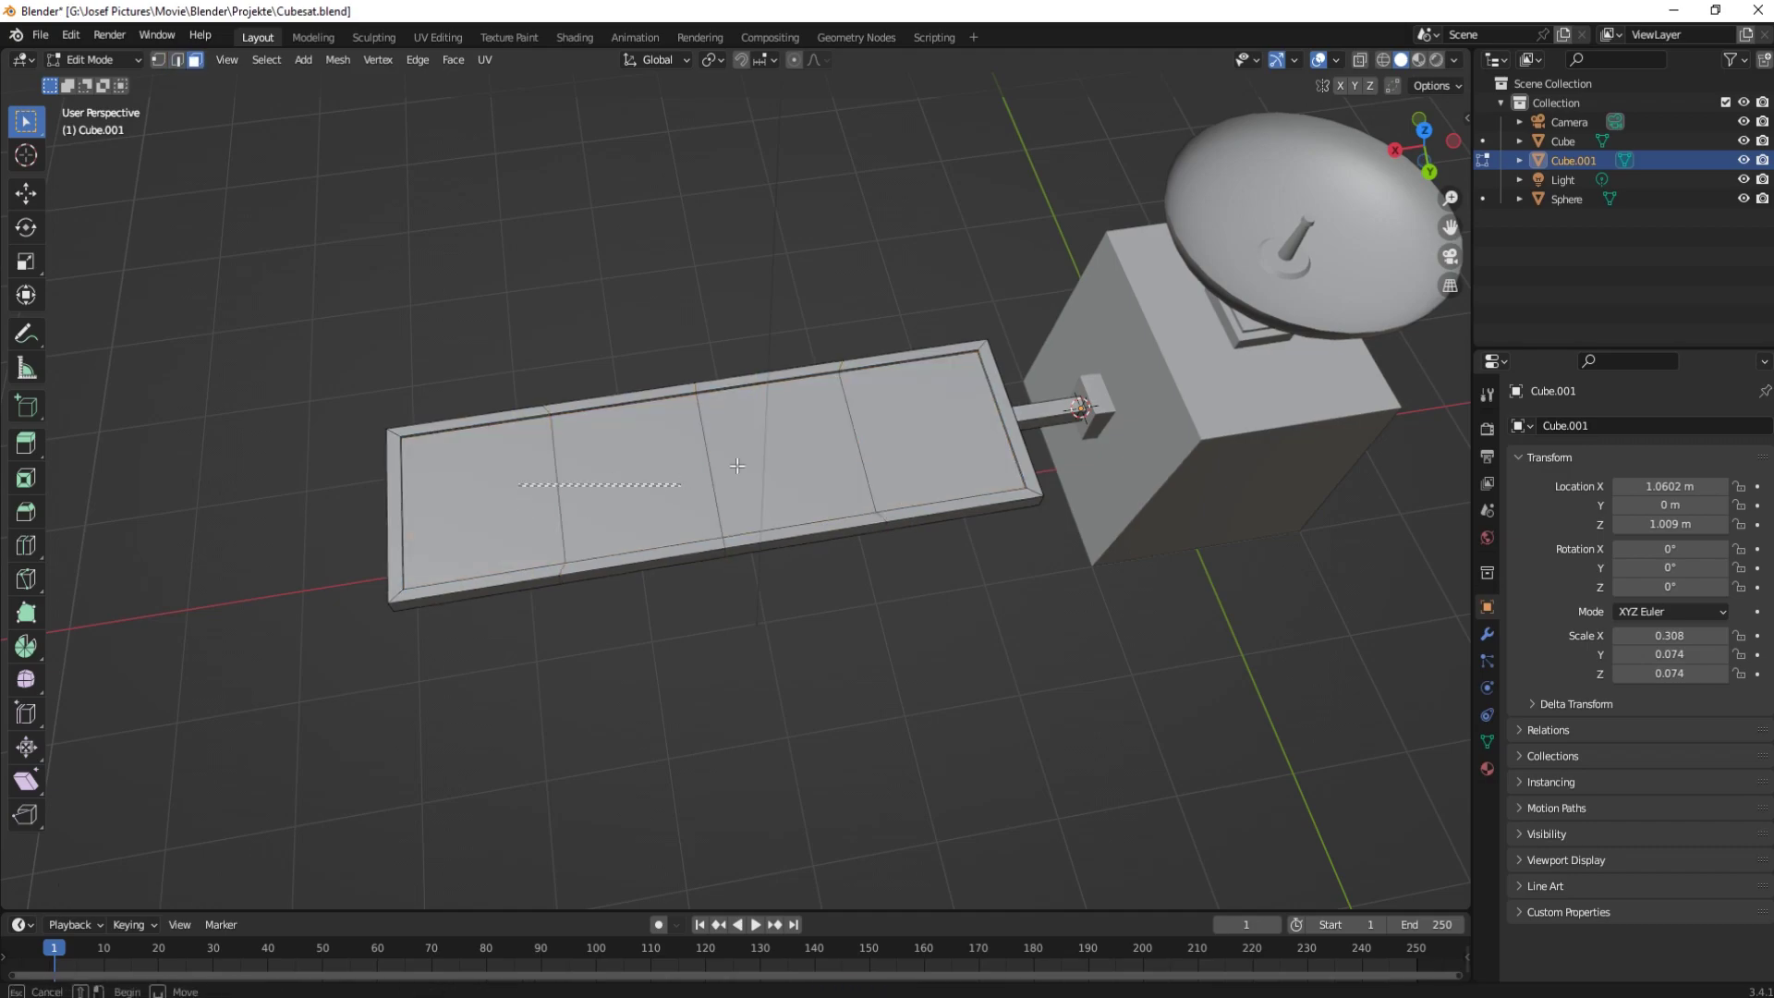
{"action": "left_click_drag", "start_coordinate": [737, 466], "coordinate": [406, 554]}
{"action": "middle_click_drag", "start_coordinate": [737, 466], "coordinate": [639, 338]}
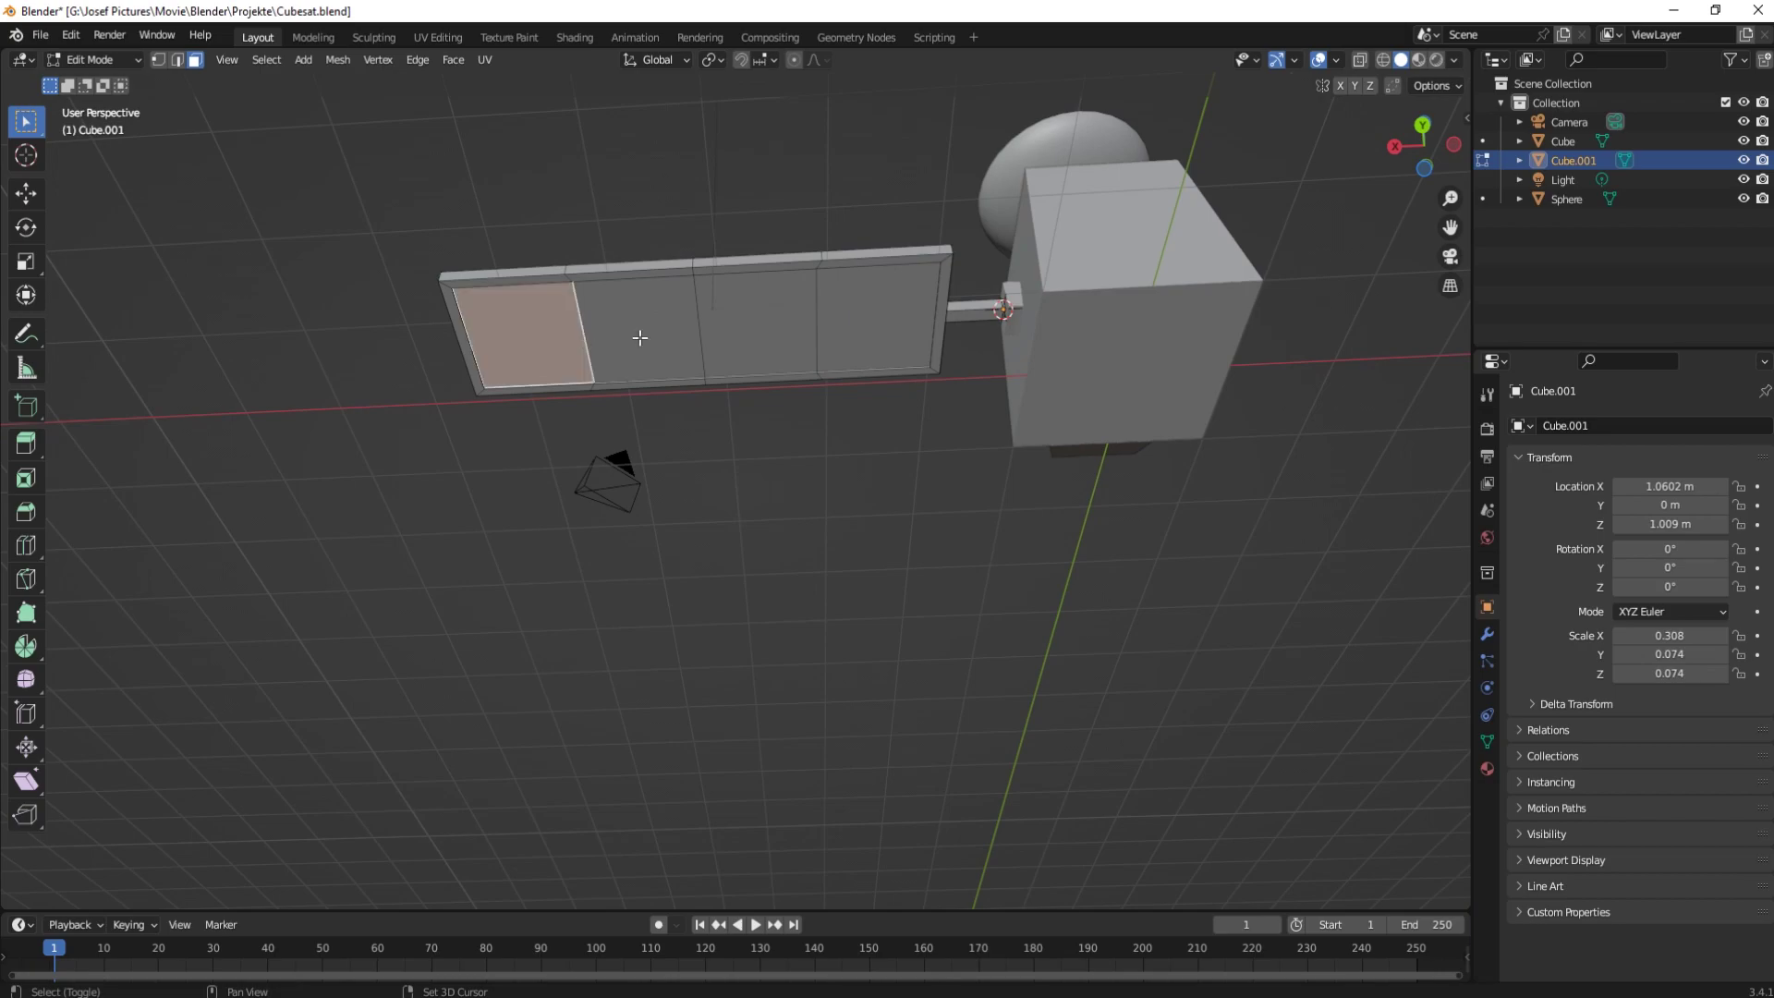
{"action": "left_click", "coordinate": [690, 338], "text": "shift"}
{"action": "left_click", "coordinate": [754, 338], "text": "shift"}
{"action": "left_click", "coordinate": [824, 336], "text": "shift"}
Step: Subdivide the selected faces twice into a fine grid, then deselect all
{"action": "right_click", "coordinate": [824, 337]}
{"action": "left_click", "coordinate": [823, 336]}
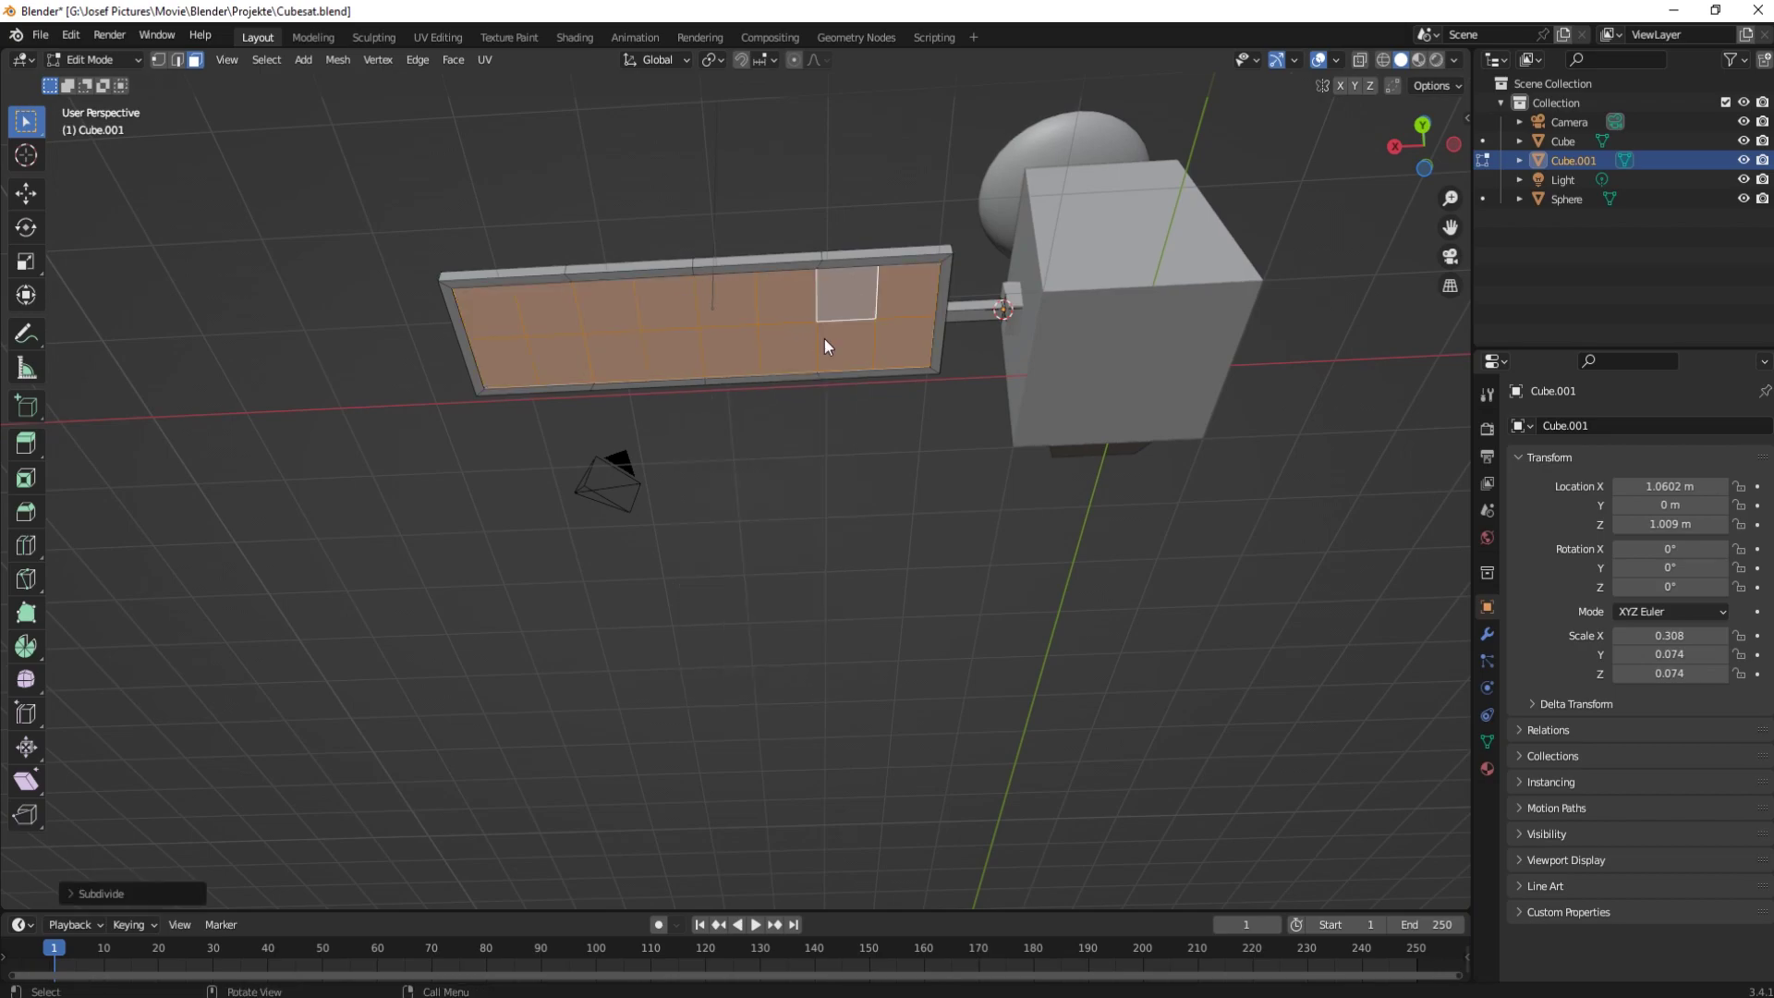
{"action": "right_click", "coordinate": [824, 340]}
{"action": "left_click", "coordinate": [825, 340]}
{"action": "mouse_move", "coordinate": [824, 340]}
{"action": "middle_mouse_down"}
{"action": "mouse_move", "coordinate": [852, 499]}
{"action": "mouse_move", "coordinate": [843, 563]}
{"action": "mouse_move", "coordinate": [891, 594]}
{"action": "mouse_move", "coordinate": [847, 438]}
{"action": "middle_mouse_up"}
{"action": "key", "text": "alt+a"}
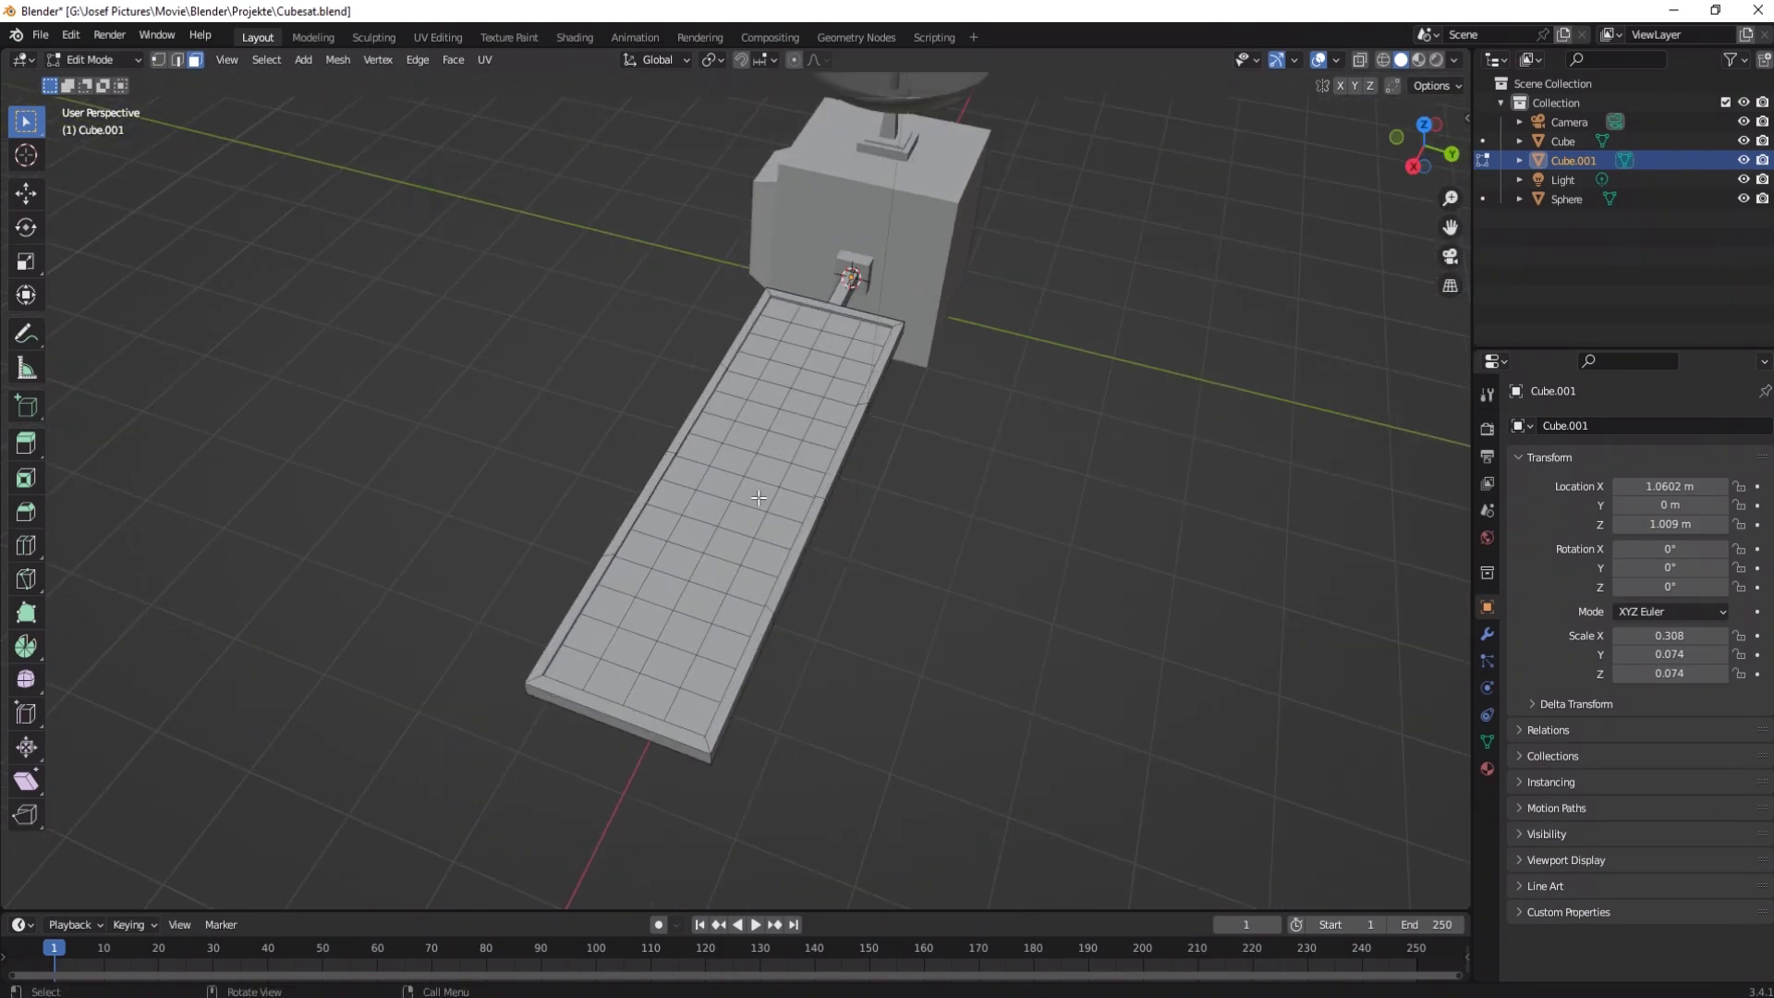
{"action": "middle_click_drag", "start_coordinate": [782, 491], "coordinate": [782, 462]}
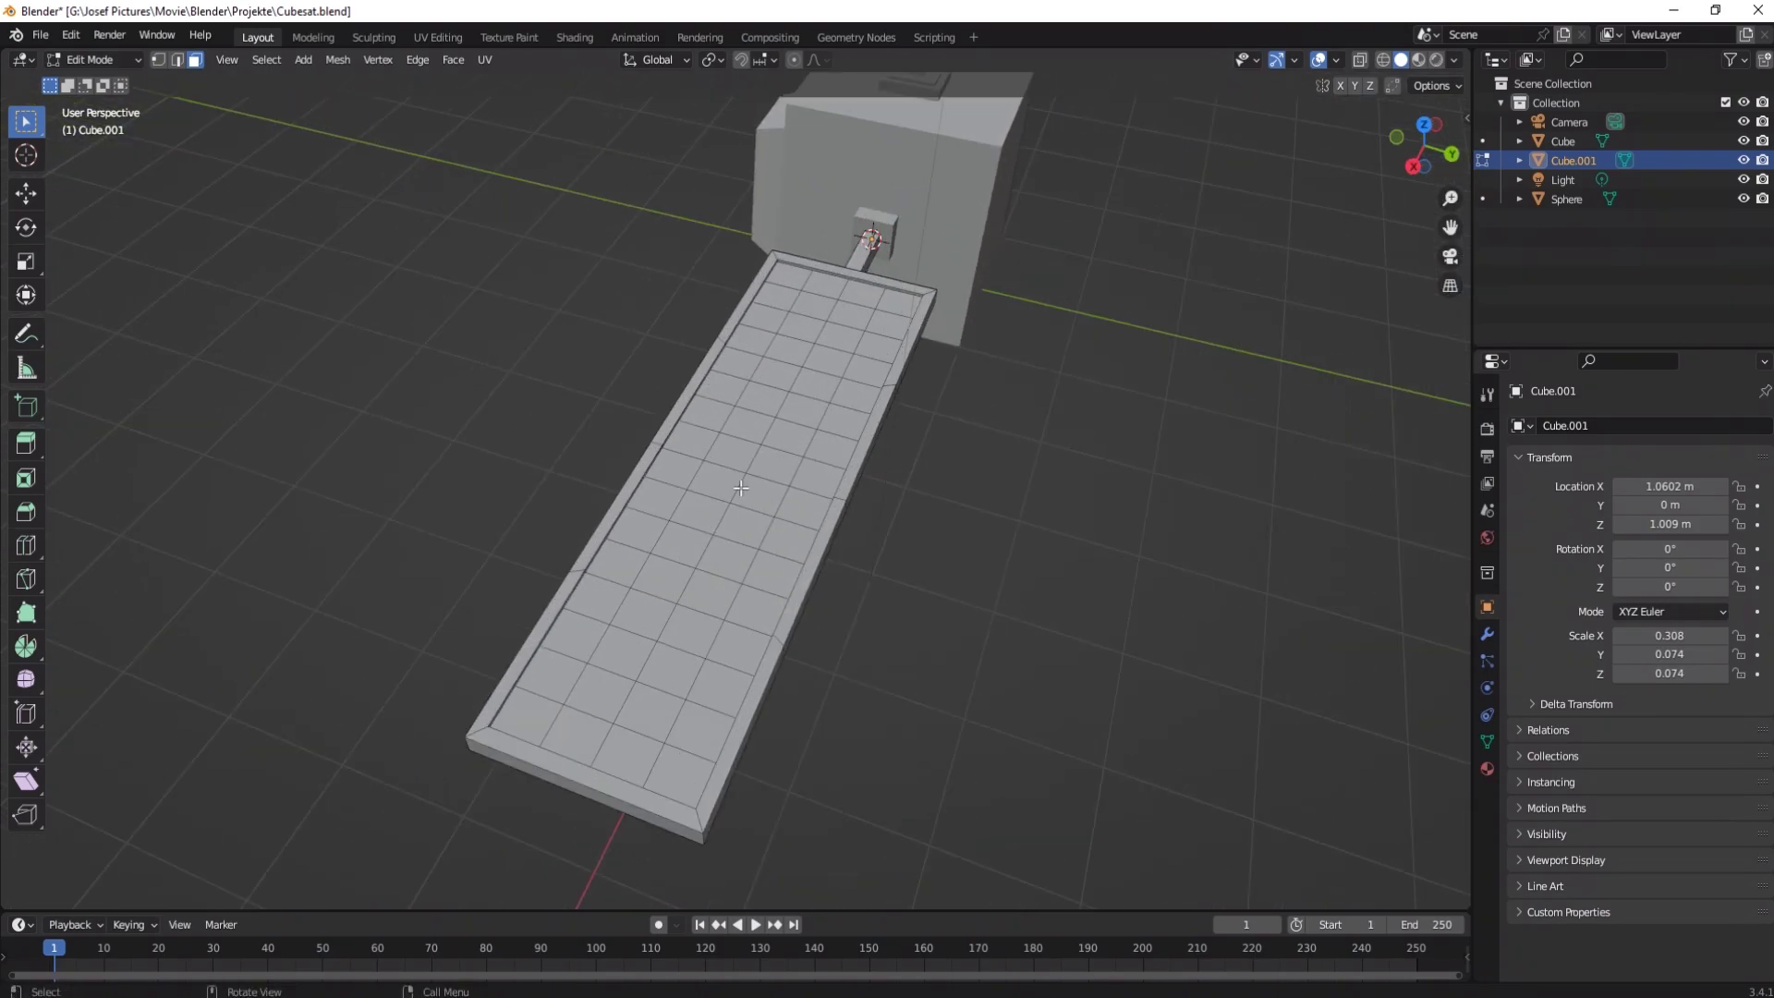
Step: Return to object mode and save the file
{"action": "key", "text": "Tab"}
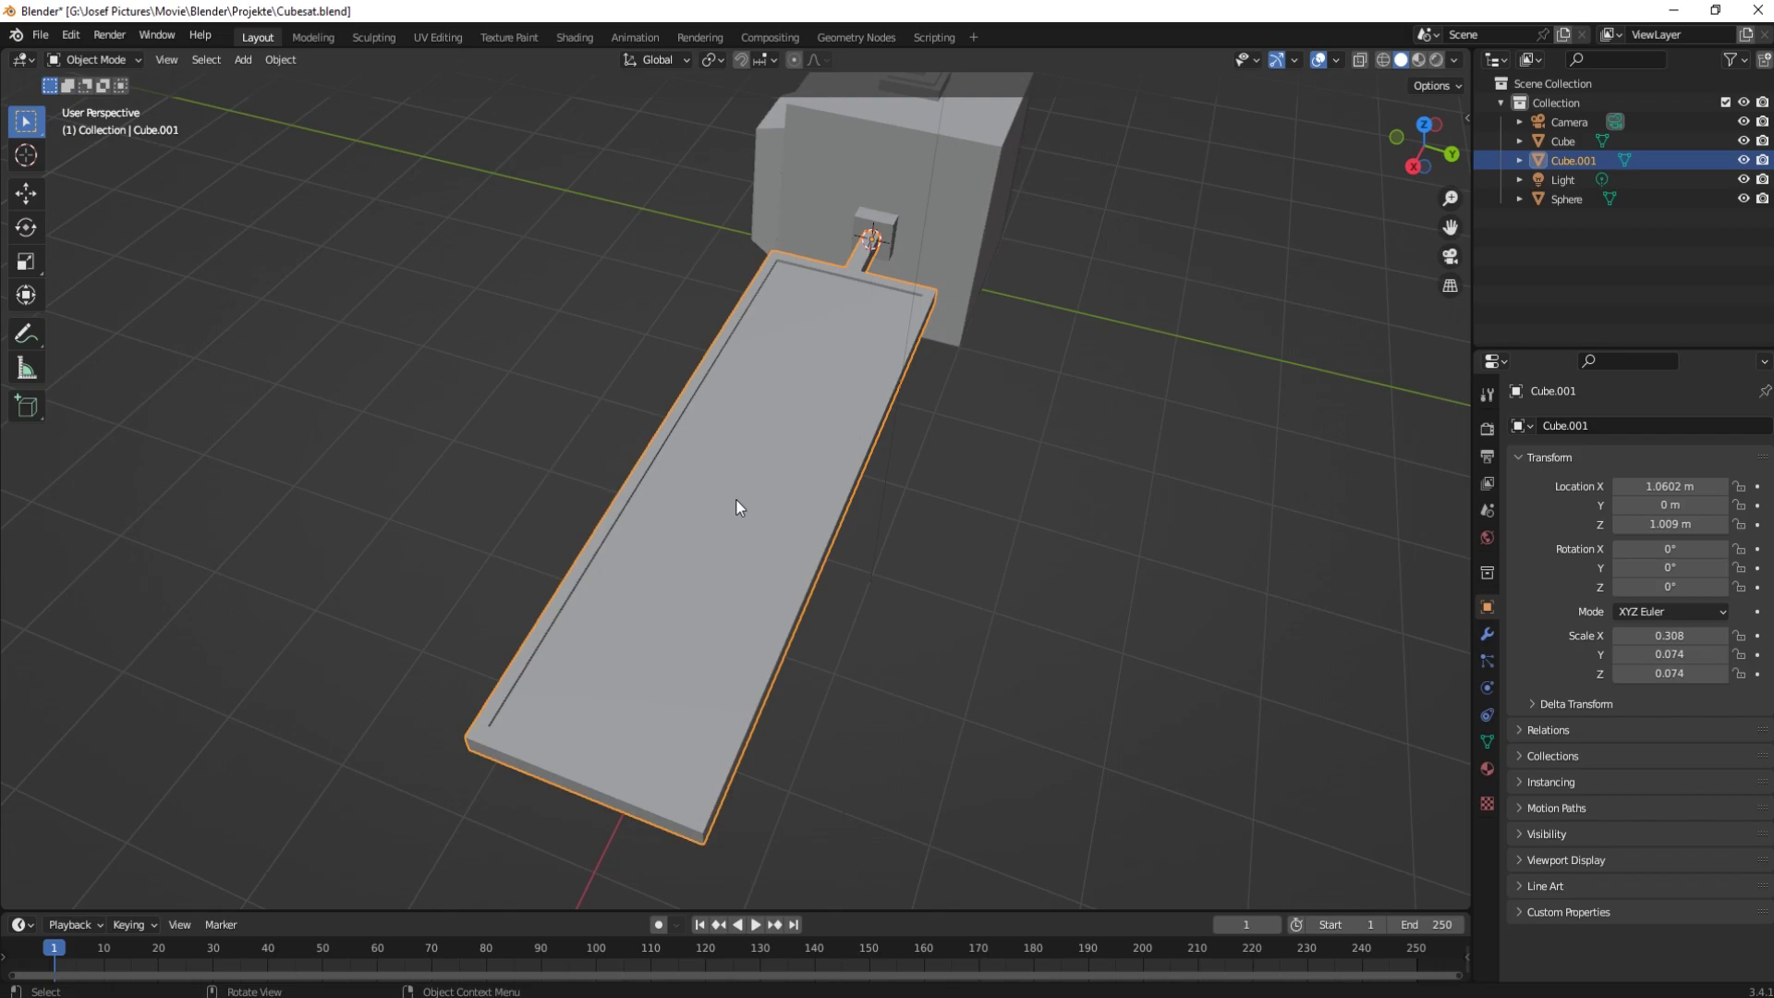
{"action": "mouse_move", "coordinate": [736, 499]}
{"action": "middle_mouse_down"}
{"action": "mouse_move", "coordinate": [634, 553]}
{"action": "mouse_move", "coordinate": [636, 621]}
{"action": "mouse_move", "coordinate": [560, 546]}
{"action": "middle_mouse_up"}
{"action": "key", "text": "ctrl+s"}
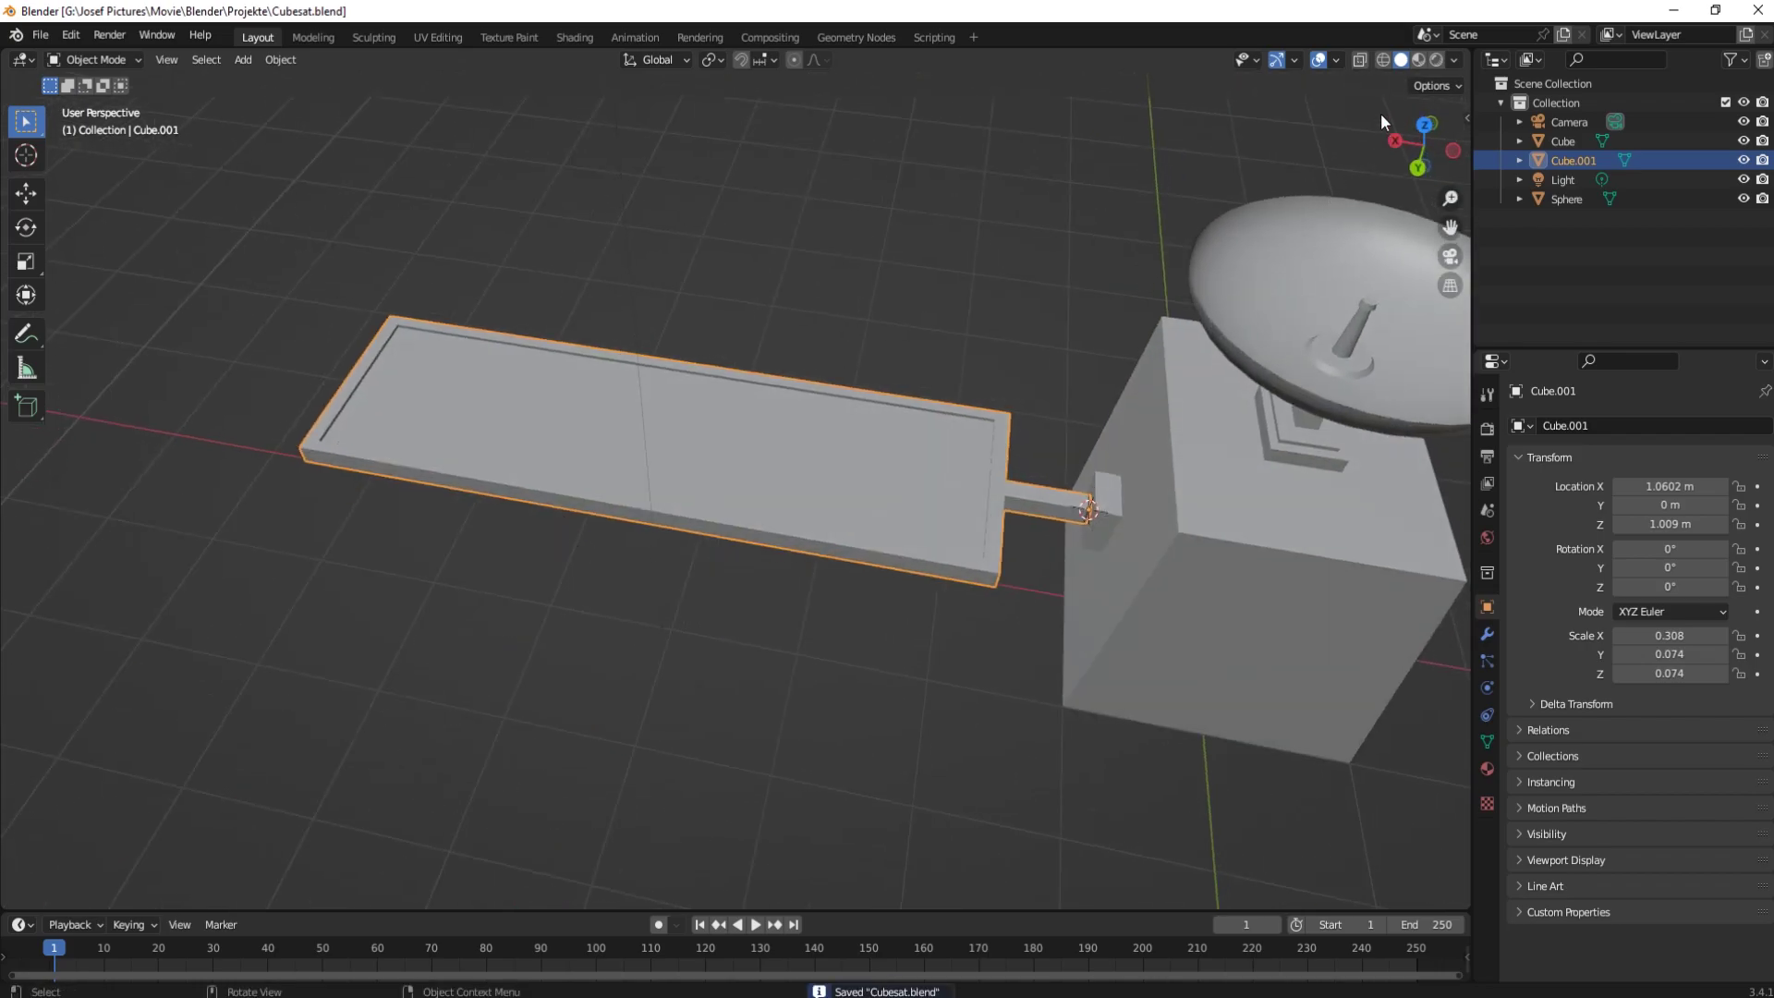
Step: Split the viewport and make the right half a Shader Editor
{"action": "left_click_drag", "start_coordinate": [1468, 49], "coordinate": [700, 65]}
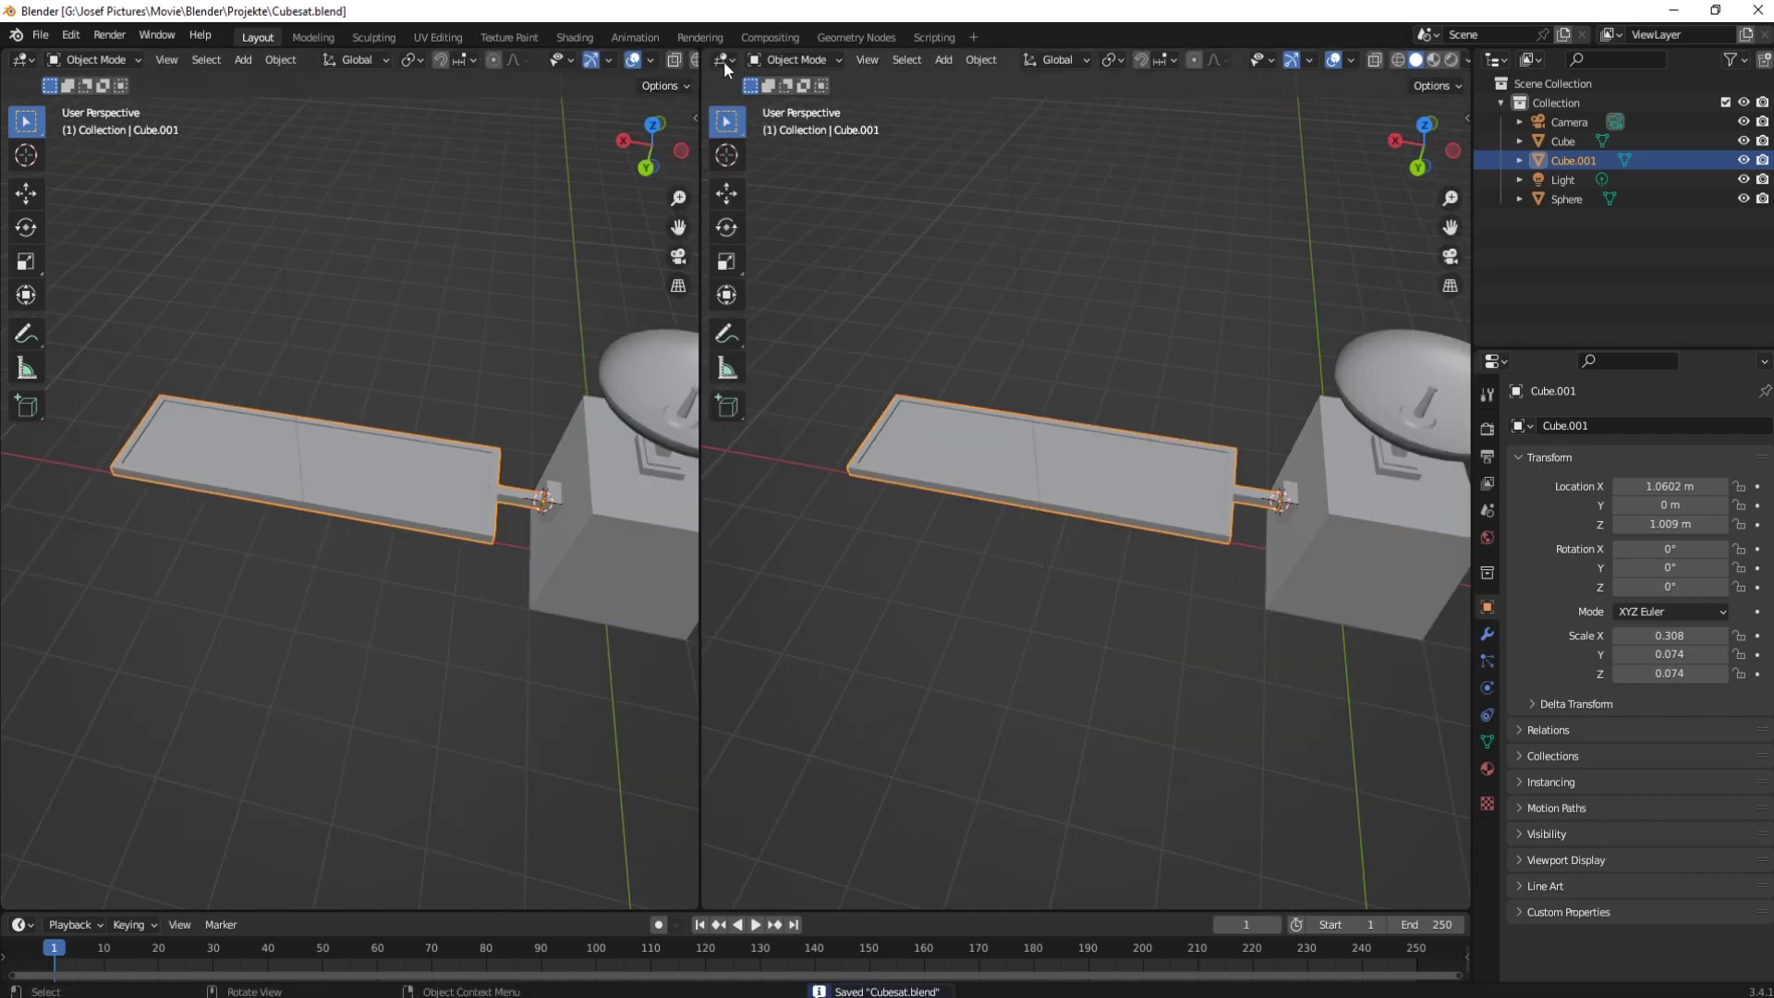
{"action": "left_click", "coordinate": [724, 59]}
{"action": "left_click", "coordinate": [765, 238]}
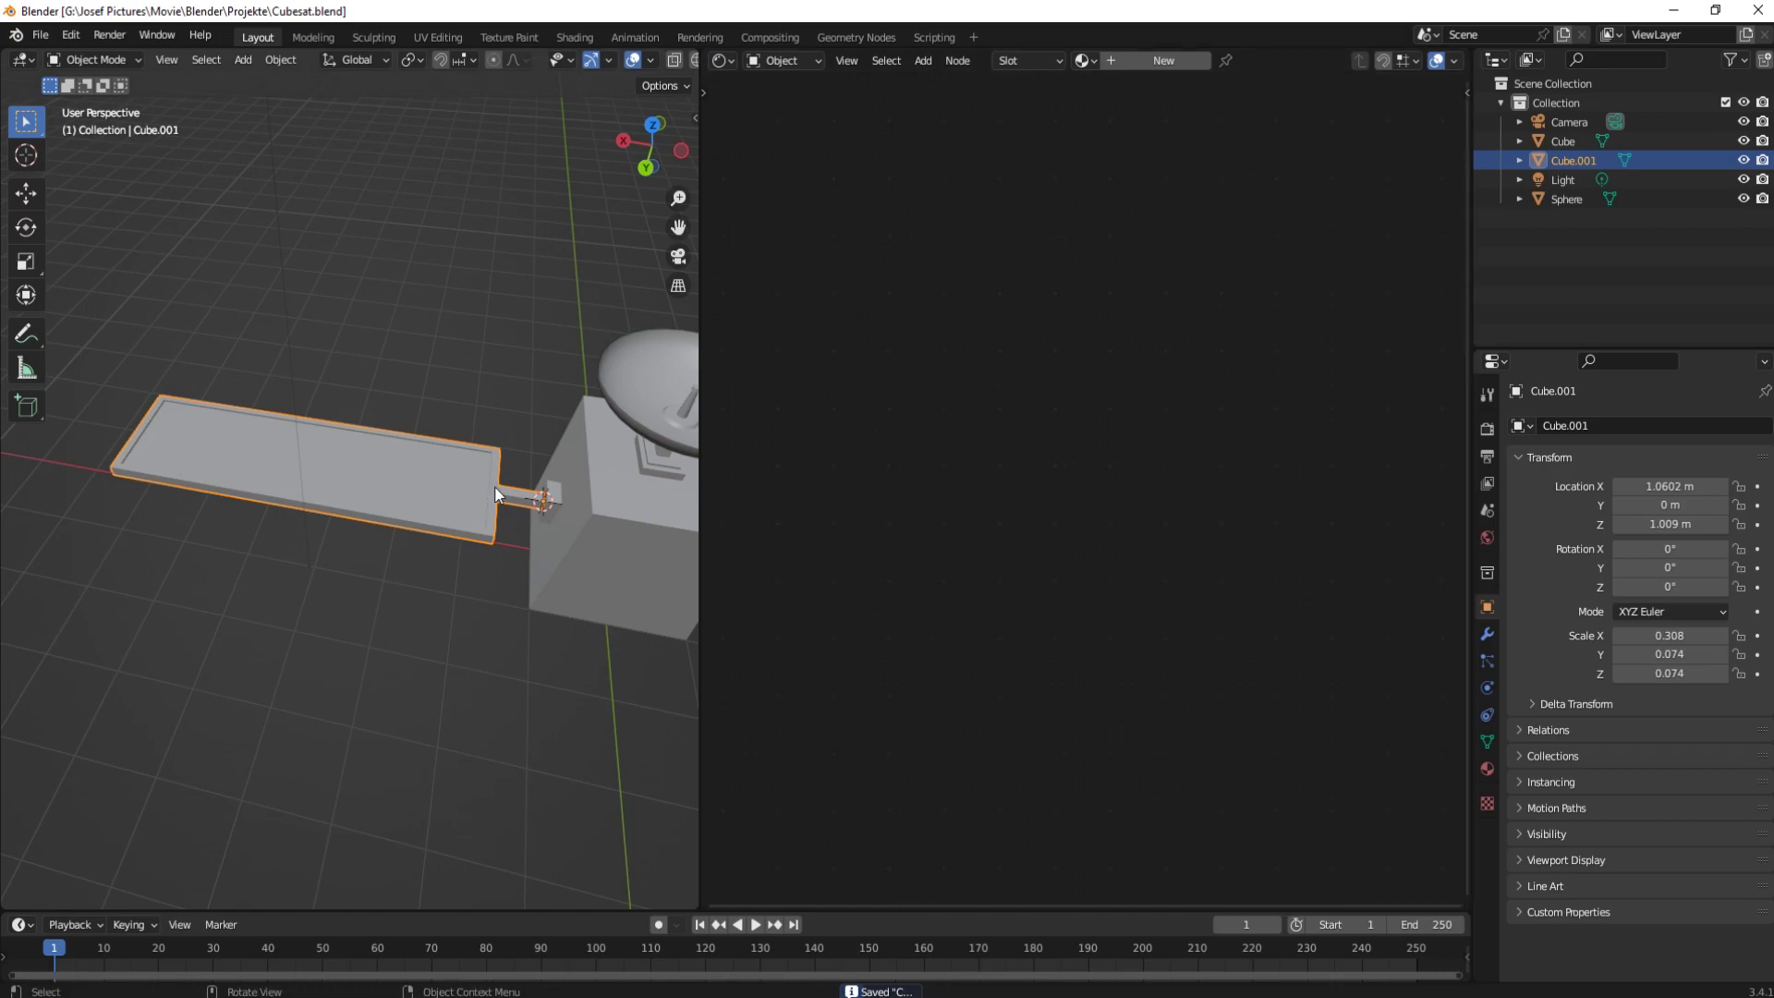
Step: In top view, box-select the panel's inner grid faces
{"action": "key", "text": "Tab"}
{"action": "key", "text": "KP_7"}
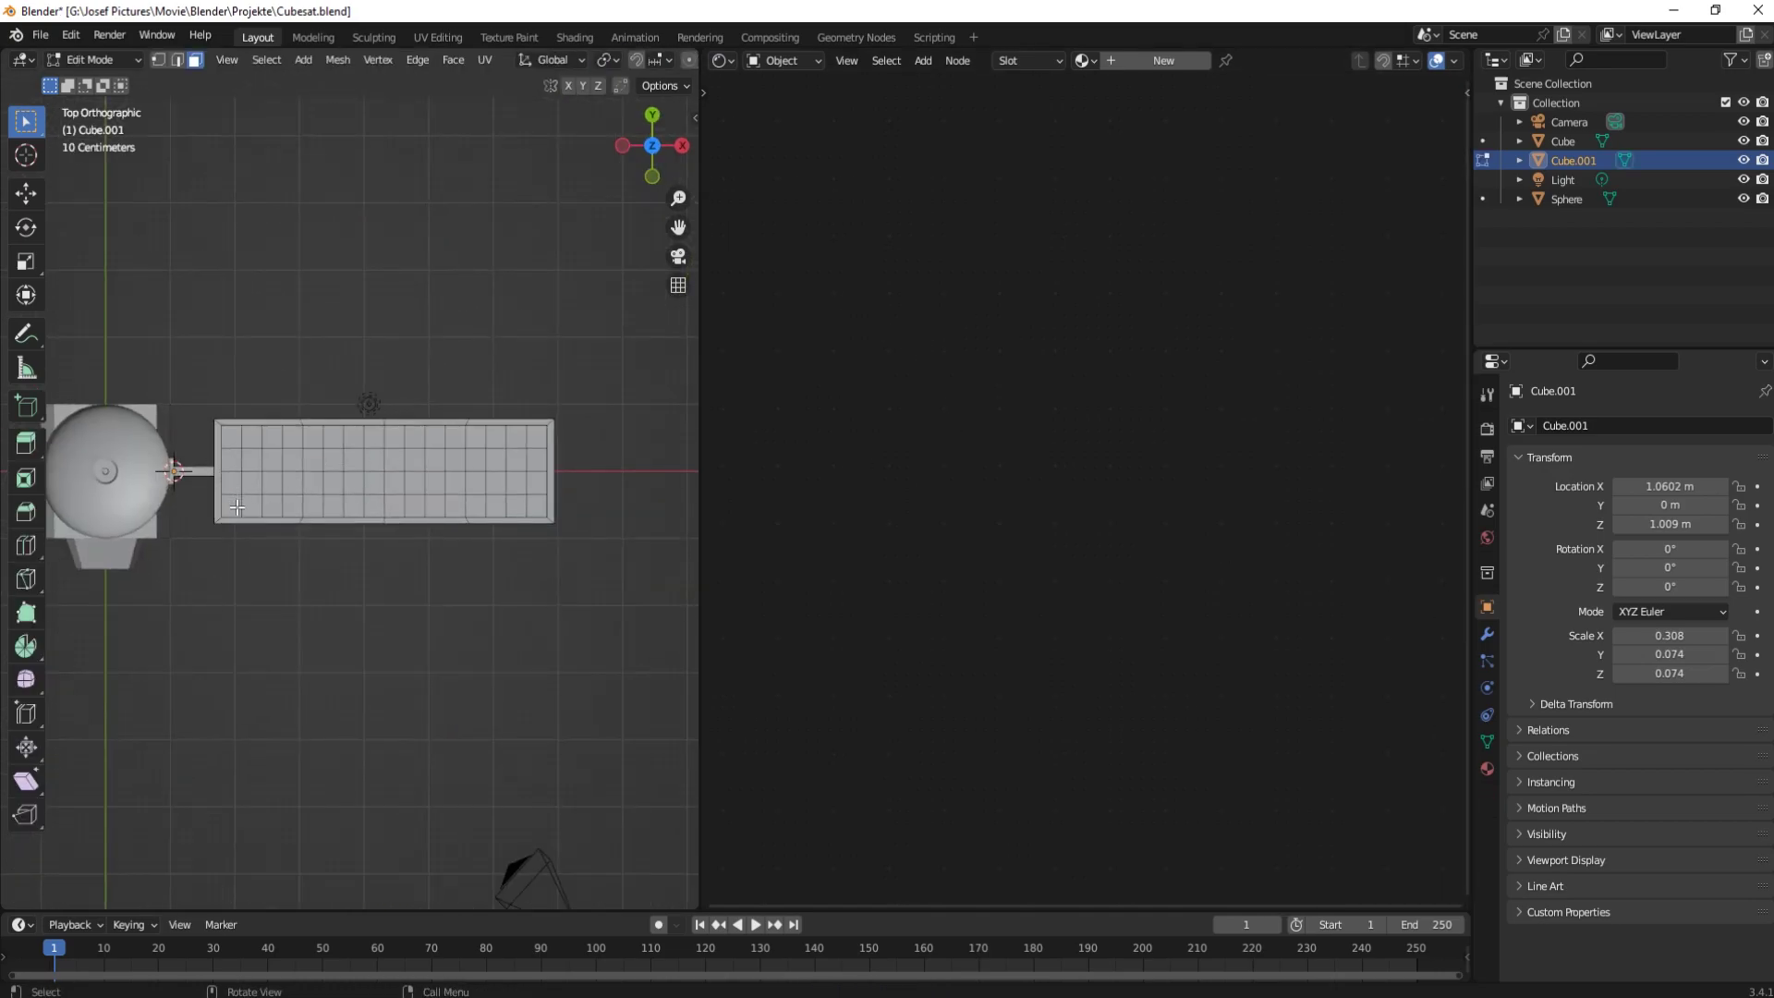
{"action": "left_click_drag", "start_coordinate": [528, 442], "coordinate": [528, 442]}
{"action": "mouse_move", "coordinate": [528, 442]}
{"action": "middle_mouse_down"}
{"action": "mouse_move", "coordinate": [258, 292]}
{"action": "mouse_move", "coordinate": [239, 483]}
{"action": "middle_mouse_up"}
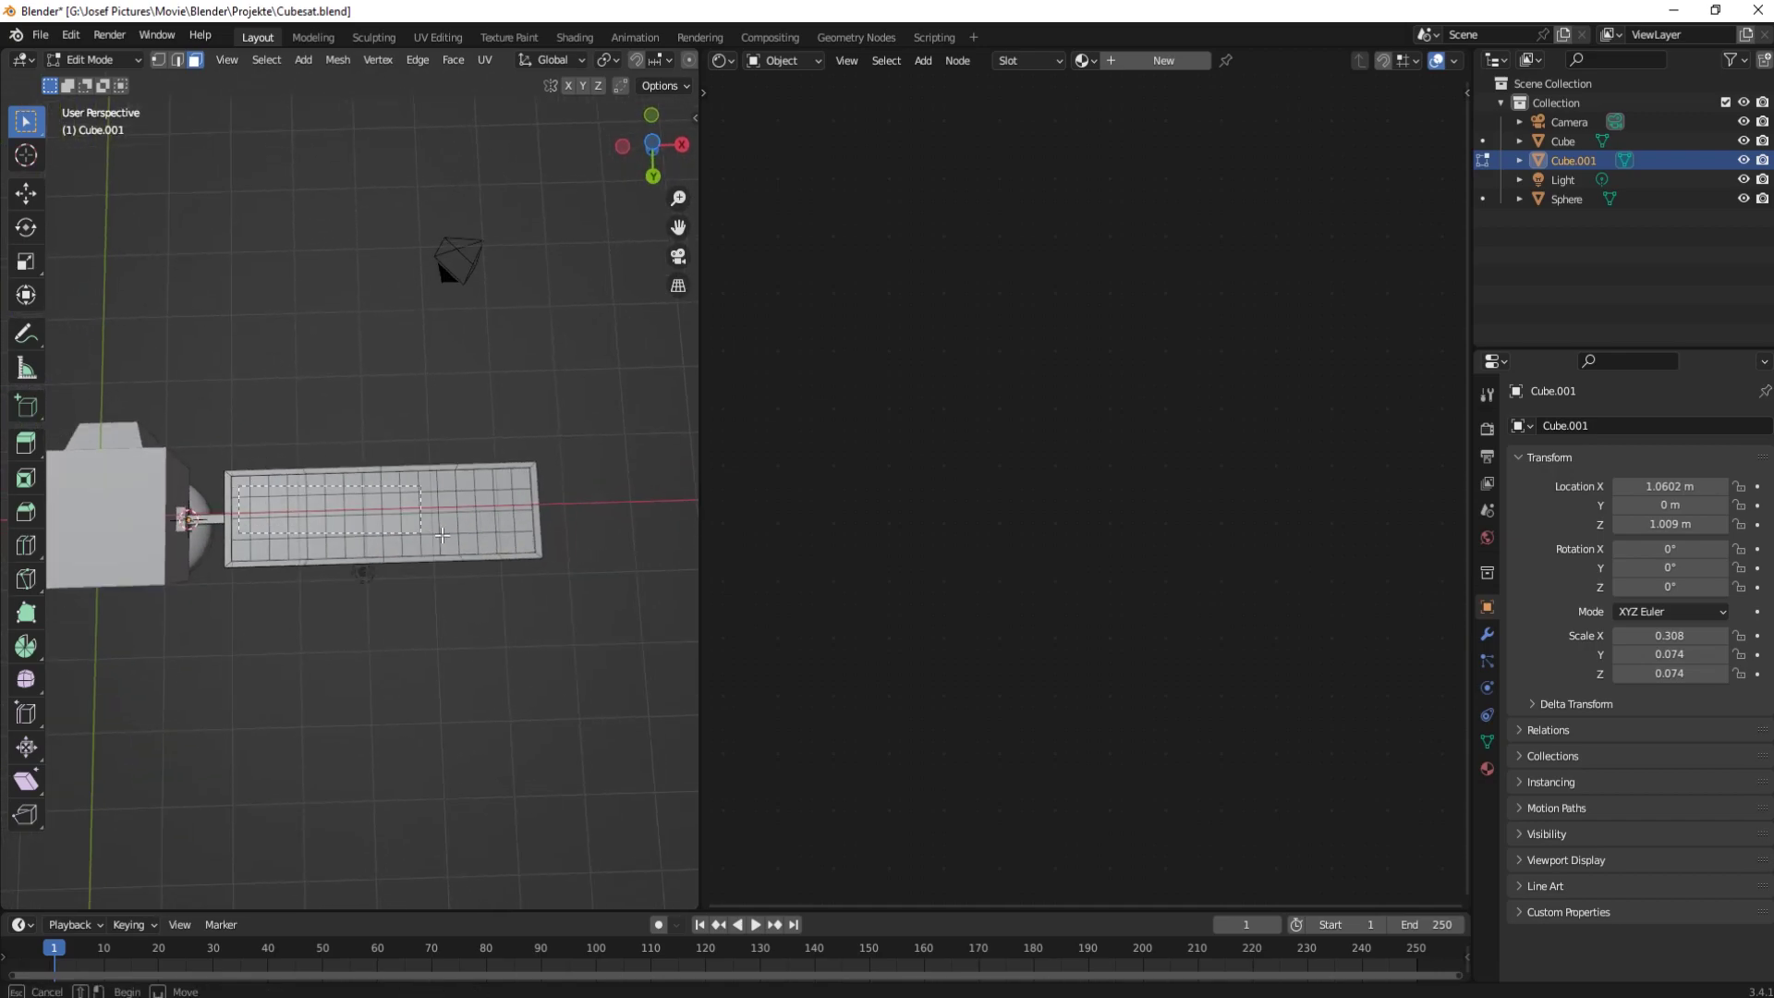
Step: Finish selecting the inner faces and give them a new material named SolarPanel
{"action": "left_click_drag", "start_coordinate": [527, 547], "coordinate": [527, 547]}
{"action": "mouse_move", "coordinate": [496, 562]}
{"action": "middle_mouse_down"}
{"action": "mouse_move", "coordinate": [444, 733]}
{"action": "mouse_move", "coordinate": [372, 774]}
{"action": "mouse_move", "coordinate": [507, 602]}
{"action": "mouse_move", "coordinate": [416, 647]}
{"action": "middle_mouse_up"}
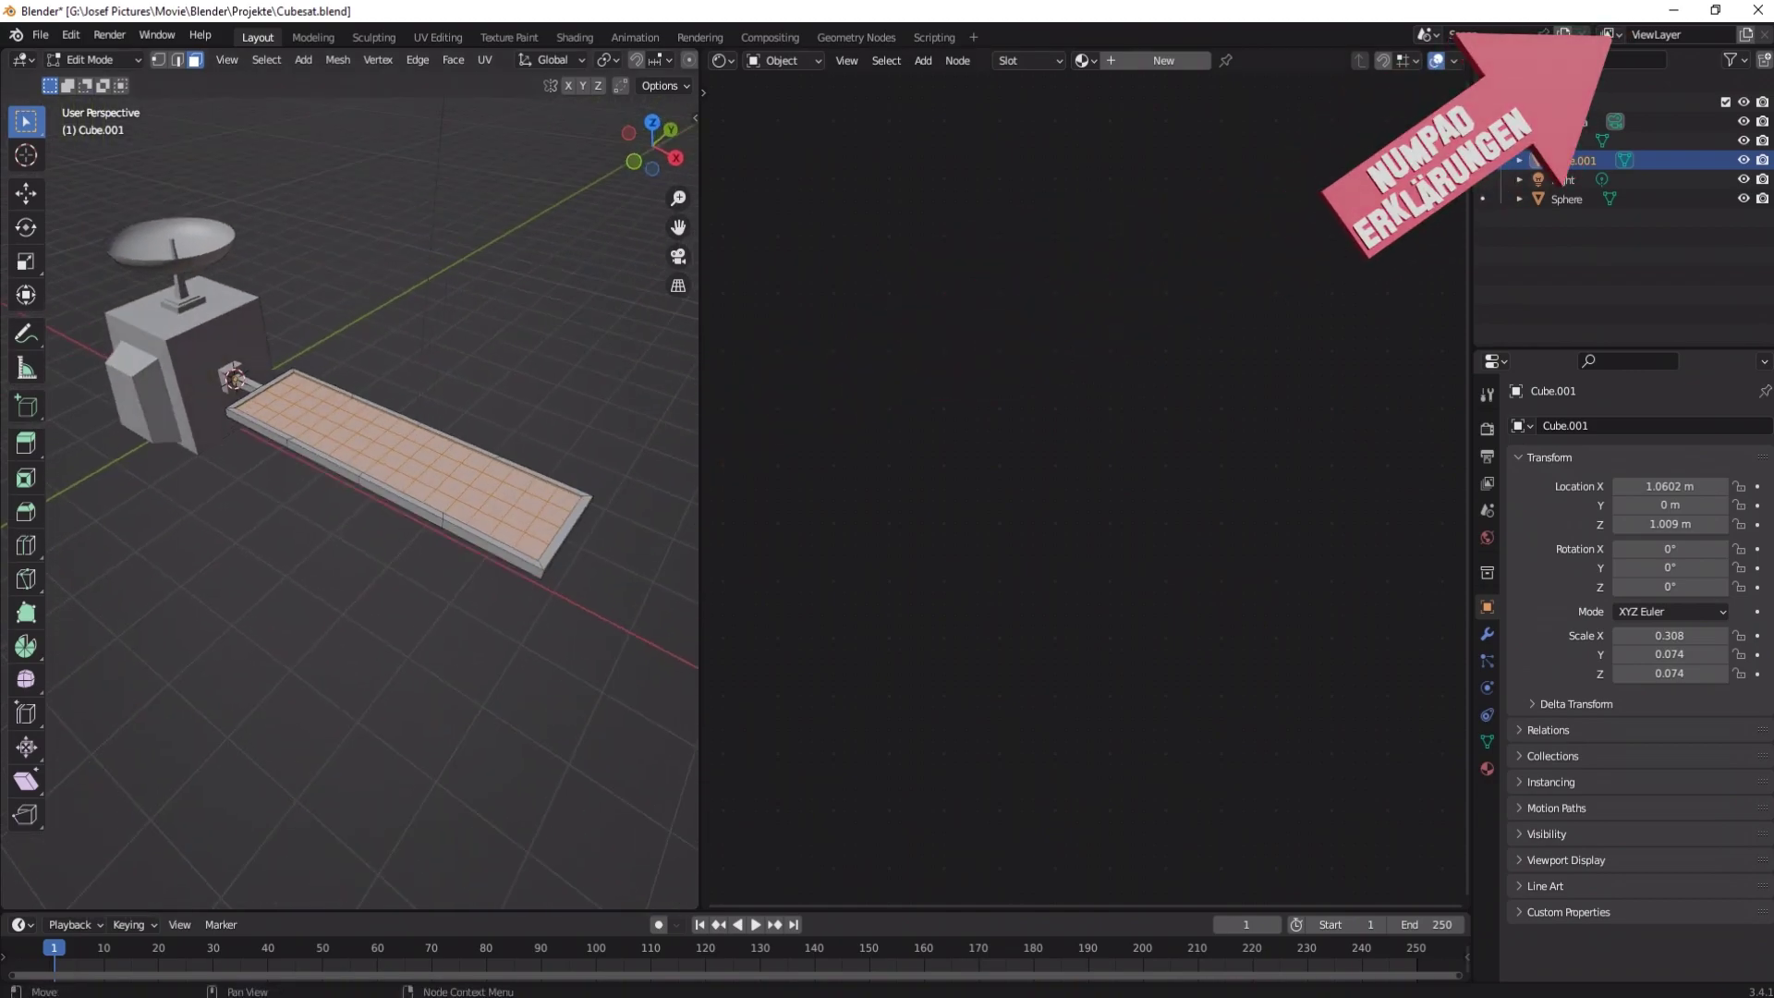
{"action": "left_click", "coordinate": [1151, 61]}
{"action": "scroll", "coordinate": [1177, 379], "scroll_direction": "up", "scroll_amount": 3}
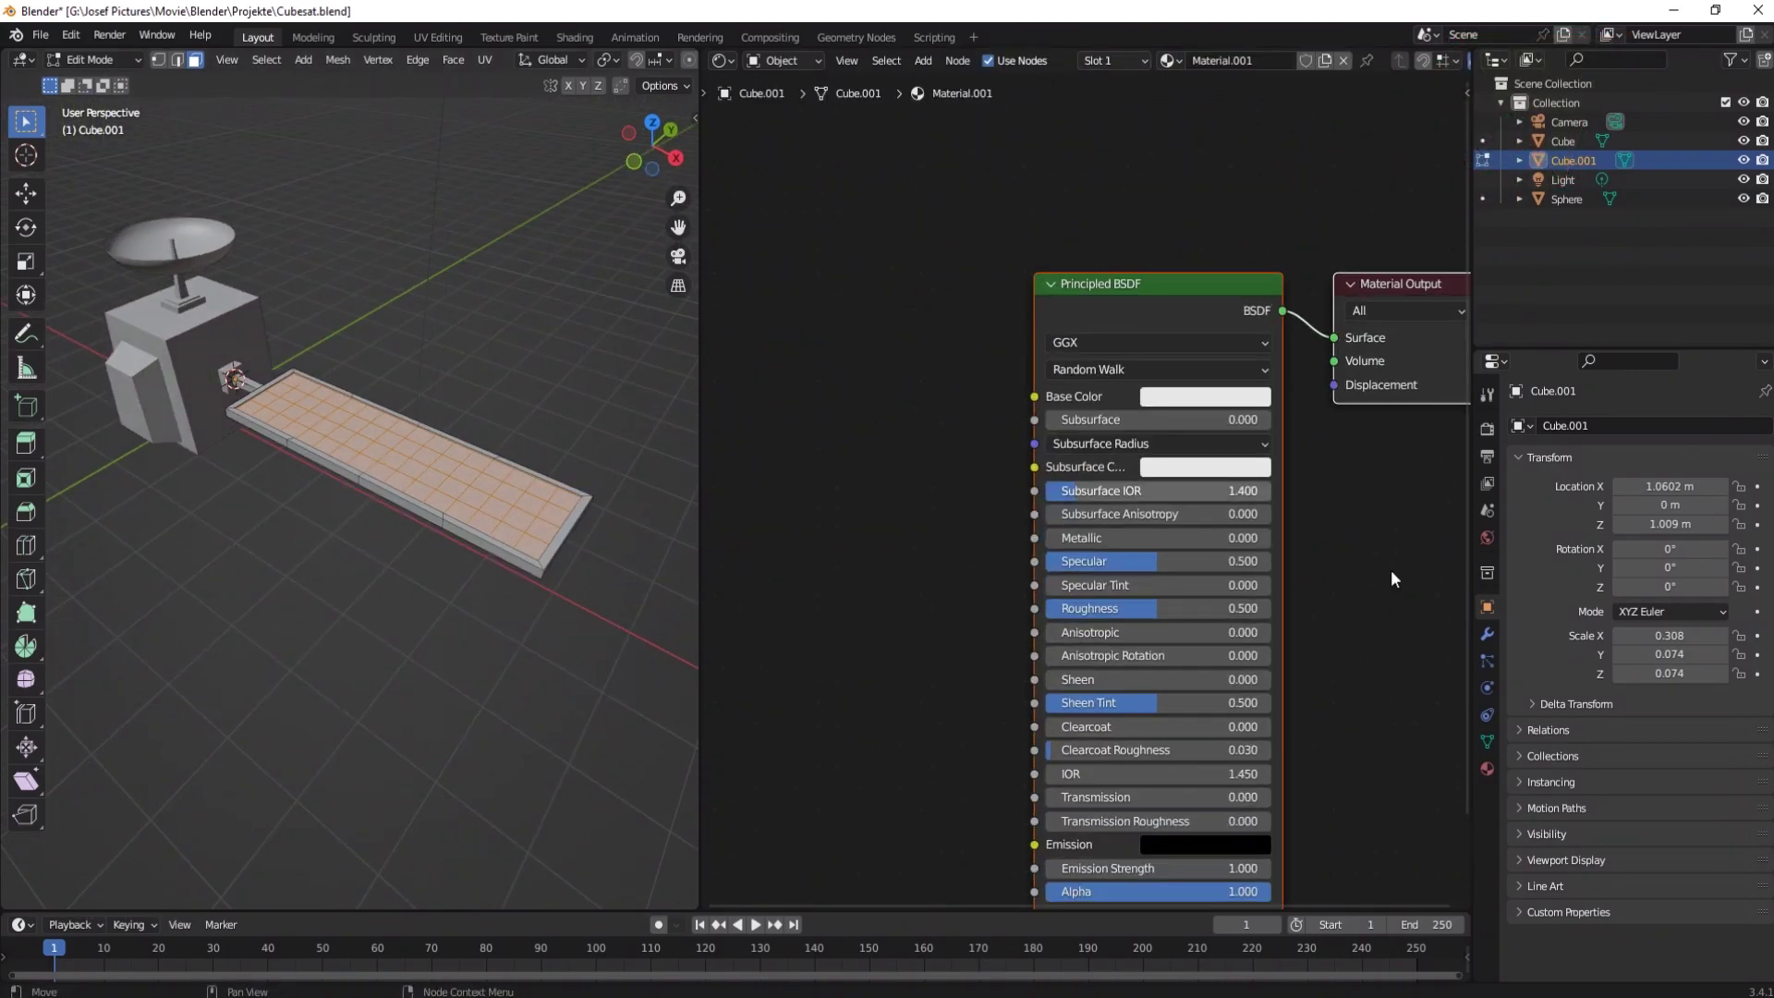
{"action": "left_click", "coordinate": [1487, 770]}
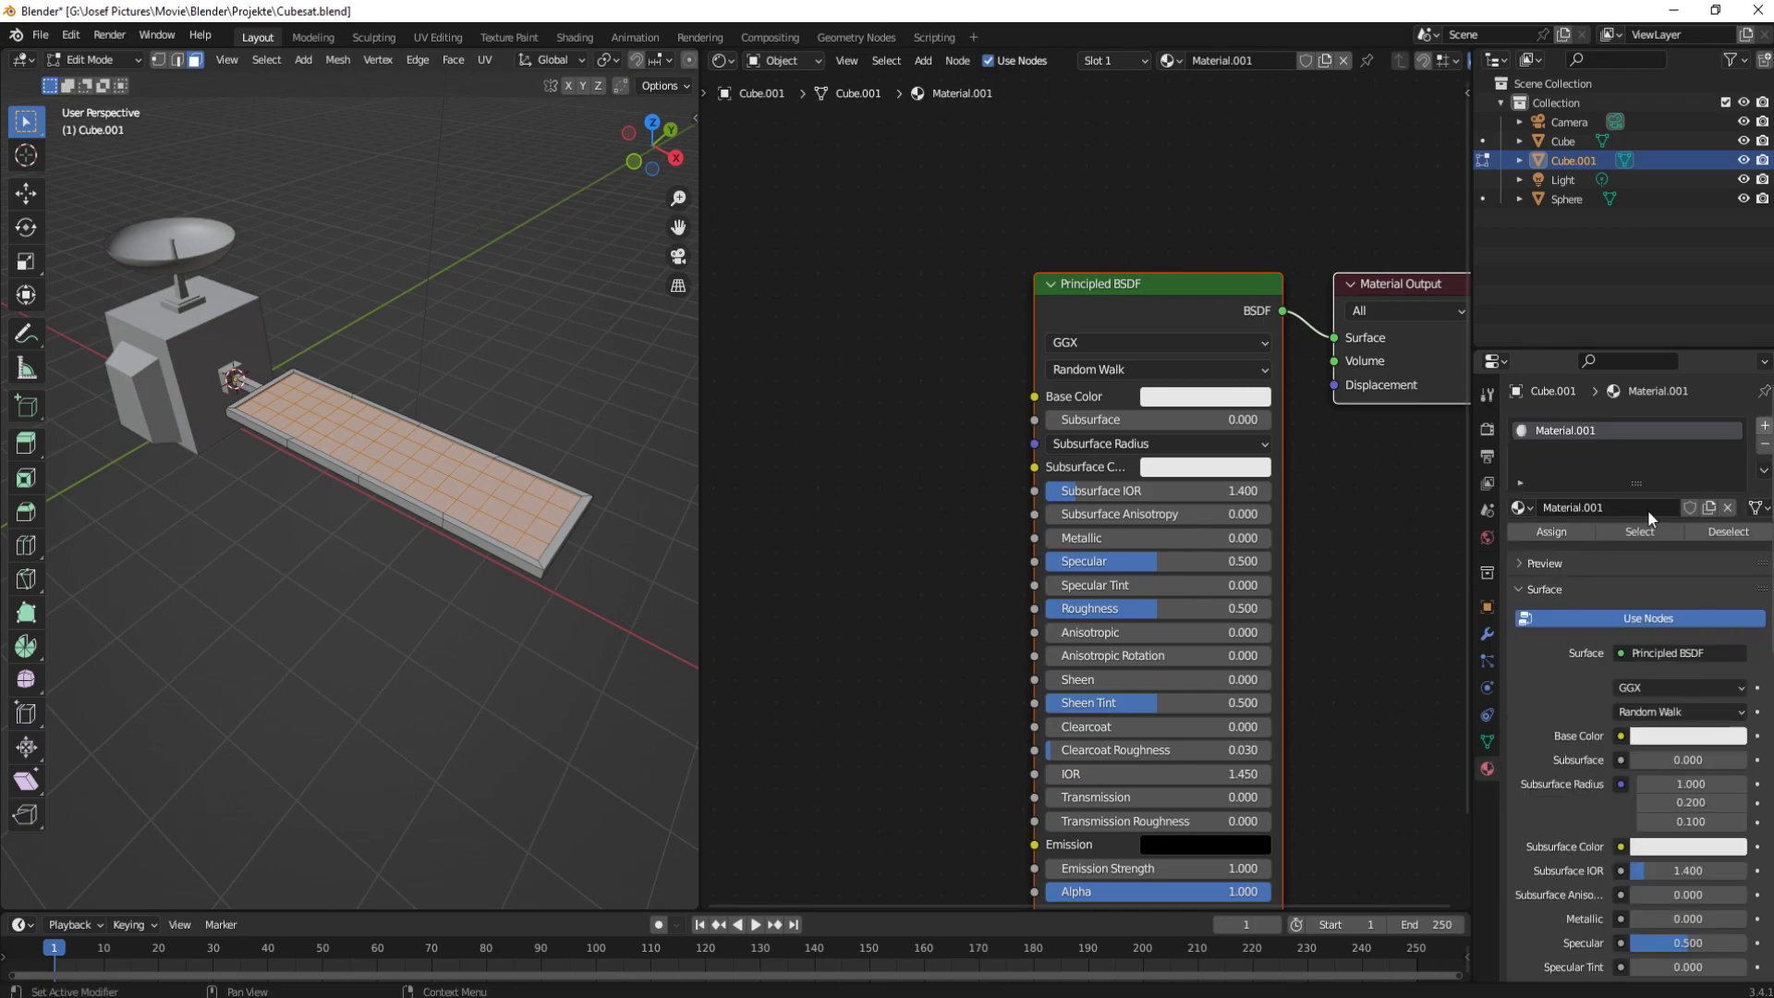
{"action": "double_click", "coordinate": [1687, 431]}
{"action": "type", "text": "SolarPanel"}
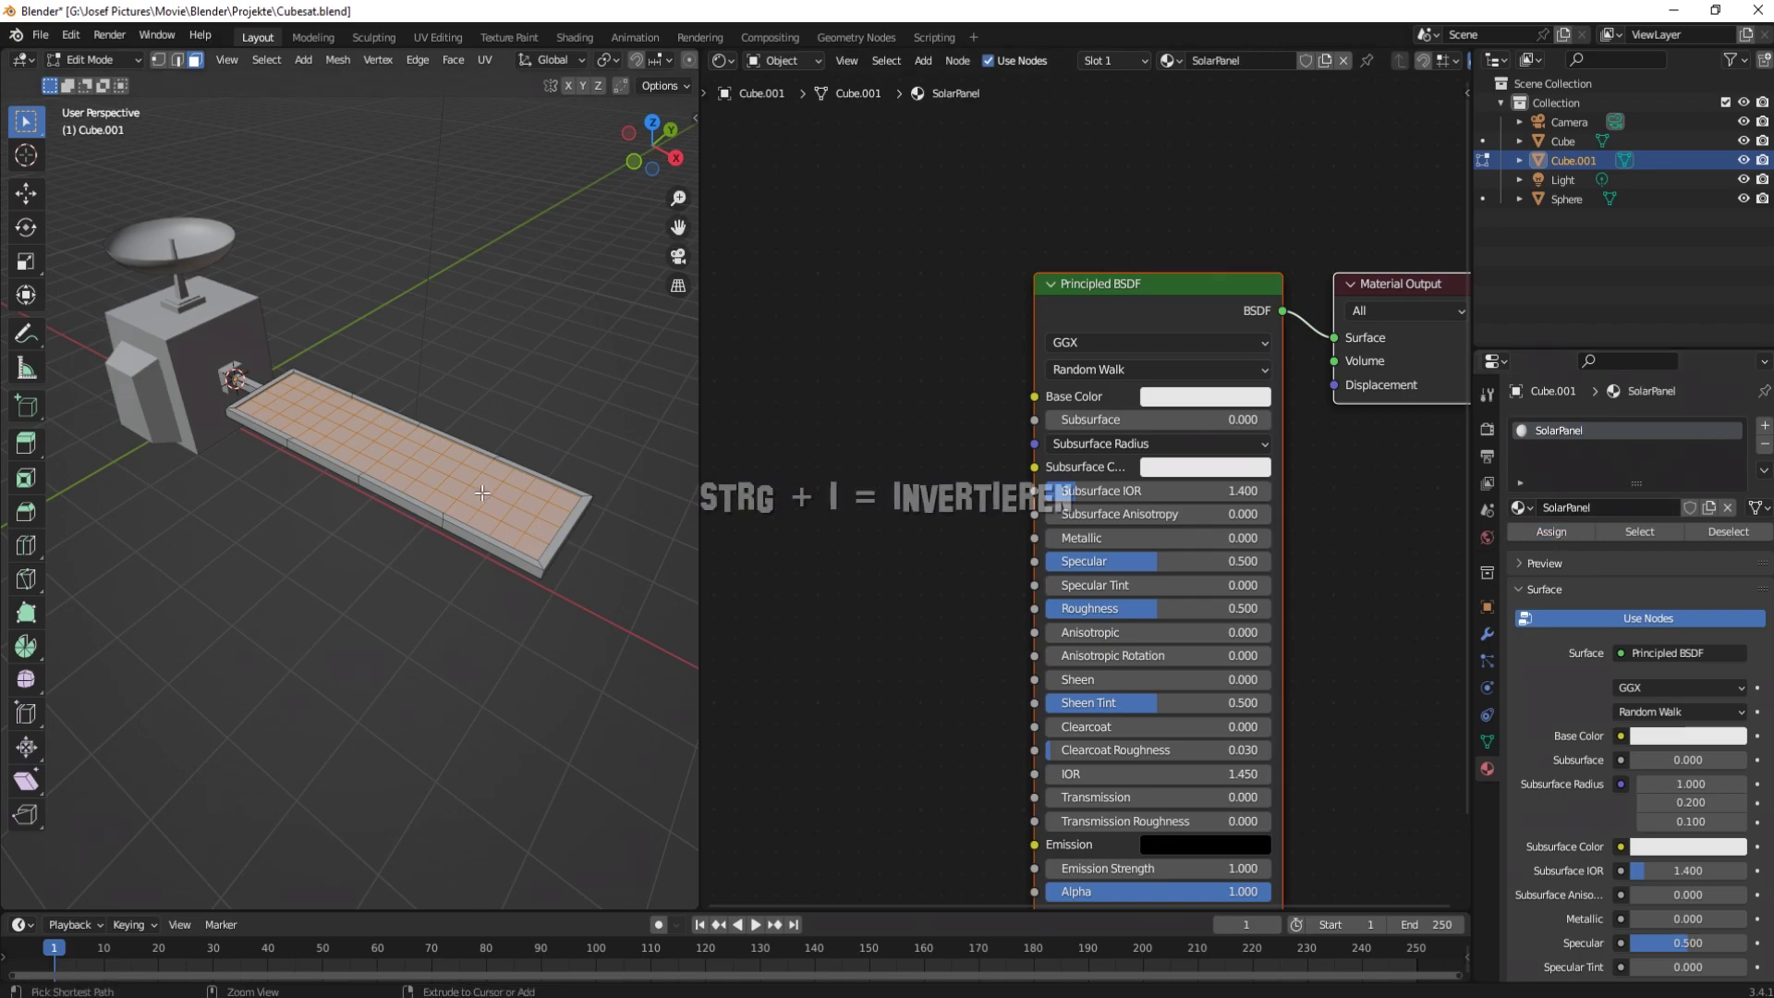
Step: Invert the selection and assign the outer rim a second material named Metal
{"action": "key", "text": "ctrl+i"}
{"action": "left_click", "coordinate": [1765, 429]}
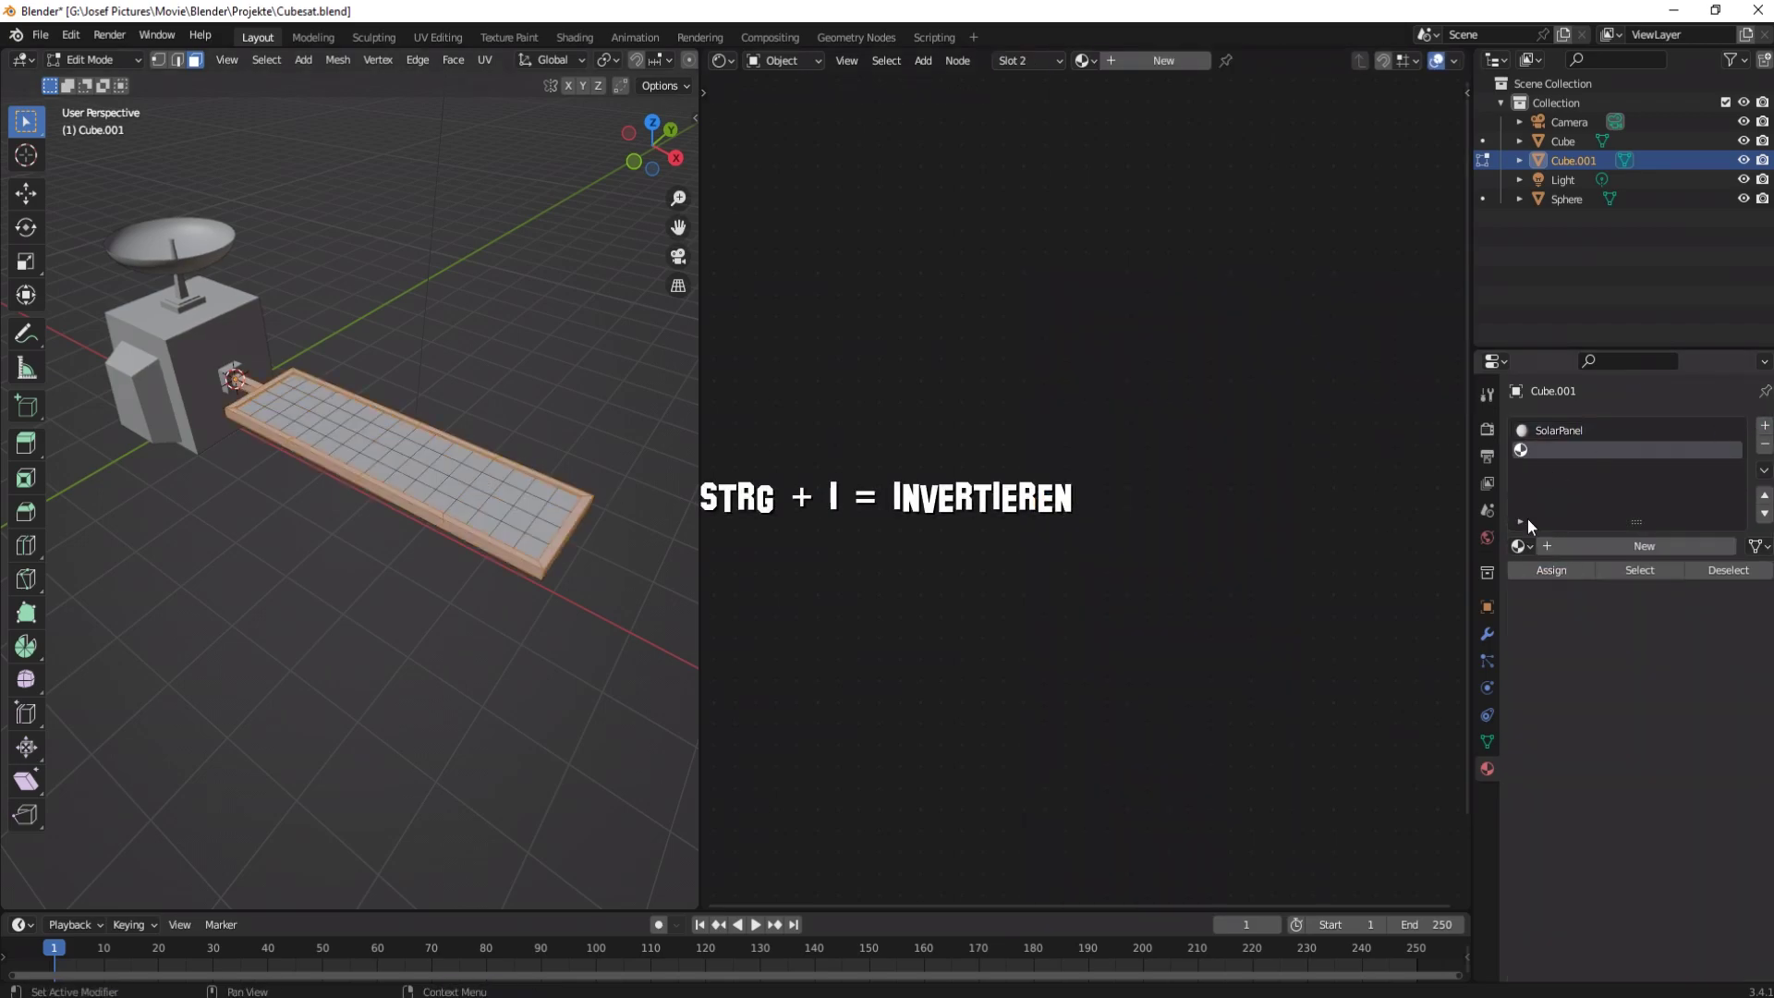
{"action": "left_click", "coordinate": [1579, 548]}
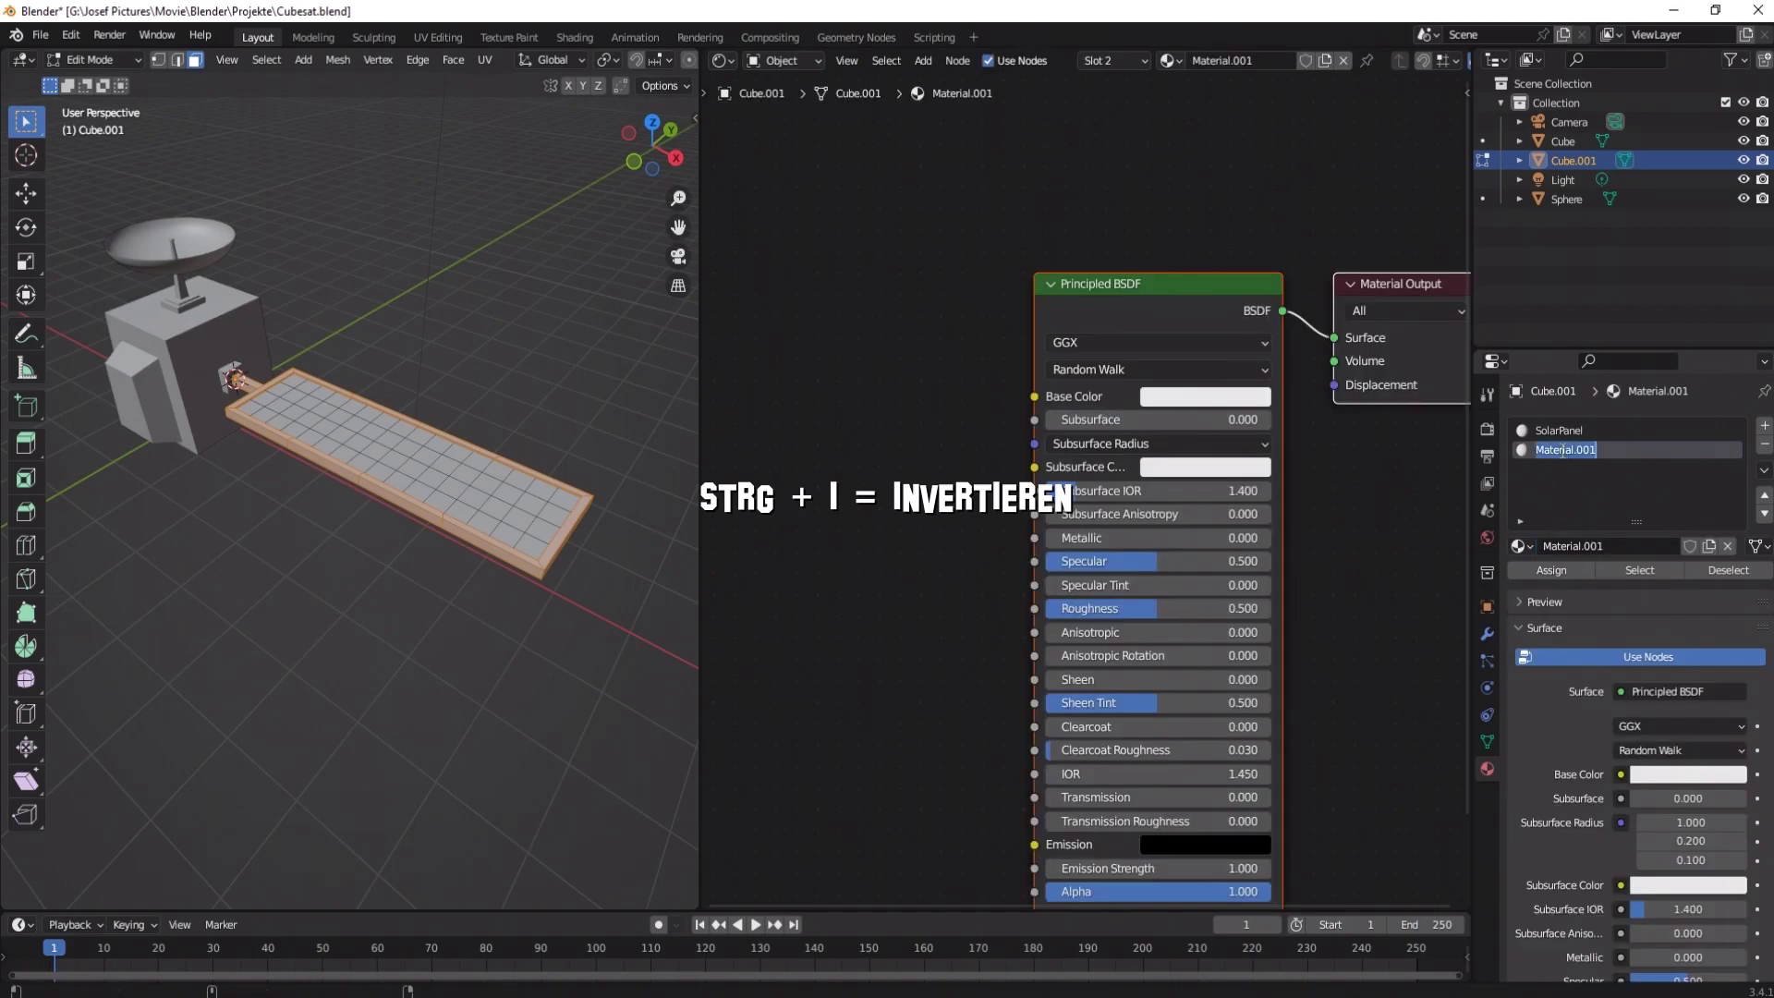
{"action": "type", "text": "Metal"}
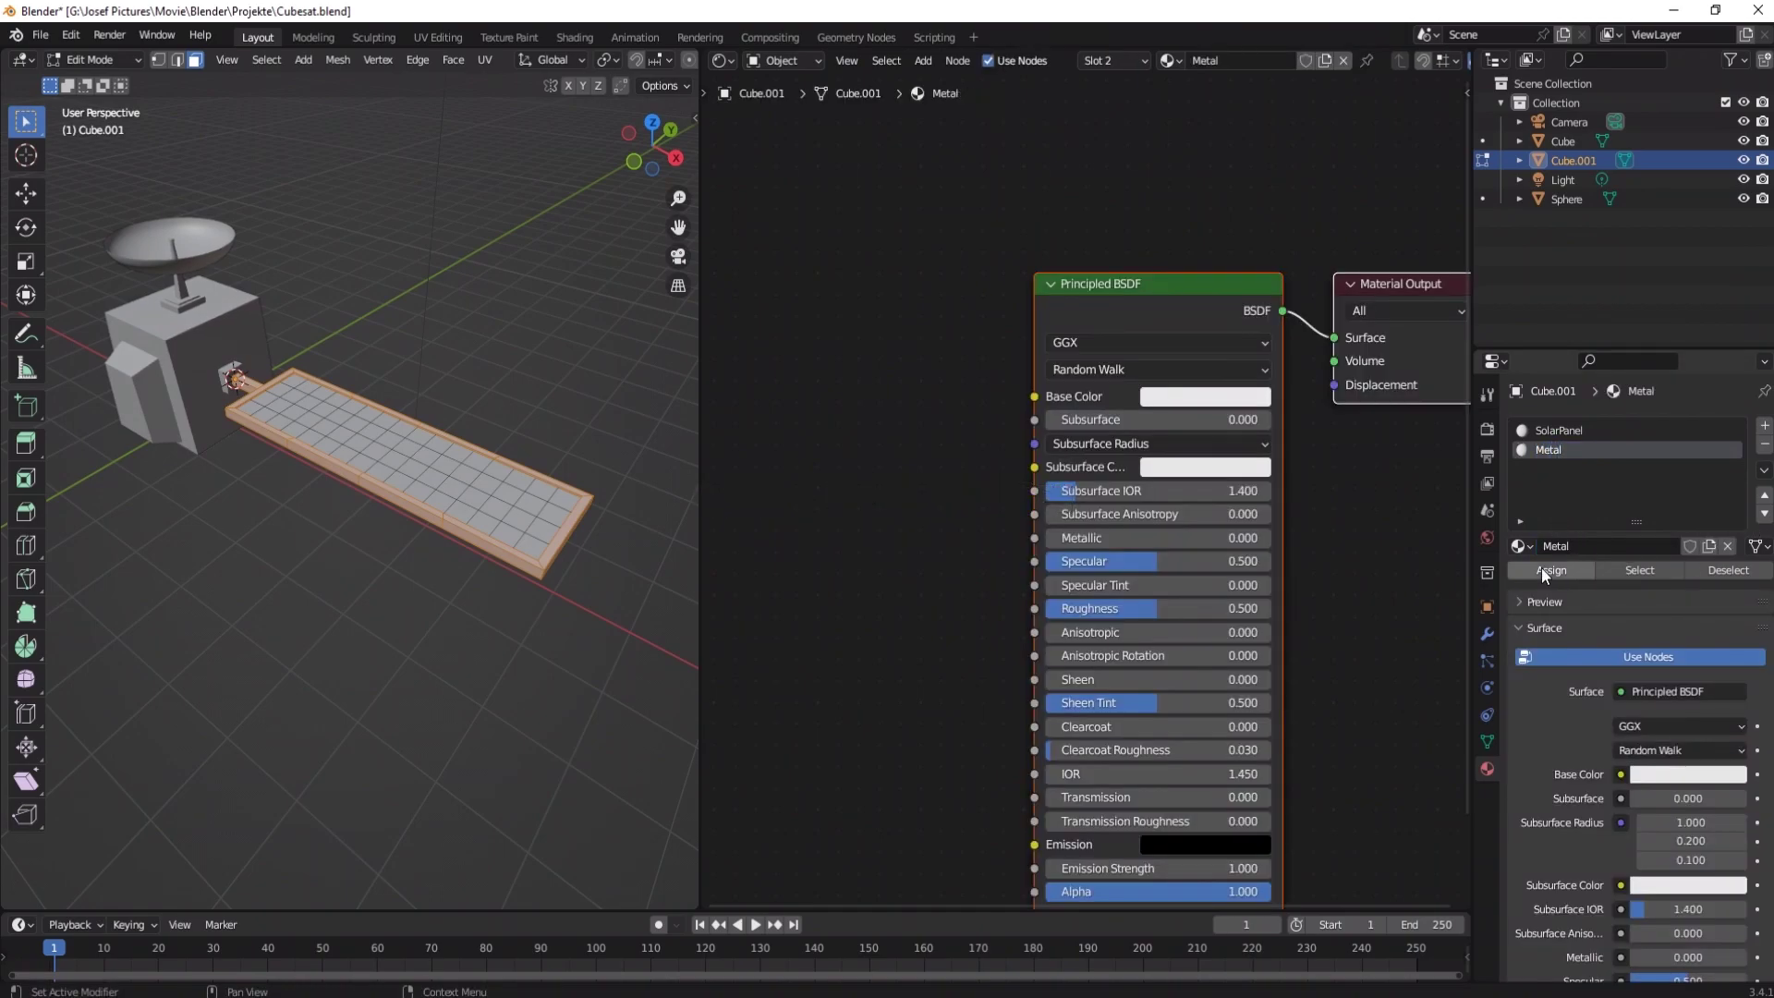
{"action": "key", "text": "Tab"}
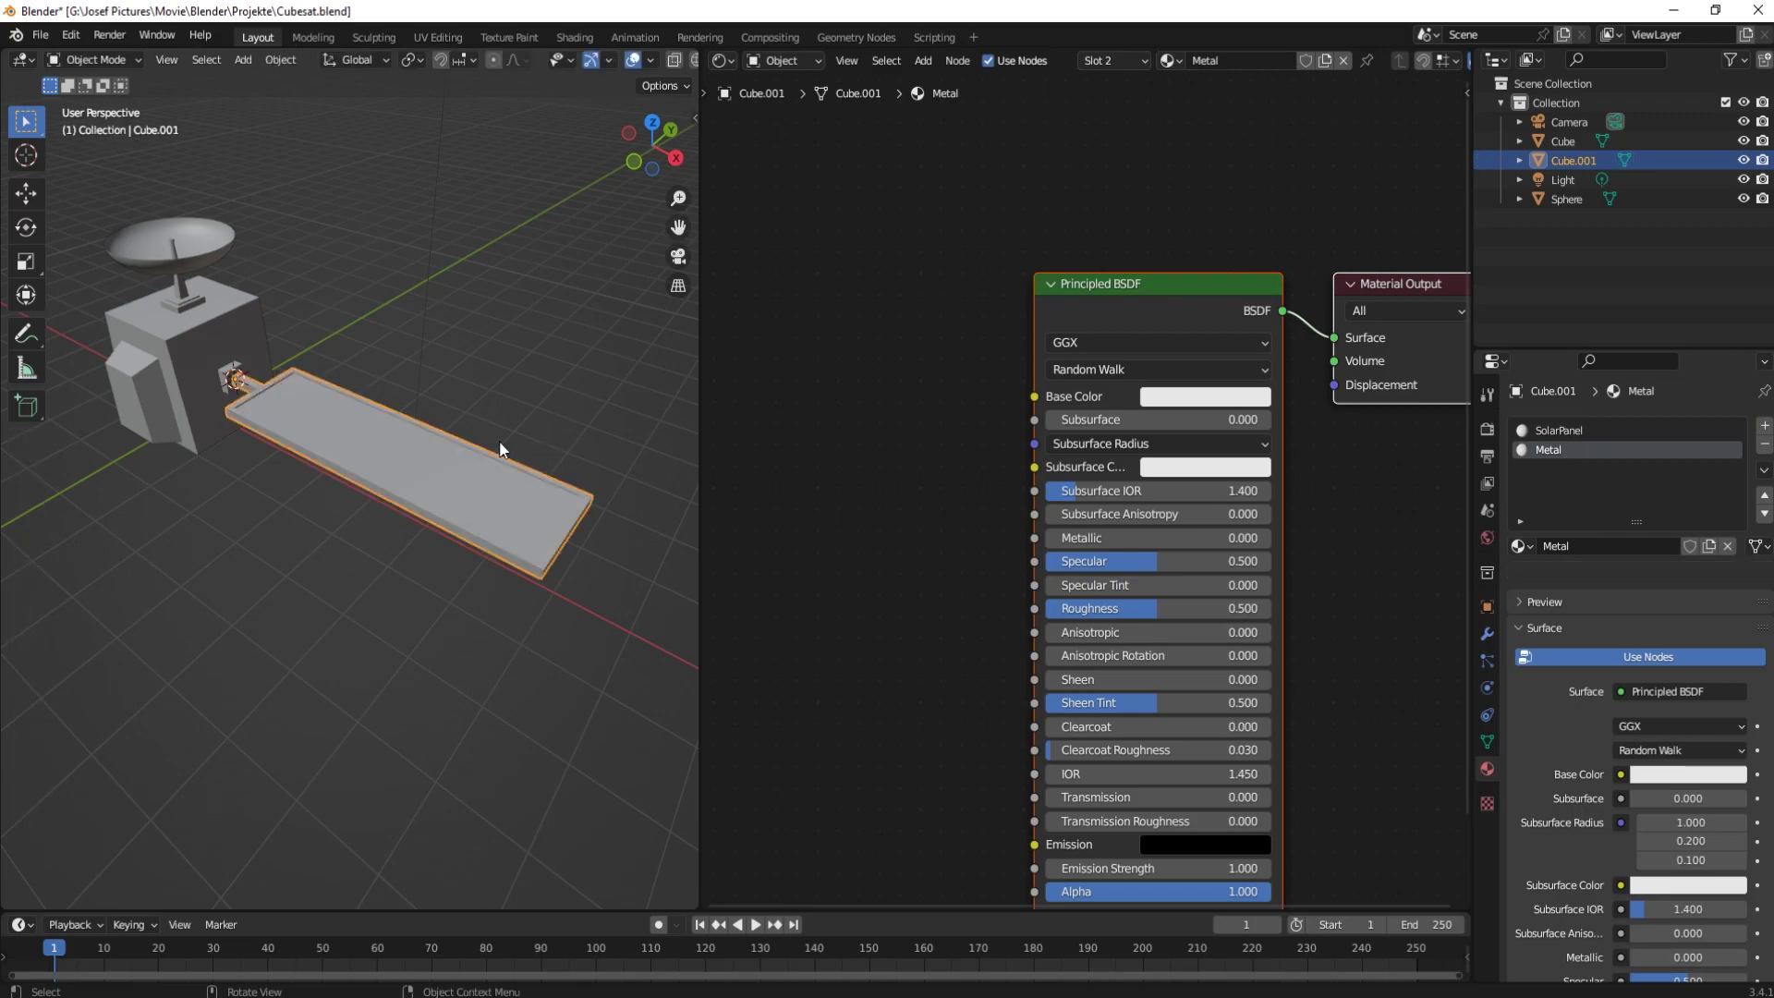
{"action": "left_click", "coordinate": [1534, 433]}
Step: Add a Brick Texture feeding the panel's Base Color and preview it in Material view
{"action": "key", "text": "shift+a"}
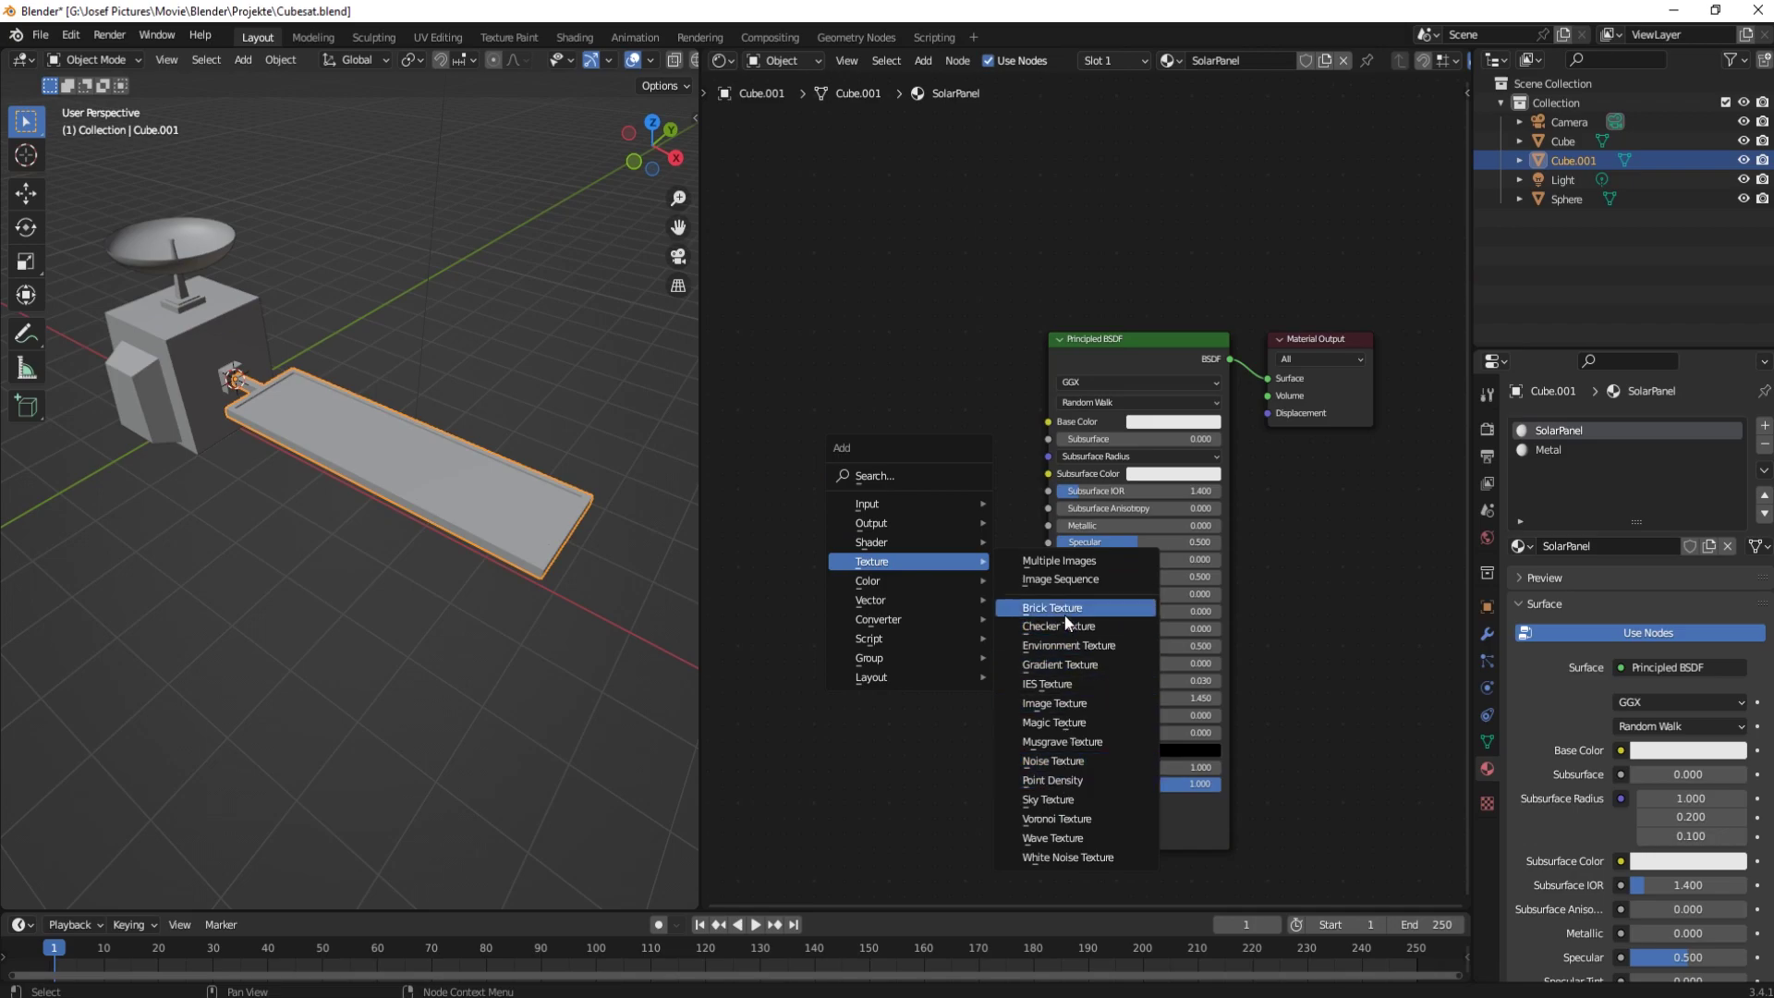
{"action": "left_click", "coordinate": [1052, 607]}
{"action": "left_click", "coordinate": [758, 259]}
{"action": "left_click_drag", "start_coordinate": [1047, 428], "coordinate": [1048, 421]}
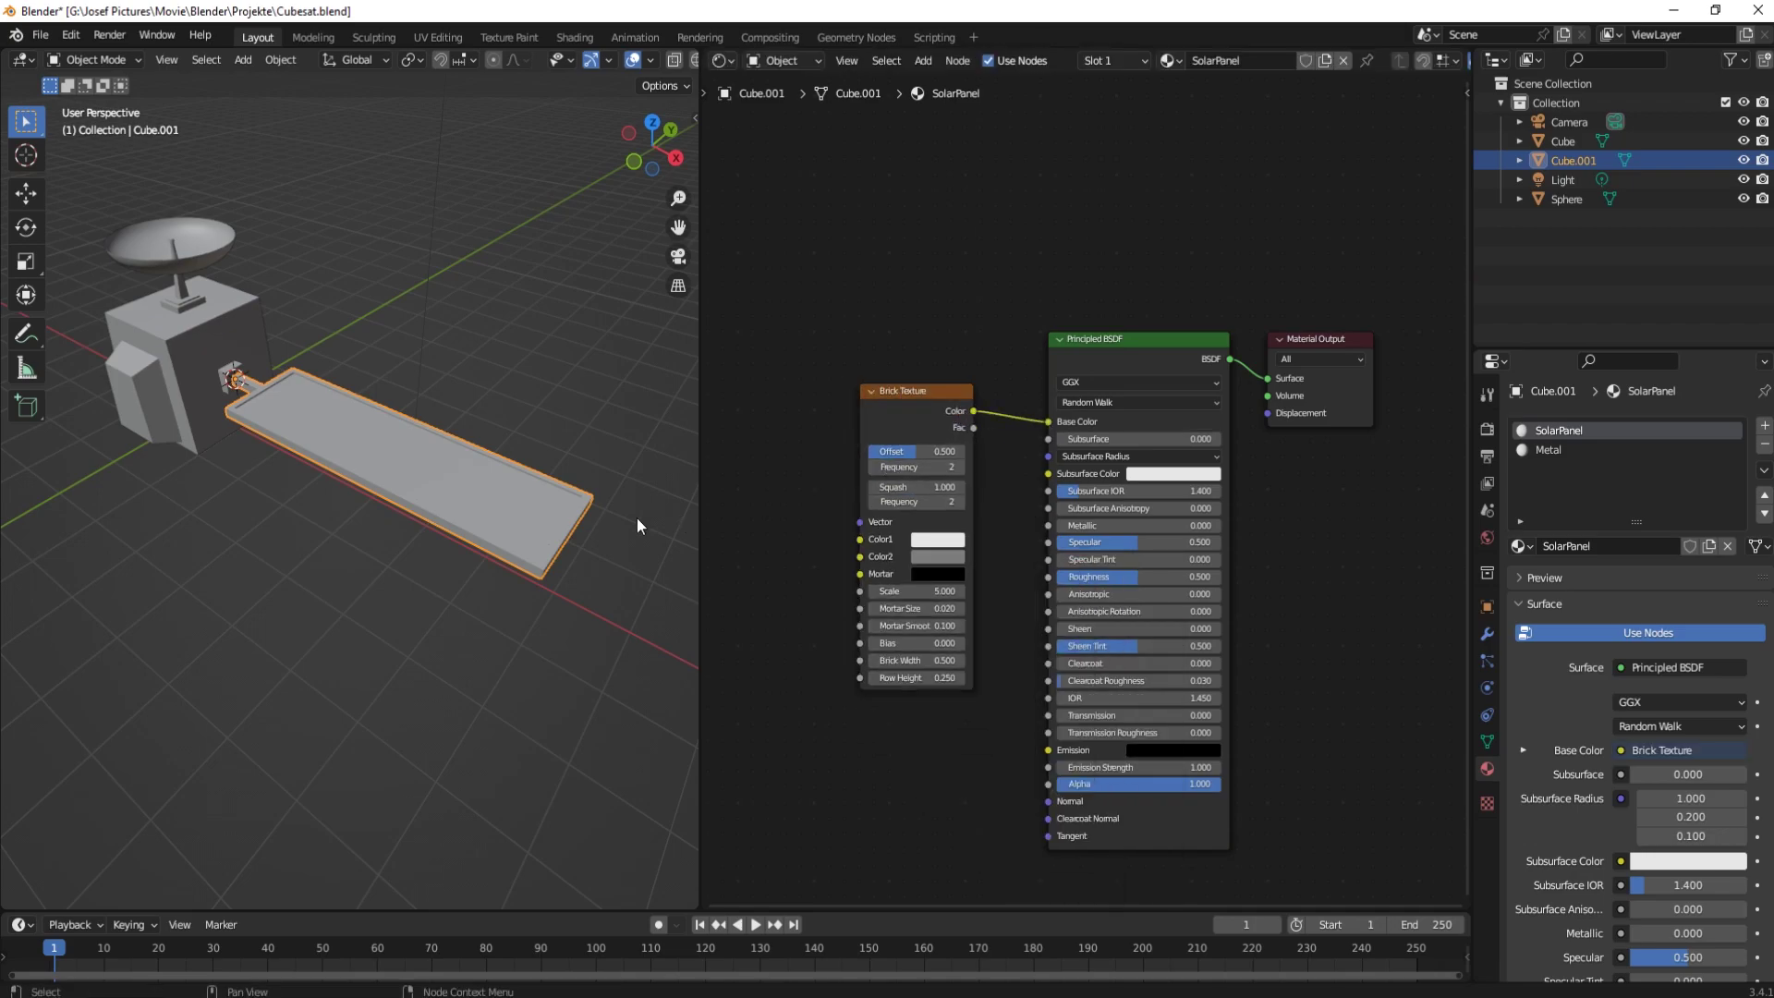
{"action": "scroll", "coordinate": [490, 445], "scroll_direction": "up", "scroll_amount": 3}
{"action": "scroll", "coordinate": [632, 63], "scroll_direction": "down", "scroll_amount": 3}
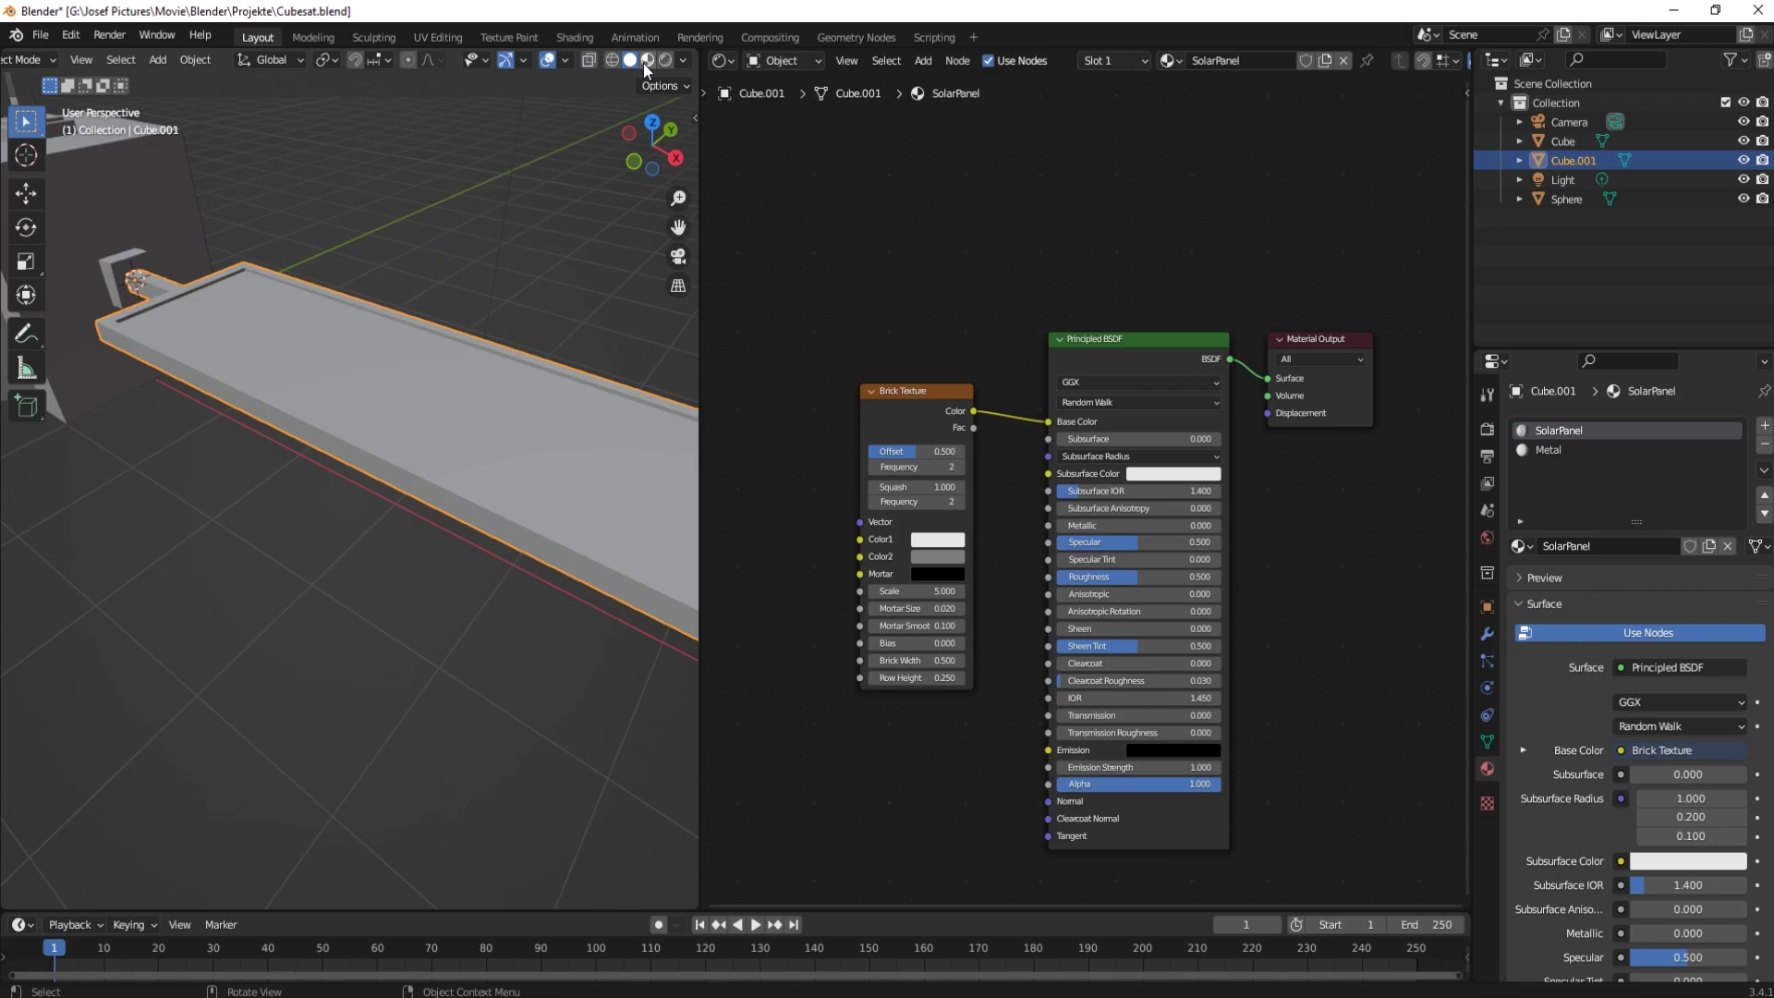
{"action": "left_click", "coordinate": [652, 63]}
{"action": "middle_click_drag", "start_coordinate": [545, 305], "coordinate": [511, 391]}
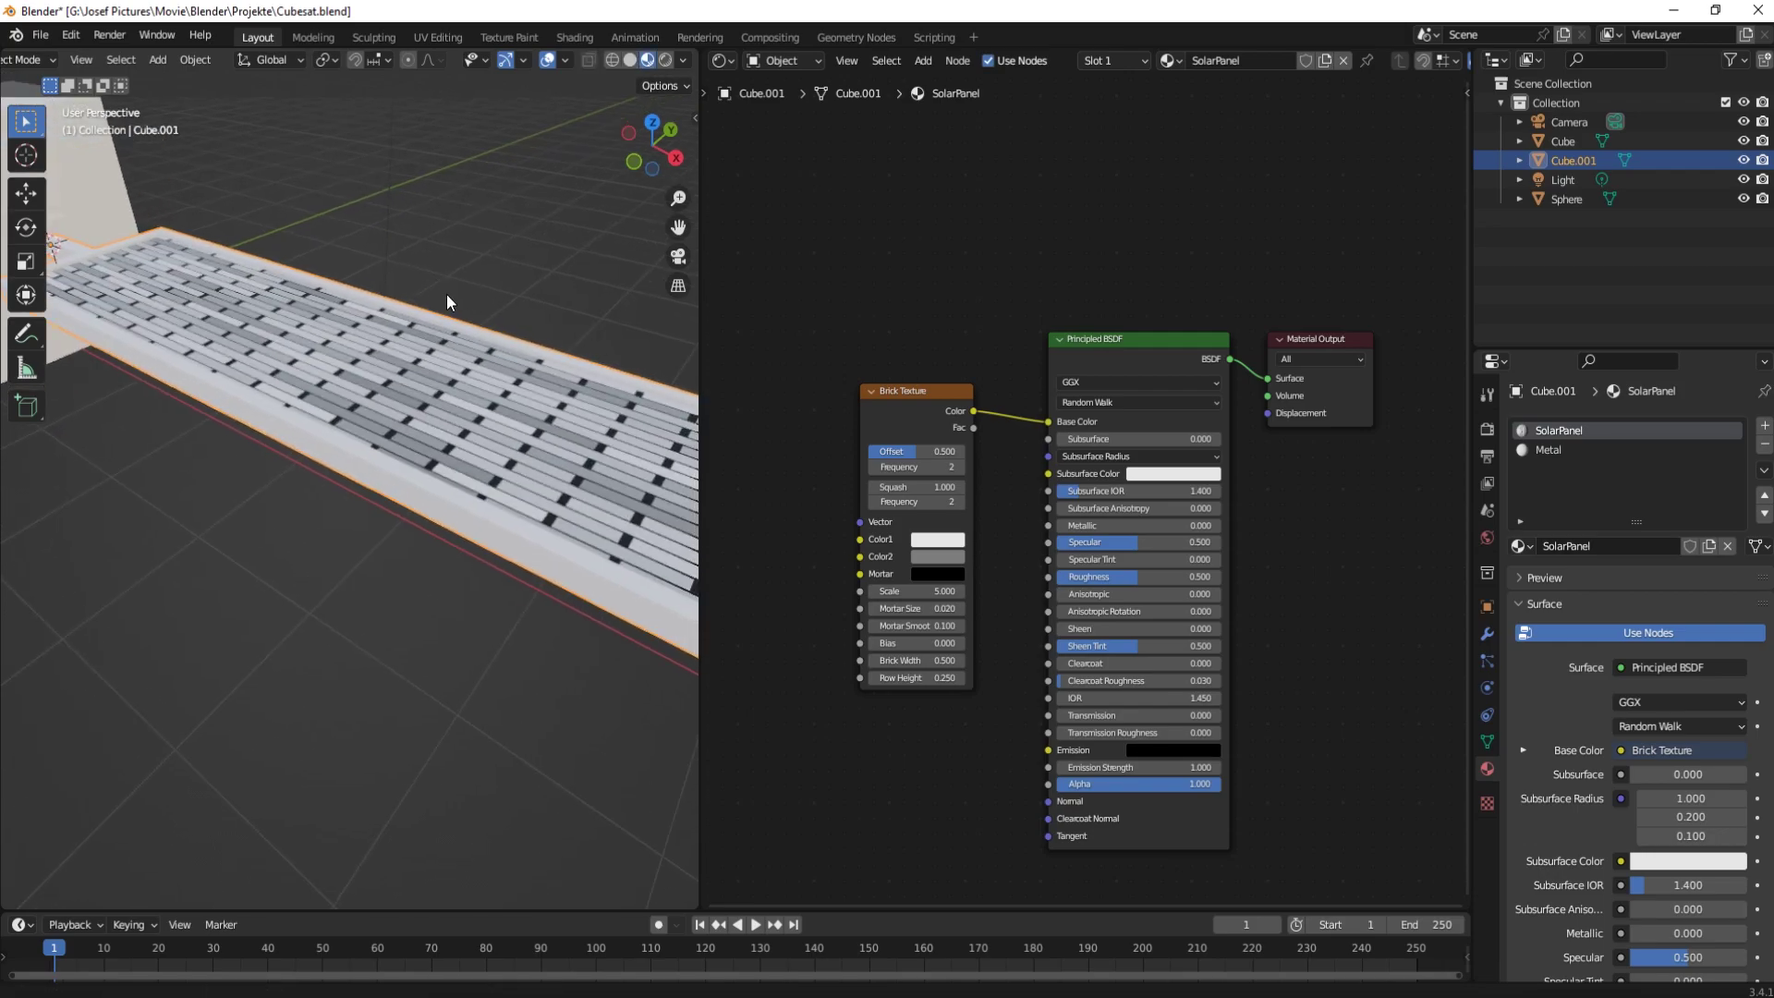
{"action": "key", "text": "ctrl+s"}
Step: Add mapping nodes to the bricks, set Frequency 1 and scale the pattern 3 along X
{"action": "scroll", "coordinate": [535, 418], "scroll_direction": "up", "scroll_amount": 3}
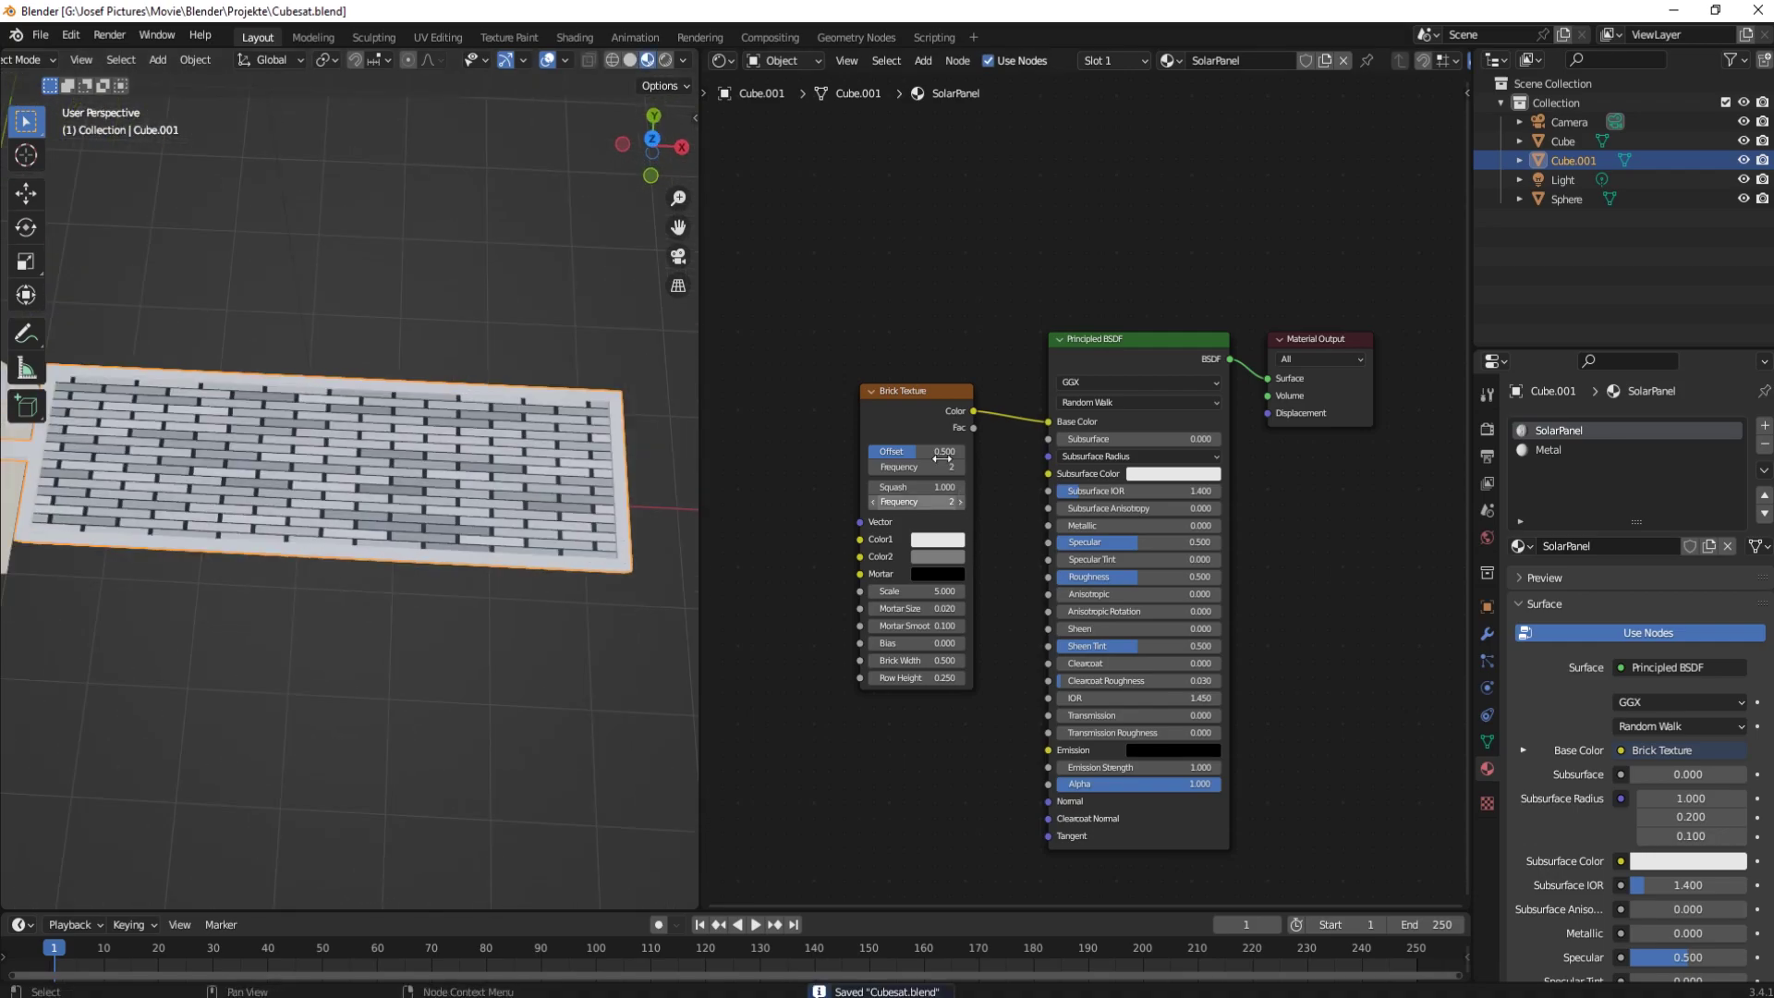
{"action": "left_click", "coordinate": [913, 416]}
{"action": "key", "text": "ctrl+t"}
{"action": "middle_click_drag", "start_coordinate": [902, 446], "coordinate": [1139, 475]}
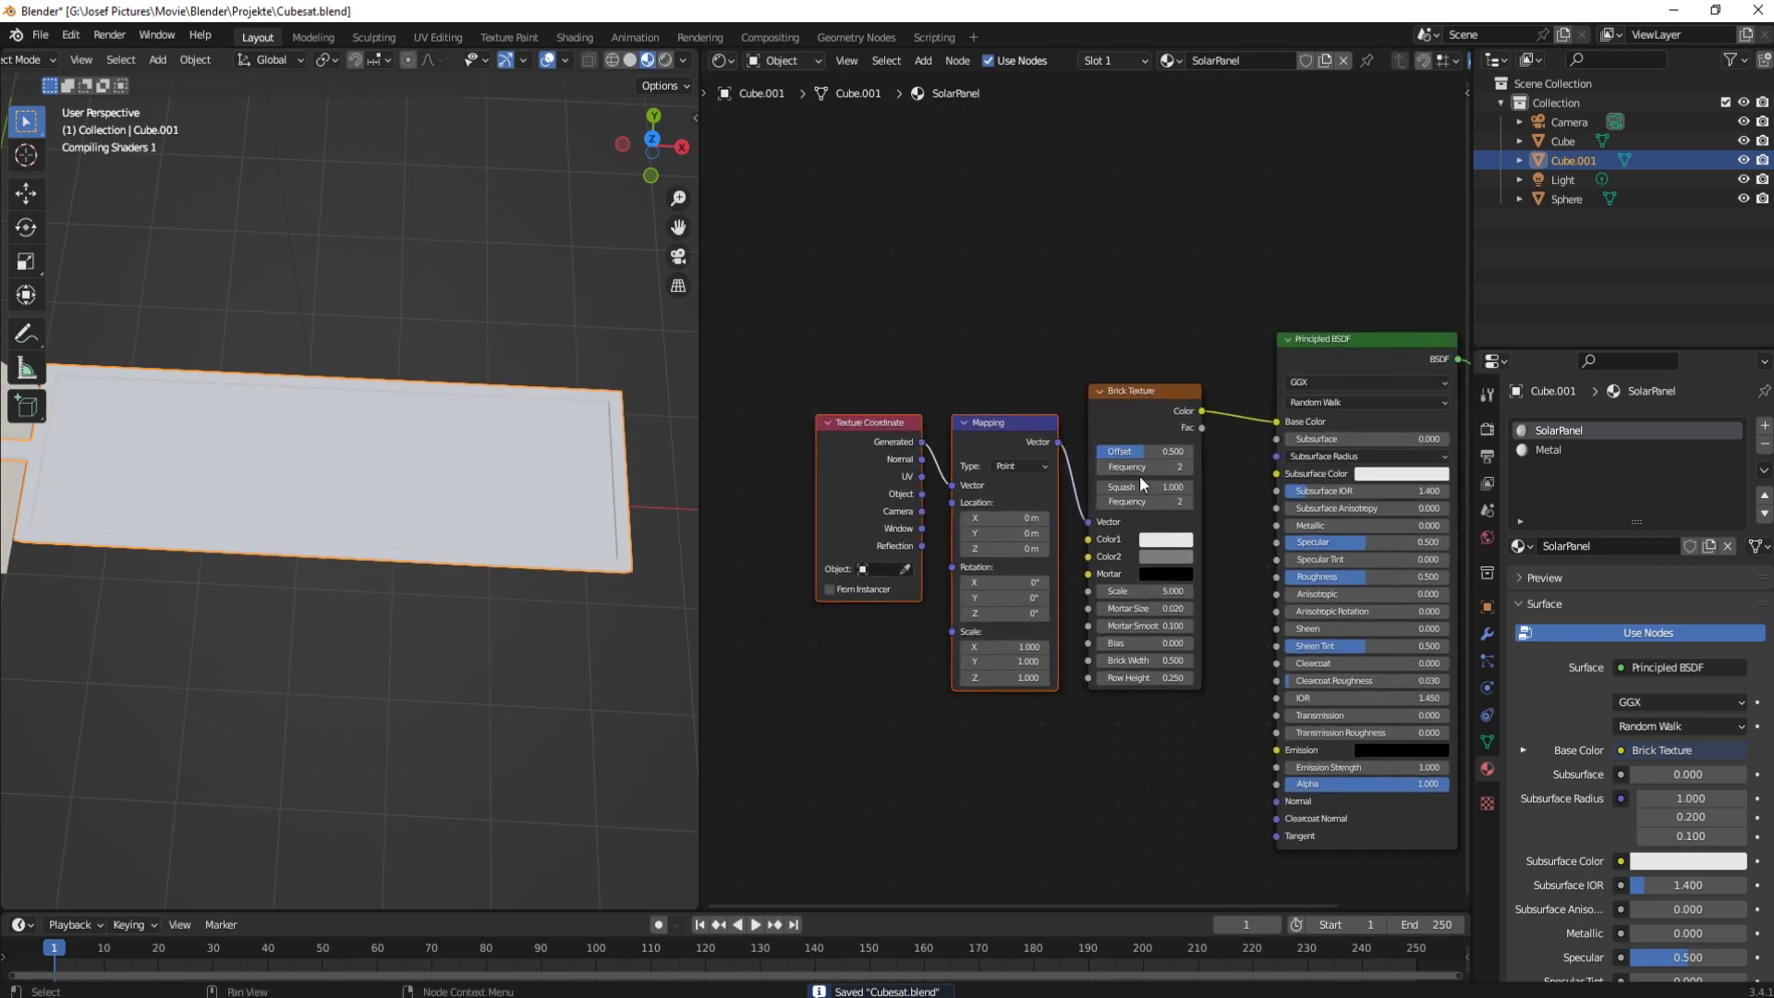
{"action": "scroll", "coordinate": [1109, 498], "scroll_direction": "up", "scroll_amount": 2}
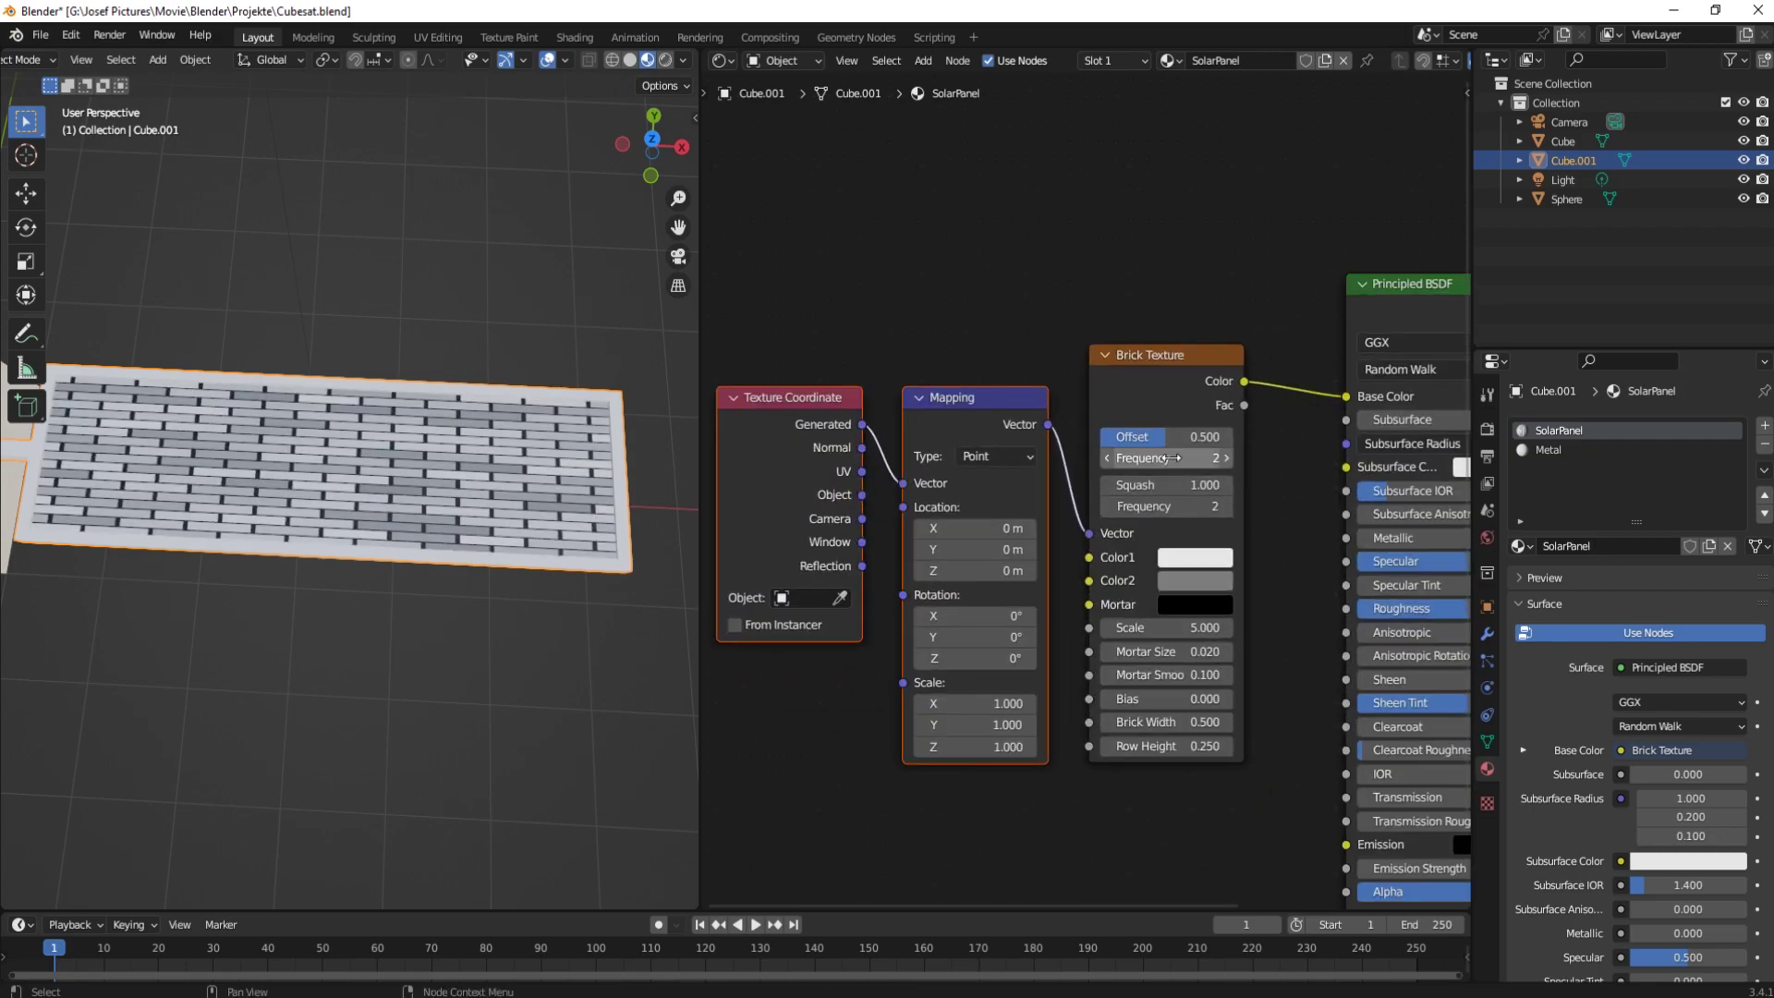
{"action": "type", "text": "1"}
{"action": "key", "text": "Return"}
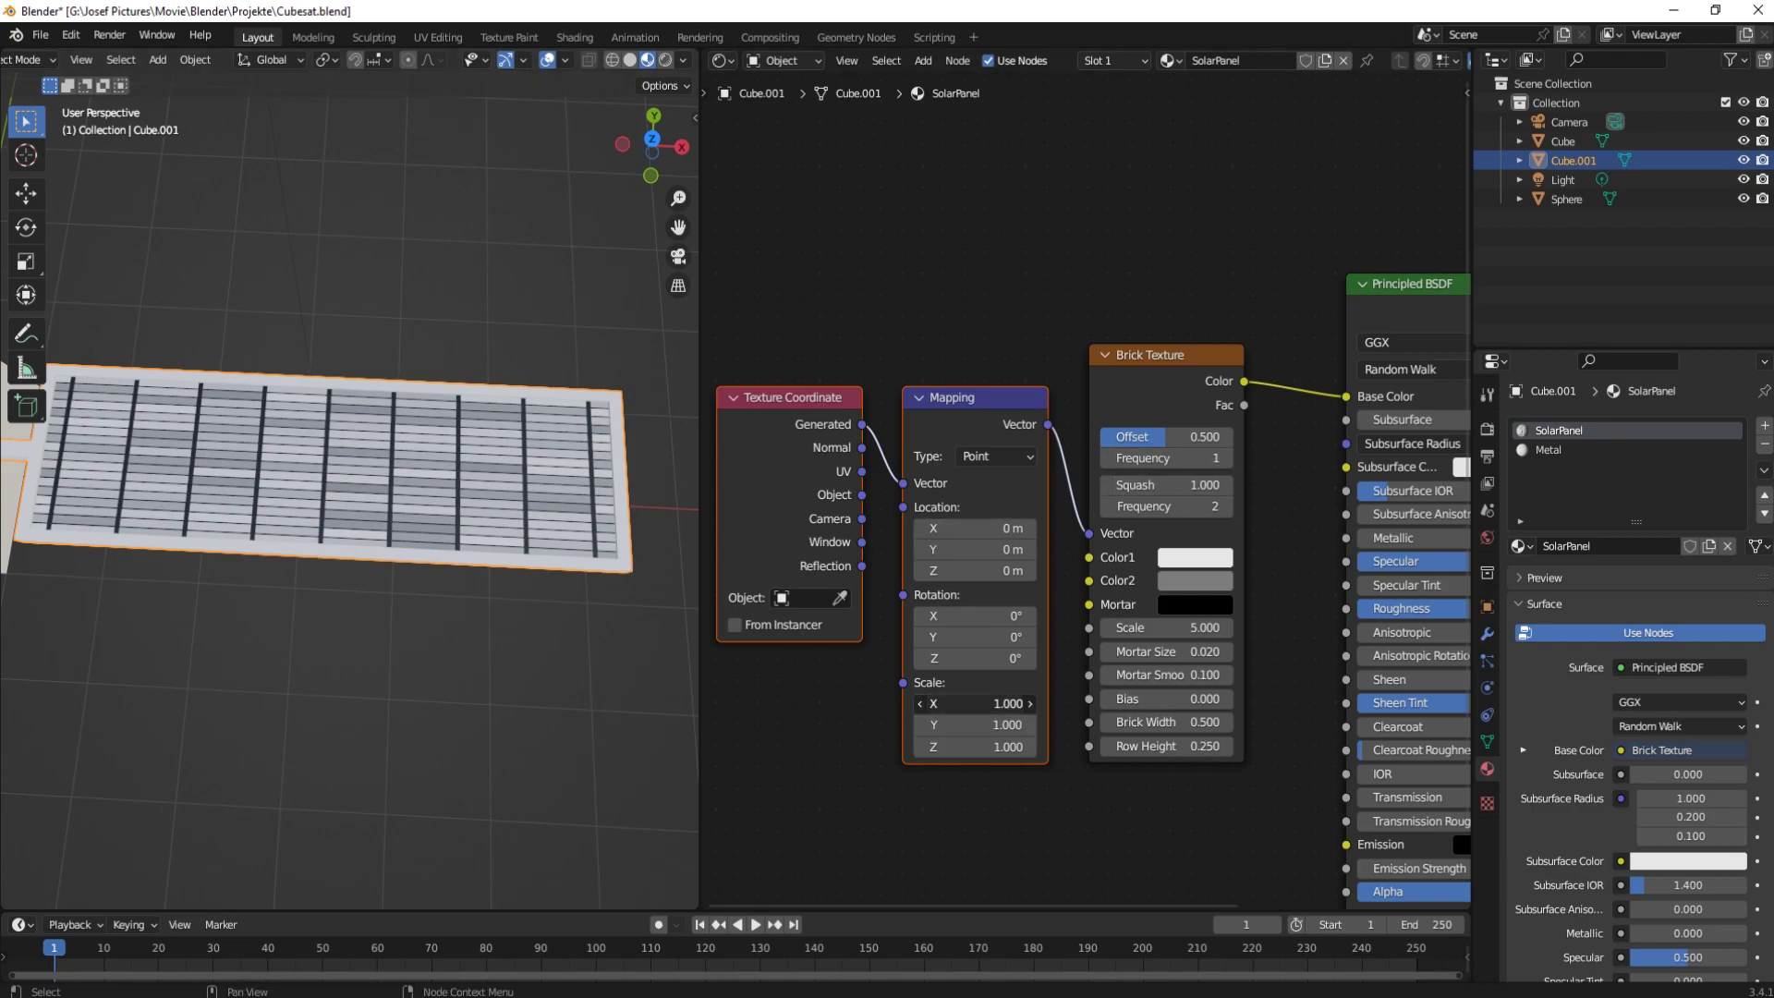
{"action": "left_click_drag", "start_coordinate": [975, 703], "coordinate": [1011, 703]}
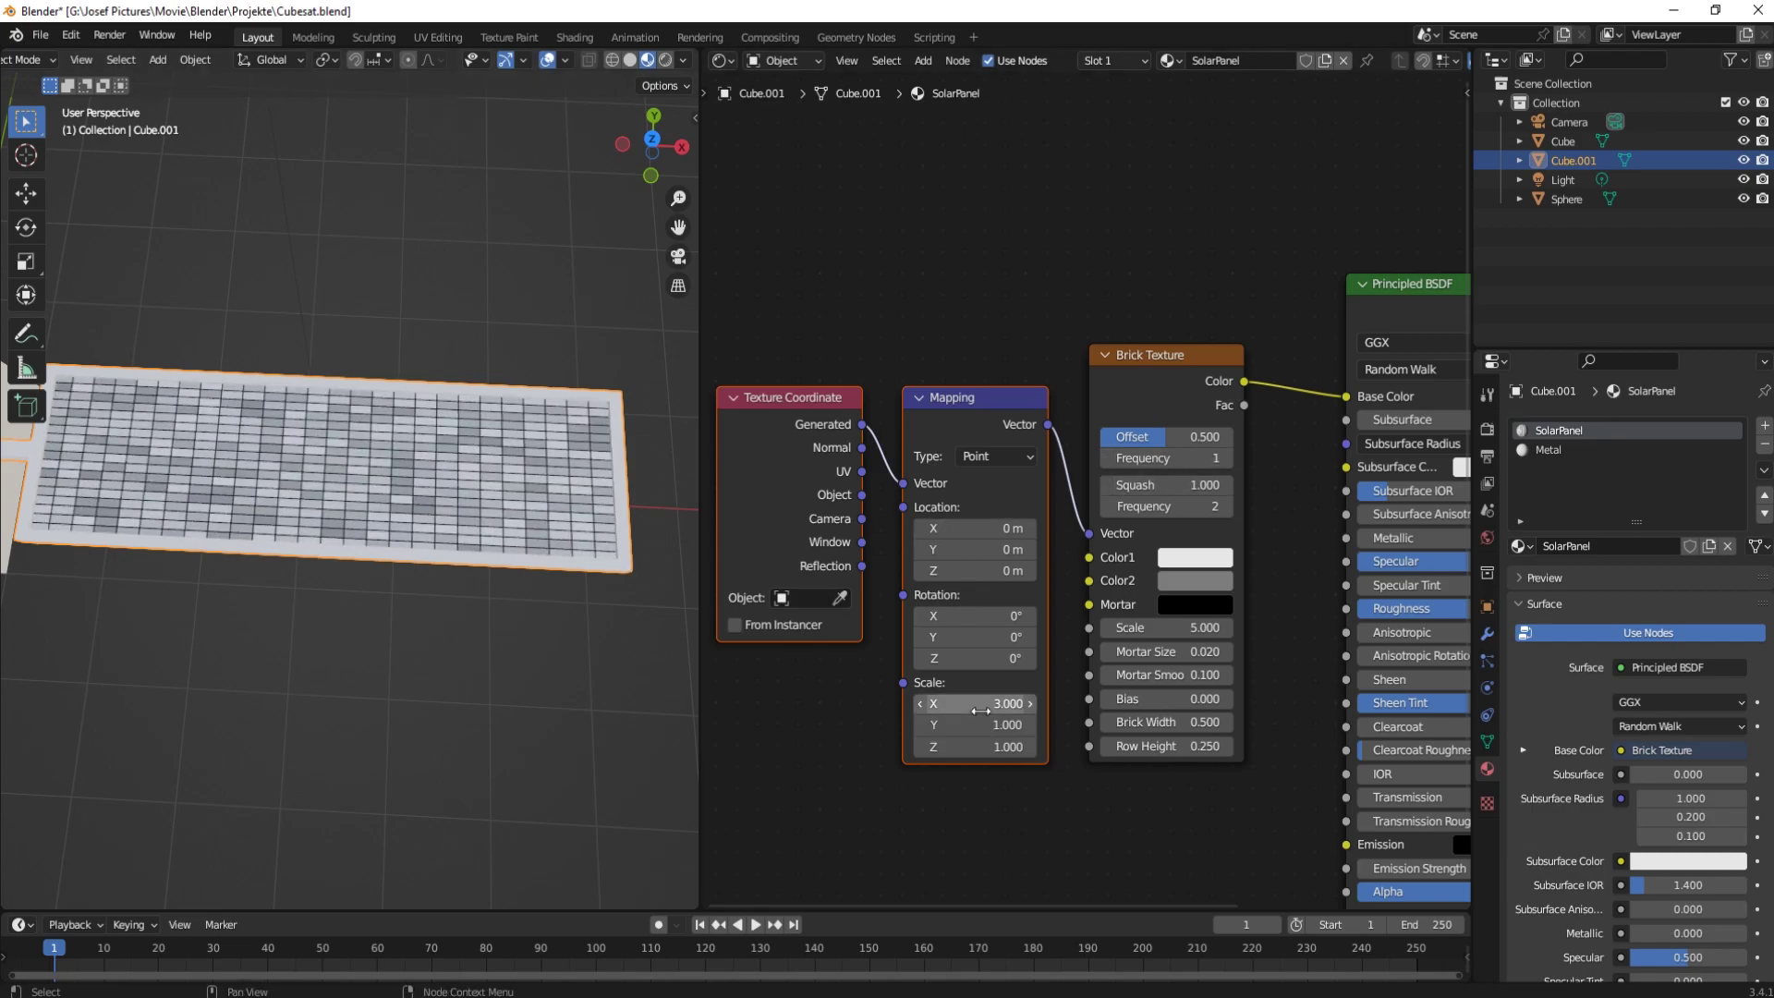
Step: Set the brick Color2 and Color1 to blue shades
{"action": "left_click", "coordinate": [1209, 580]}
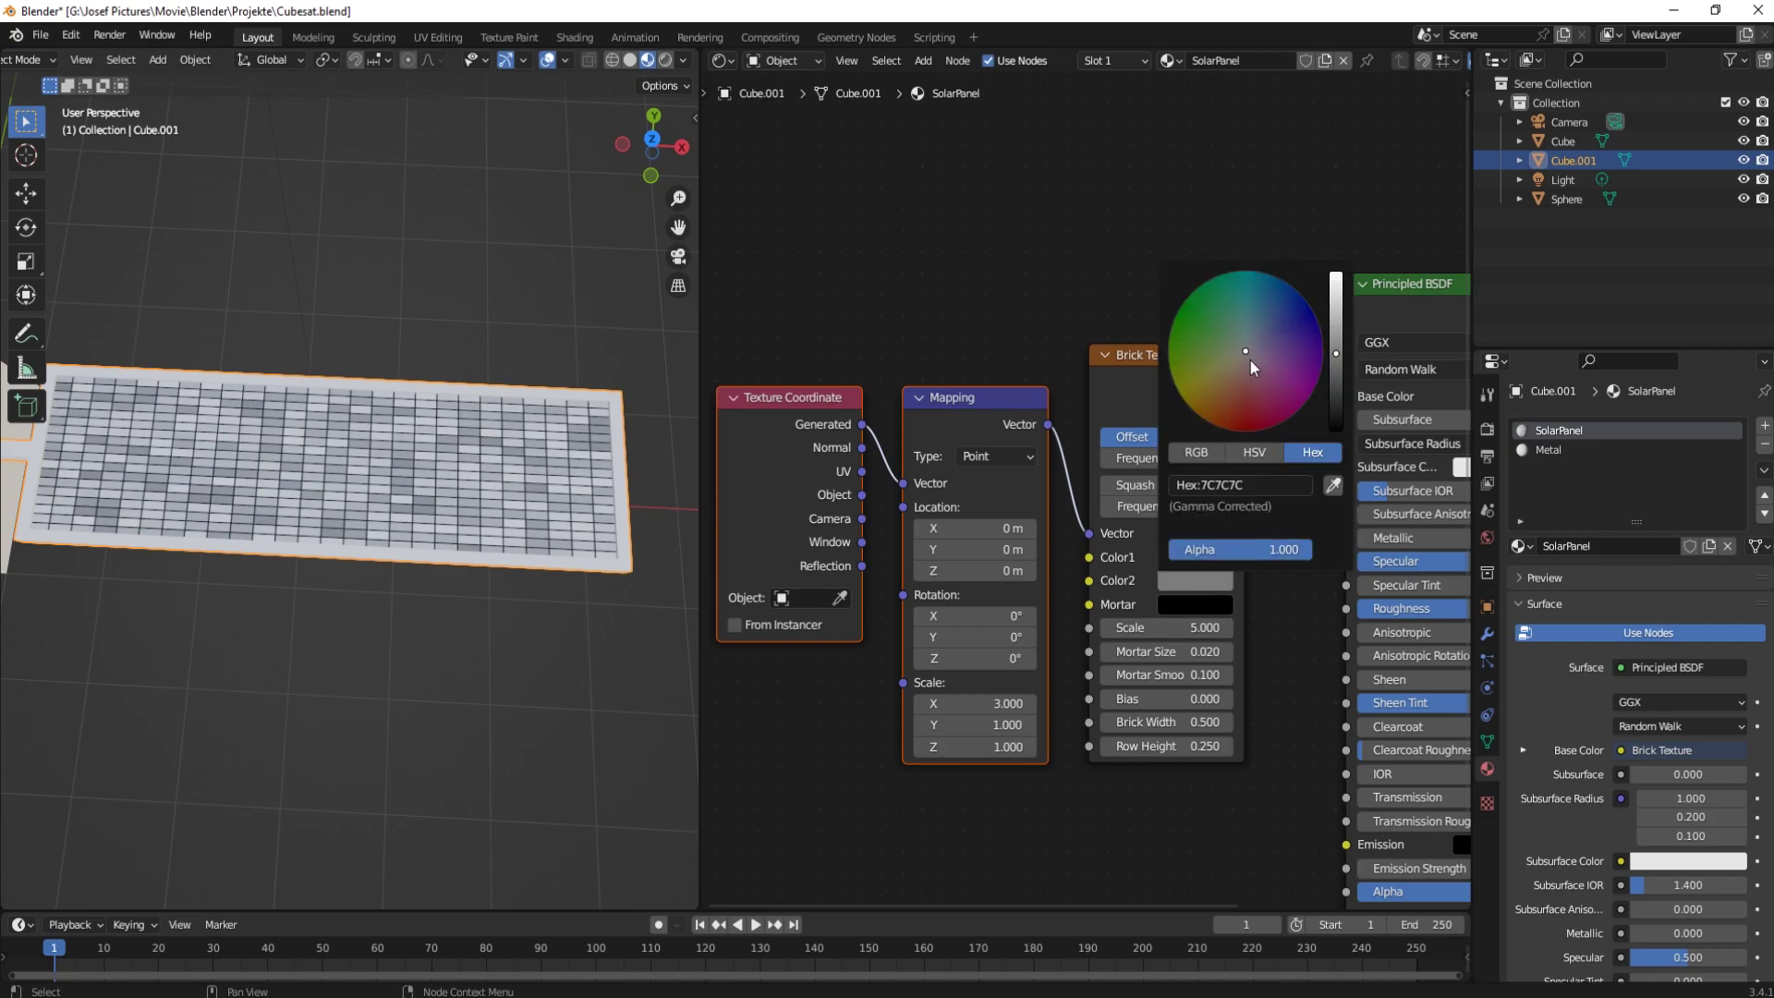
{"action": "left_click_drag", "start_coordinate": [1253, 367], "coordinate": [1275, 305]}
{"action": "left_click", "coordinate": [1192, 558]}
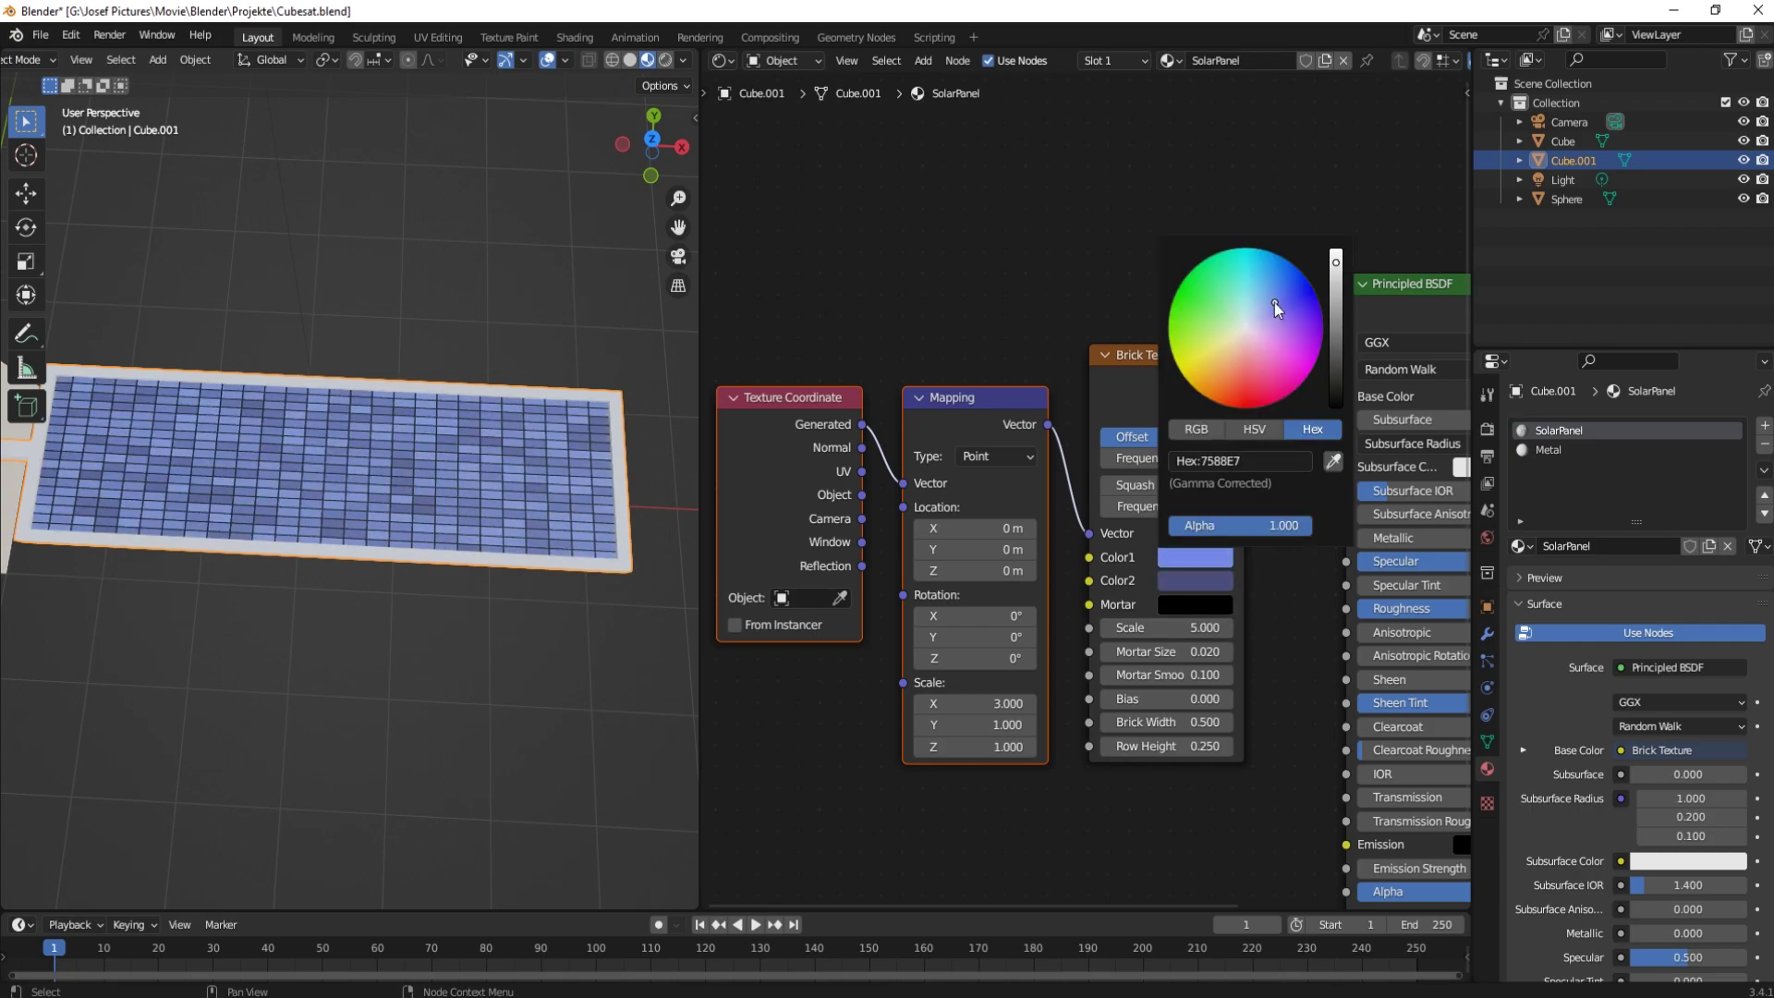
{"action": "middle_click_drag", "start_coordinate": [517, 462], "coordinate": [667, 70]}
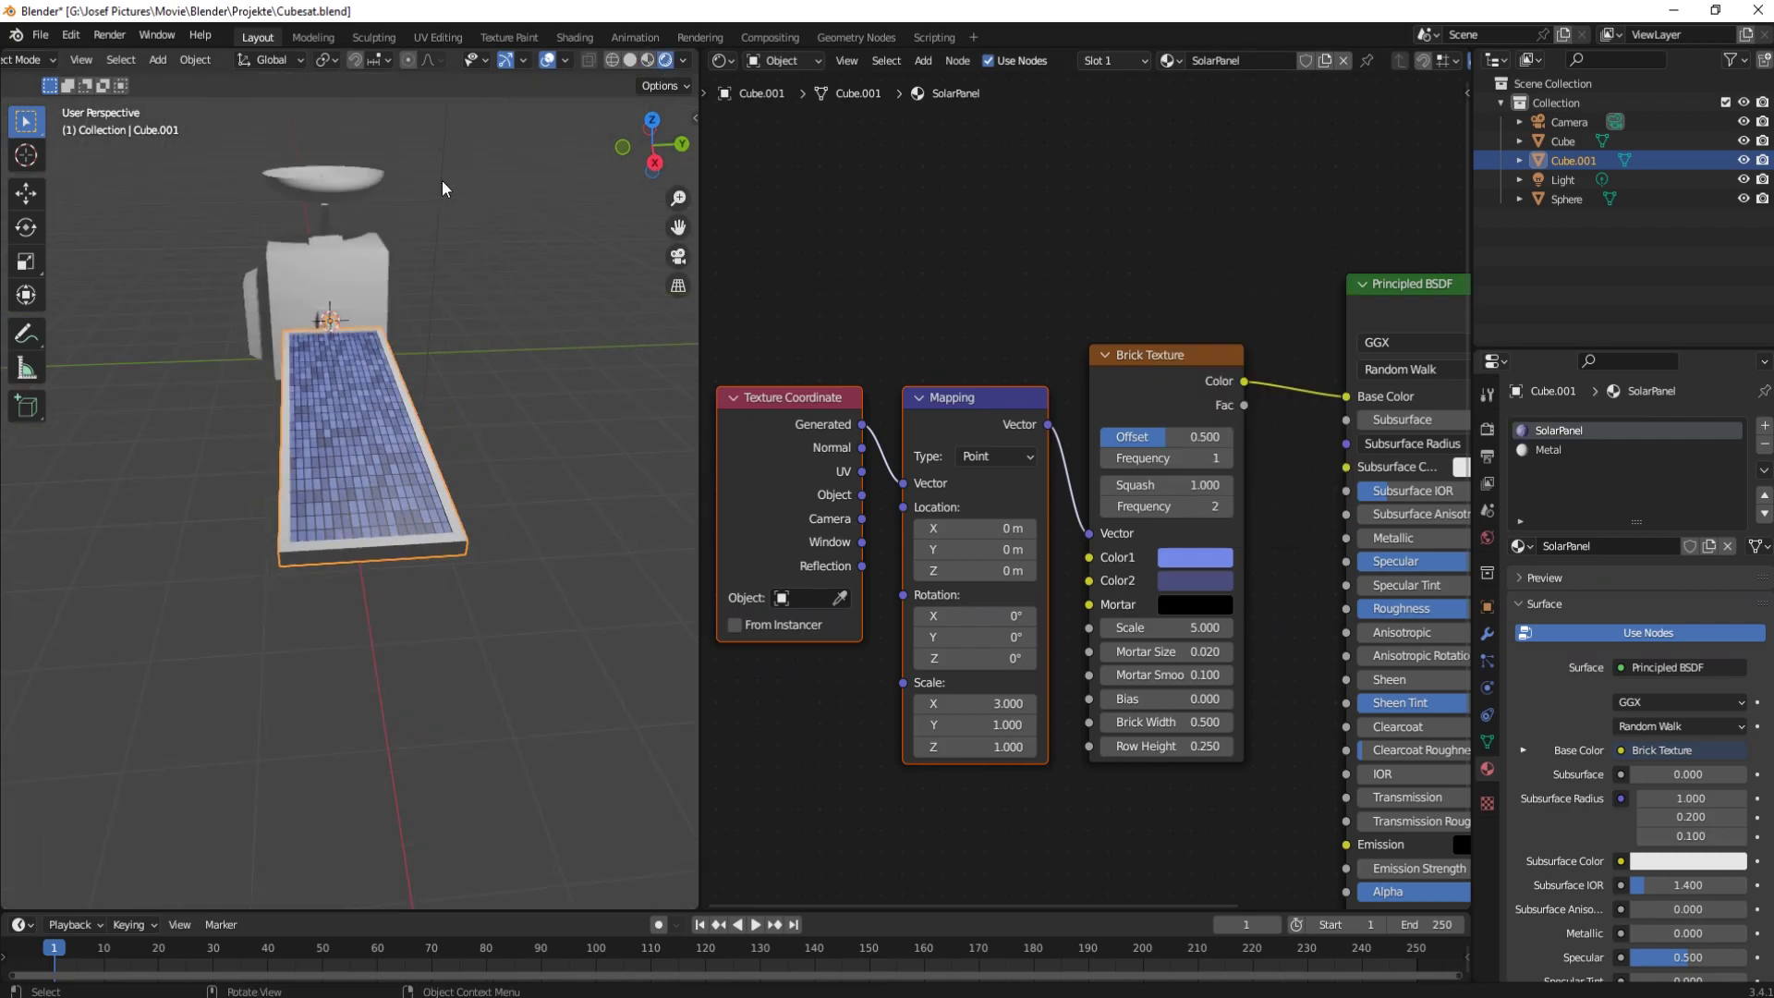
{"action": "left_click", "coordinate": [1563, 179]}
Step: Make the light a Sun of strength 5, switch rendering to Cycles, and reselect the panel
{"action": "left_click", "coordinate": [1616, 512]}
{"action": "left_click", "coordinate": [1486, 429]}
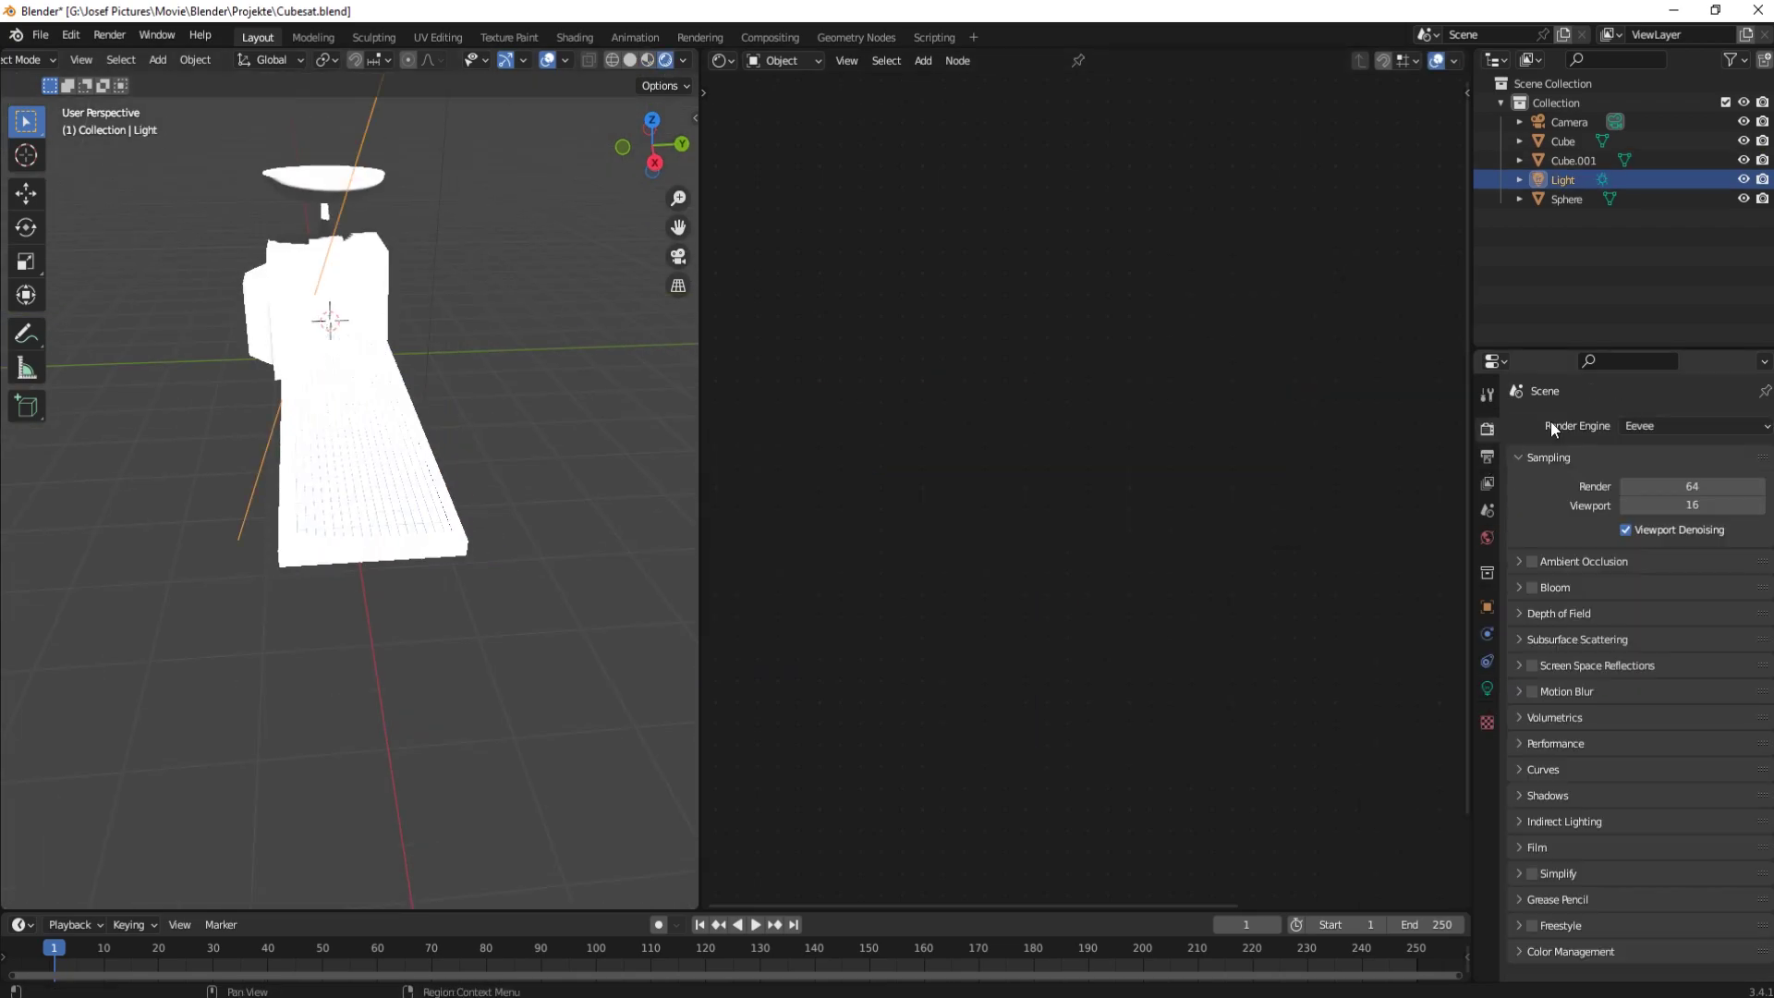
{"action": "left_click", "coordinate": [1649, 425]}
{"action": "left_click", "coordinate": [1649, 491]}
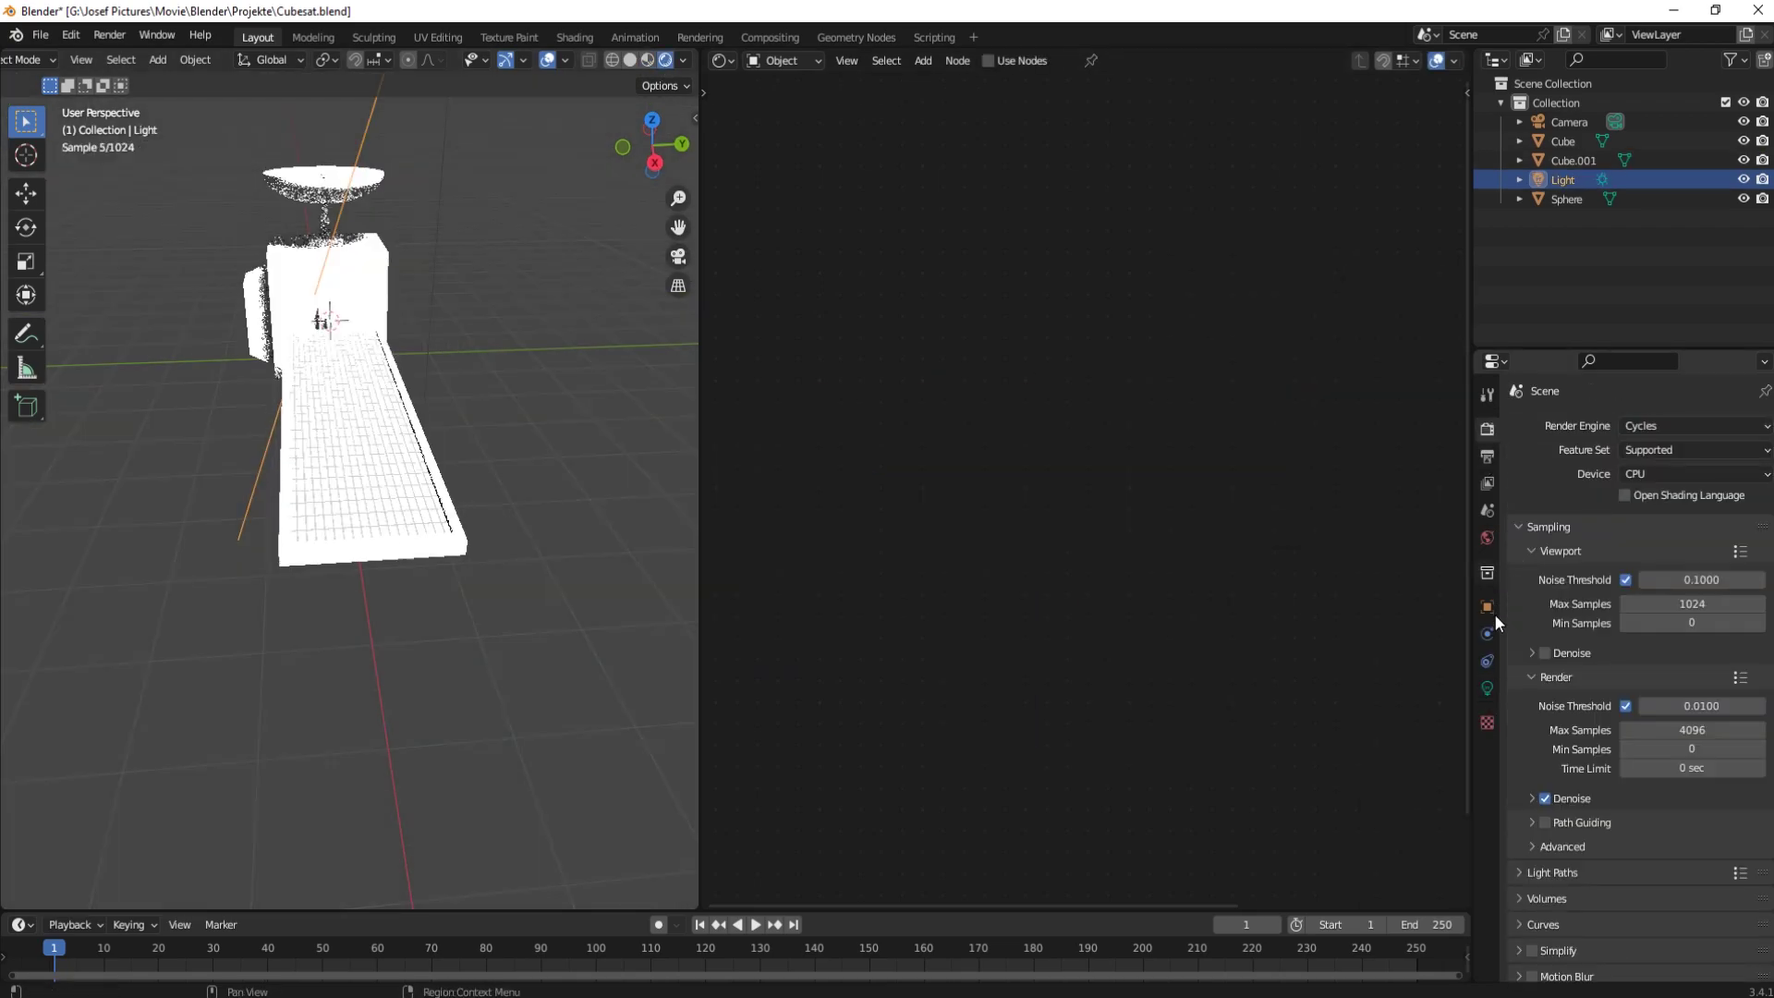
{"action": "left_click", "coordinate": [1486, 689]}
{"action": "key", "text": "Return"}
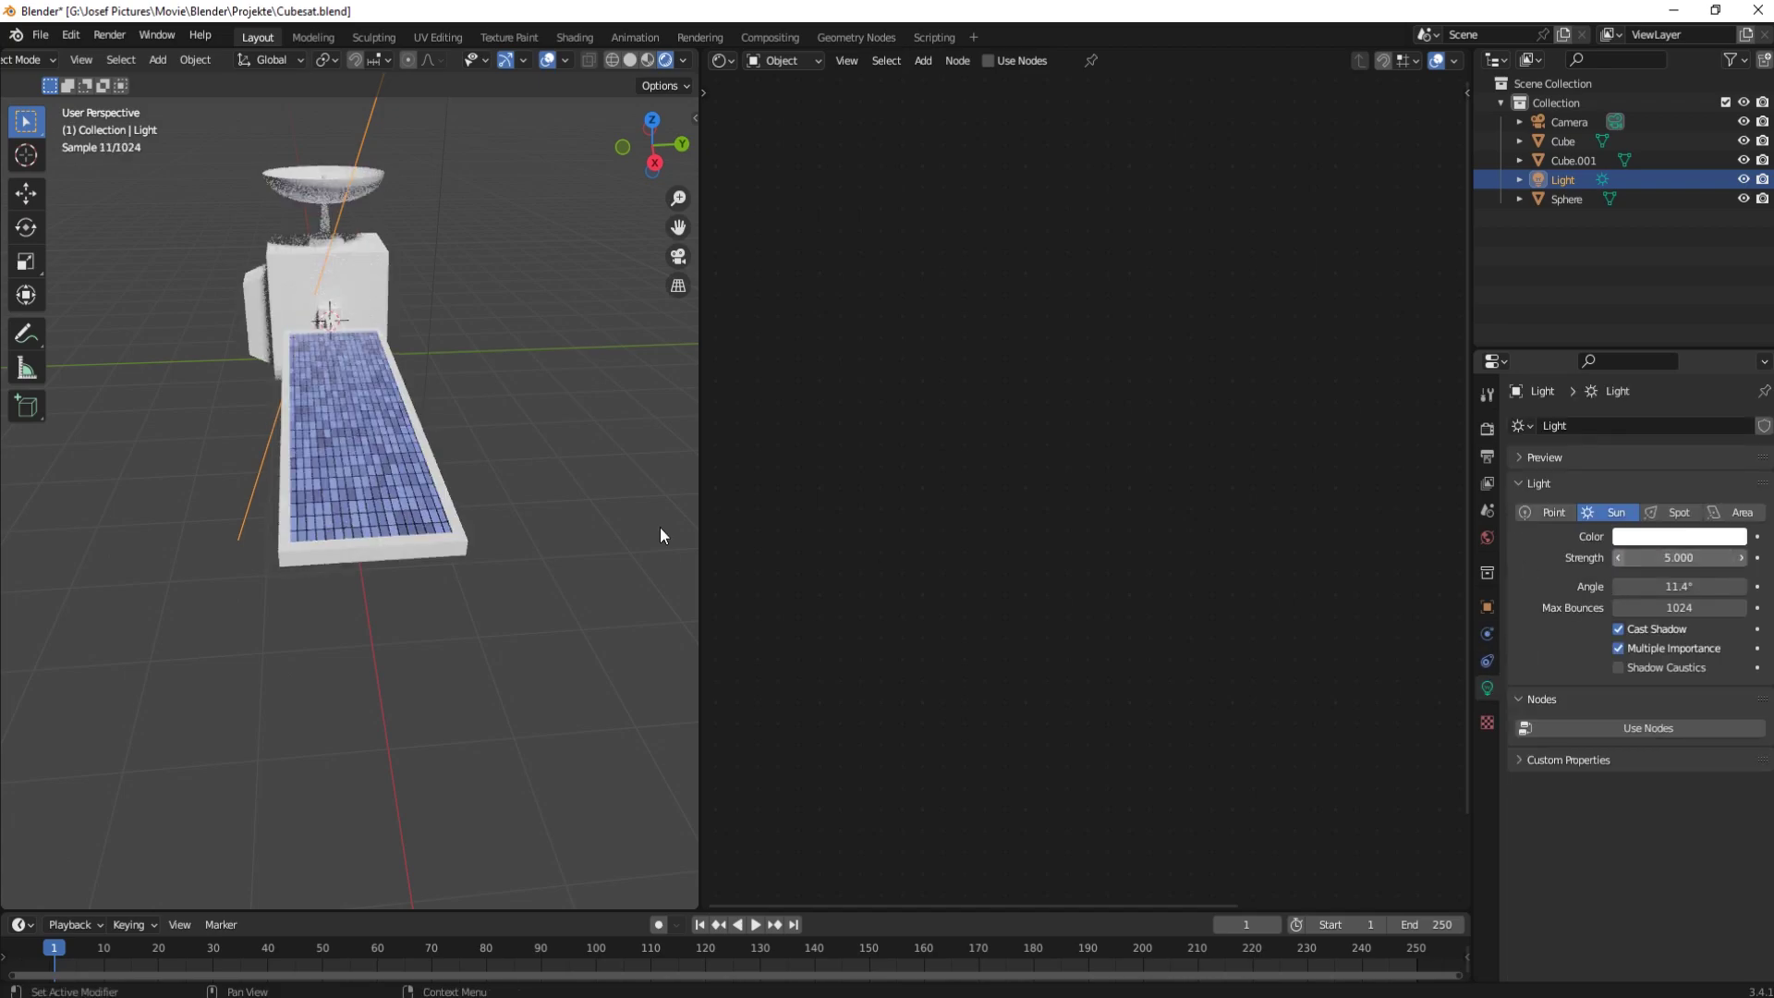
{"action": "left_click", "coordinate": [336, 432]}
{"action": "mouse_move", "coordinate": [388, 423]}
{"action": "middle_mouse_down"}
{"action": "mouse_move", "coordinate": [358, 384]}
{"action": "mouse_move", "coordinate": [525, 360]}
{"action": "mouse_move", "coordinate": [536, 412]}
{"action": "mouse_move", "coordinate": [516, 408]}
{"action": "middle_mouse_up"}
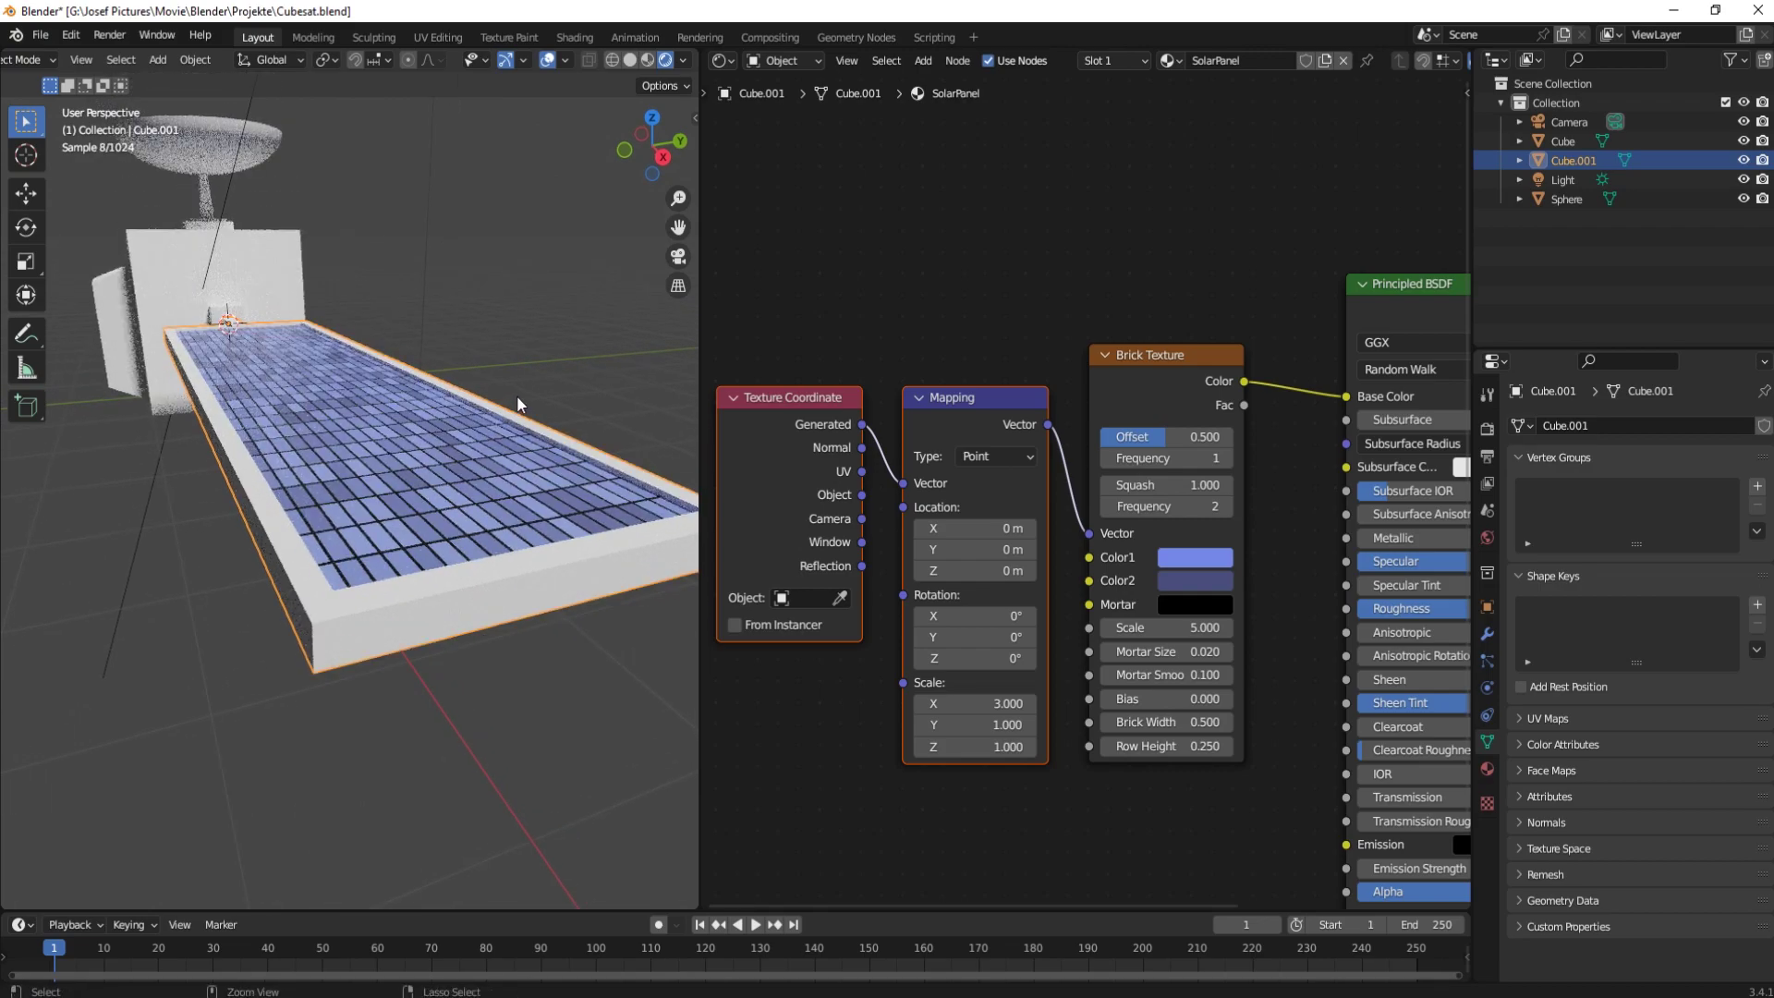
Step: Save, then link the brick texture's colour to the shader's Roughness input
{"action": "key", "text": "ctrl+s"}
{"action": "mouse_move", "coordinate": [1115, 527]}
{"action": "middle_mouse_down"}
{"action": "mouse_move", "coordinate": [983, 517]}
{"action": "mouse_move", "coordinate": [790, 432]}
{"action": "middle_mouse_up"}
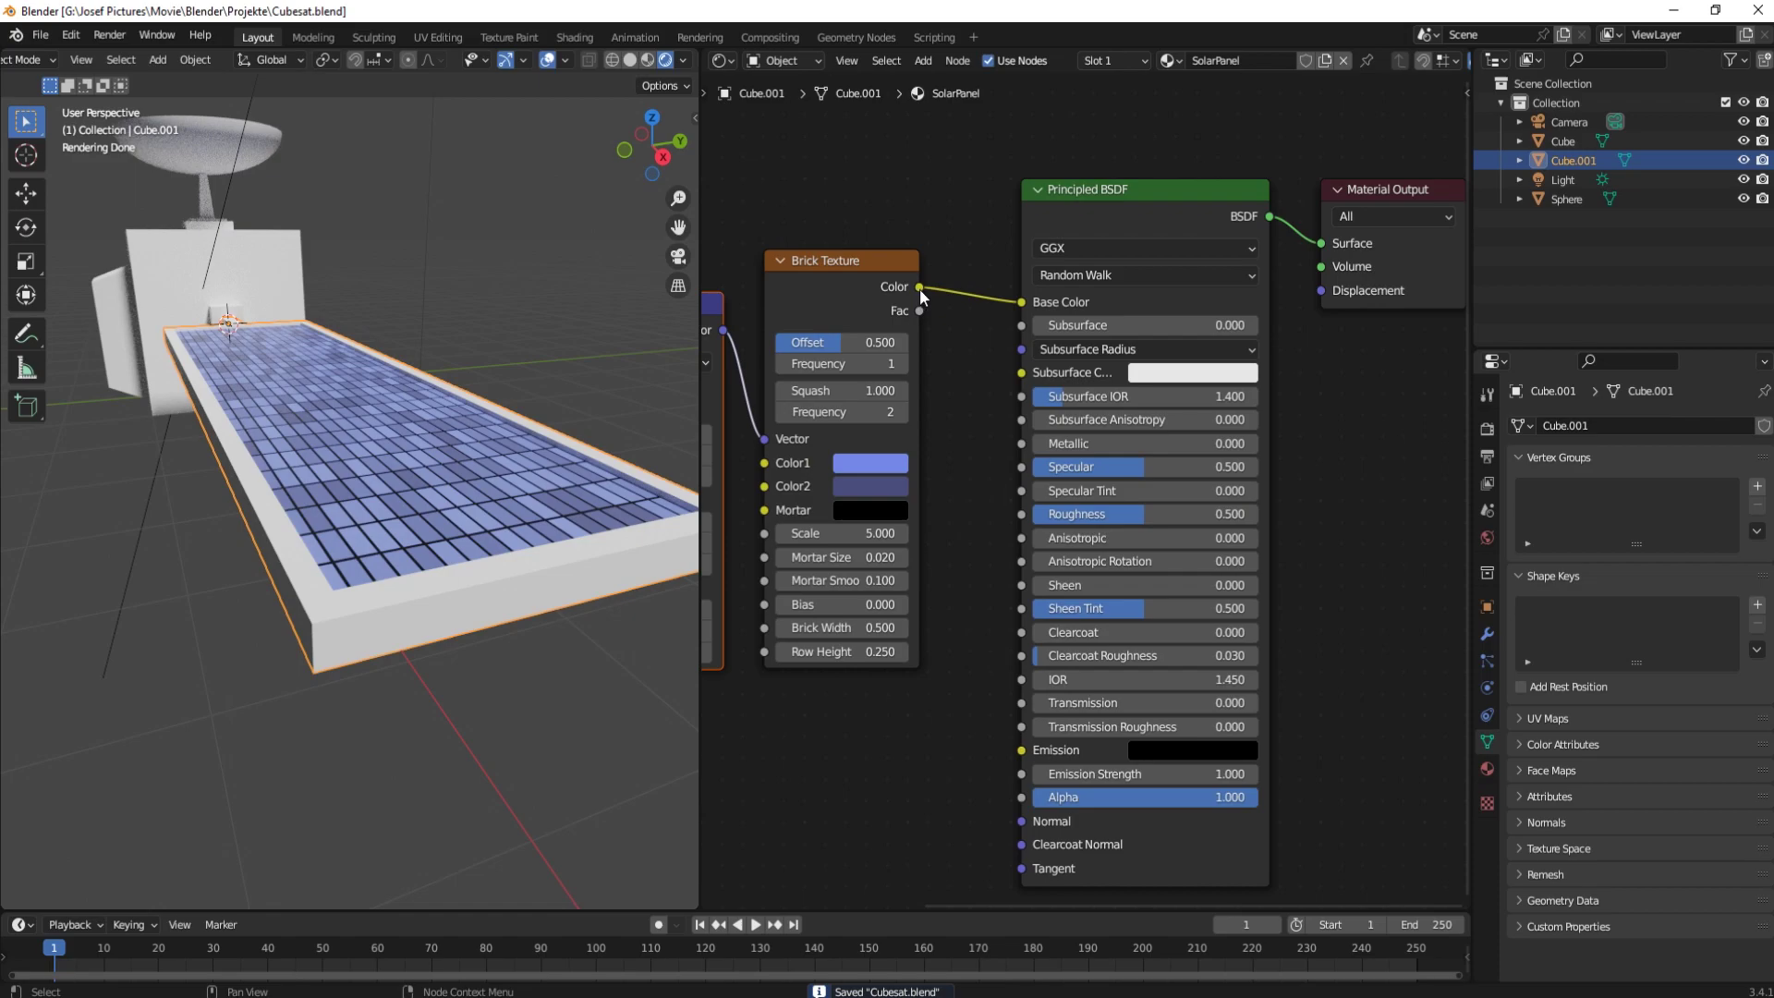
{"action": "left_click_drag", "start_coordinate": [919, 287], "coordinate": [979, 246]}
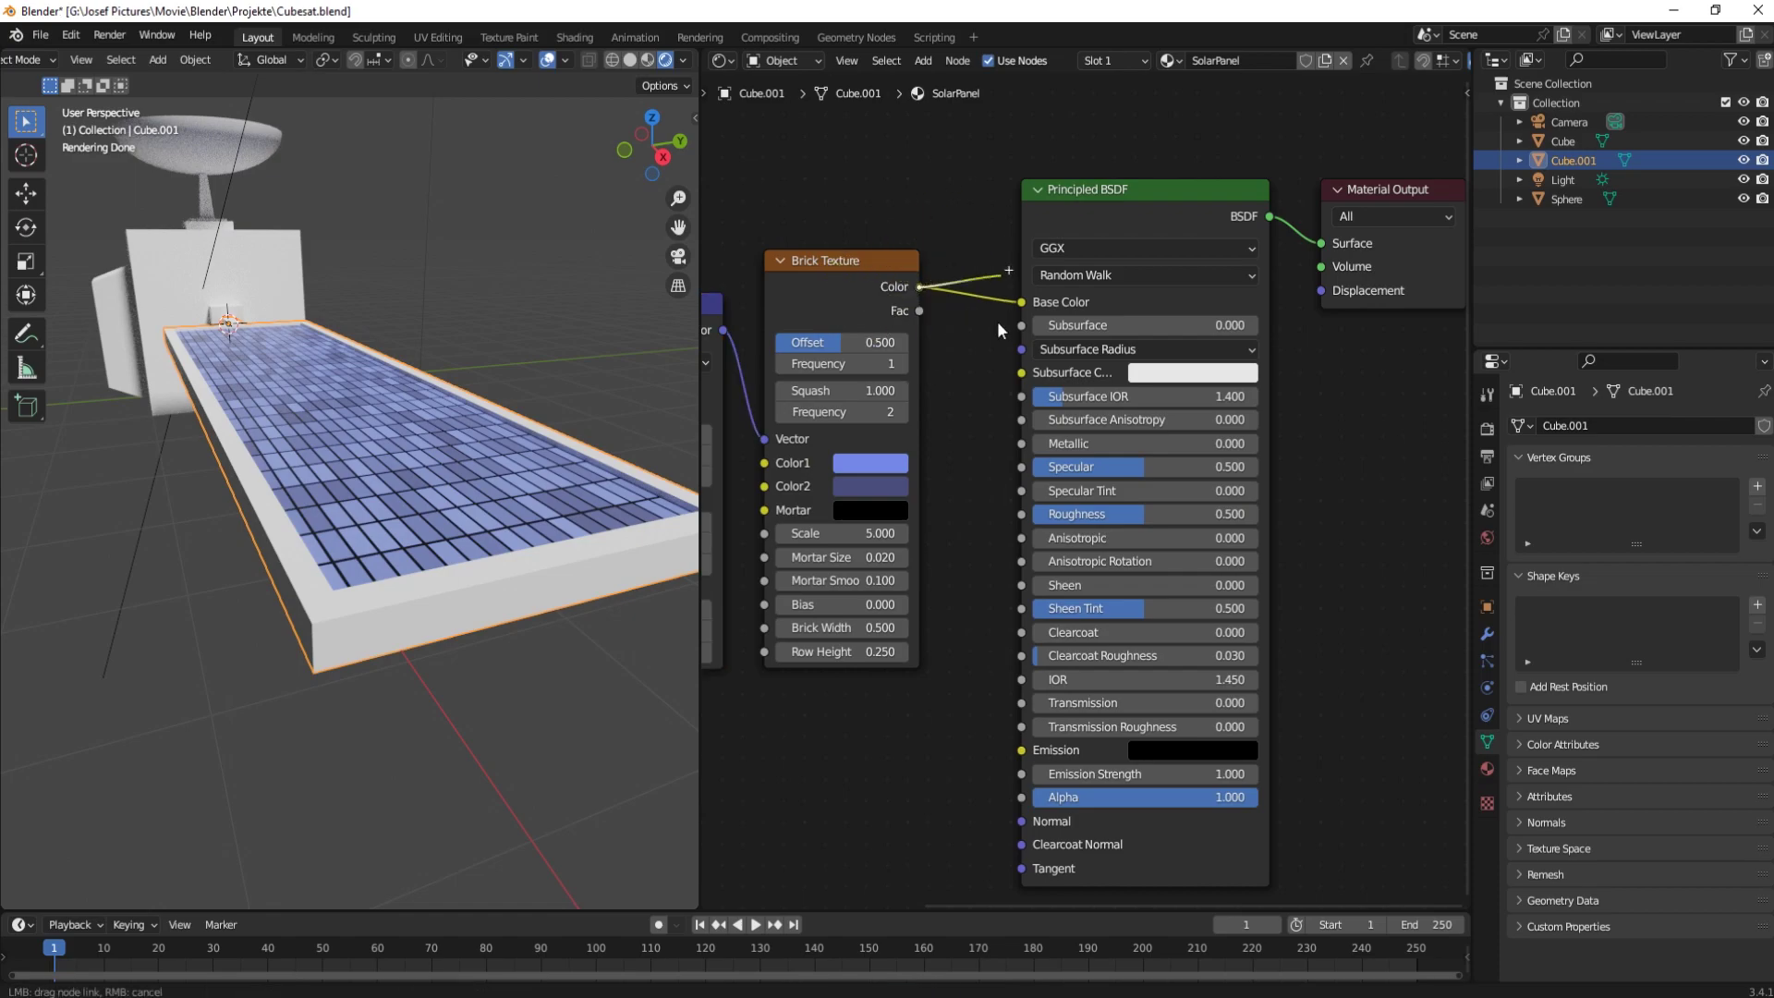
{"action": "left_click_drag", "start_coordinate": [998, 330], "coordinate": [1021, 515]}
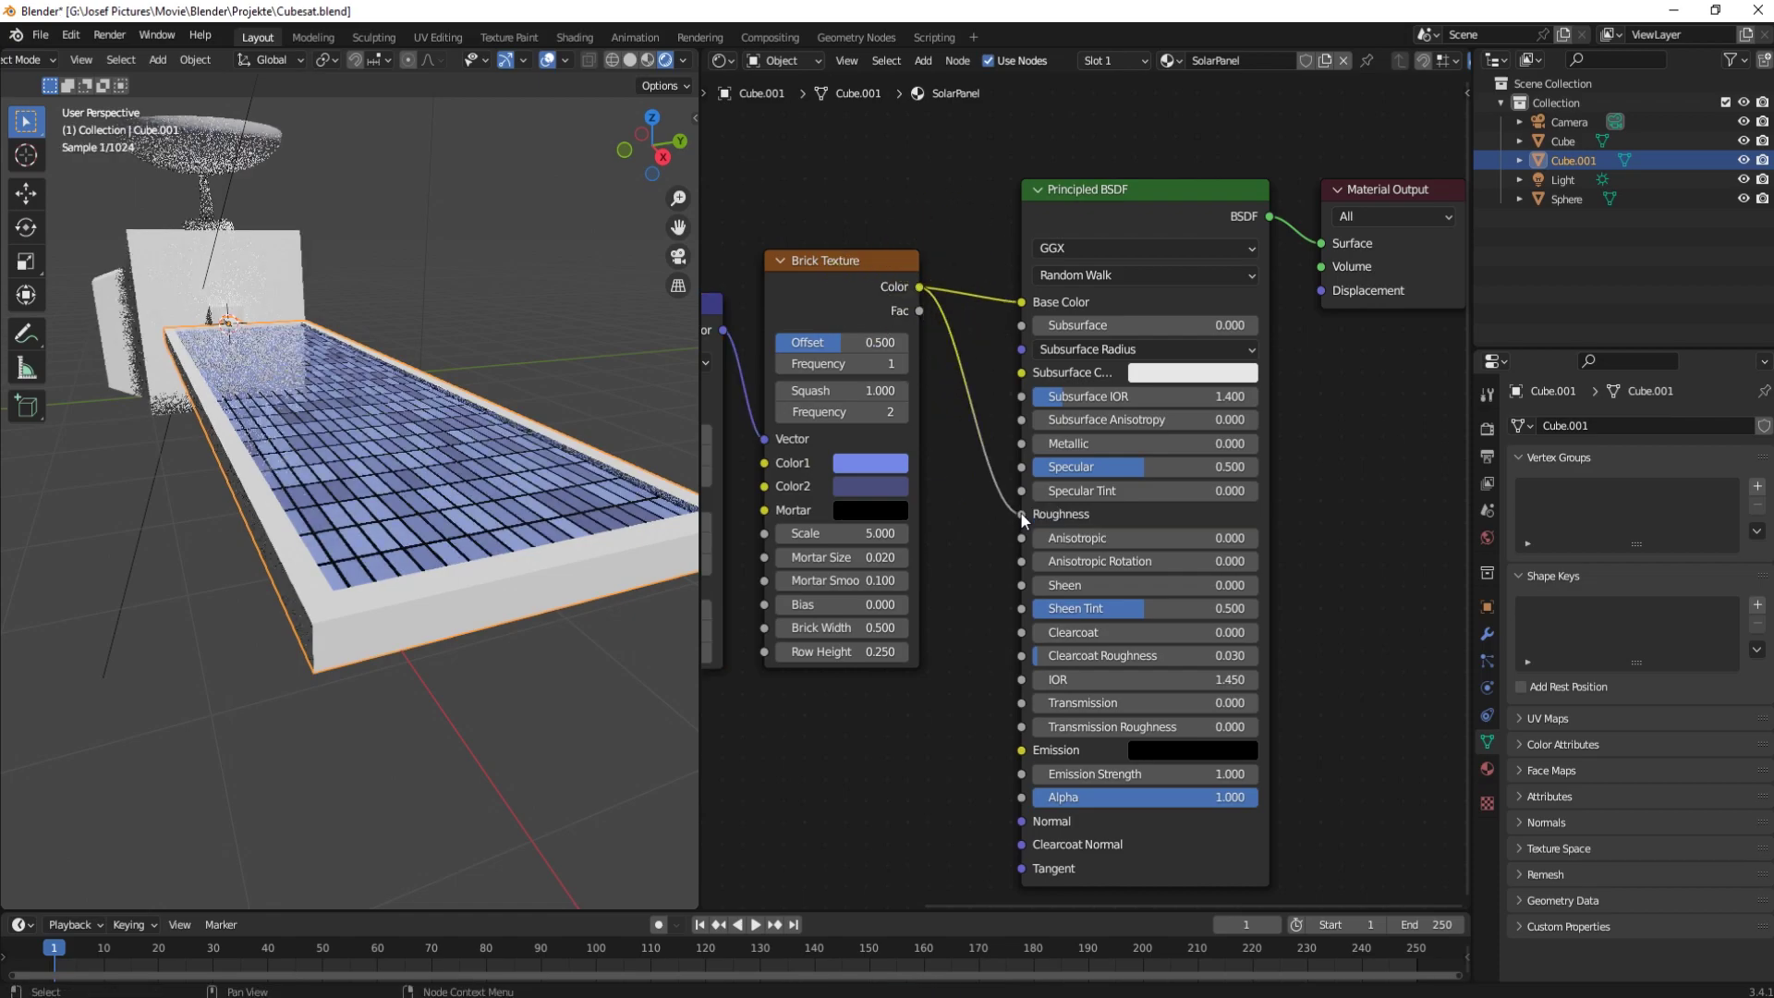
{"action": "scroll", "coordinate": [398, 331], "scroll_direction": "up", "scroll_amount": 5}
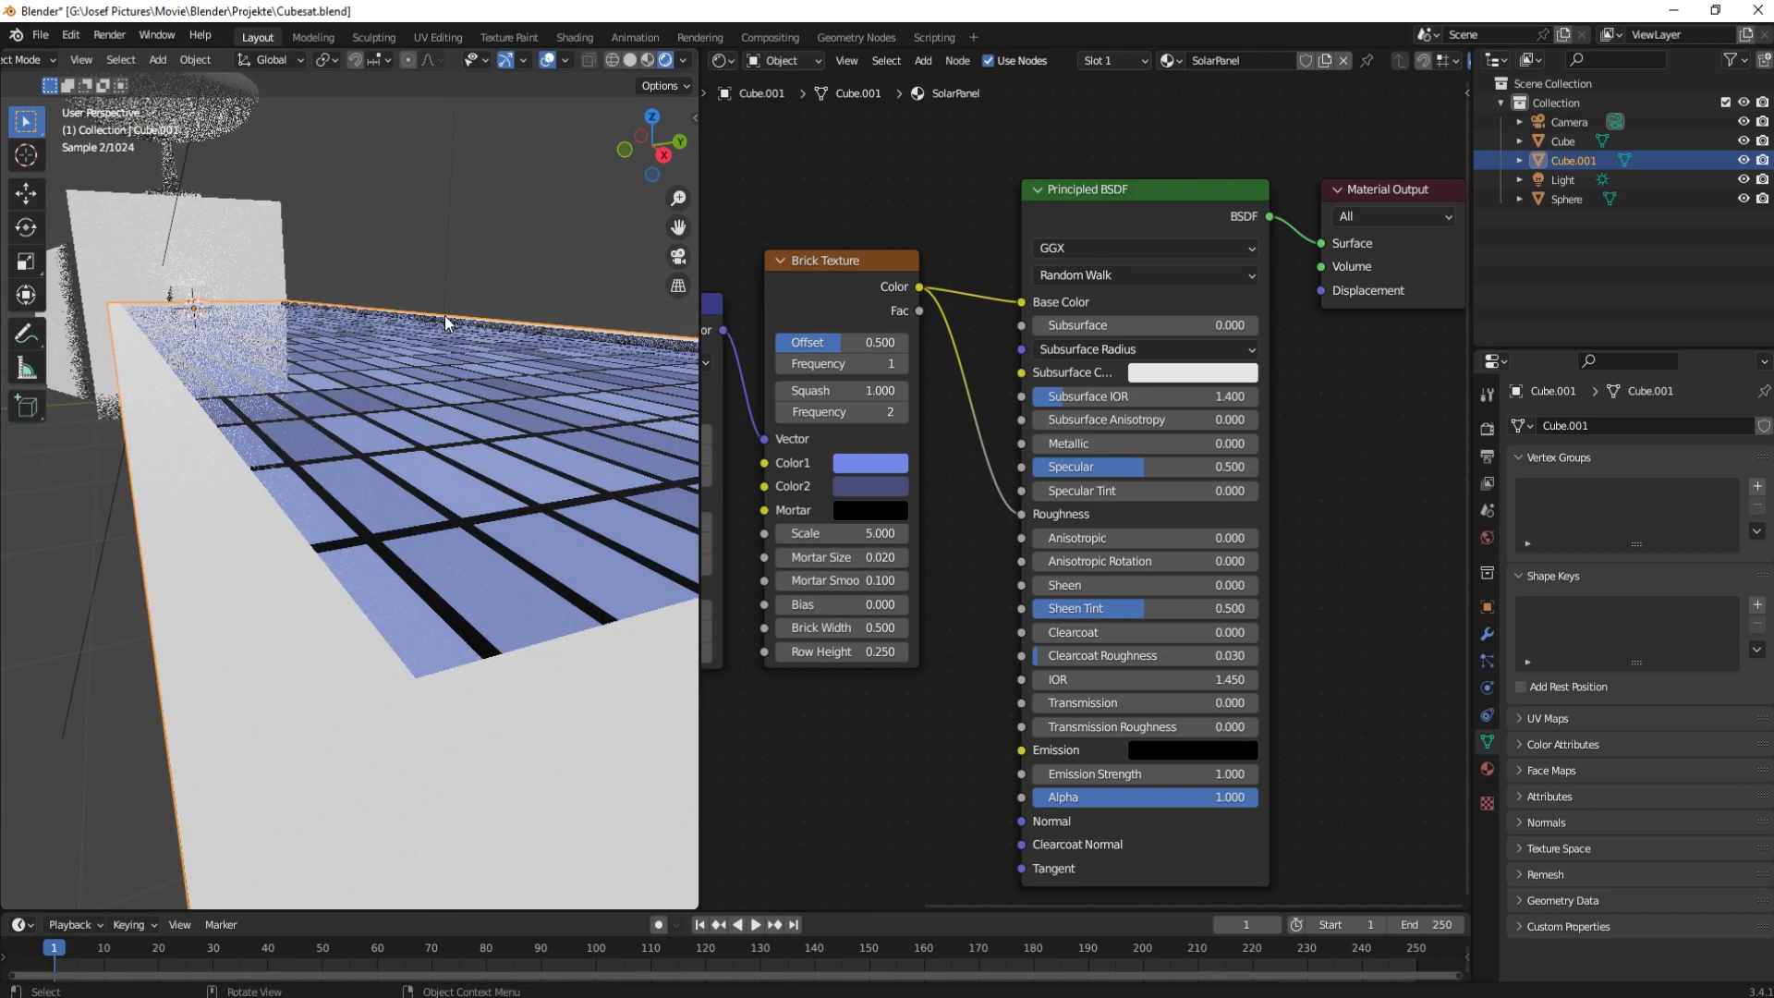
{"action": "middle_click_drag", "start_coordinate": [444, 319], "coordinate": [204, 347]}
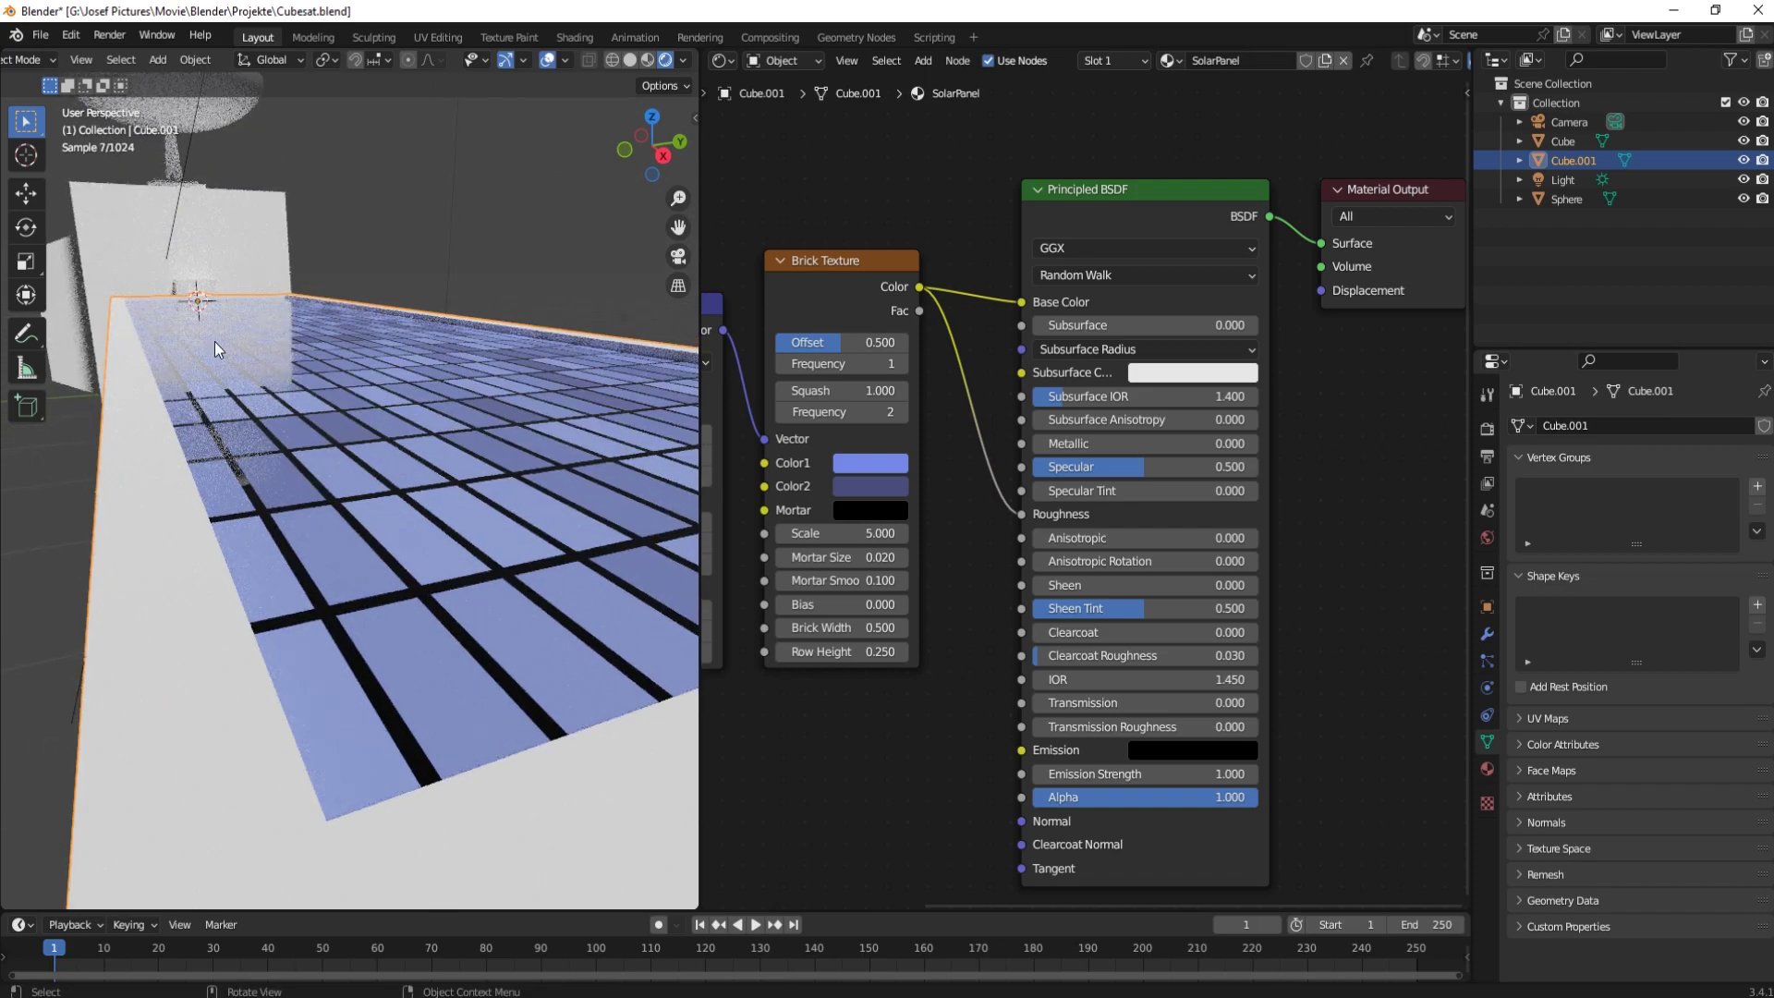
Step: Insert an Invert node on the brick colour-to-Roughness link
{"action": "key", "text": "shift+a"}
{"action": "left_click", "coordinate": [863, 653]}
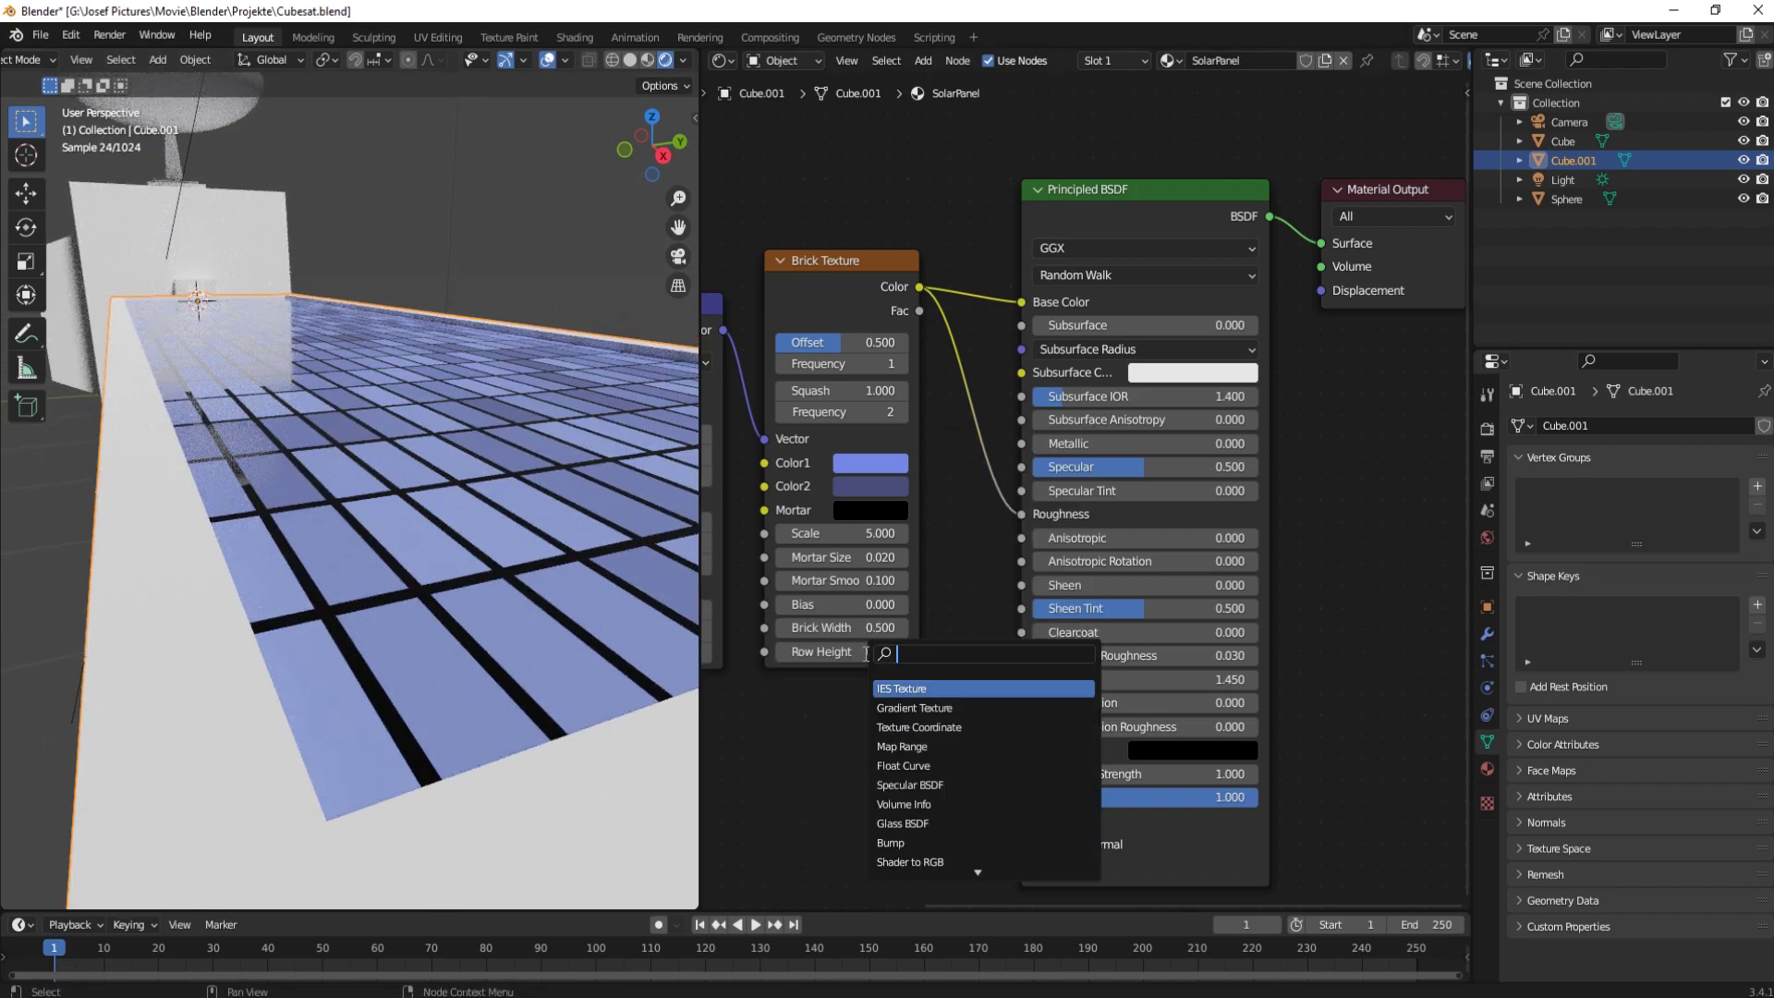
{"action": "type", "text": "invert"}
{"action": "key", "text": "Return"}
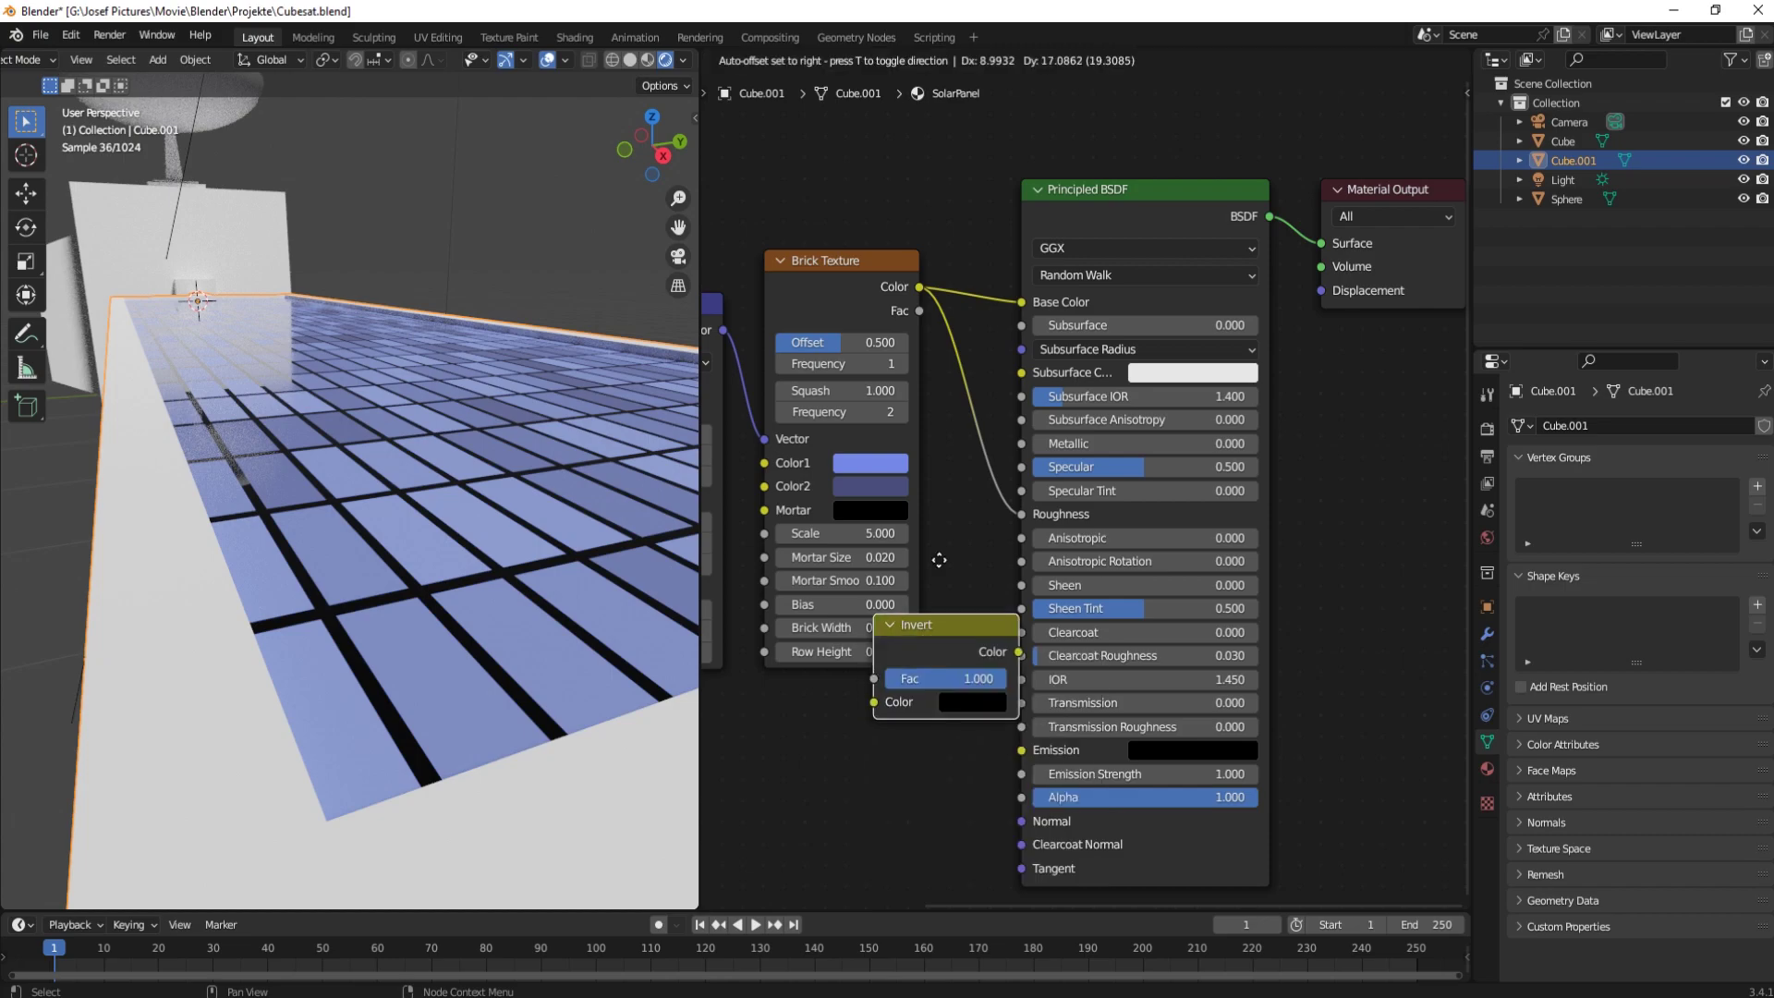
{"action": "left_click", "coordinate": [1035, 434]}
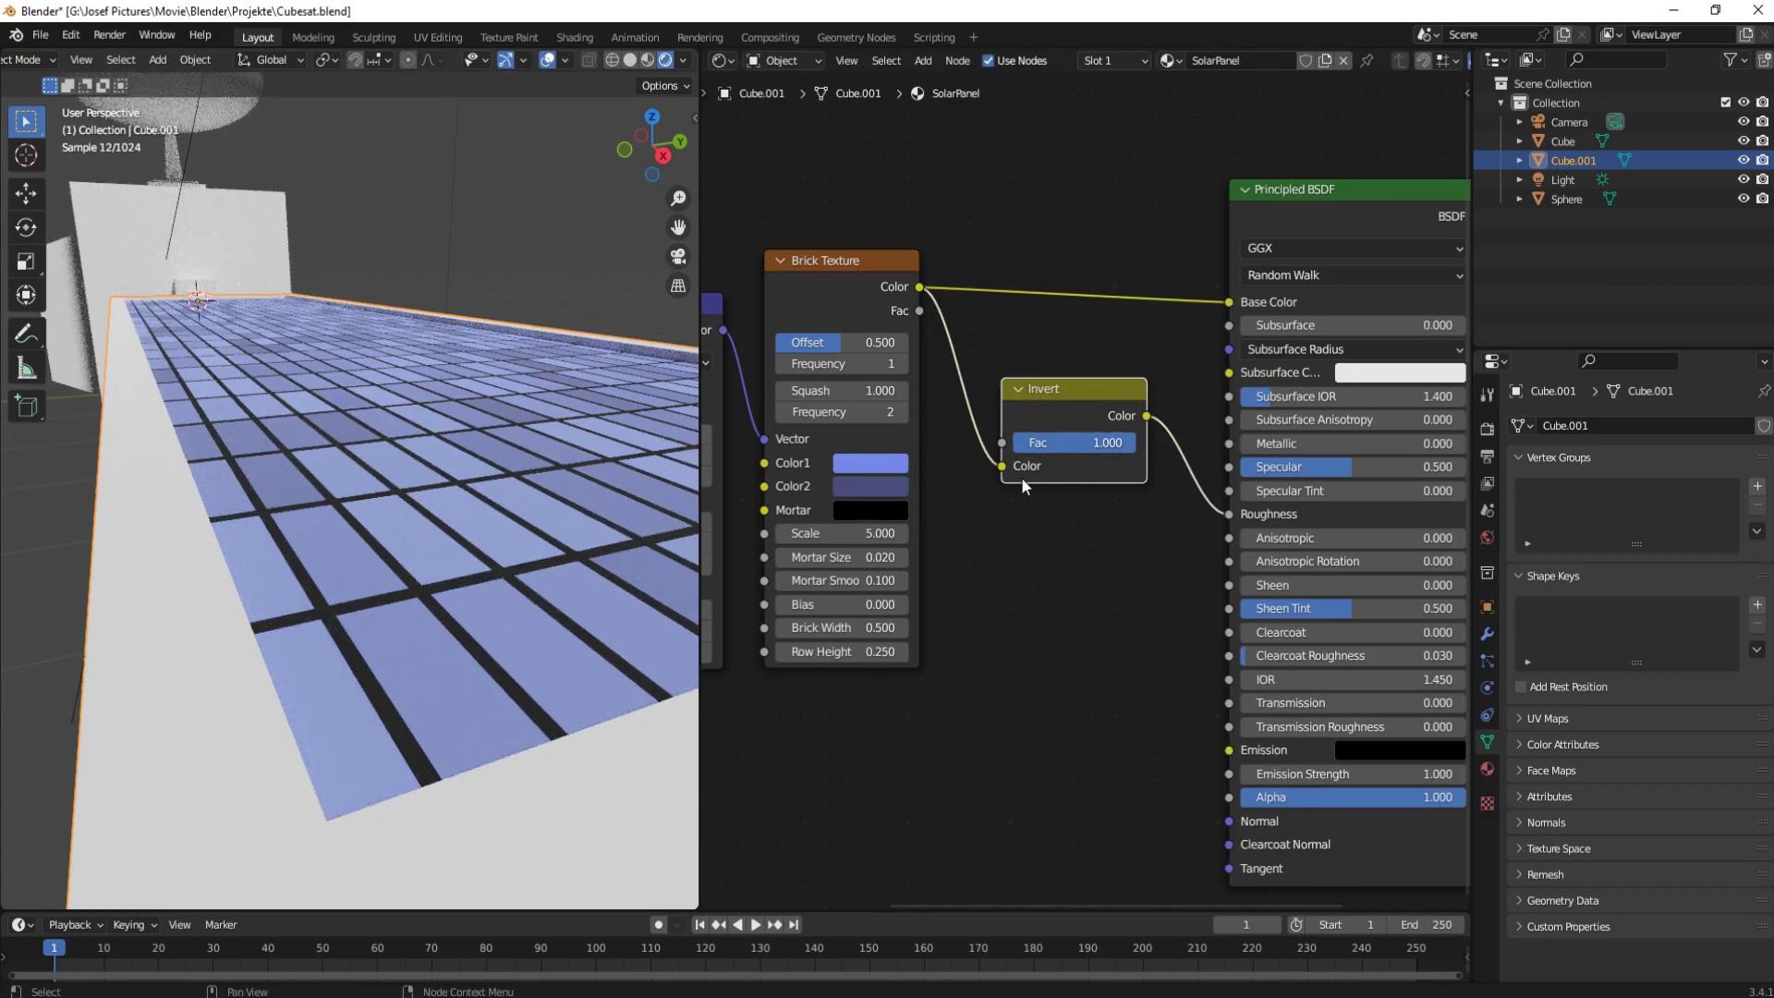
{"action": "middle_click_drag", "start_coordinate": [1022, 479], "coordinate": [977, 510]}
{"action": "key", "text": "shift+a"}
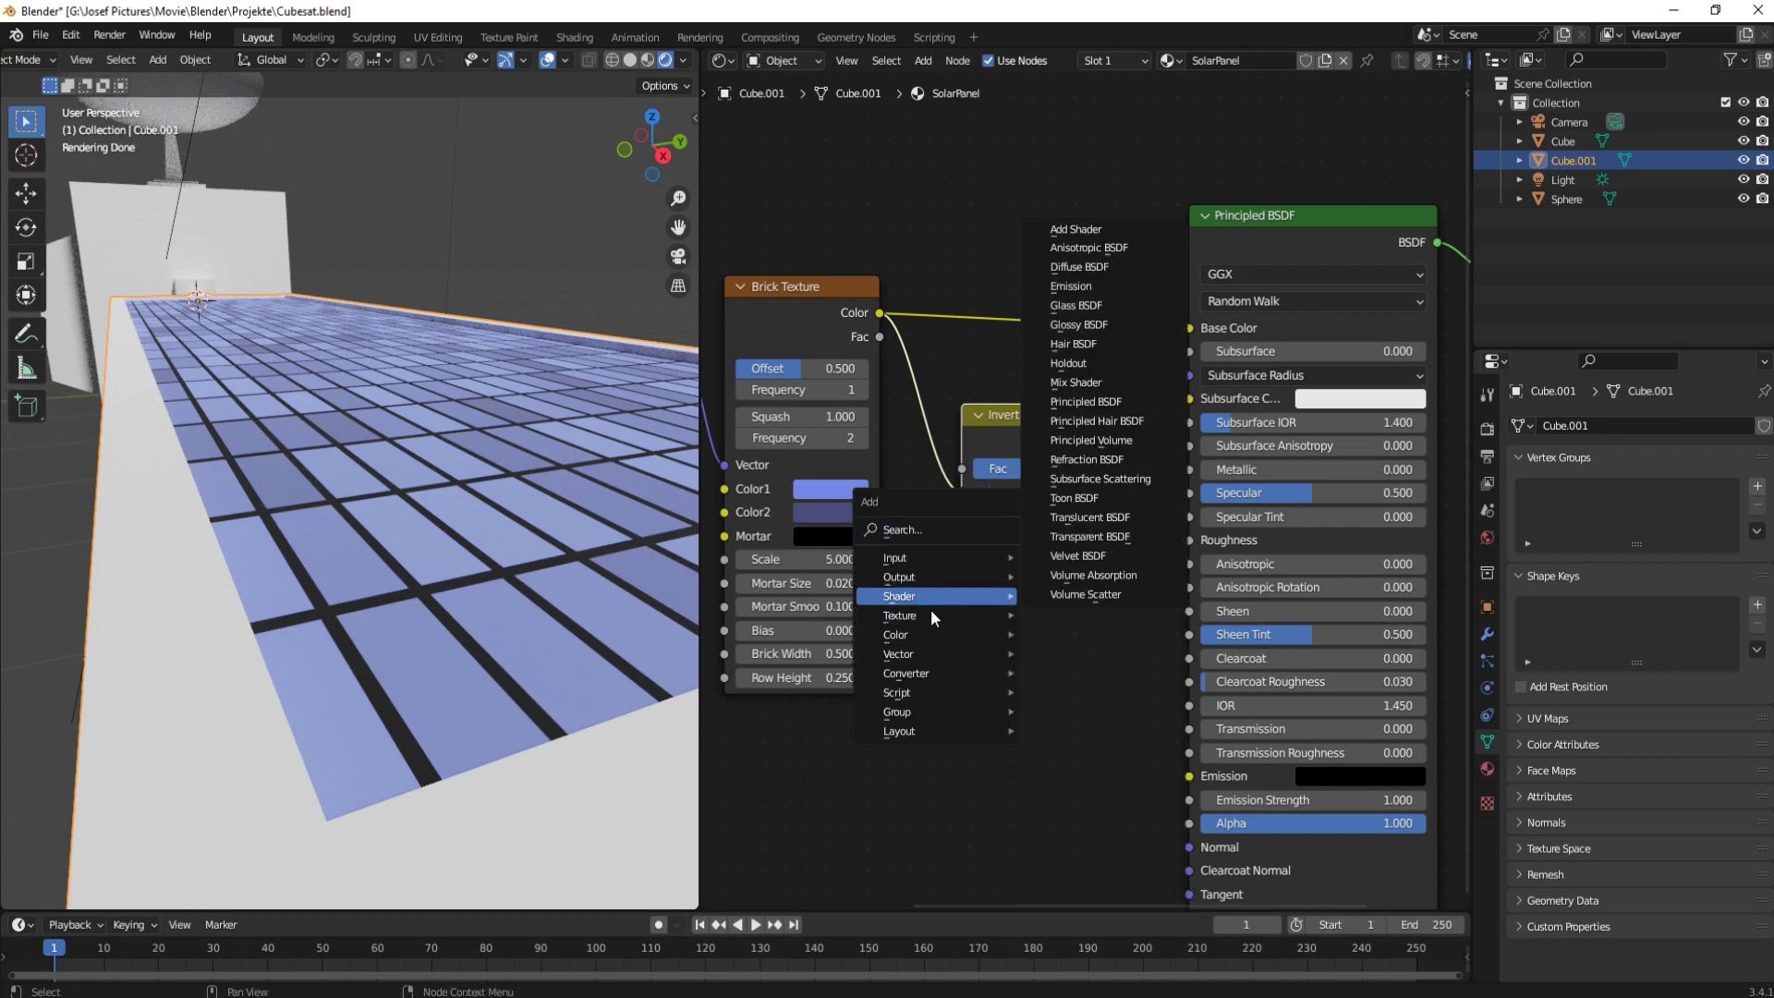
Step: Drop a Bright/Contrast node on the Invert-to-Roughness link and set Bright to 5.9
{"action": "left_click", "coordinate": [1072, 638]}
{"action": "left_click", "coordinate": [1202, 485]}
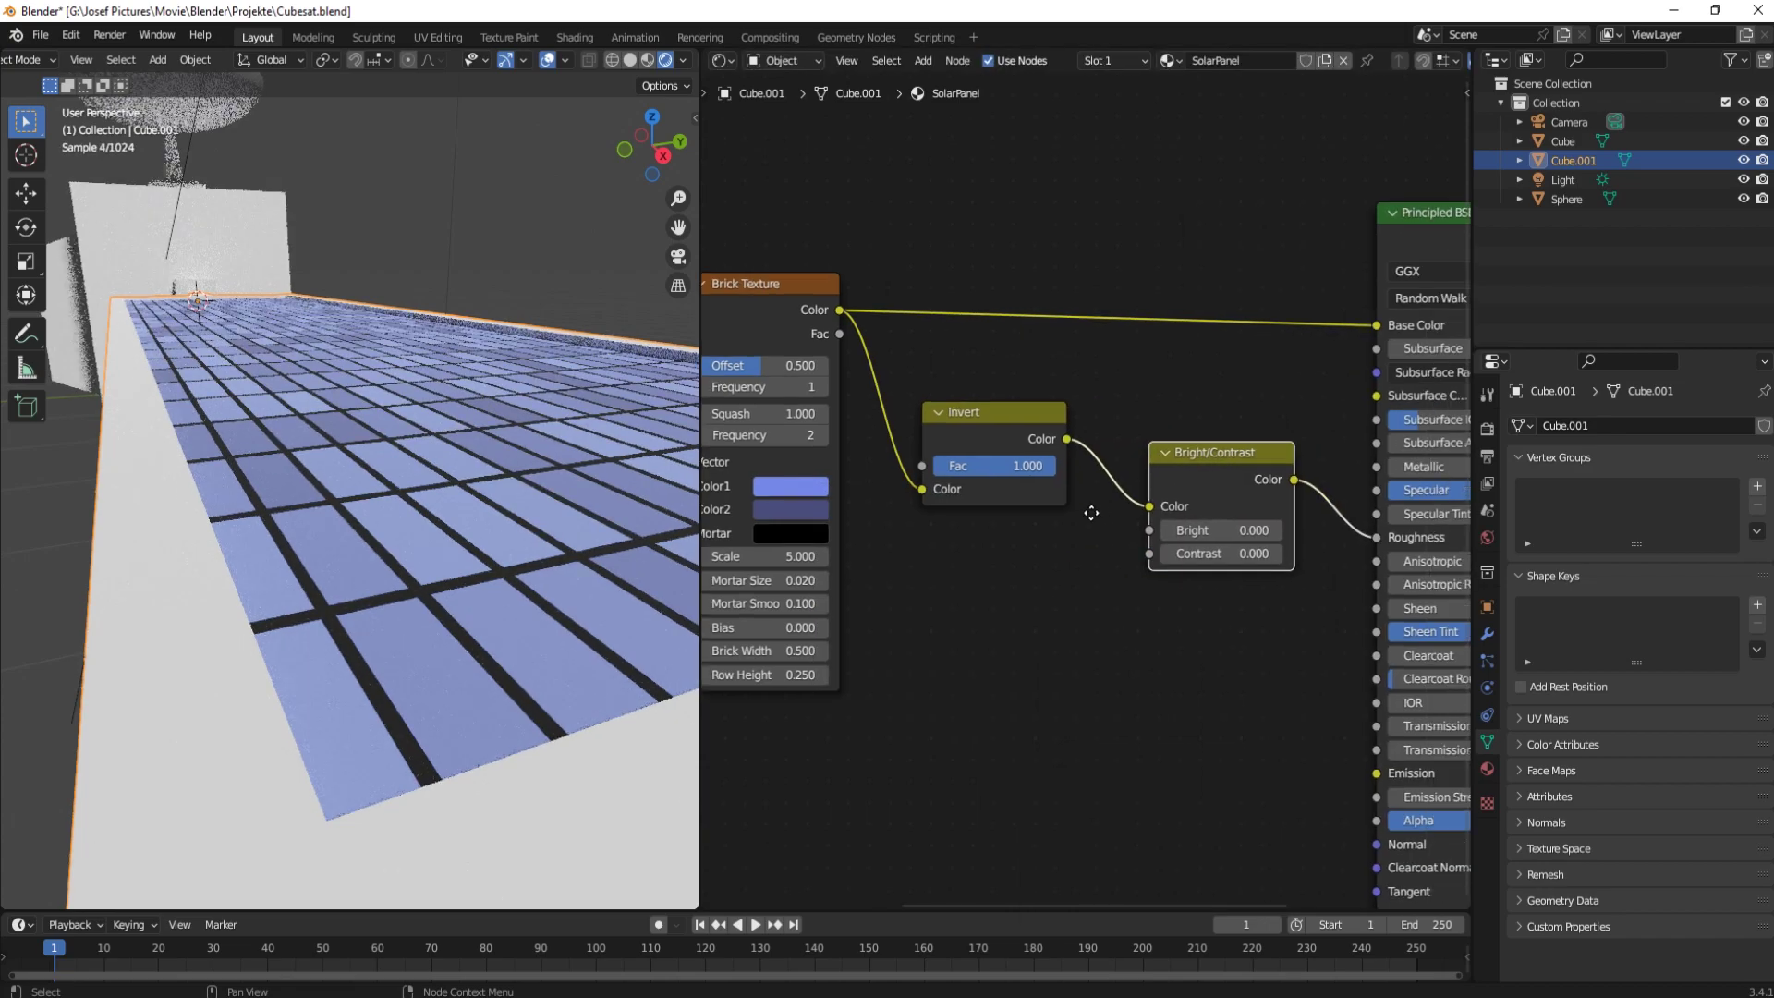
{"action": "scroll", "coordinate": [1201, 499], "scroll_direction": "up", "scroll_amount": 2}
{"action": "left_click", "coordinate": [1205, 547]}
{"action": "double_click", "coordinate": [1205, 549]}
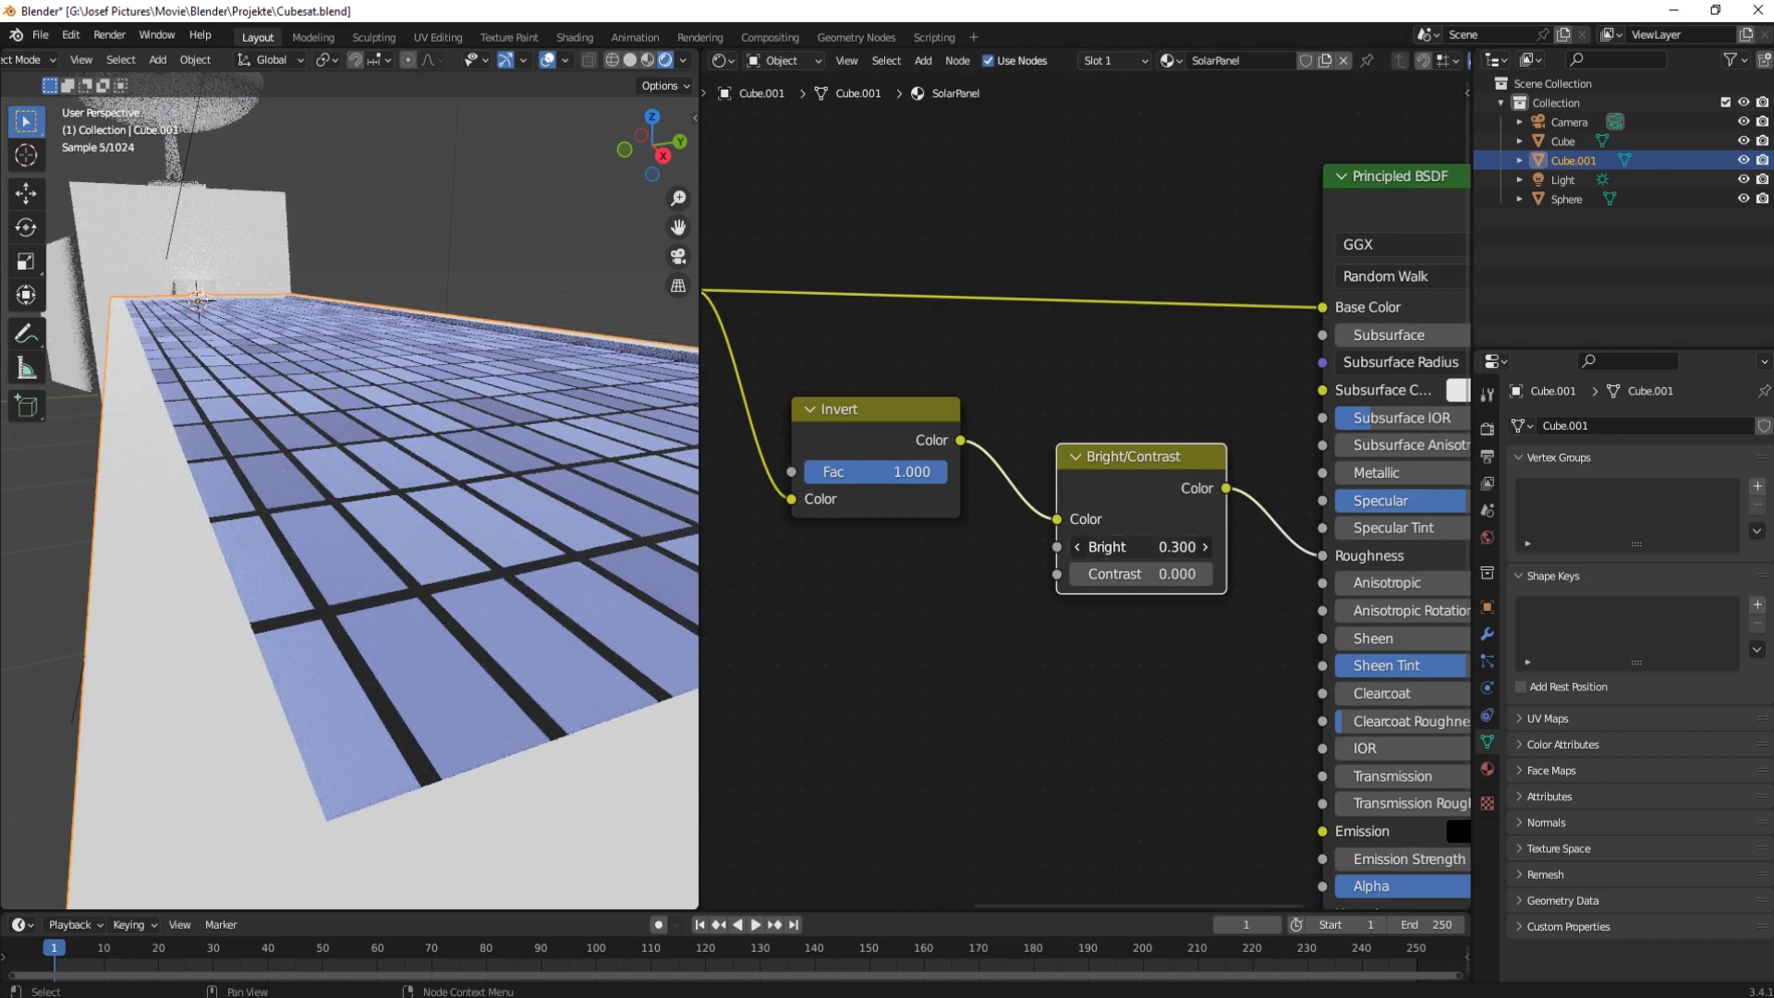
{"action": "type", "text": "5.9"}
{"action": "key", "text": "Return"}
{"action": "mouse_move", "coordinate": [204, 294]}
{"action": "middle_mouse_down"}
{"action": "mouse_move", "coordinate": [442, 406]}
{"action": "mouse_move", "coordinate": [348, 330]}
{"action": "mouse_move", "coordinate": [440, 351]}
{"action": "mouse_move", "coordinate": [407, 313]}
{"action": "mouse_move", "coordinate": [326, 464]}
{"action": "mouse_move", "coordinate": [391, 453]}
{"action": "middle_mouse_up"}
{"action": "scroll", "coordinate": [437, 386], "scroll_direction": "down", "scroll_amount": 5}
{"action": "scroll", "coordinate": [440, 351], "scroll_direction": "up", "scroll_amount": 3}
{"action": "scroll", "coordinate": [392, 453], "scroll_direction": "down", "scroll_amount": 3}
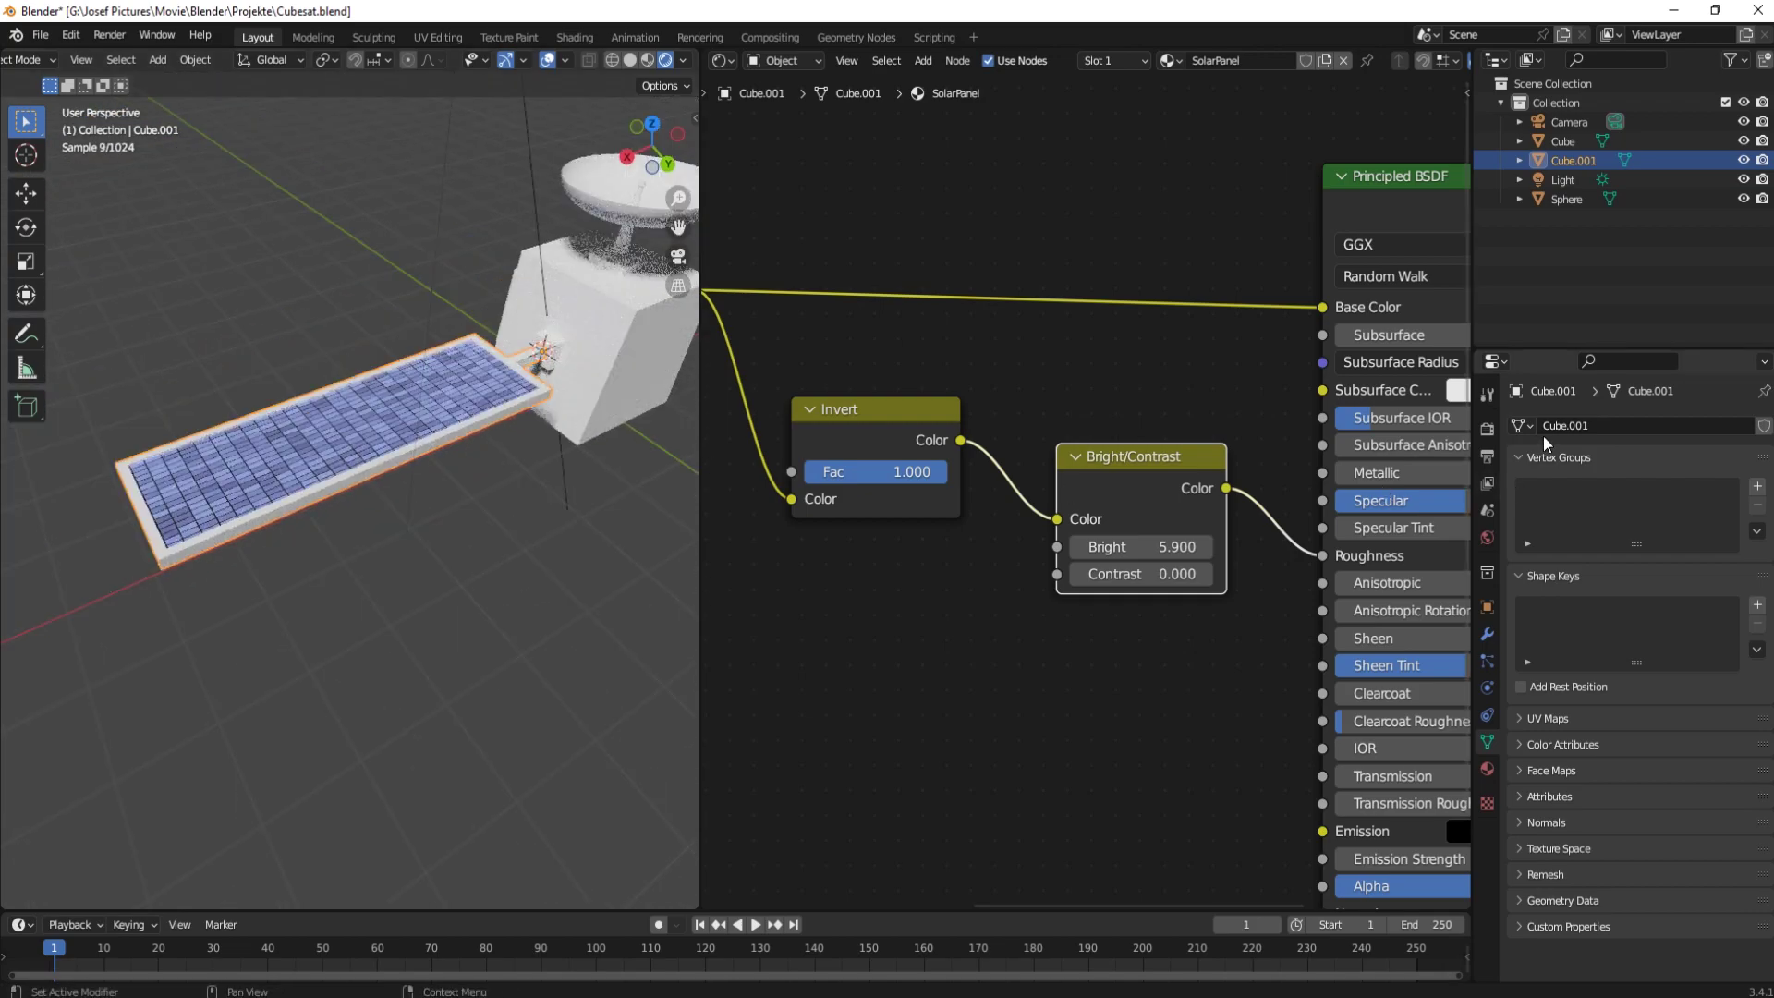
Step: Set the panel's Metal material to fully metallic
{"action": "left_click", "coordinate": [1487, 768]}
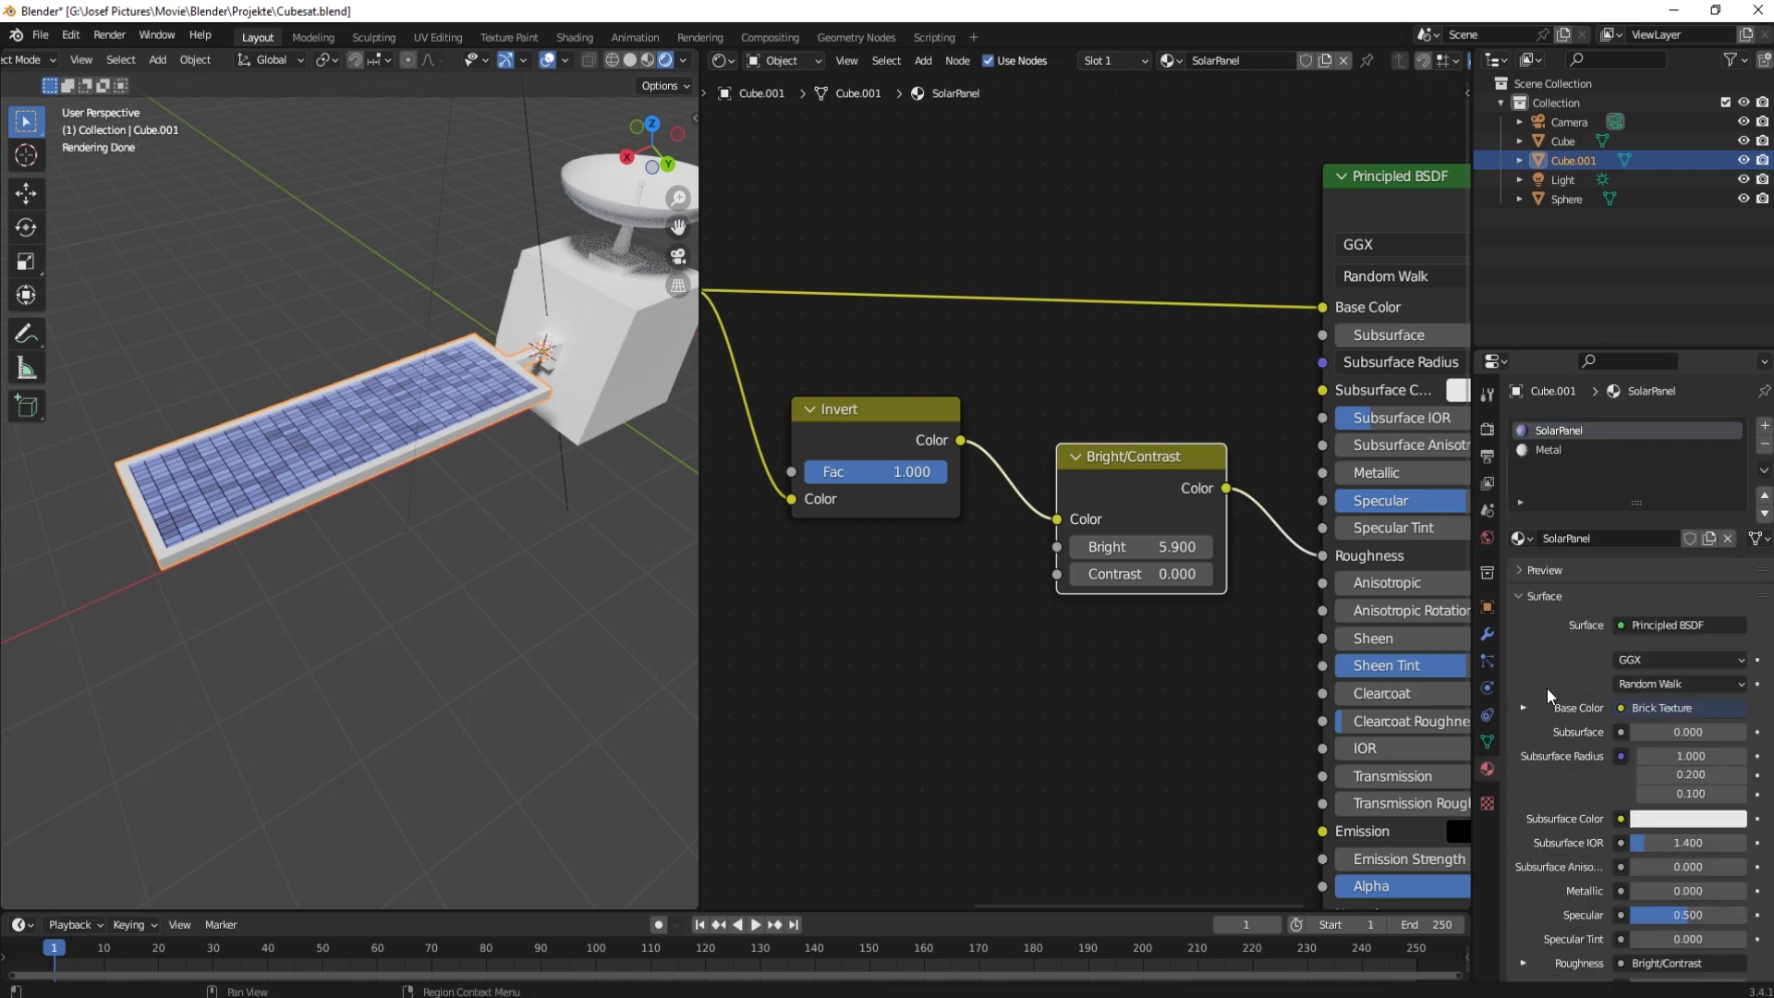
{"action": "left_click", "coordinate": [1545, 450]}
{"action": "left_click", "coordinate": [1014, 307]}
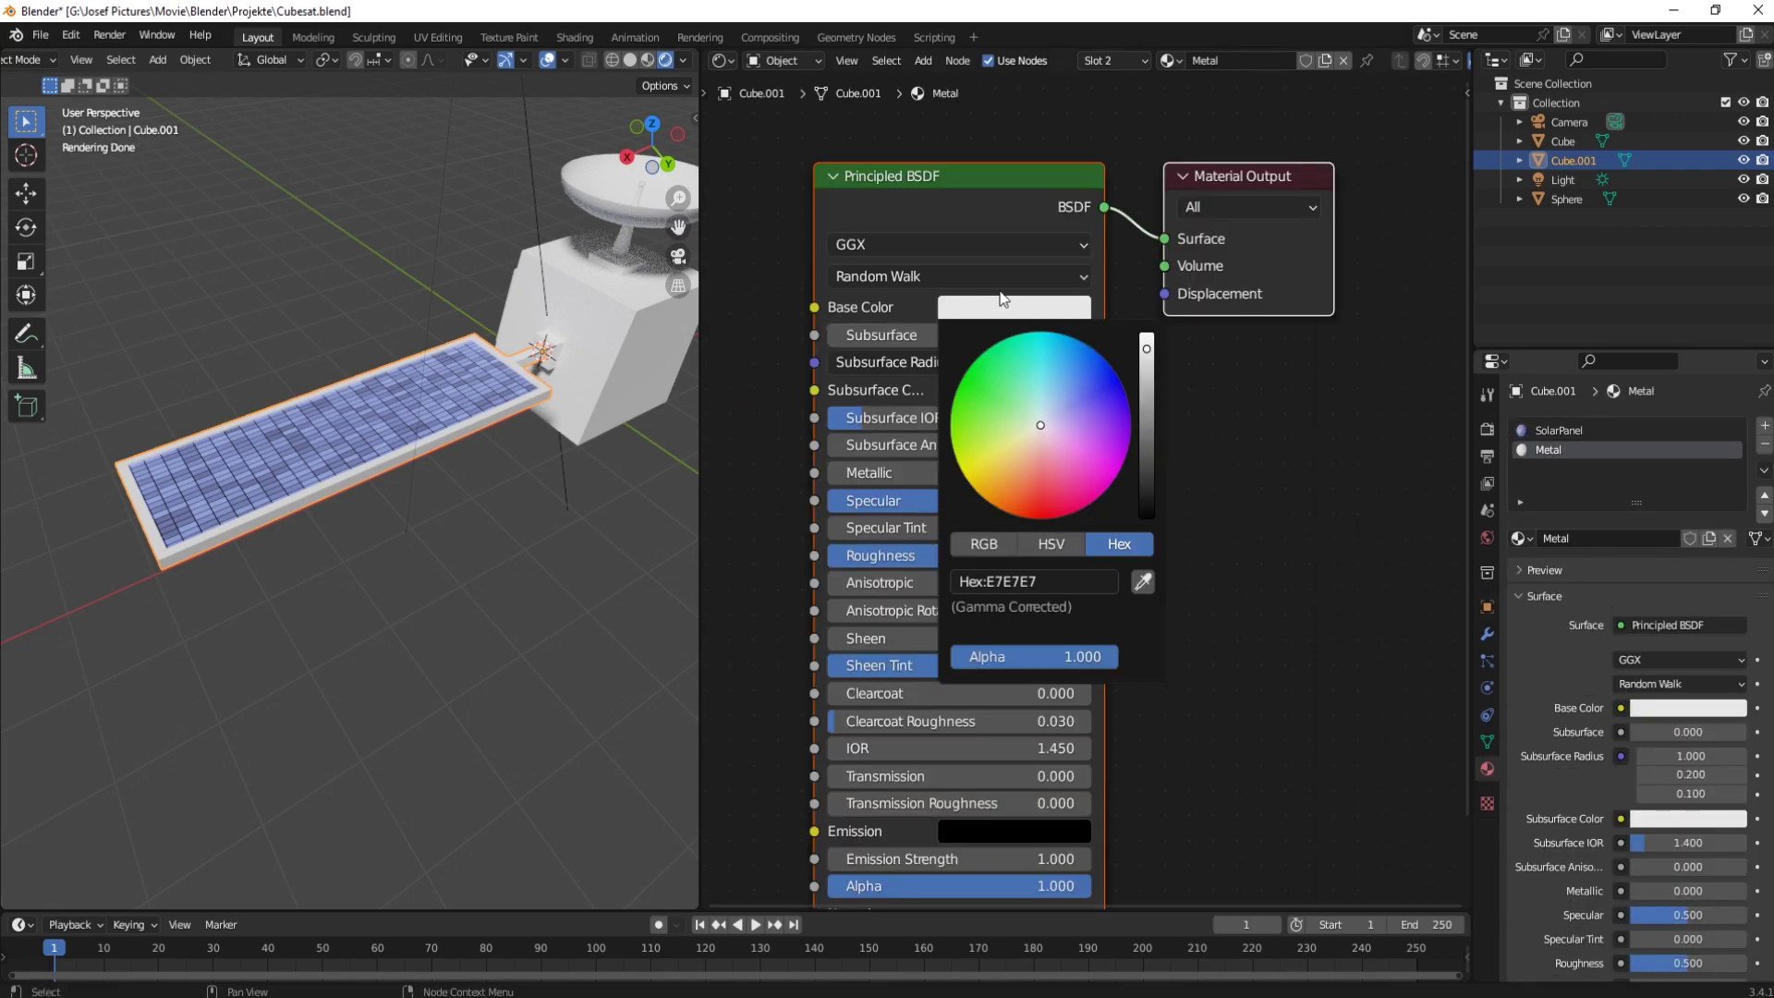
{"action": "left_click", "coordinate": [1129, 503]}
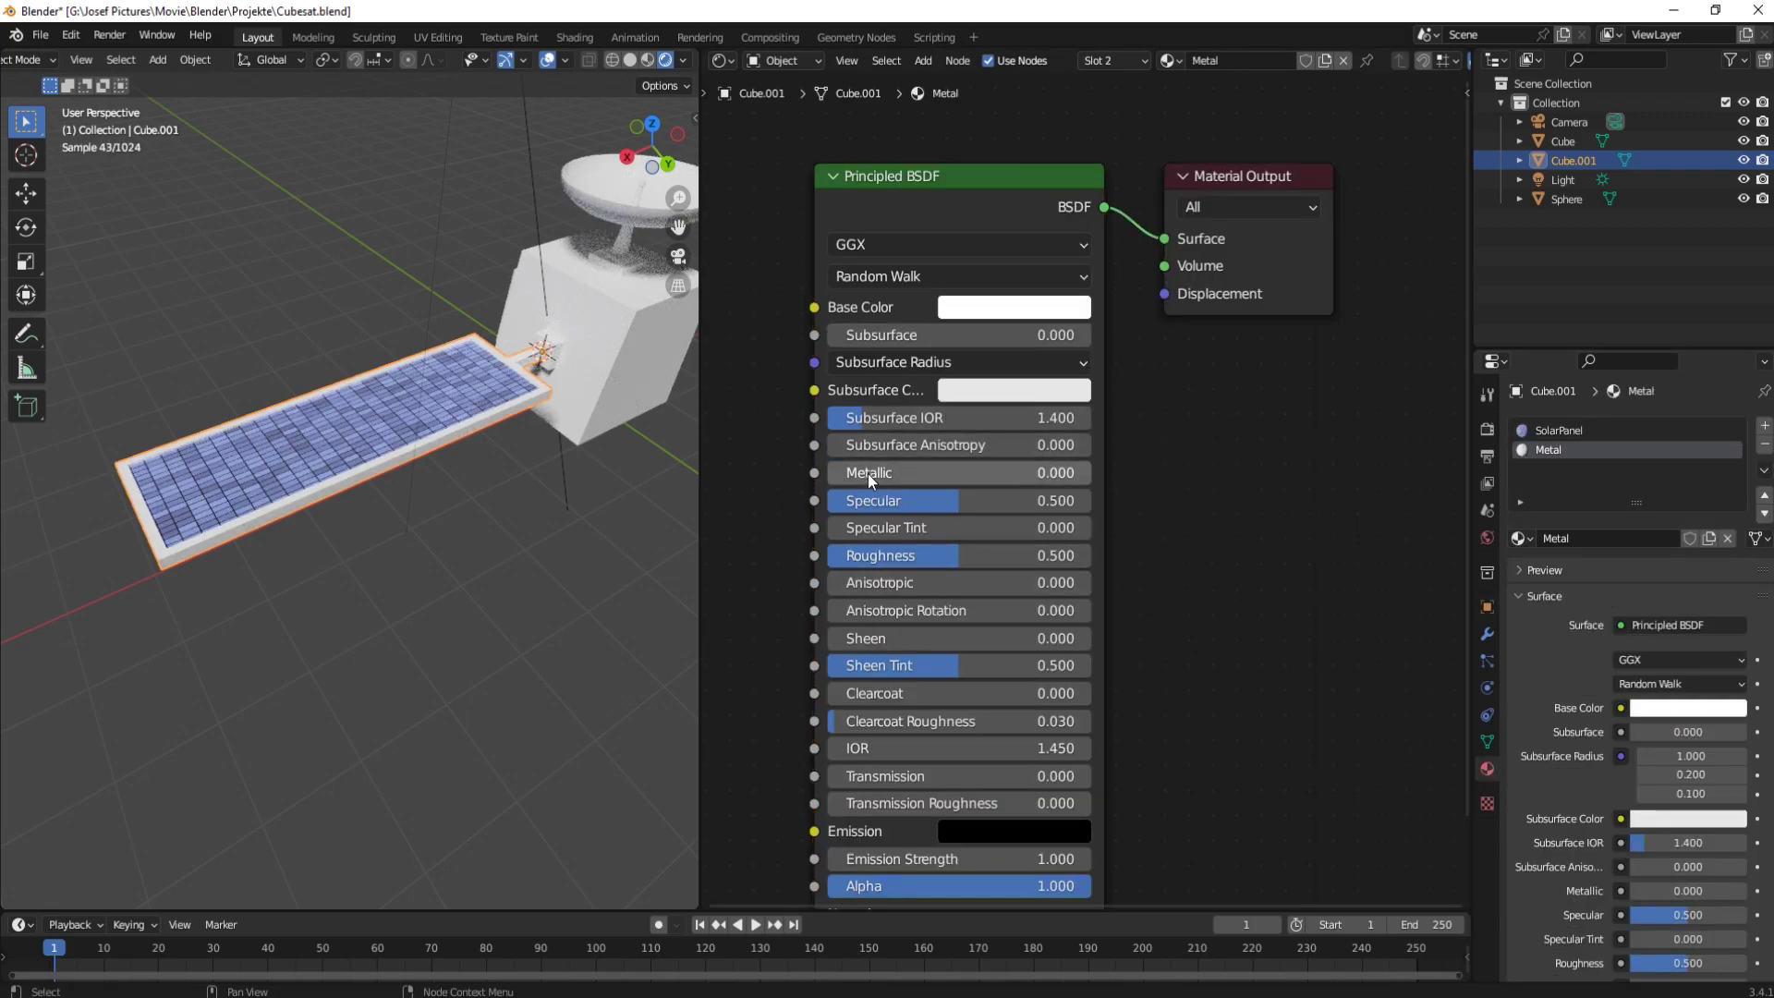
{"action": "mouse_move", "coordinate": [863, 483]}
{"action": "left_mouse_down"}
{"action": "mouse_move", "coordinate": [998, 488]}
{"action": "mouse_move", "coordinate": [965, 508]}
{"action": "left_mouse_up"}
{"action": "middle_click_drag", "start_coordinate": [552, 511], "coordinate": [718, 351]}
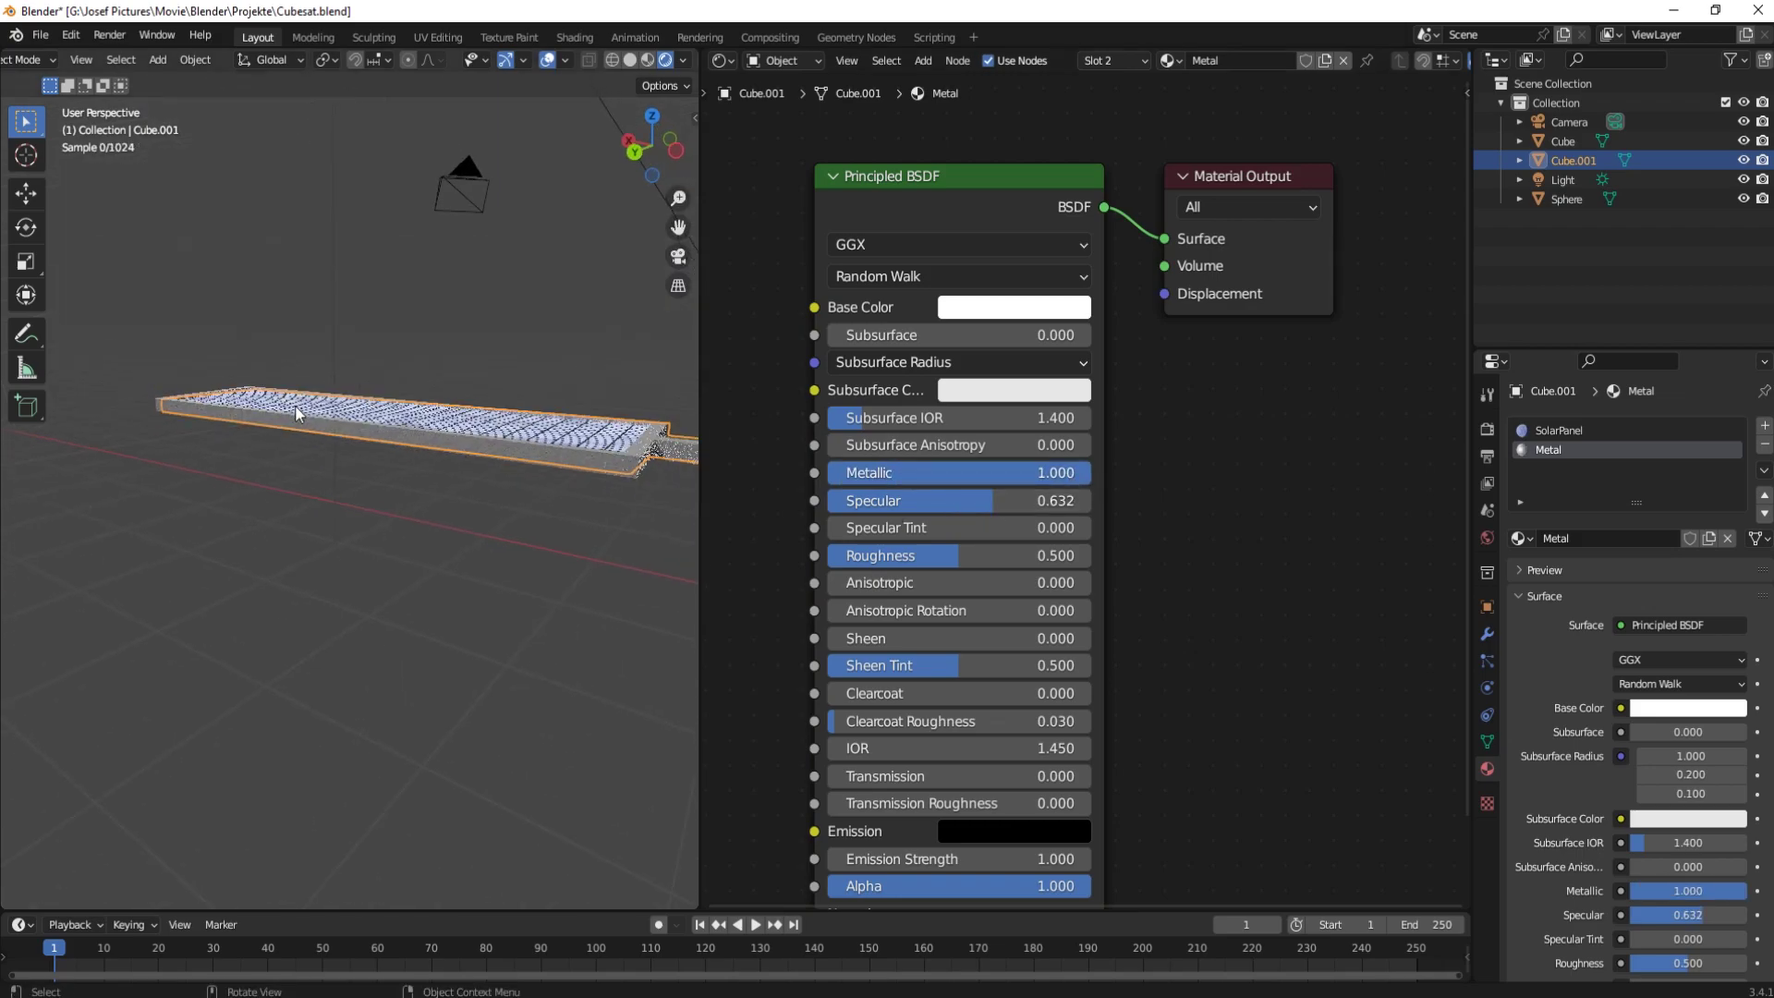
Step: Switch to Solid shading, merge away the node editor, and paste a panel copy moved along X
{"action": "left_click", "coordinate": [632, 59]}
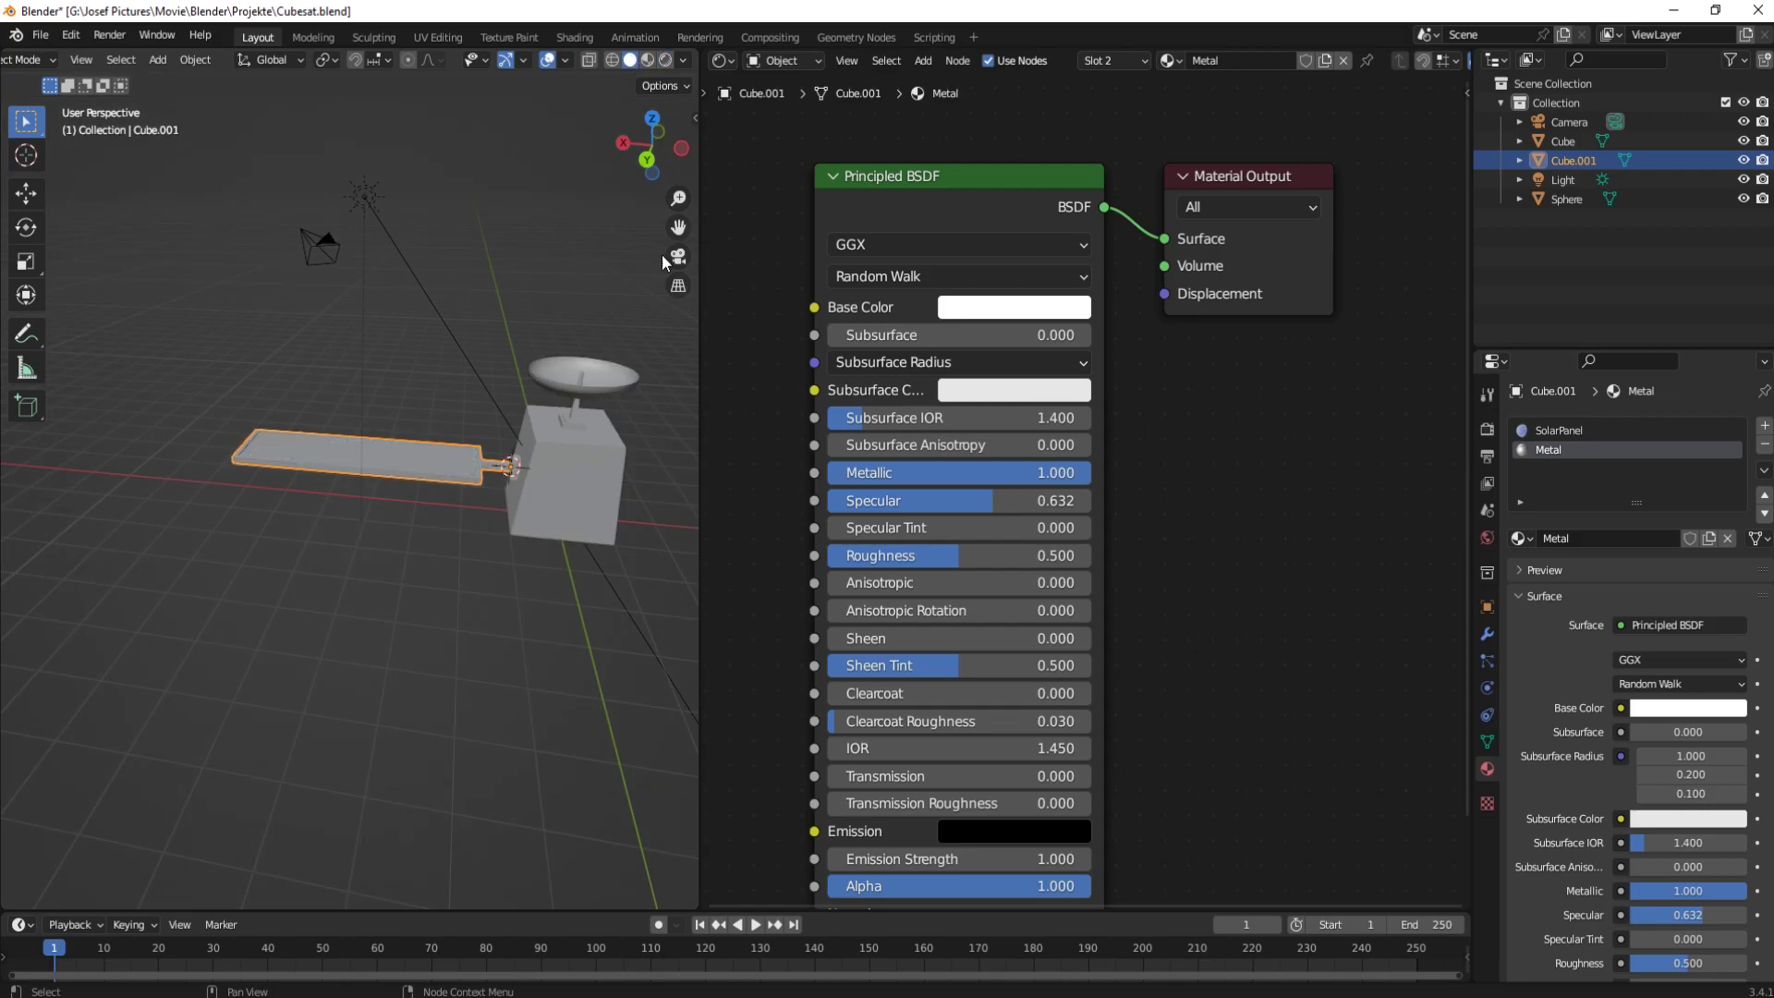
{"action": "right_click", "coordinate": [701, 374]}
{"action": "left_click", "coordinate": [702, 375]}
{"action": "left_click", "coordinate": [893, 398]}
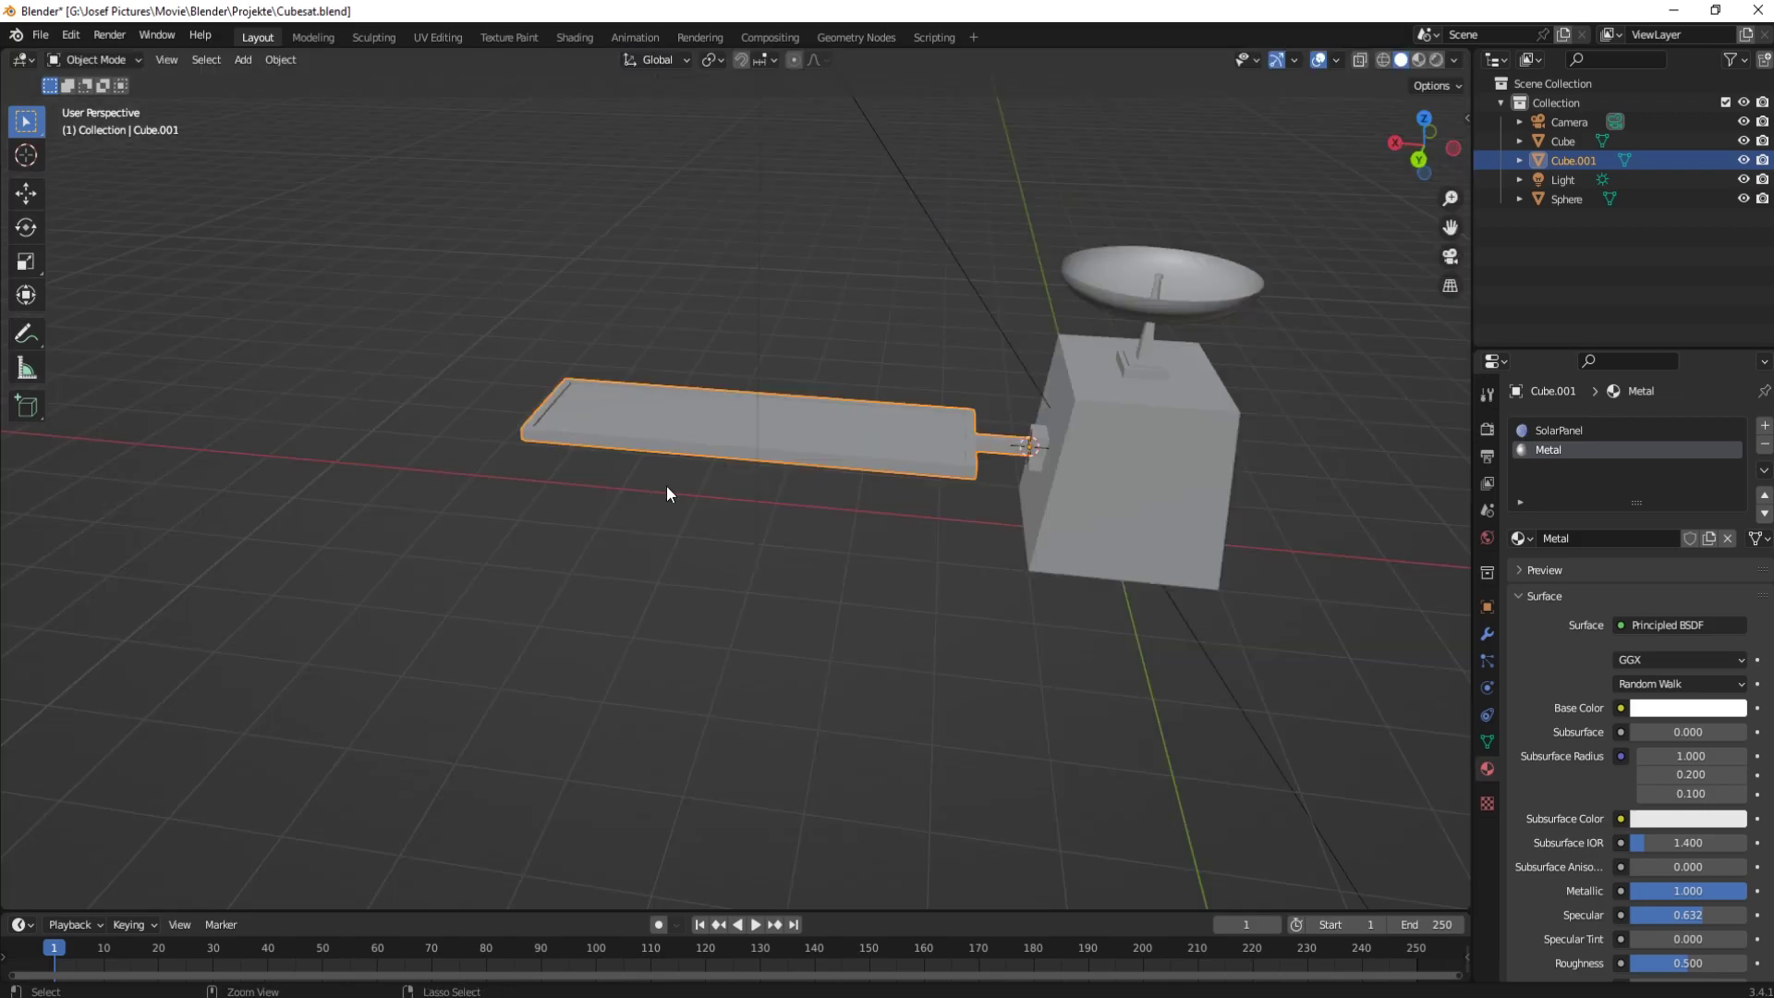
{"action": "key", "text": "ctrl+v"}
{"action": "middle_click_drag", "start_coordinate": [752, 435], "coordinate": [476, 462], "text": "shift"}
{"action": "key", "text": "g"}
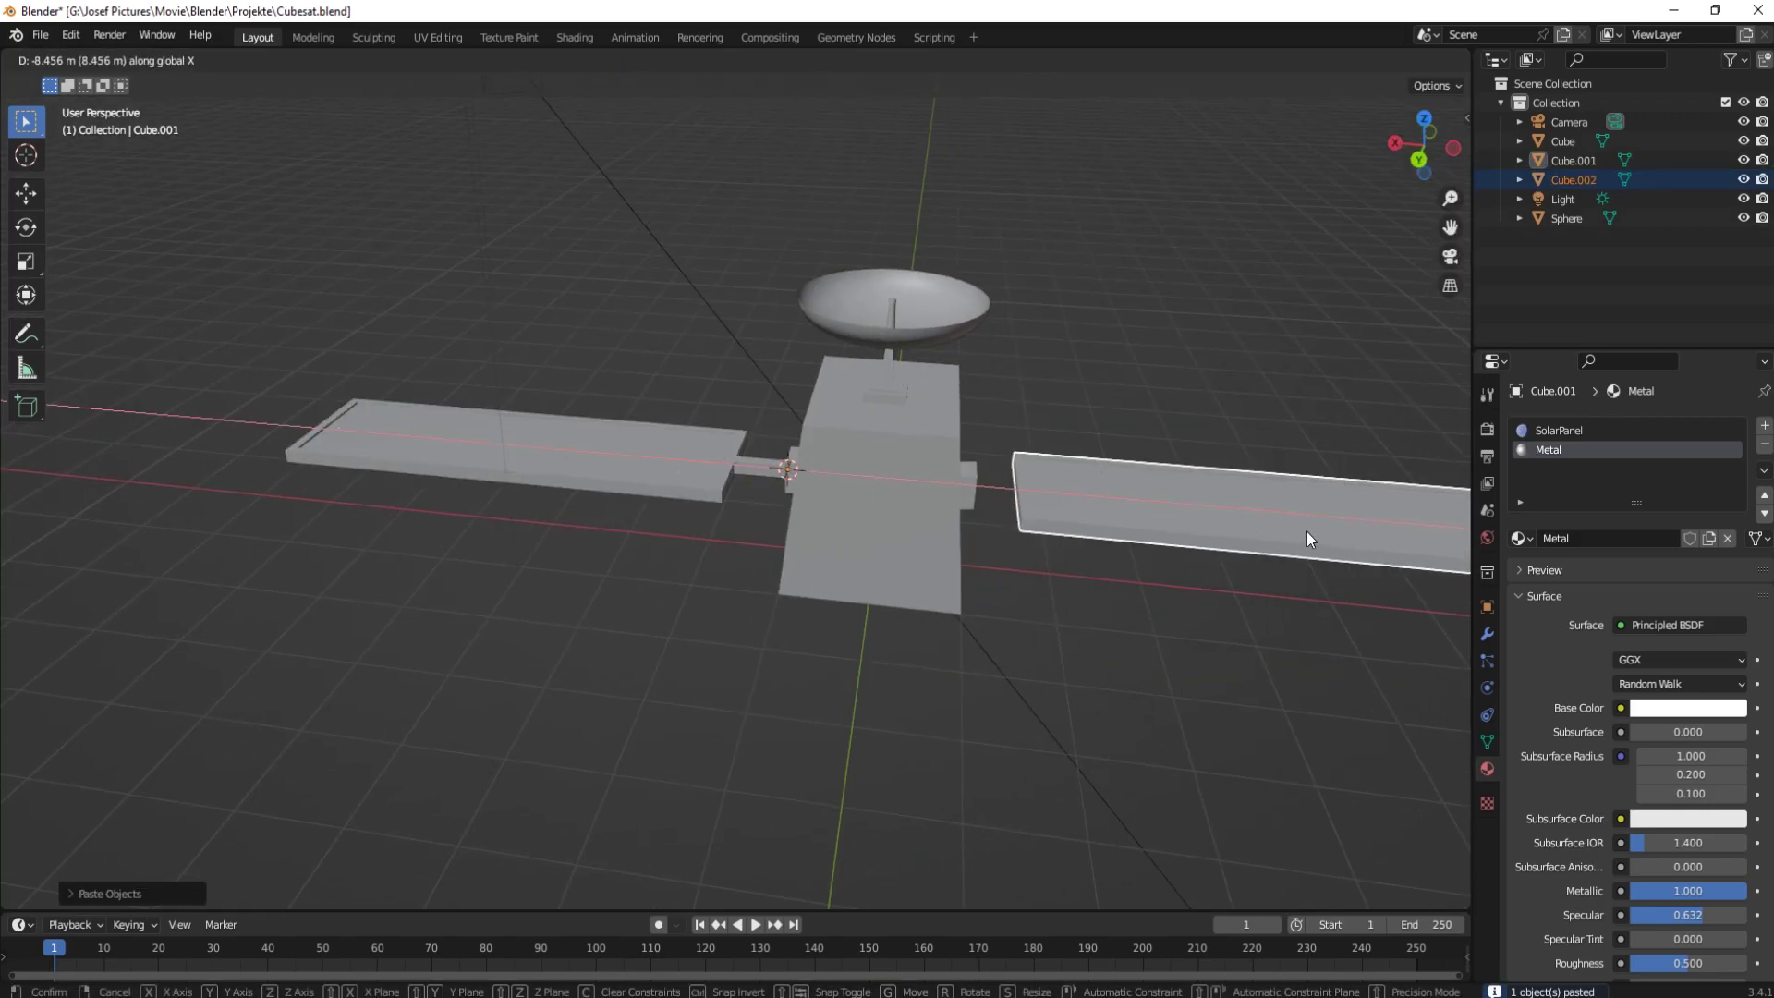
{"action": "left_click", "coordinate": [1306, 531]}
{"action": "middle_click_drag", "start_coordinate": [1307, 530], "coordinate": [800, 497], "text": "shift"}
Step: Turn the pasted panel 180° about Z and snap it onto the body face
{"action": "type", "text": "rz180"}
{"action": "key", "text": "Return"}
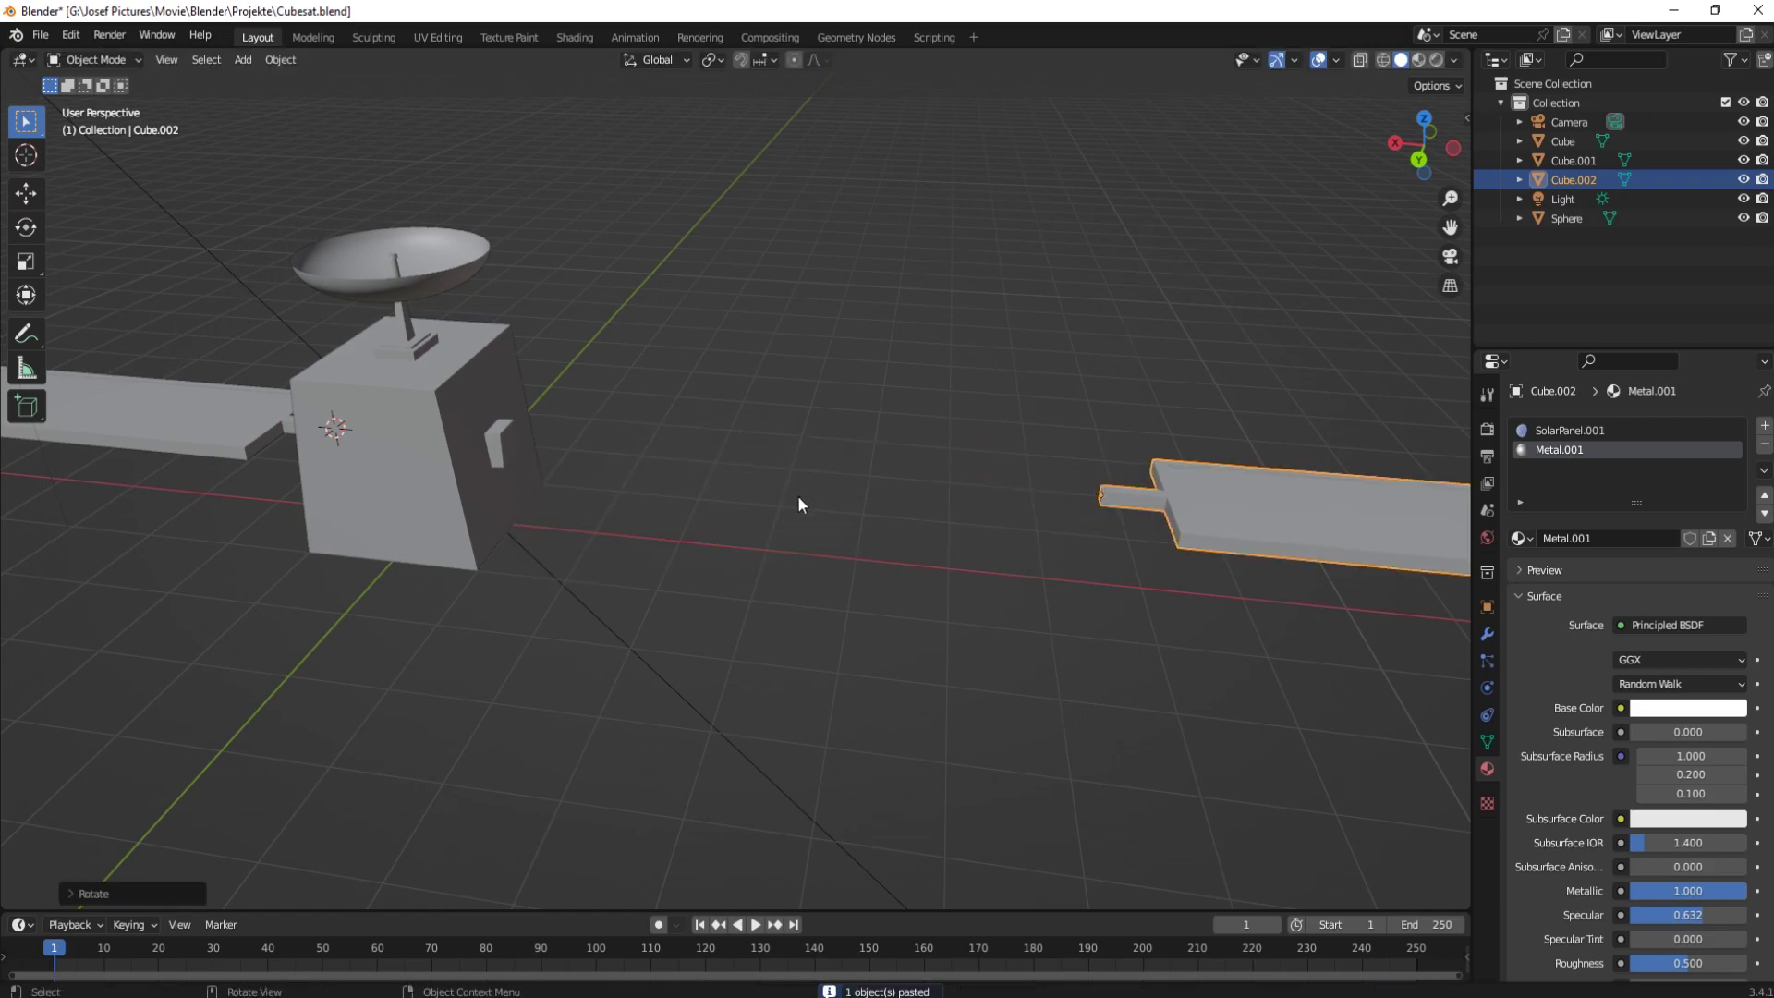
{"action": "key", "text": "Tab"}
{"action": "key", "text": "Tab"}
{"action": "left_click", "coordinate": [501, 442]}
{"action": "key", "text": "Tab"}
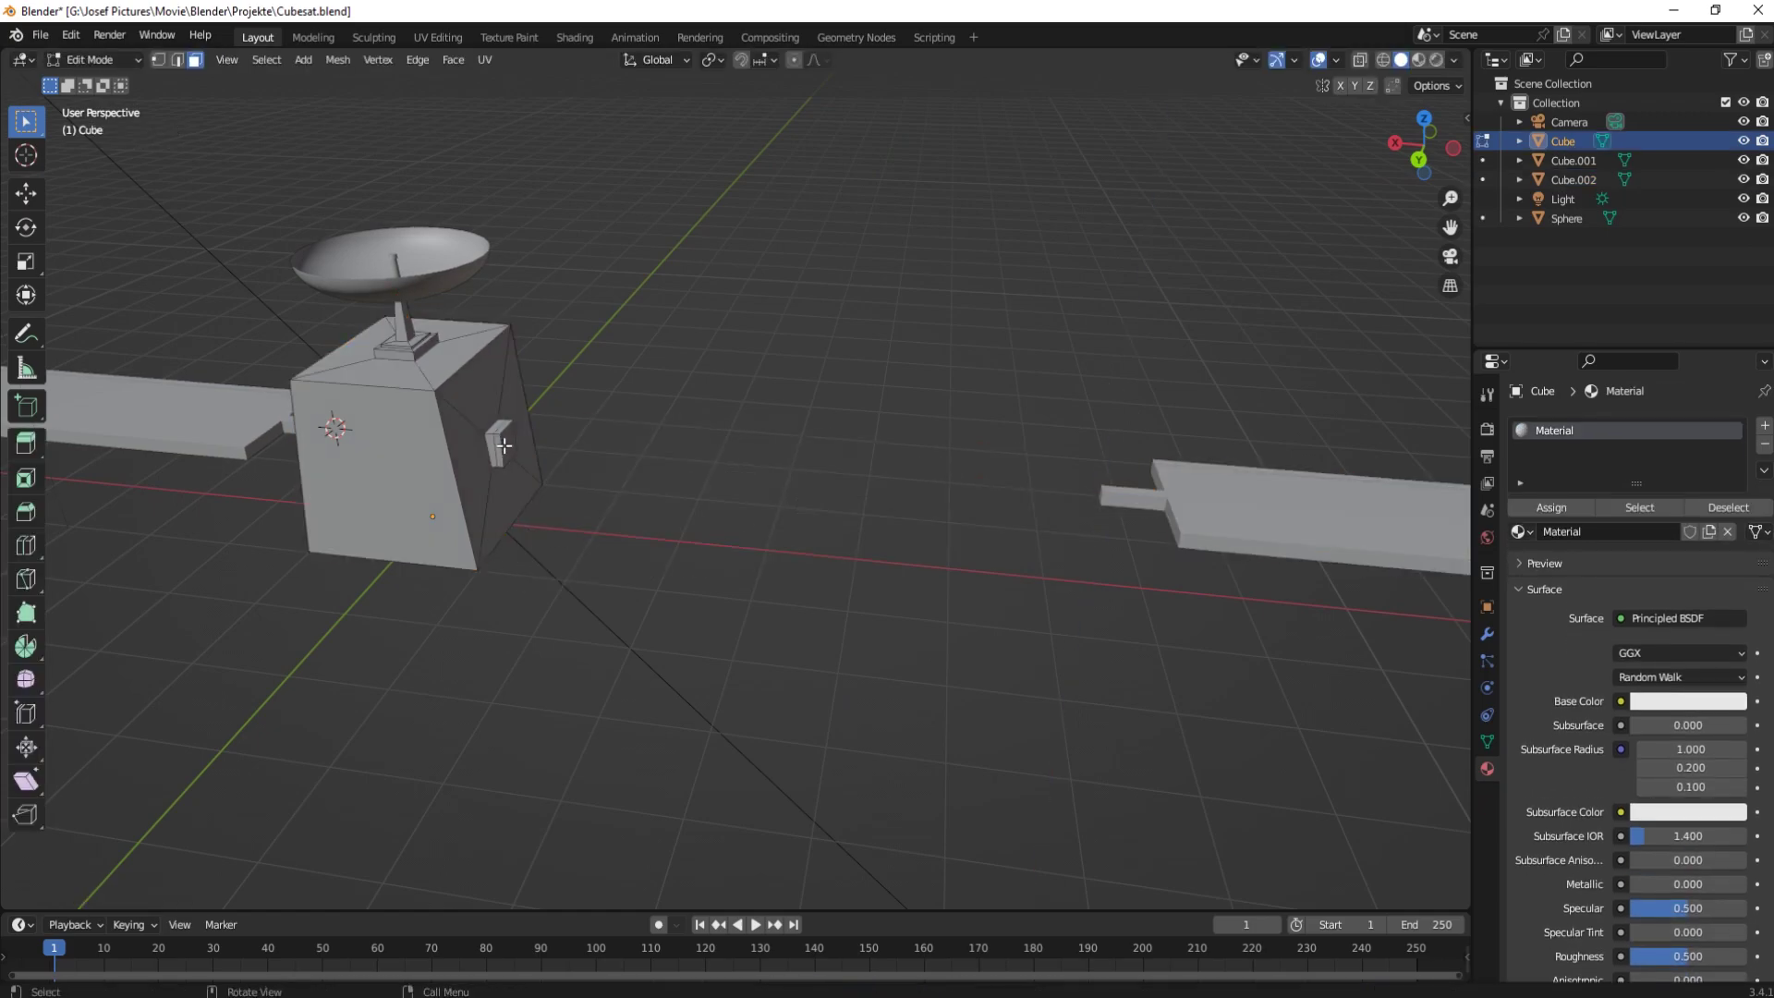
{"action": "left_click", "coordinate": [507, 504]}
Step: Select a face on the body's underside and move it along Z
{"action": "key", "text": "Tab"}
{"action": "left_click", "coordinate": [1196, 495]}
{"action": "key", "text": "shift+s"}
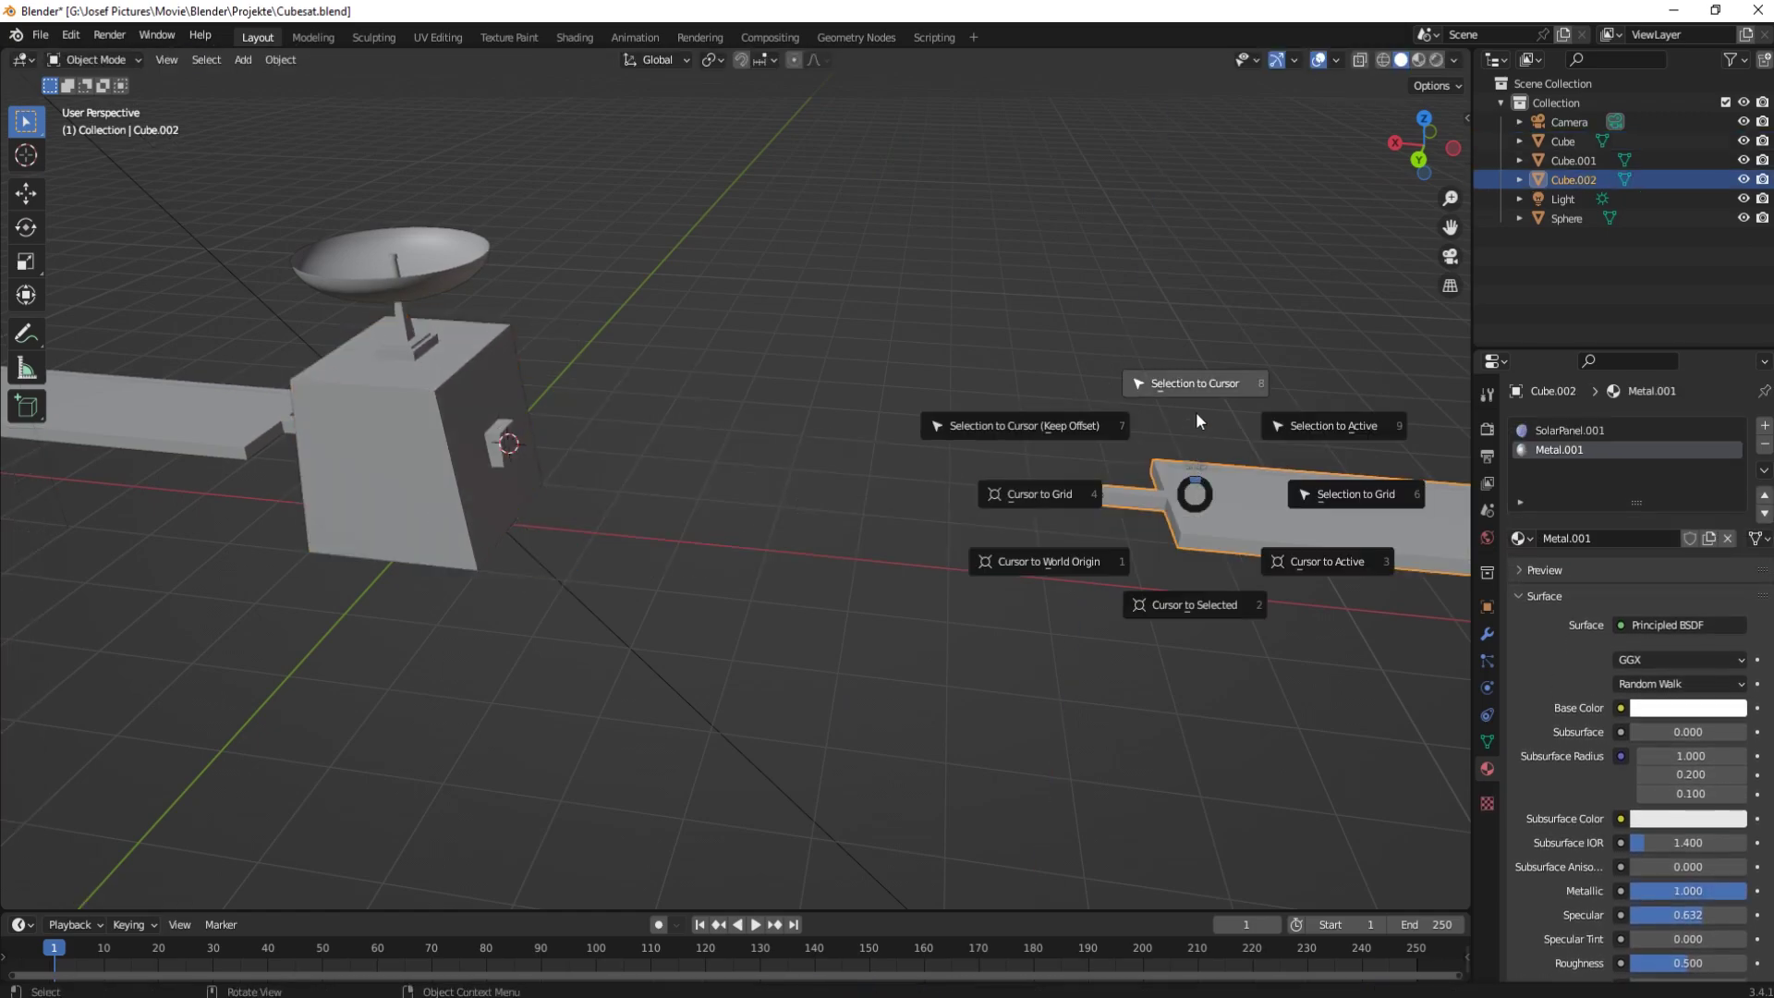
{"action": "left_click", "coordinate": [1196, 412]}
{"action": "scroll", "coordinate": [730, 323], "scroll_direction": "down", "scroll_amount": 3}
{"action": "mouse_move", "coordinate": [713, 425]}
{"action": "middle_mouse_down"}
{"action": "mouse_move", "coordinate": [789, 447]}
{"action": "mouse_move", "coordinate": [683, 496]}
{"action": "mouse_move", "coordinate": [654, 453]}
{"action": "middle_mouse_up"}
{"action": "left_click", "coordinate": [684, 496]}
{"action": "key", "text": "Tab"}
{"action": "scroll", "coordinate": [628, 499], "scroll_direction": "up", "scroll_amount": 4}
{"action": "left_click", "coordinate": [592, 544]}
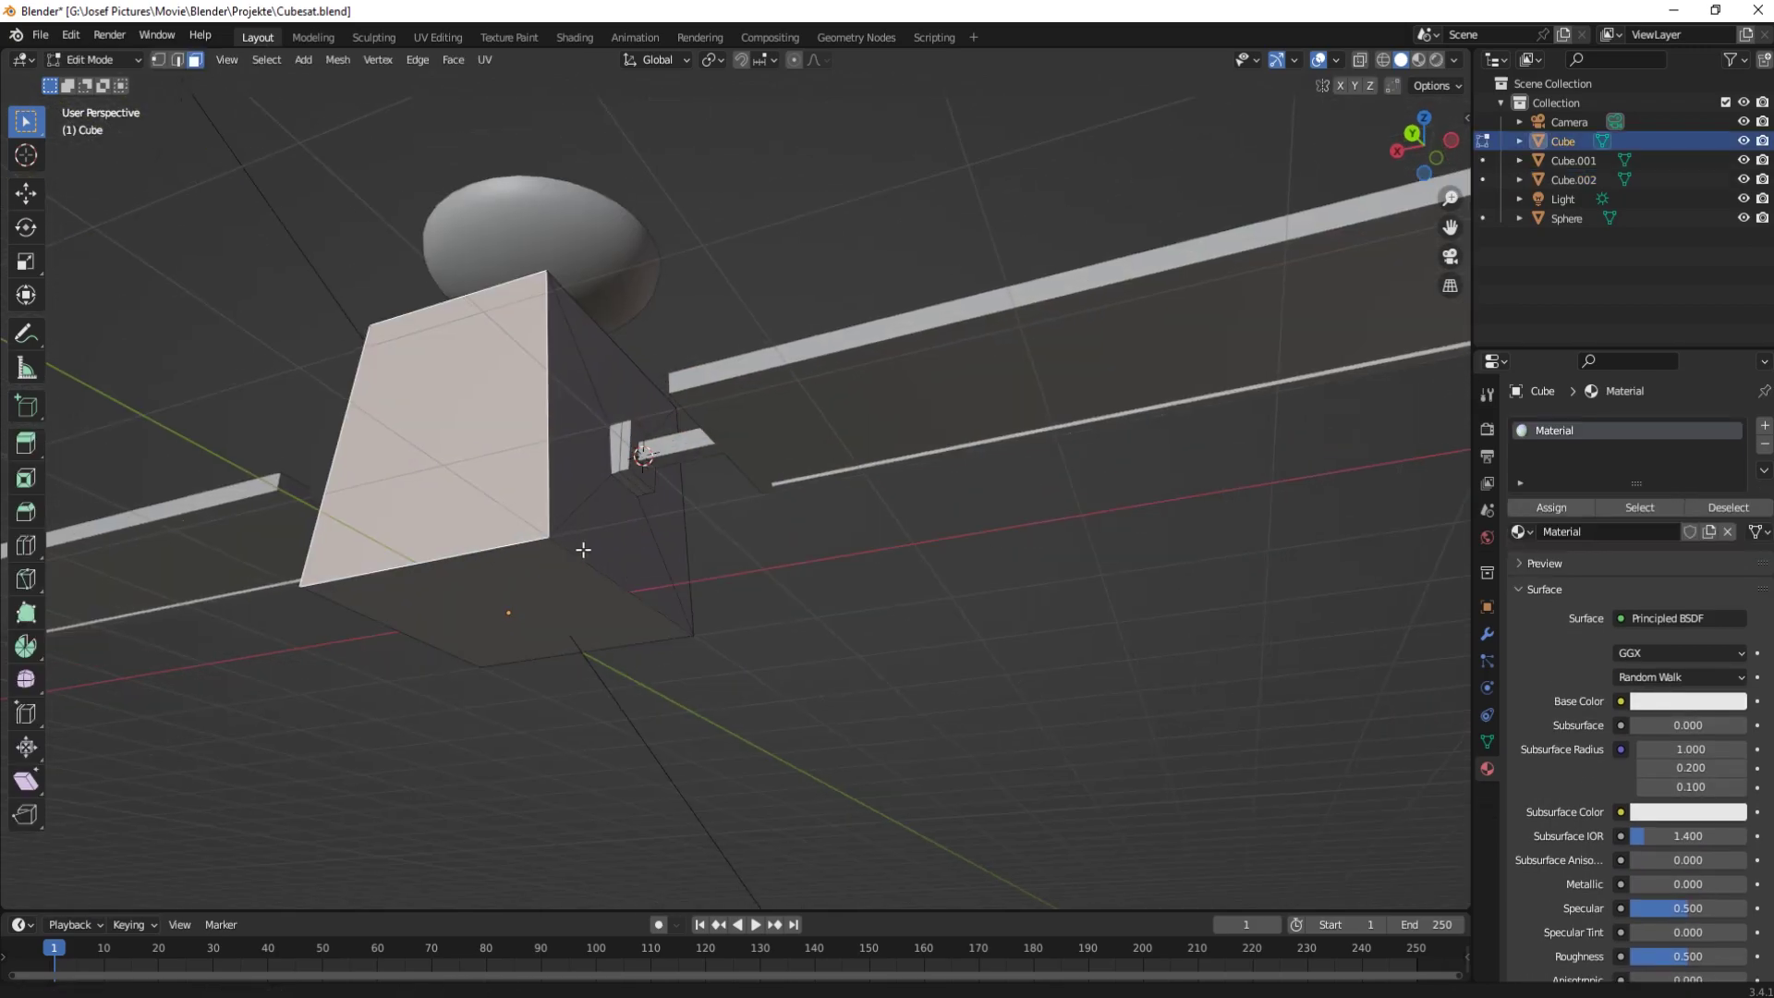
{"action": "middle_click_drag", "start_coordinate": [582, 582], "coordinate": [622, 705]}
{"action": "key", "text": "g"}
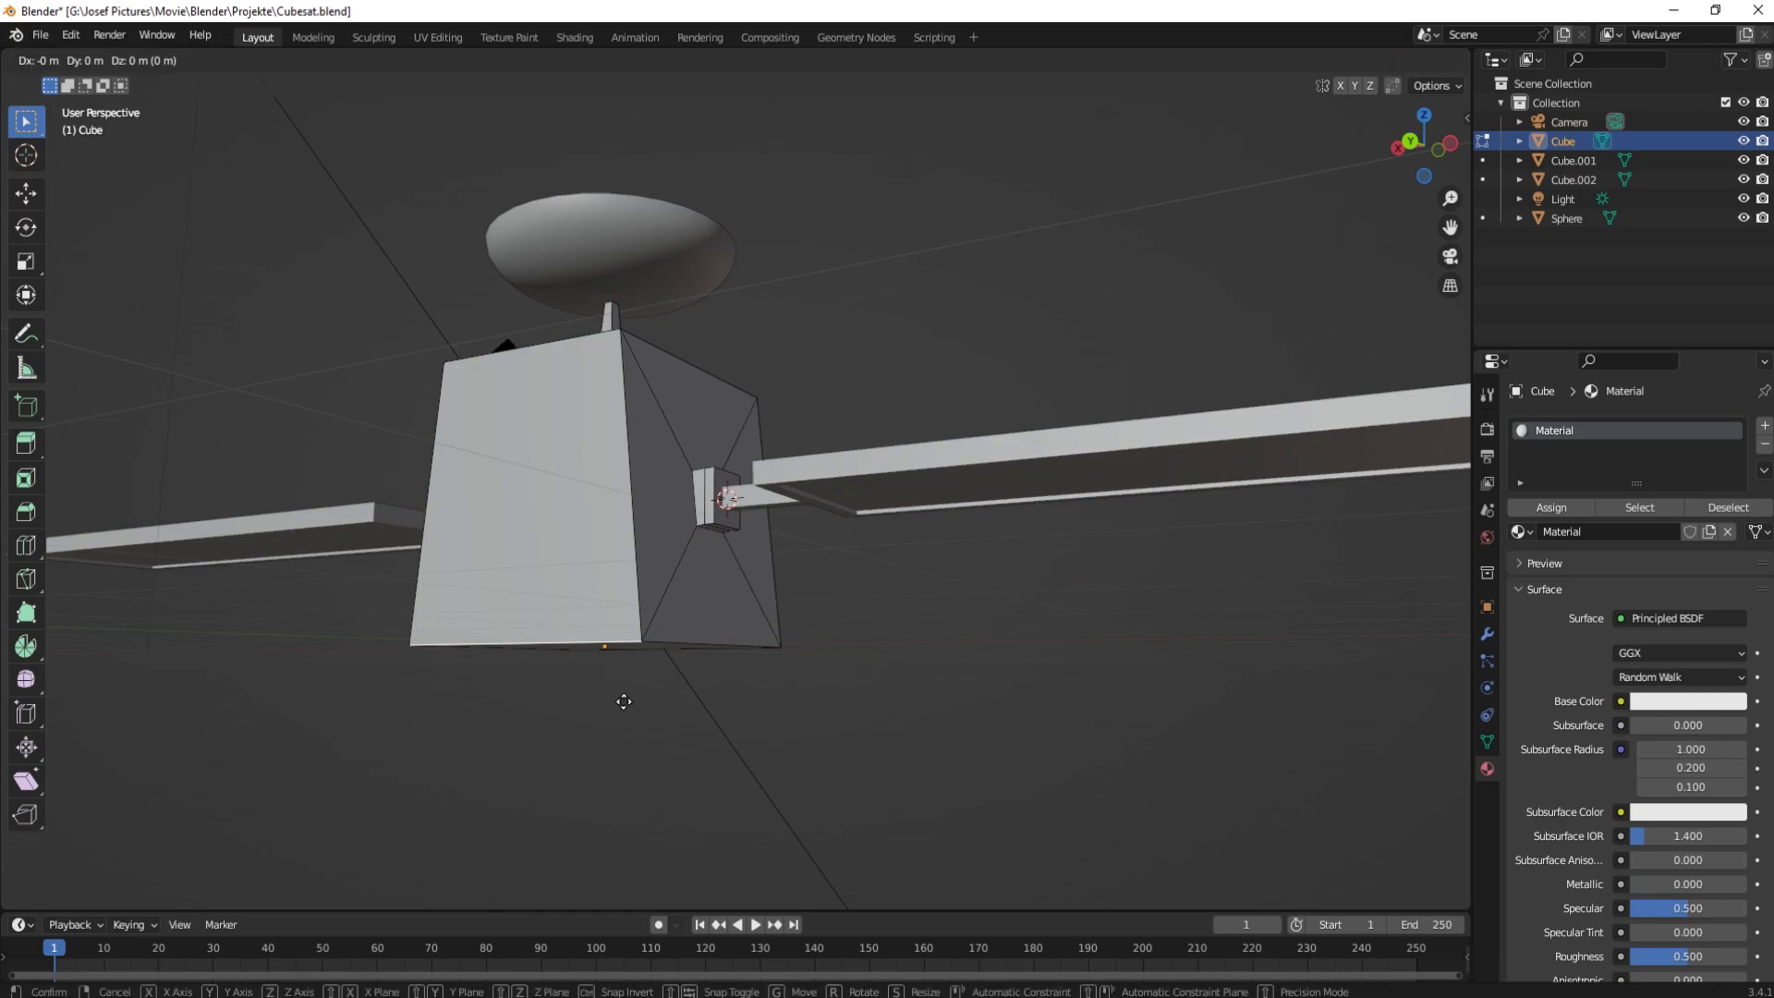
{"action": "key", "text": "z"}
{"action": "left_click", "coordinate": [624, 567]}
{"action": "mouse_move", "coordinate": [623, 568]}
{"action": "middle_mouse_down"}
{"action": "mouse_move", "coordinate": [910, 581]}
{"action": "mouse_move", "coordinate": [885, 520]}
{"action": "mouse_move", "coordinate": [693, 468]}
{"action": "middle_mouse_up"}
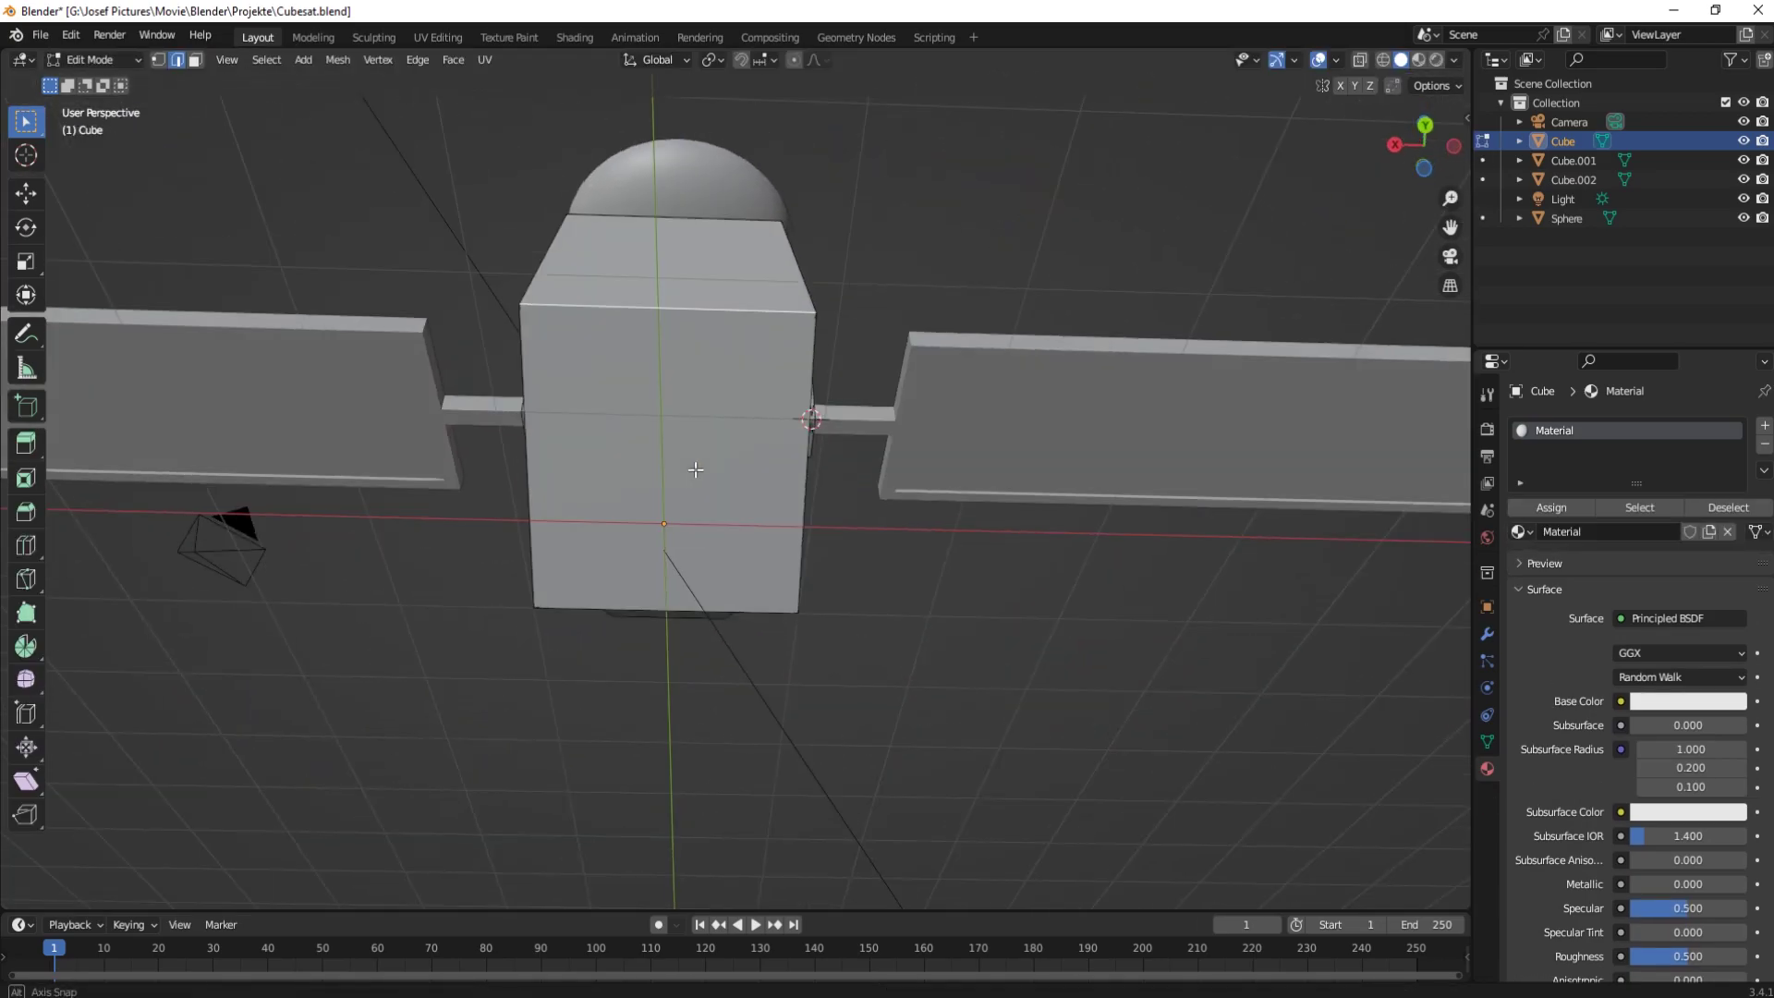
Step: Extrude, shrink, loop-cut, inset and extrude the underside face into two small blocks
{"action": "key", "text": "3"}
{"action": "key", "text": "e"}
{"action": "key", "text": "s"}
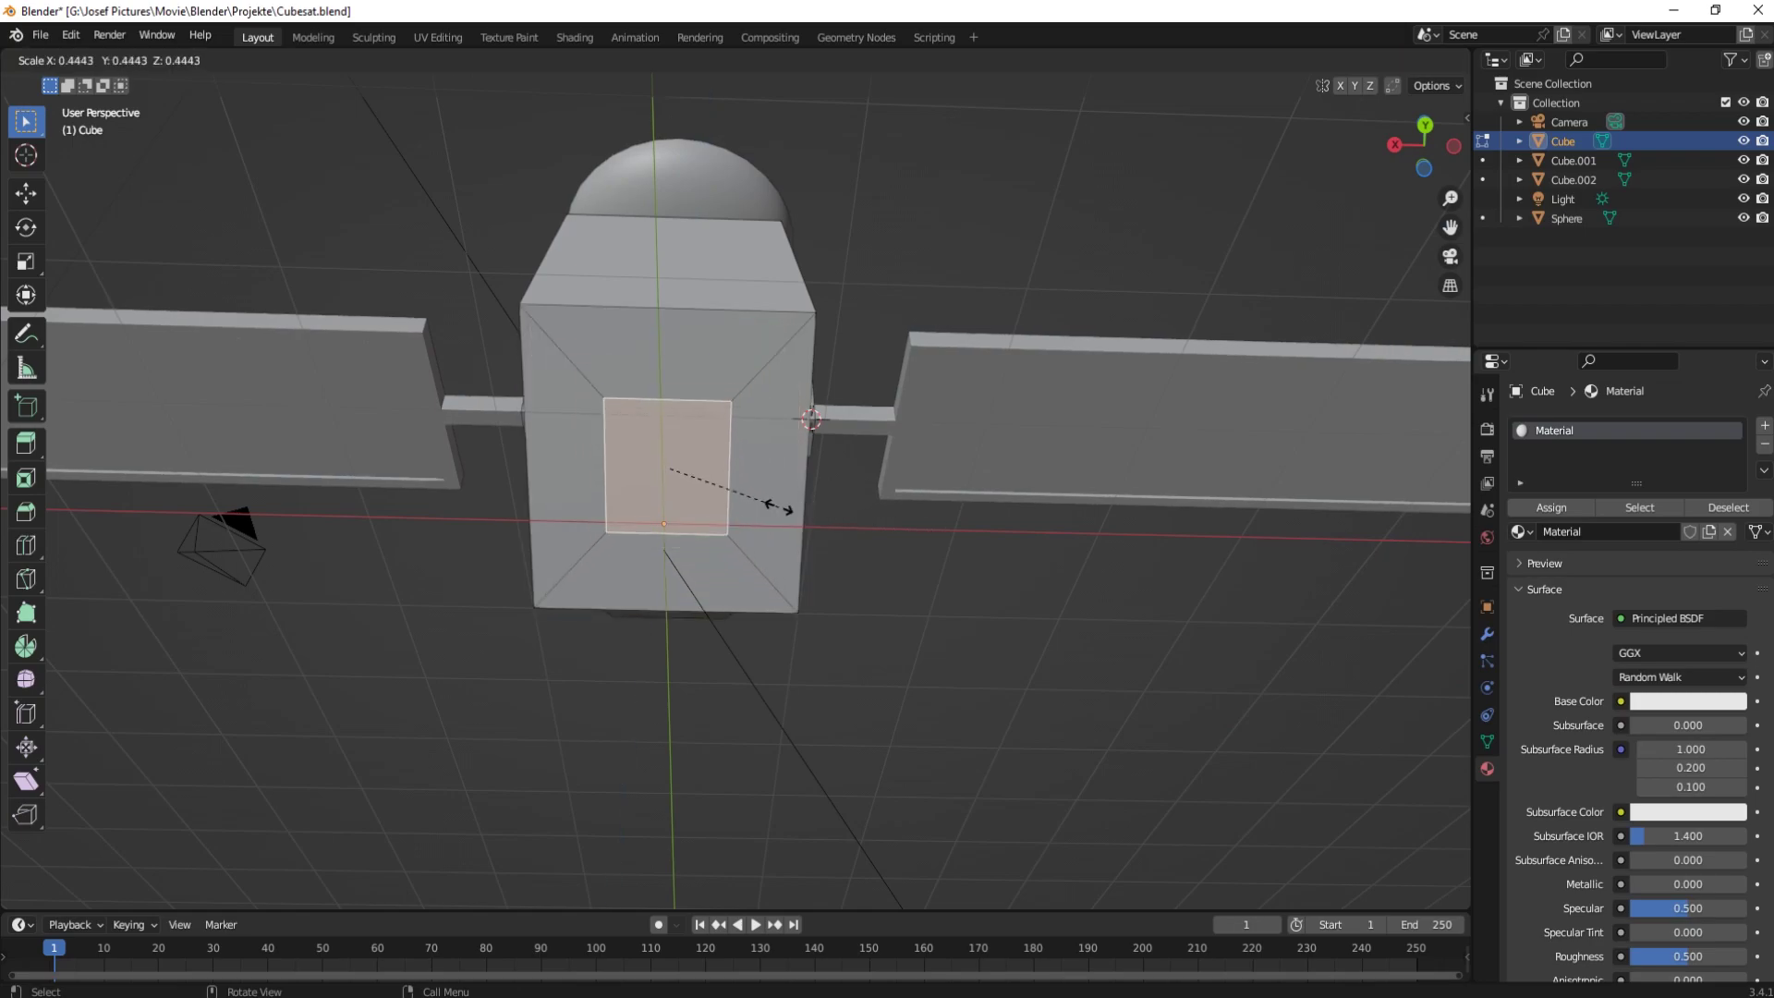
{"action": "left_click", "coordinate": [708, 517]}
{"action": "key", "text": "ctrl+r"}
{"action": "left_click", "coordinate": [709, 517]}
{"action": "left_click", "coordinate": [629, 480]}
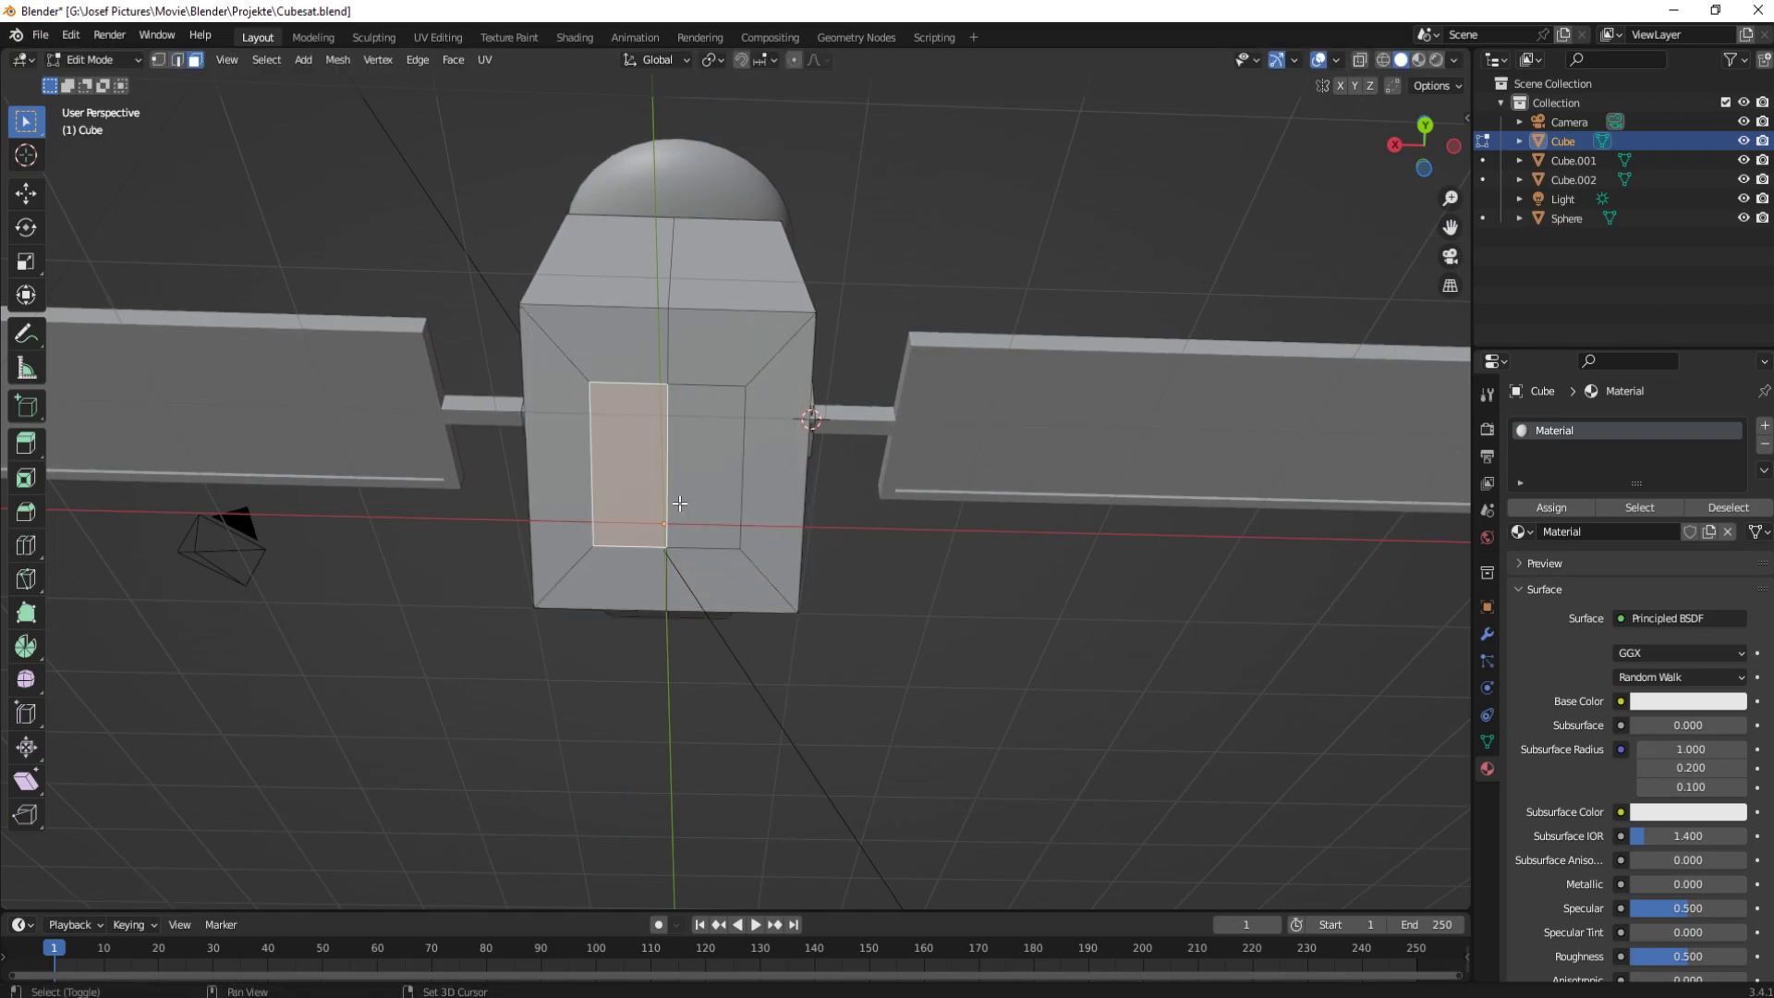
{"action": "left_click", "coordinate": [711, 499], "text": "shift"}
{"action": "middle_click_drag", "start_coordinate": [711, 498], "coordinate": [776, 501]}
{"action": "key", "text": "i"}
{"action": "key", "text": "i"}
{"action": "left_click", "coordinate": [751, 510]}
{"action": "key", "text": "e"}
{"action": "left_click", "coordinate": [785, 539]}
Step: Return to Object Mode and save Cubesat.blend
{"action": "key", "text": "Tab"}
{"action": "middle_click_drag", "start_coordinate": [815, 572], "coordinate": [907, 651]}
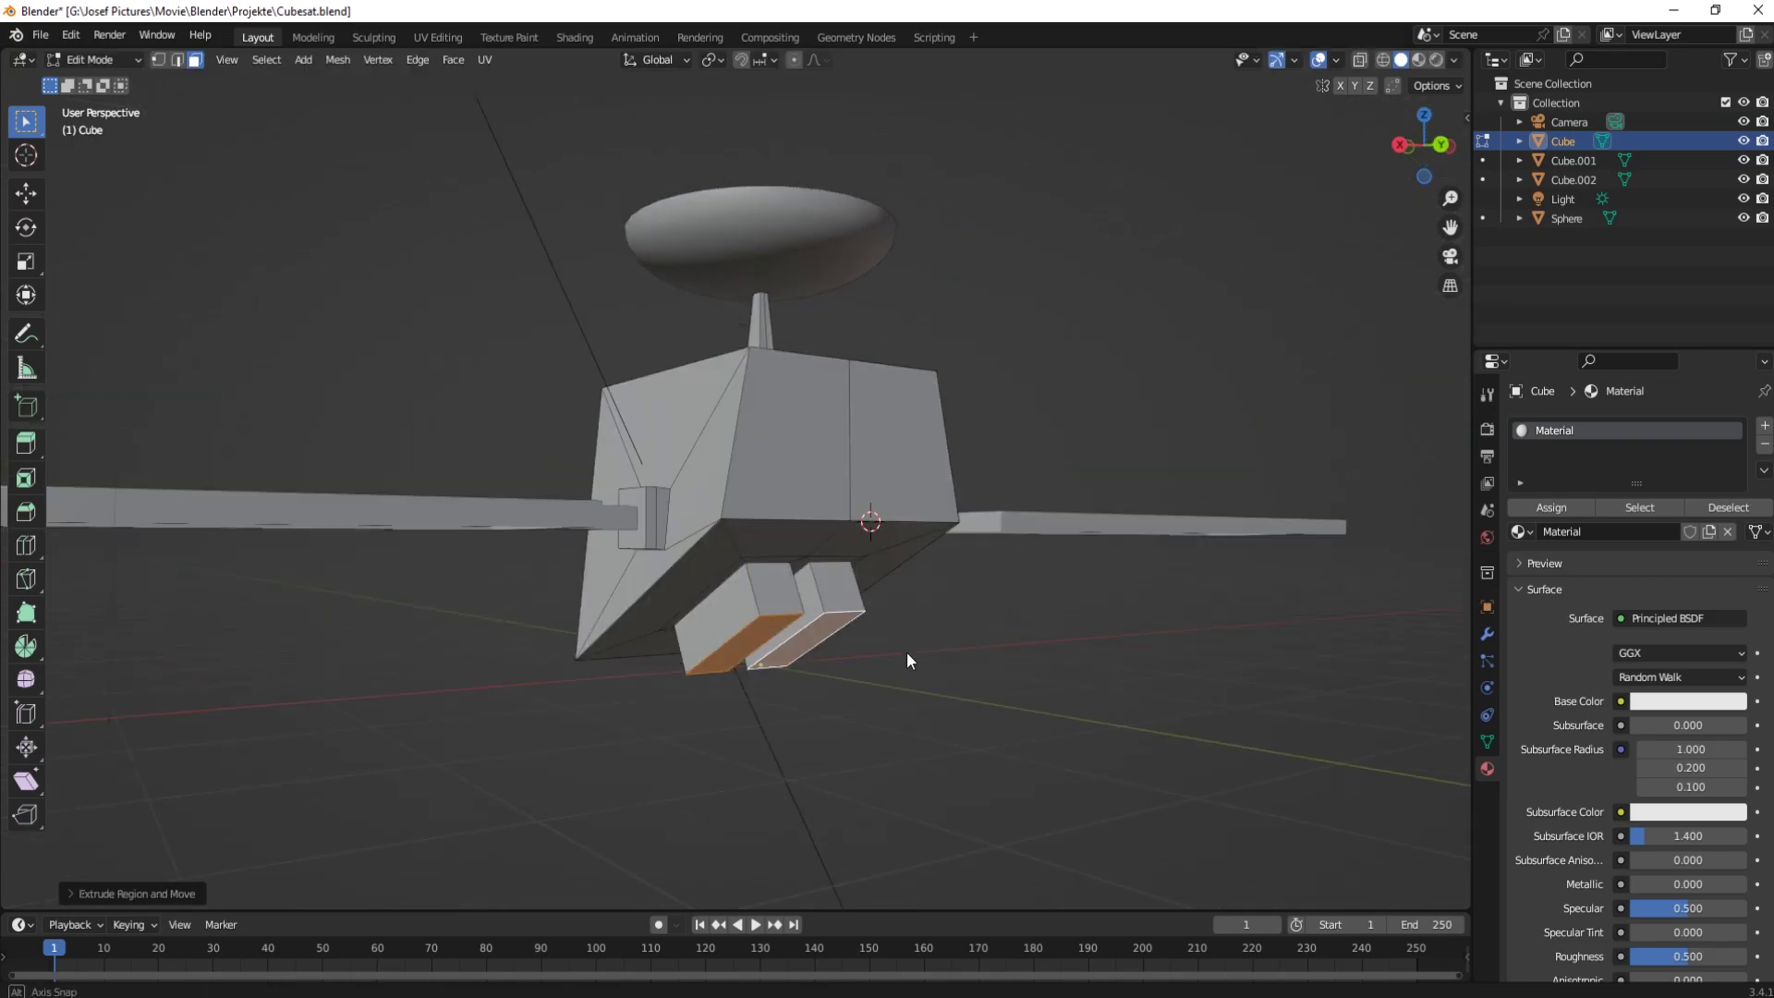
{"action": "scroll", "coordinate": [832, 584], "scroll_direction": "down", "scroll_amount": 3}
{"action": "key", "text": "ctrl+s"}
{"action": "middle_click_drag", "start_coordinate": [832, 592], "coordinate": [951, 653]}
Step: Tilt both solar panels about the X axis, save, and switch to rendered shading
{"action": "left_click", "coordinate": [952, 652]}
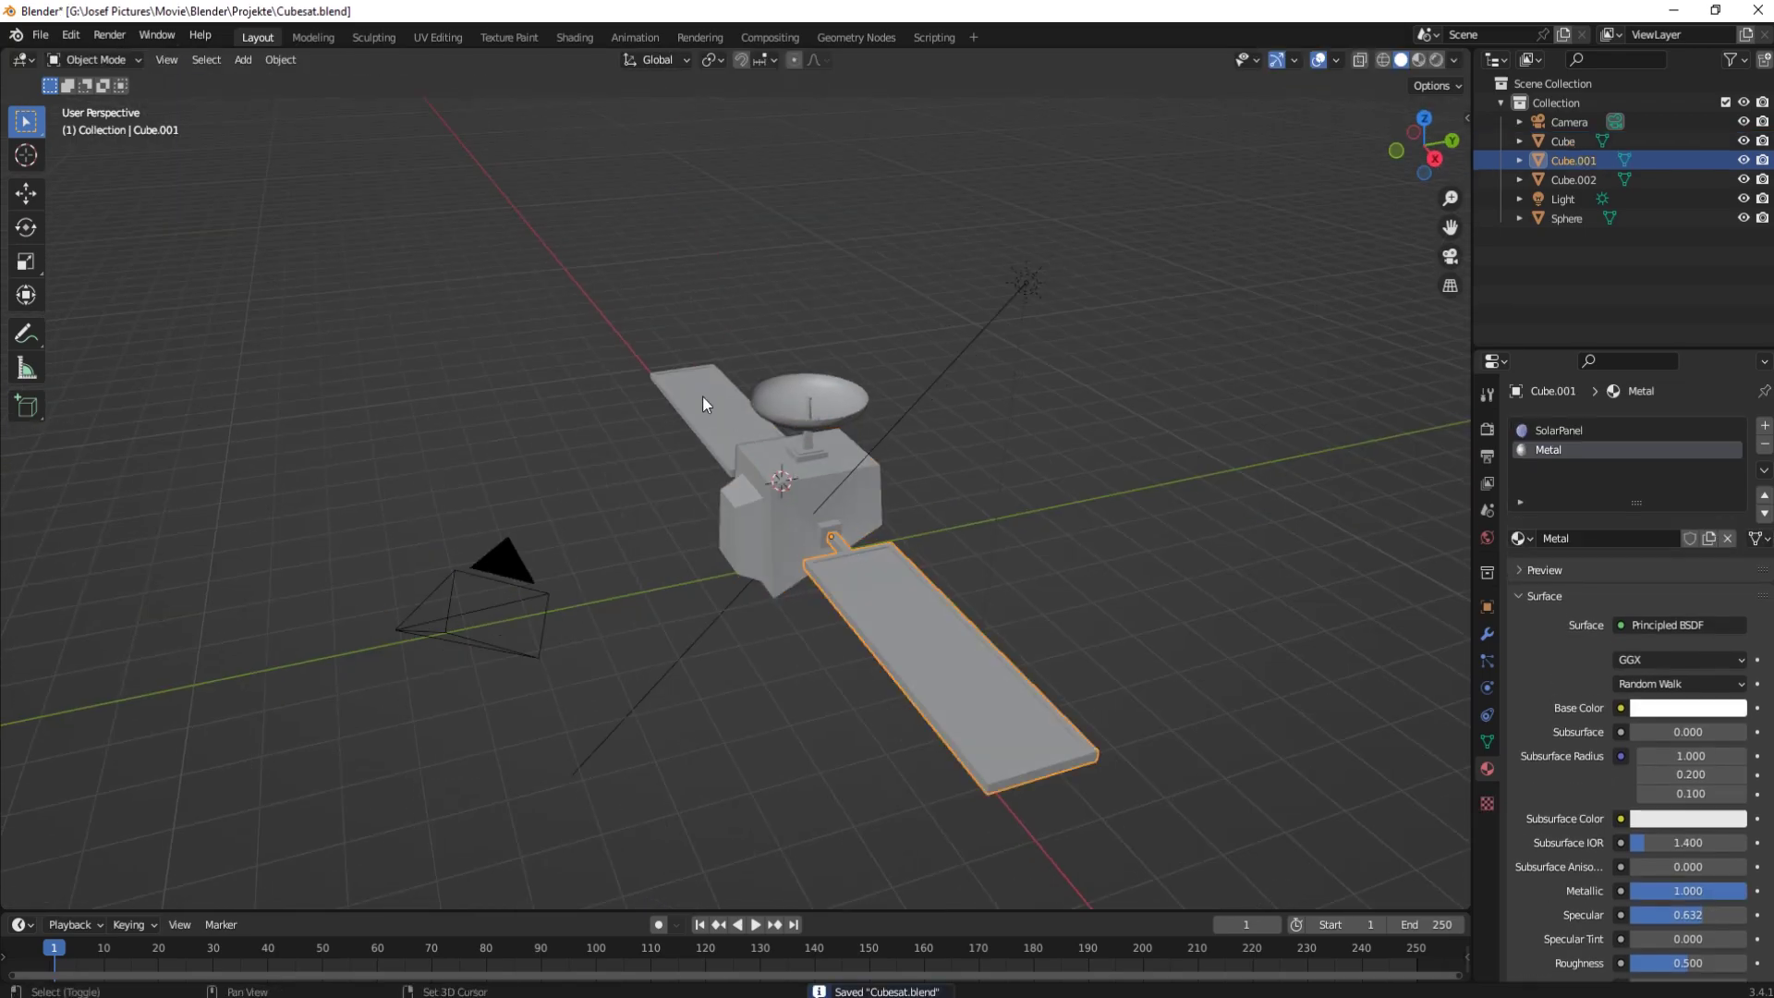
{"action": "left_click", "coordinate": [702, 396], "text": "shift"}
{"action": "key", "text": "r"}
{"action": "key", "text": "x"}
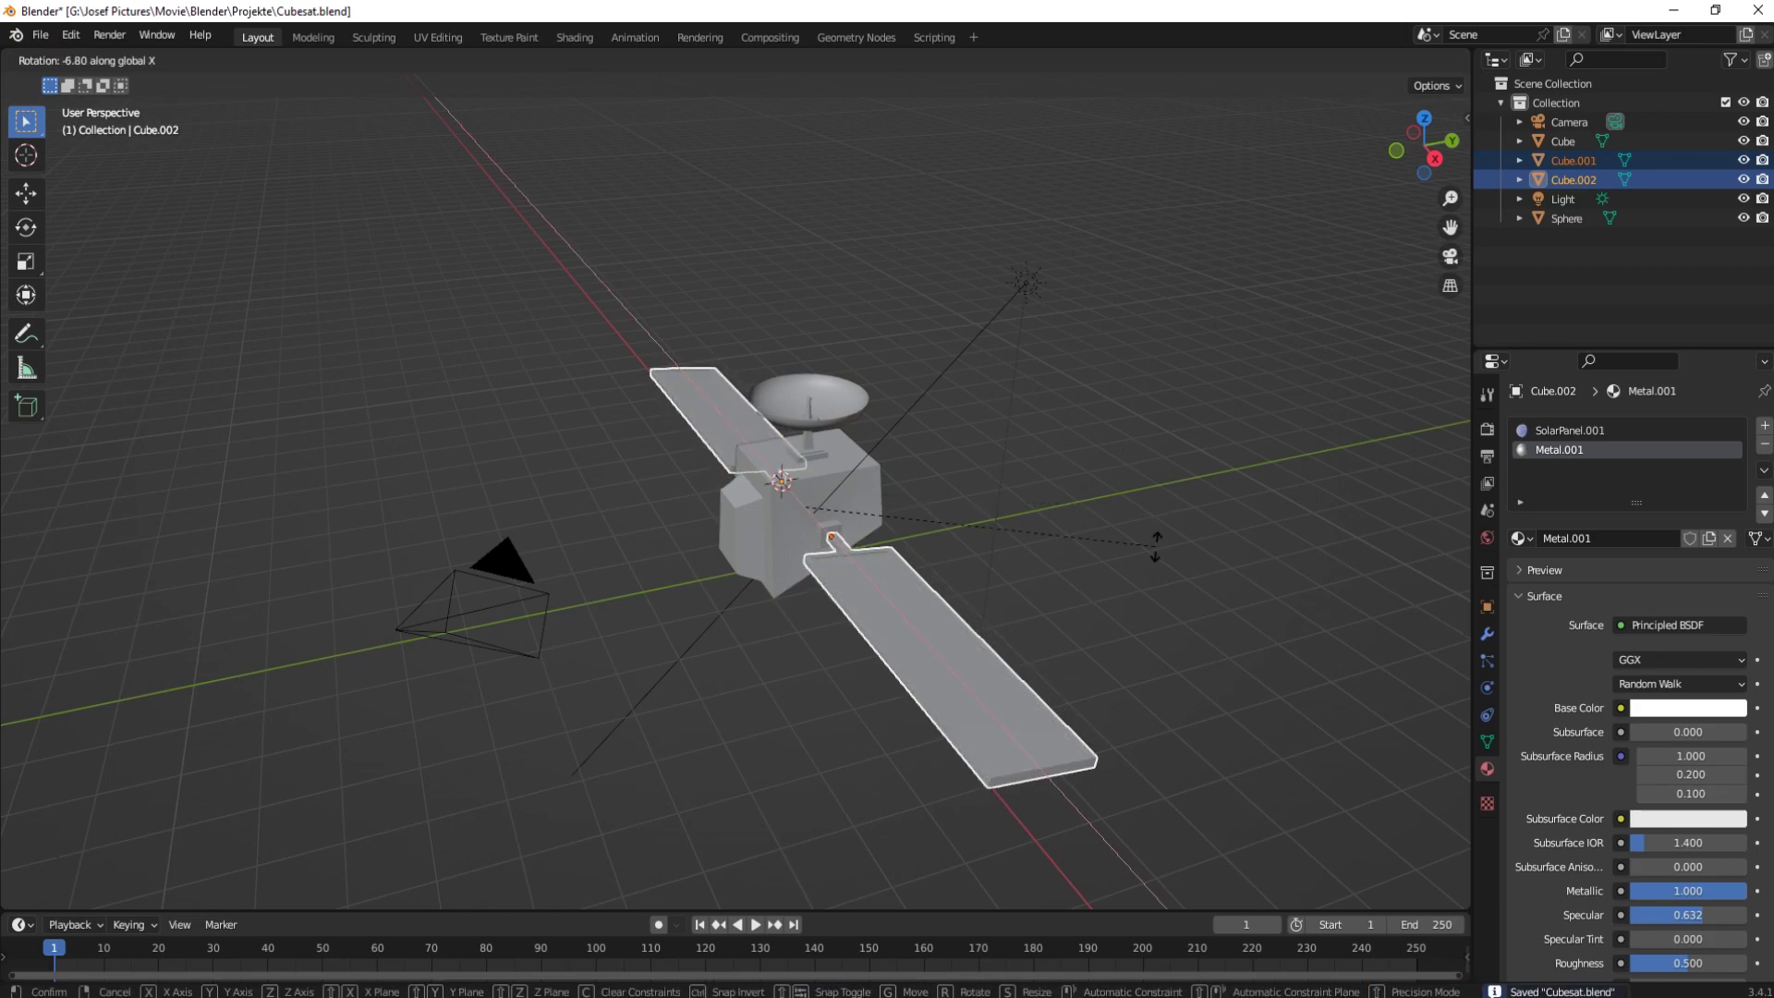
{"action": "left_click", "coordinate": [1146, 624]}
{"action": "mouse_move", "coordinate": [1145, 623]}
{"action": "middle_mouse_down"}
{"action": "mouse_move", "coordinate": [967, 524]}
{"action": "mouse_move", "coordinate": [922, 217]}
{"action": "middle_mouse_up"}
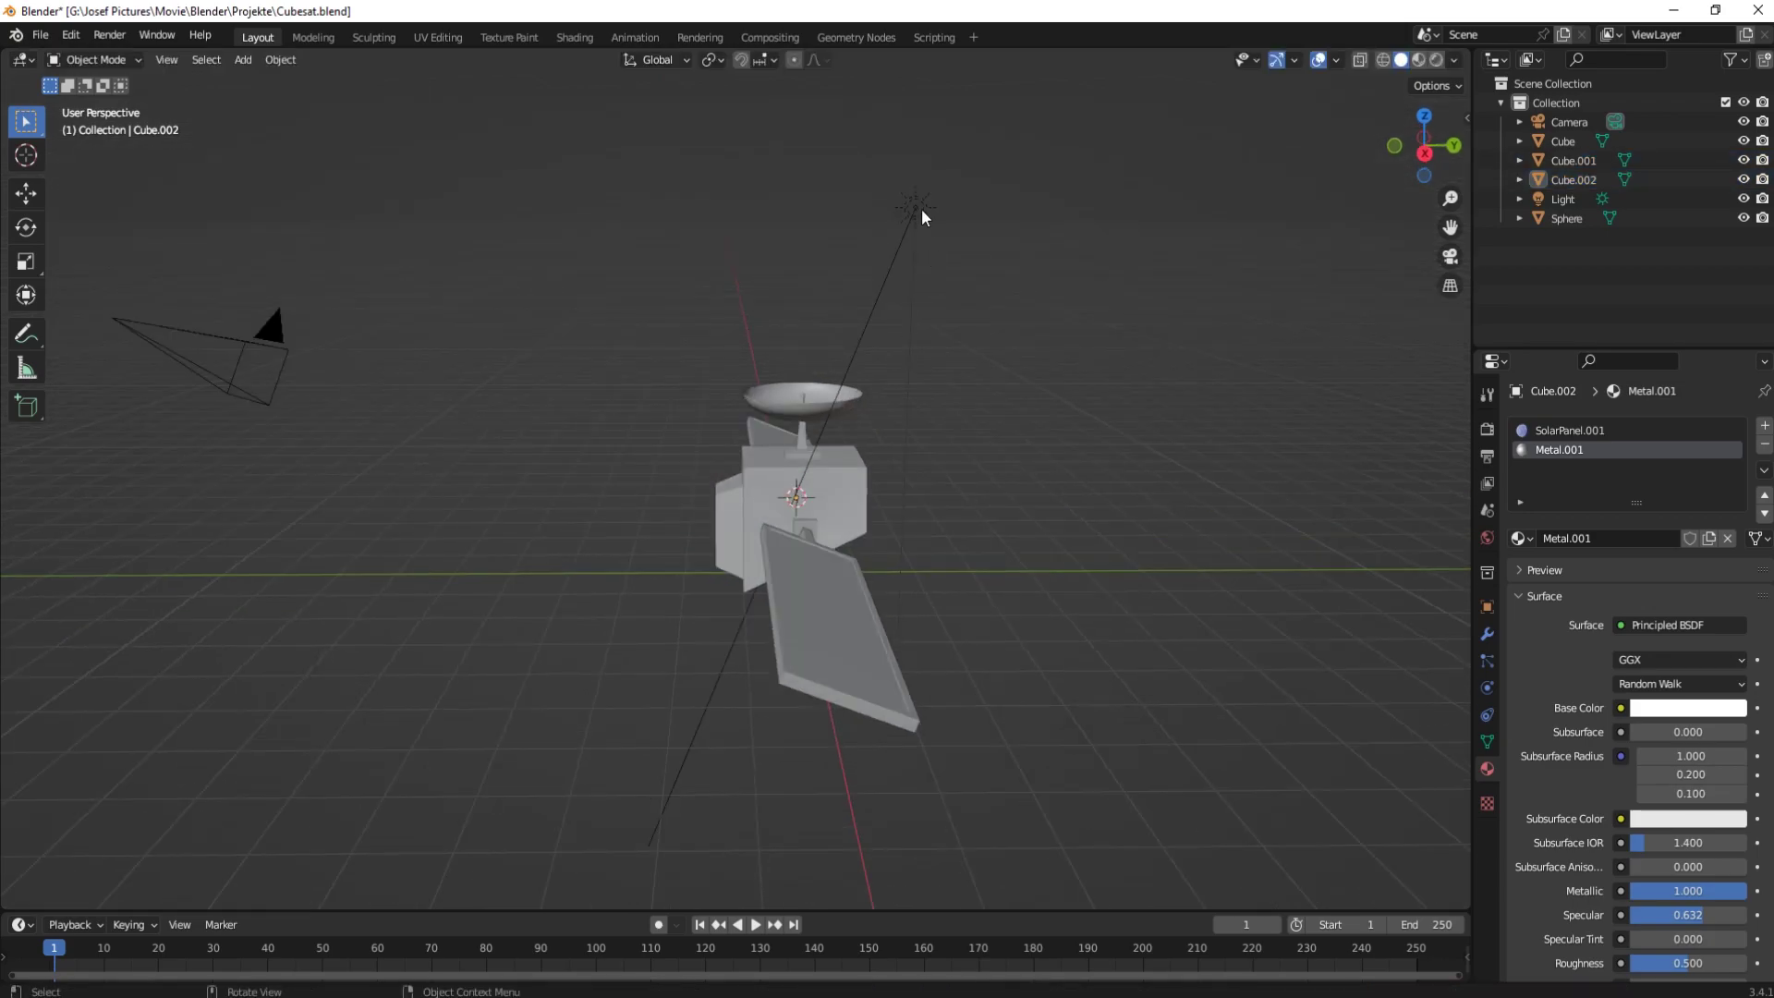
{"action": "left_click", "coordinate": [917, 211]}
{"action": "key", "text": "ctrl+s"}
{"action": "left_click", "coordinate": [1437, 59]}
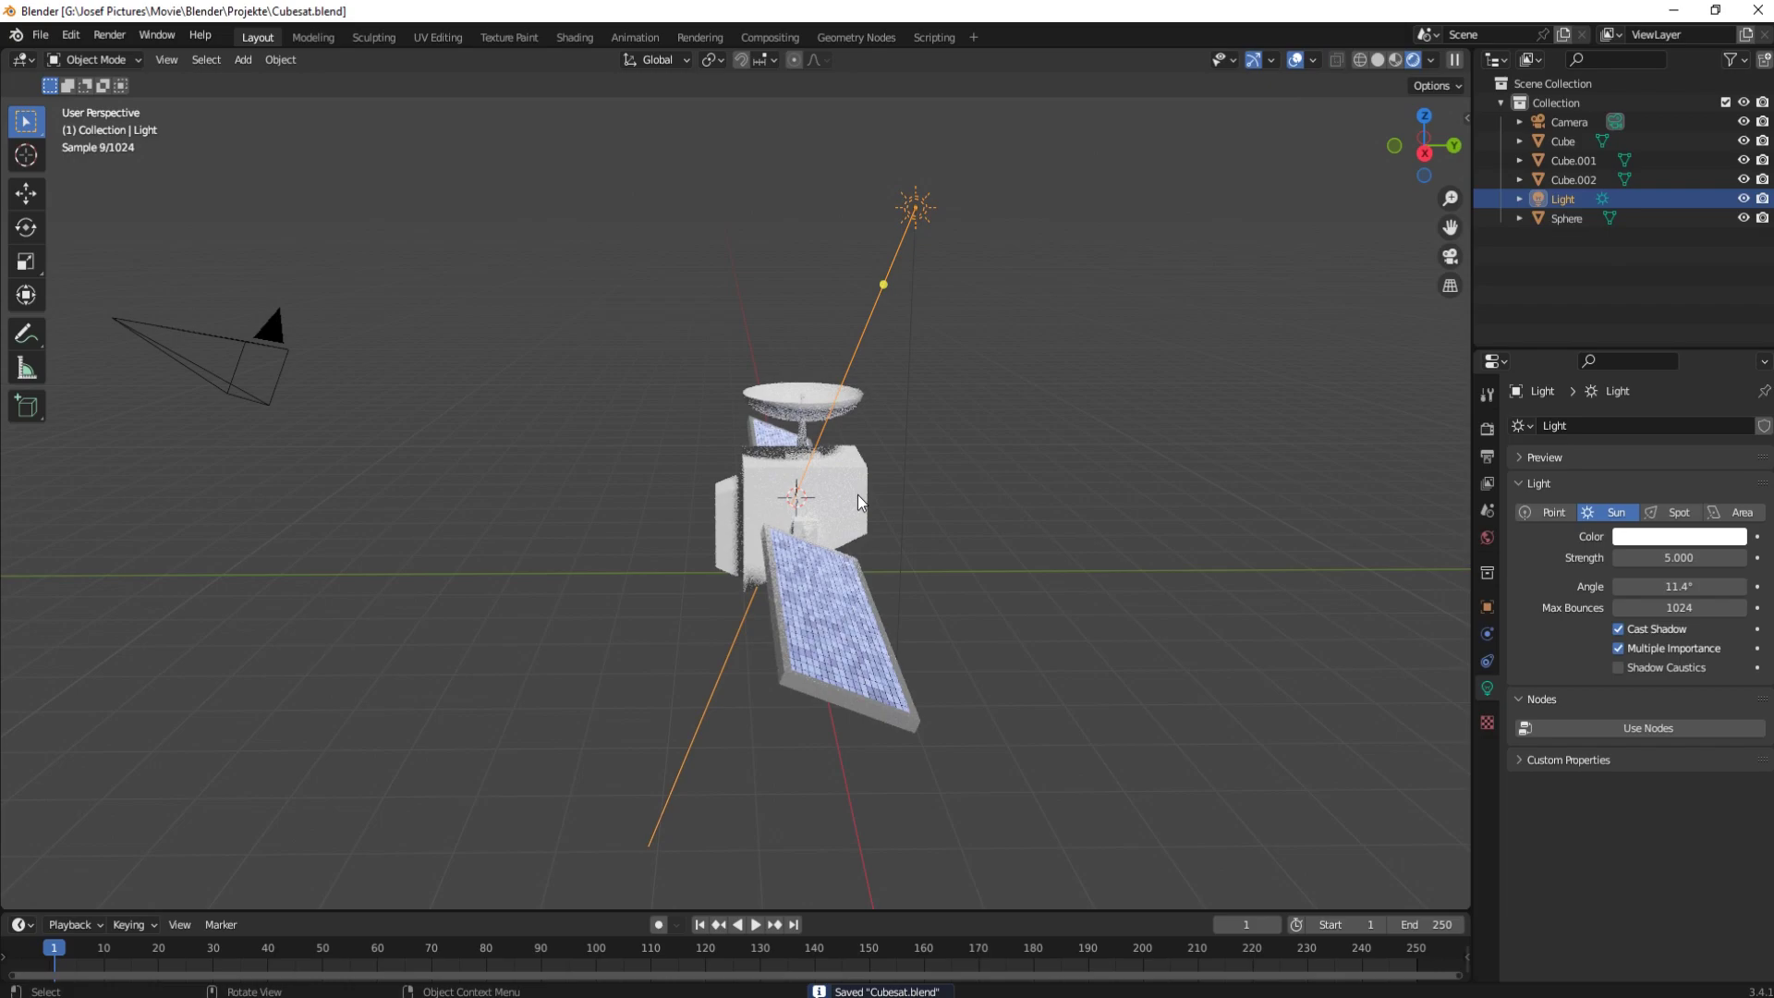
Step: Give the body material base colour 313131 and Metallic 1.000
{"action": "left_click", "coordinate": [795, 462]}
{"action": "left_click", "coordinate": [1659, 677]}
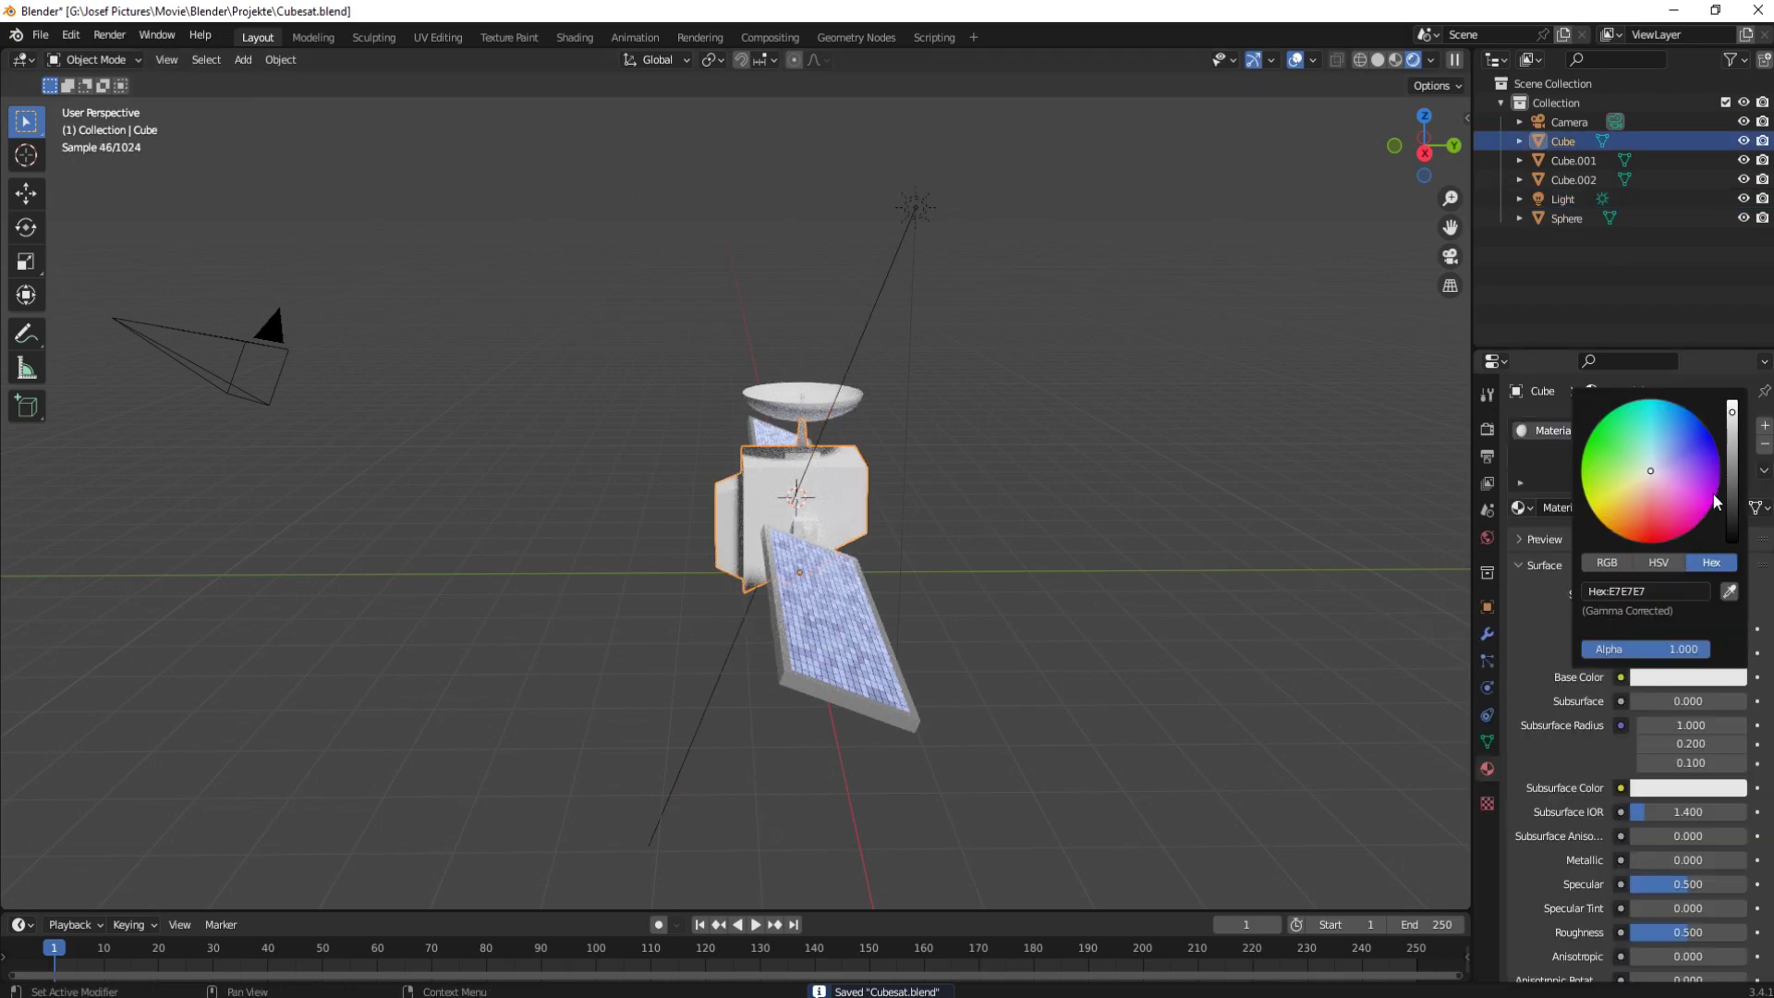
{"action": "left_click_drag", "start_coordinate": [1732, 411], "coordinate": [1733, 515]}
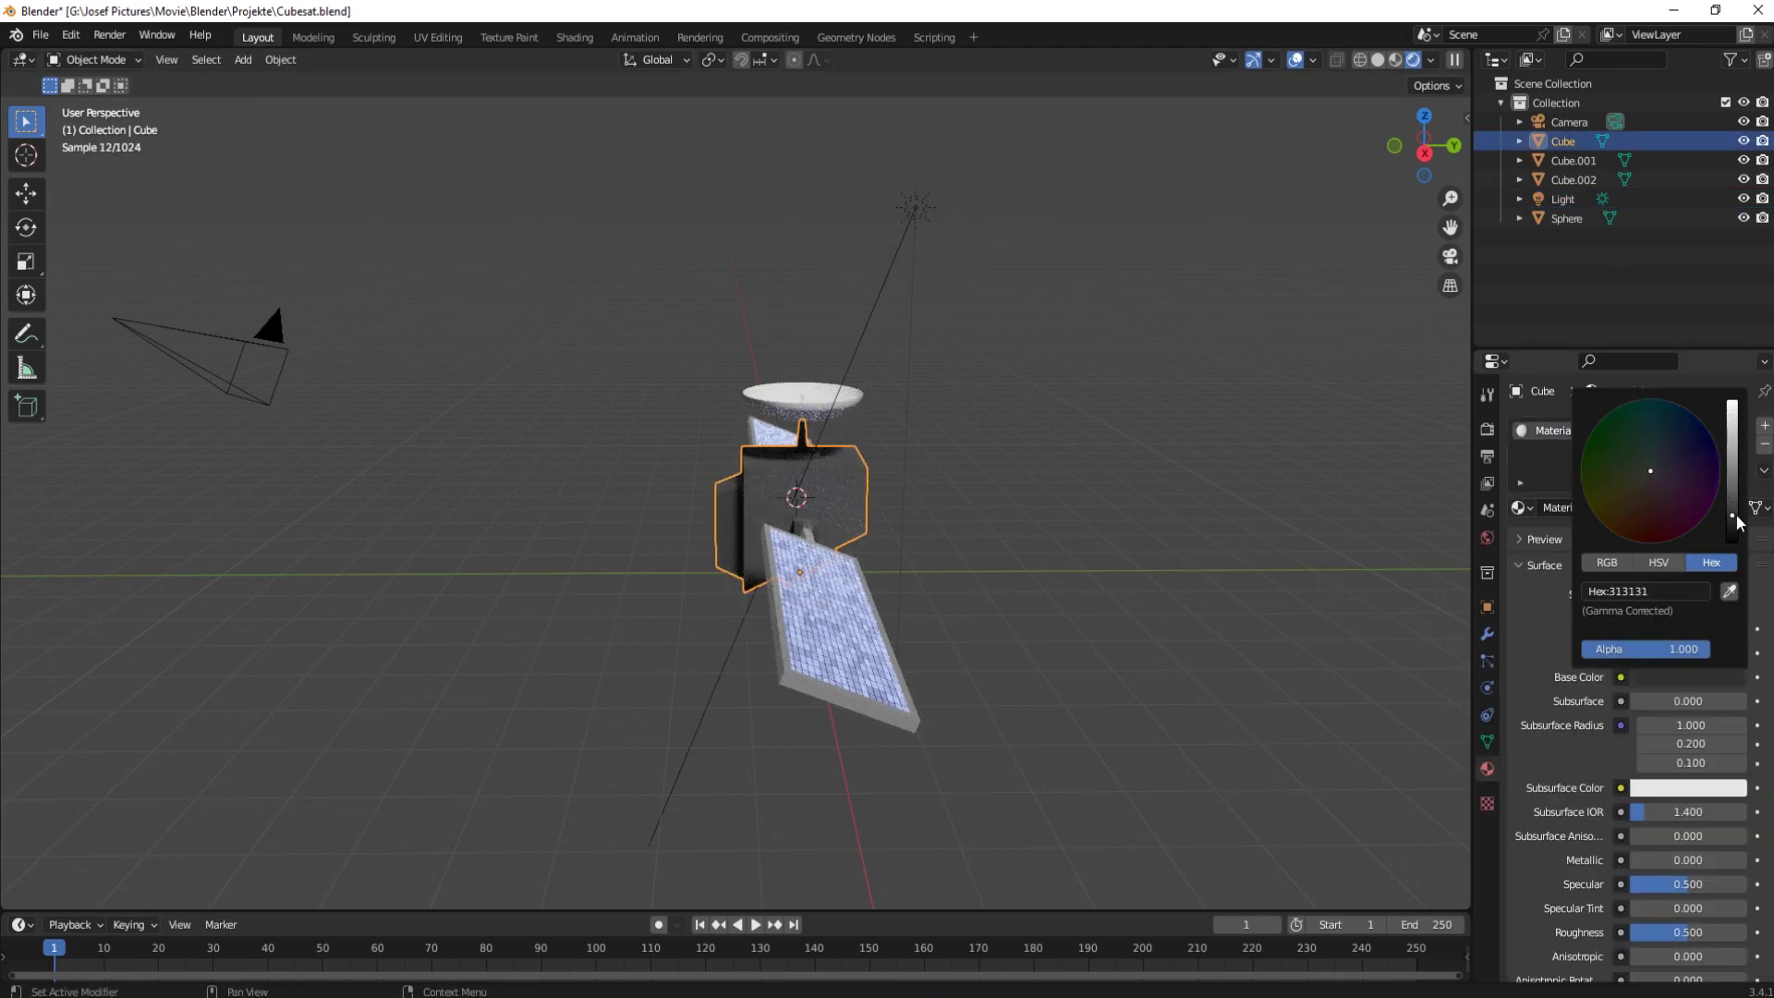
{"action": "left_click_drag", "start_coordinate": [1640, 860], "coordinate": [1747, 864]}
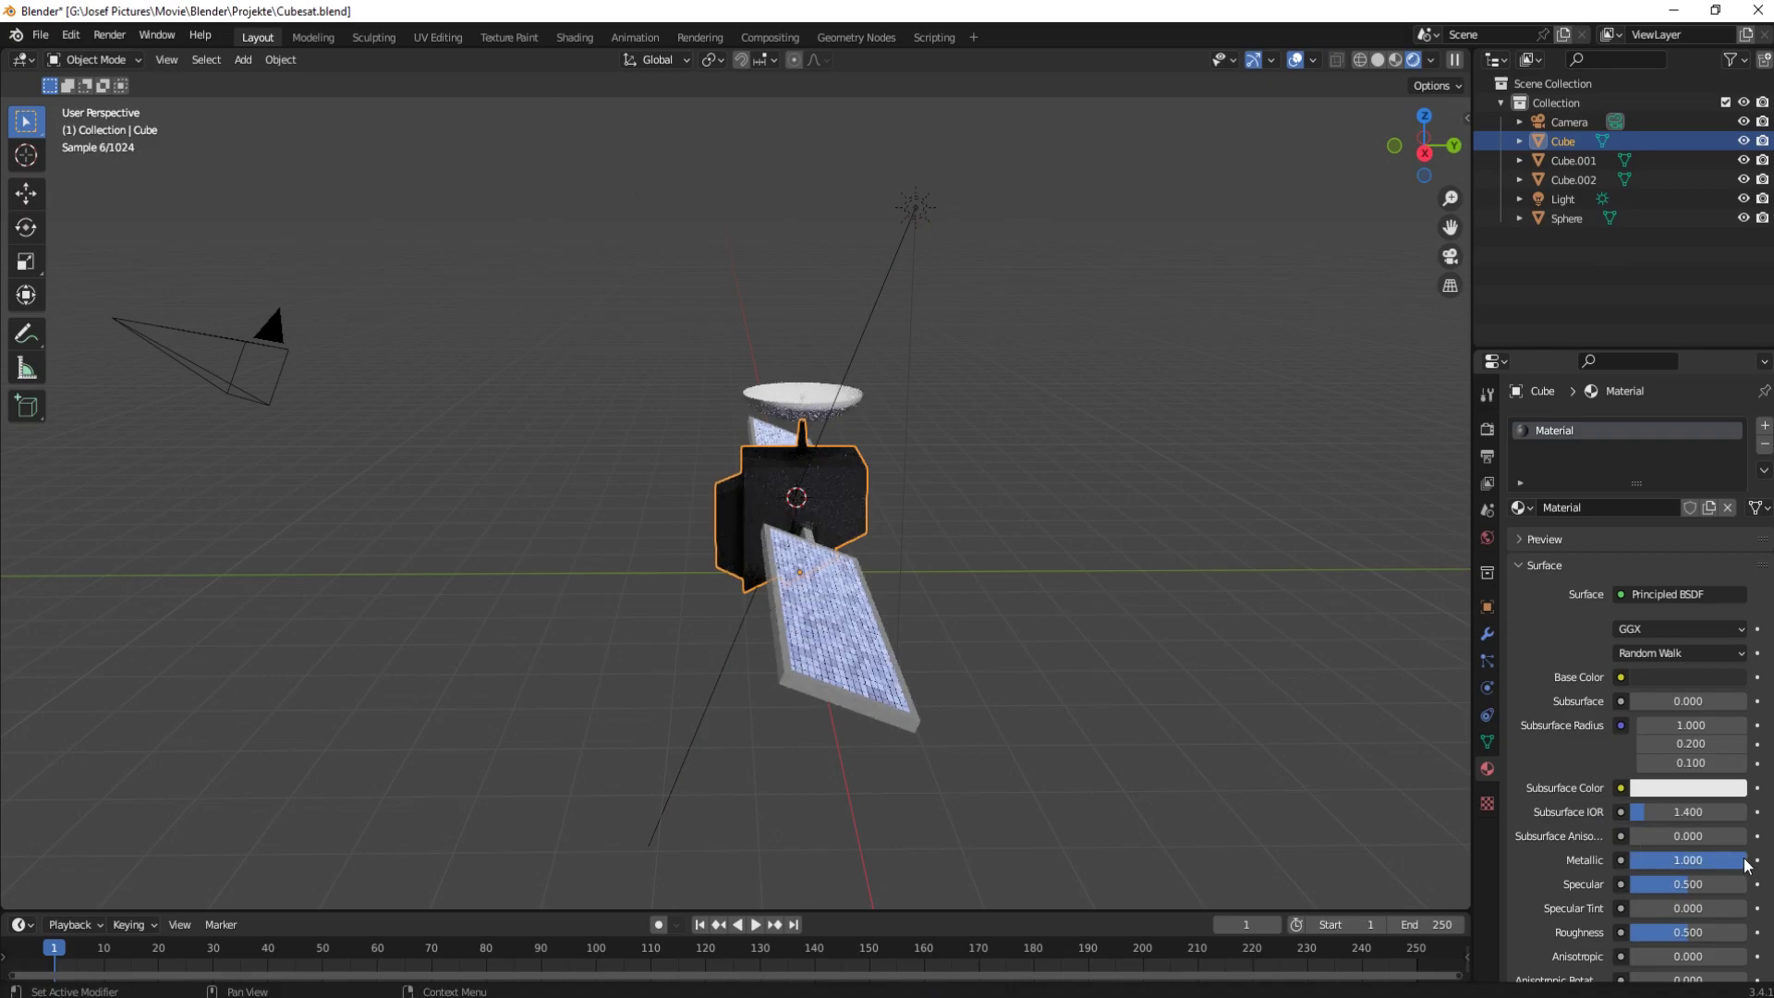
{"action": "left_click", "coordinate": [1688, 677]}
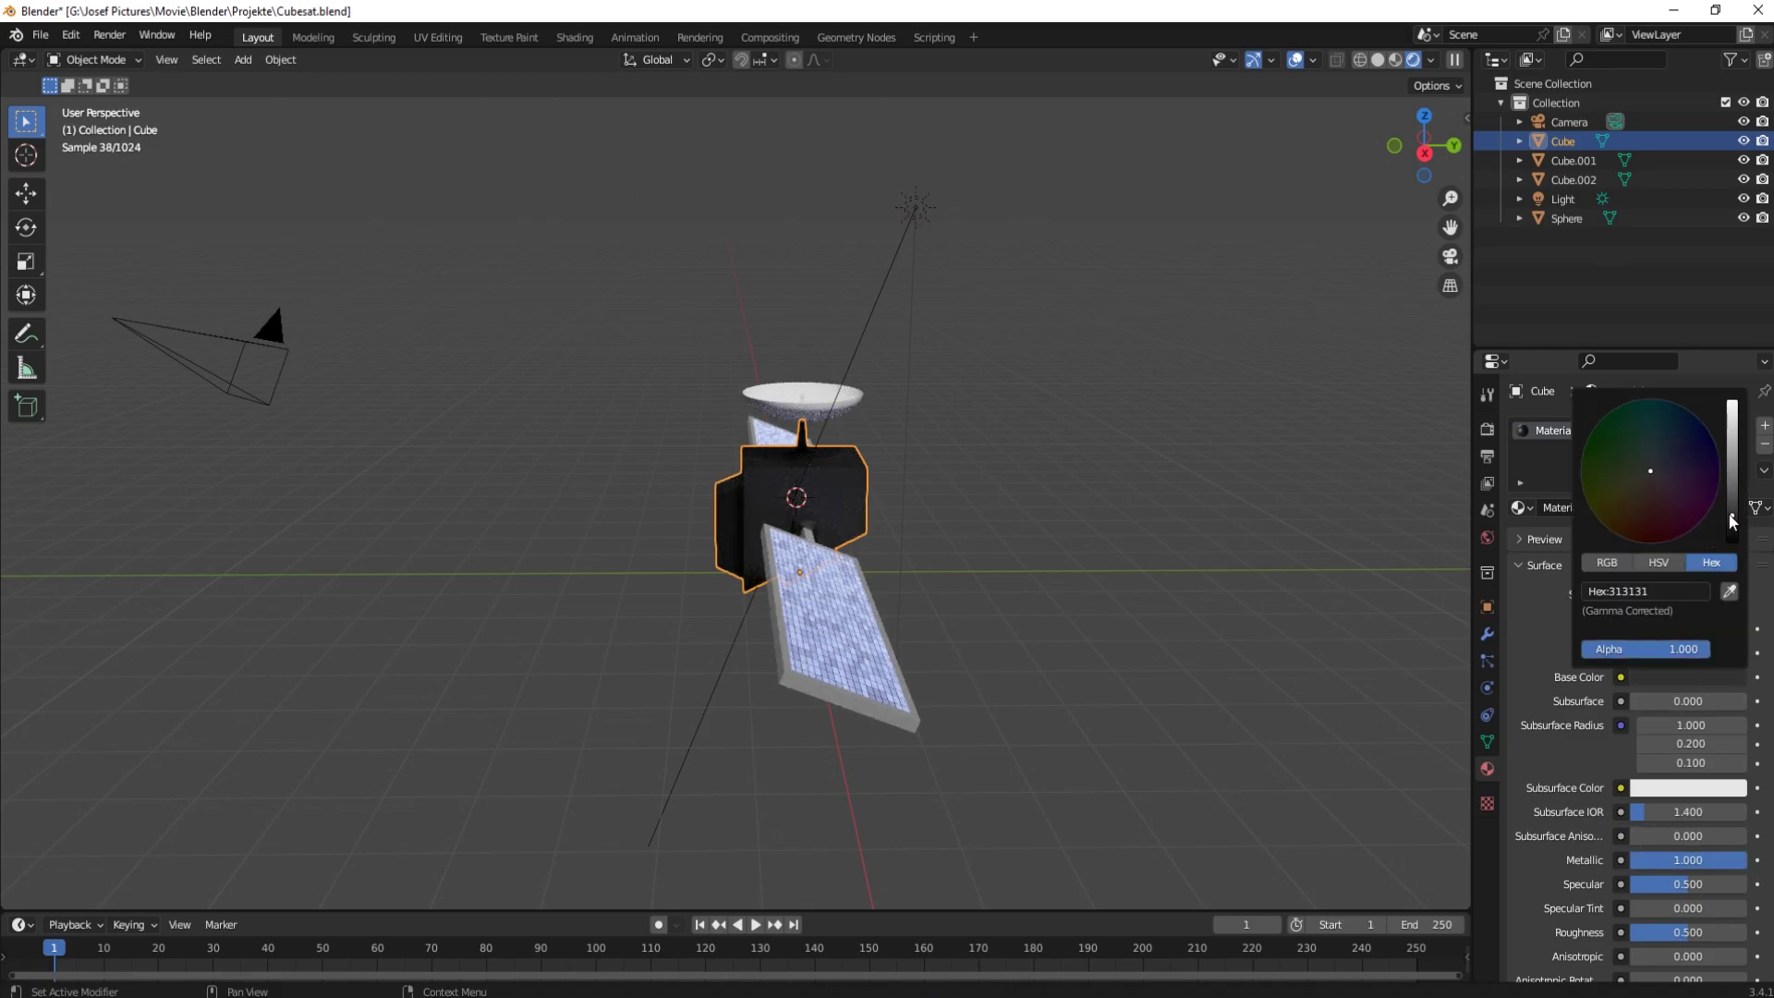
{"action": "middle_click_drag", "start_coordinate": [915, 457], "coordinate": [897, 469]}
Step: Rotate the Sphere dish about the X axis so it tilts above the body
{"action": "left_click", "coordinate": [802, 398]}
{"action": "key", "text": "KP_Decimal"}
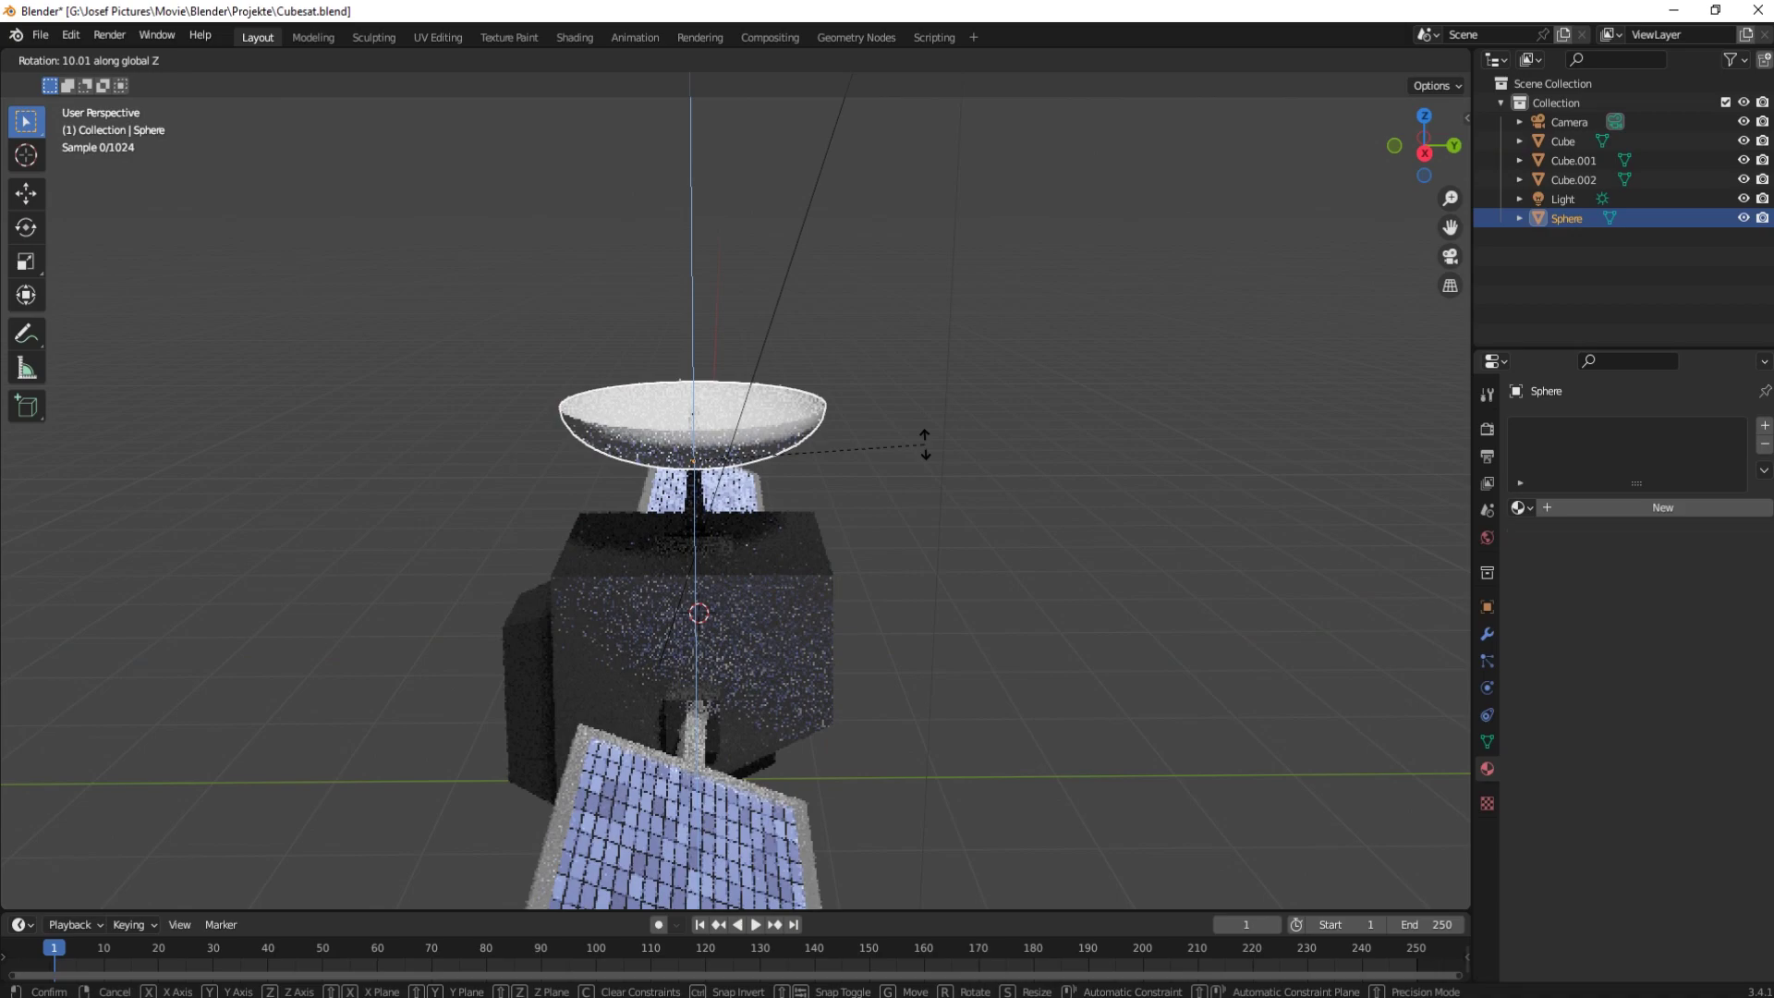
{"action": "key", "text": "r"}
{"action": "key", "text": "x"}
{"action": "left_click", "coordinate": [905, 399]}
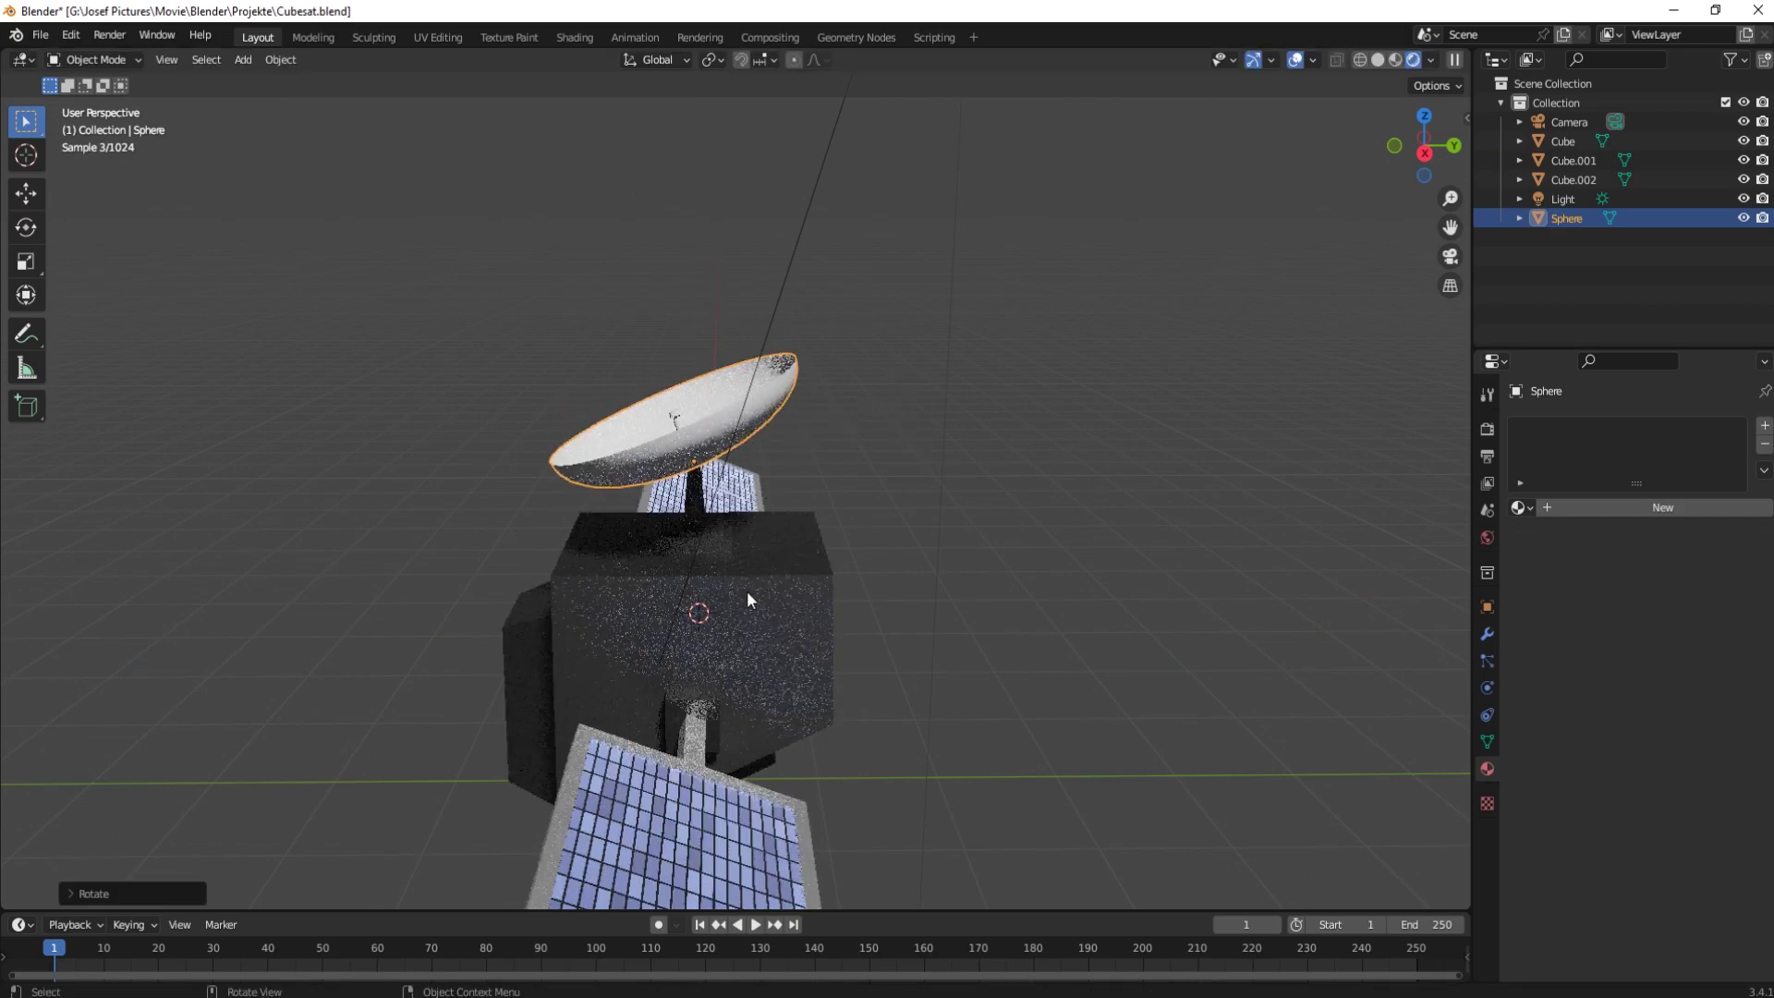
{"action": "left_click", "coordinate": [817, 578]}
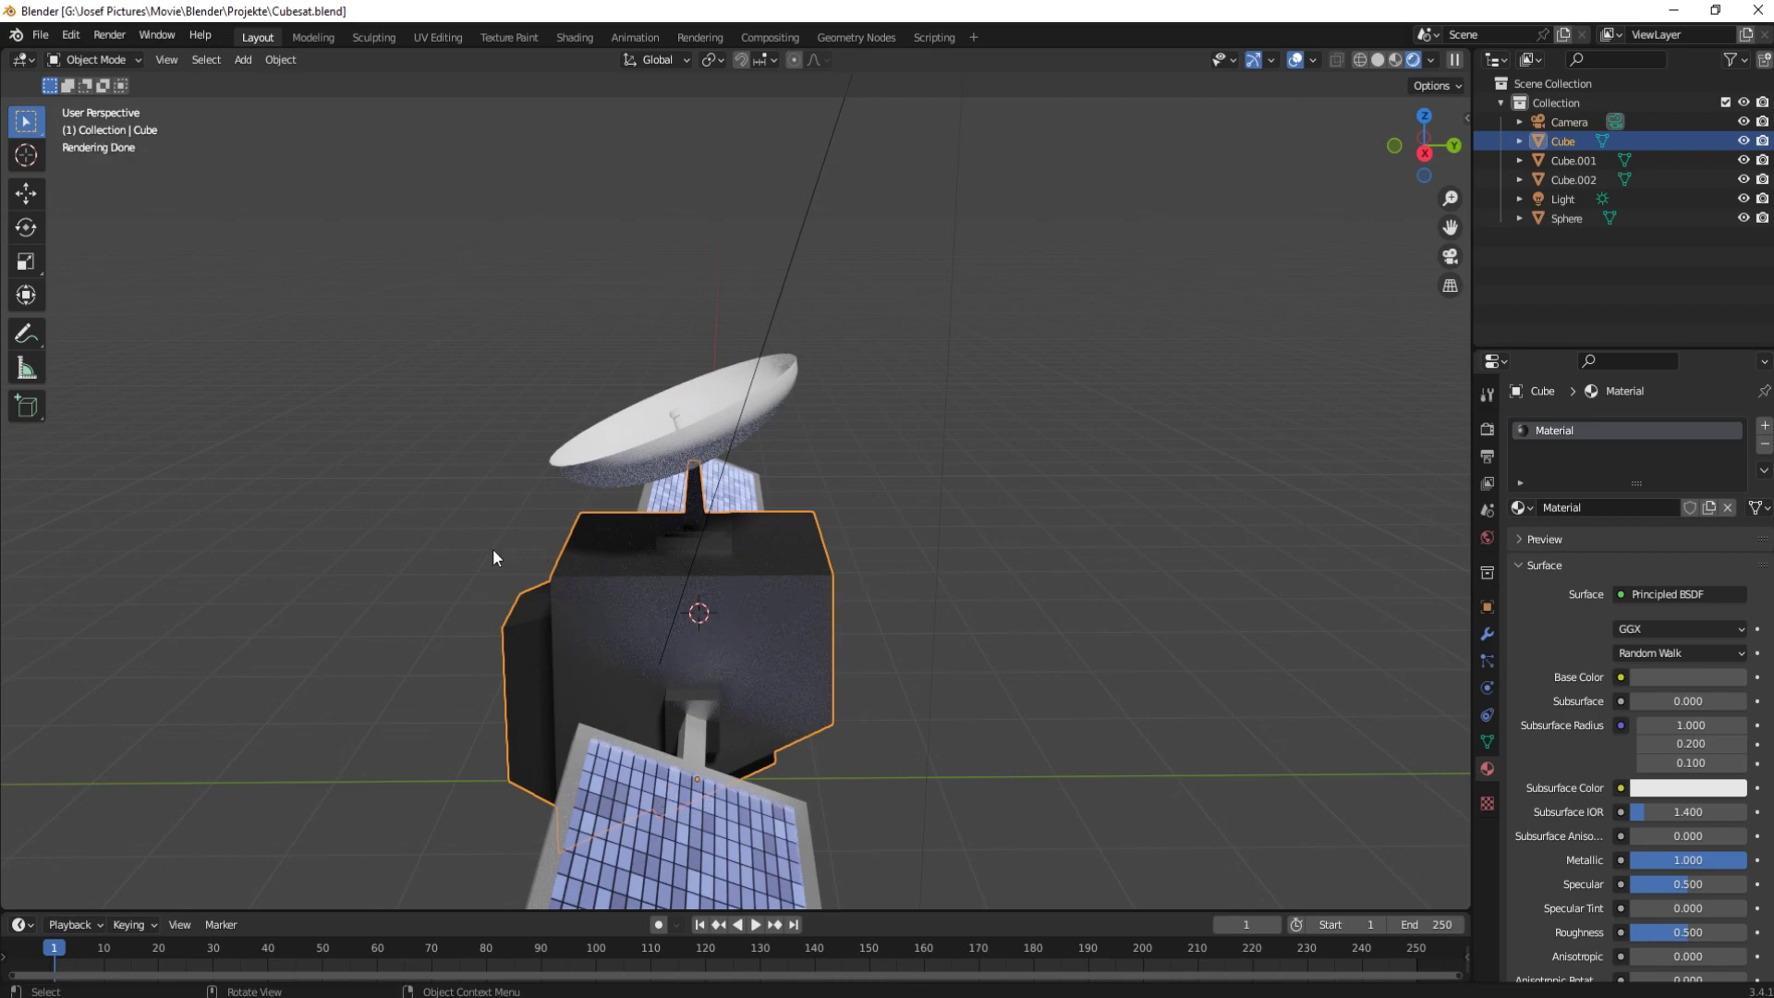
{"action": "left_click", "coordinate": [667, 449]}
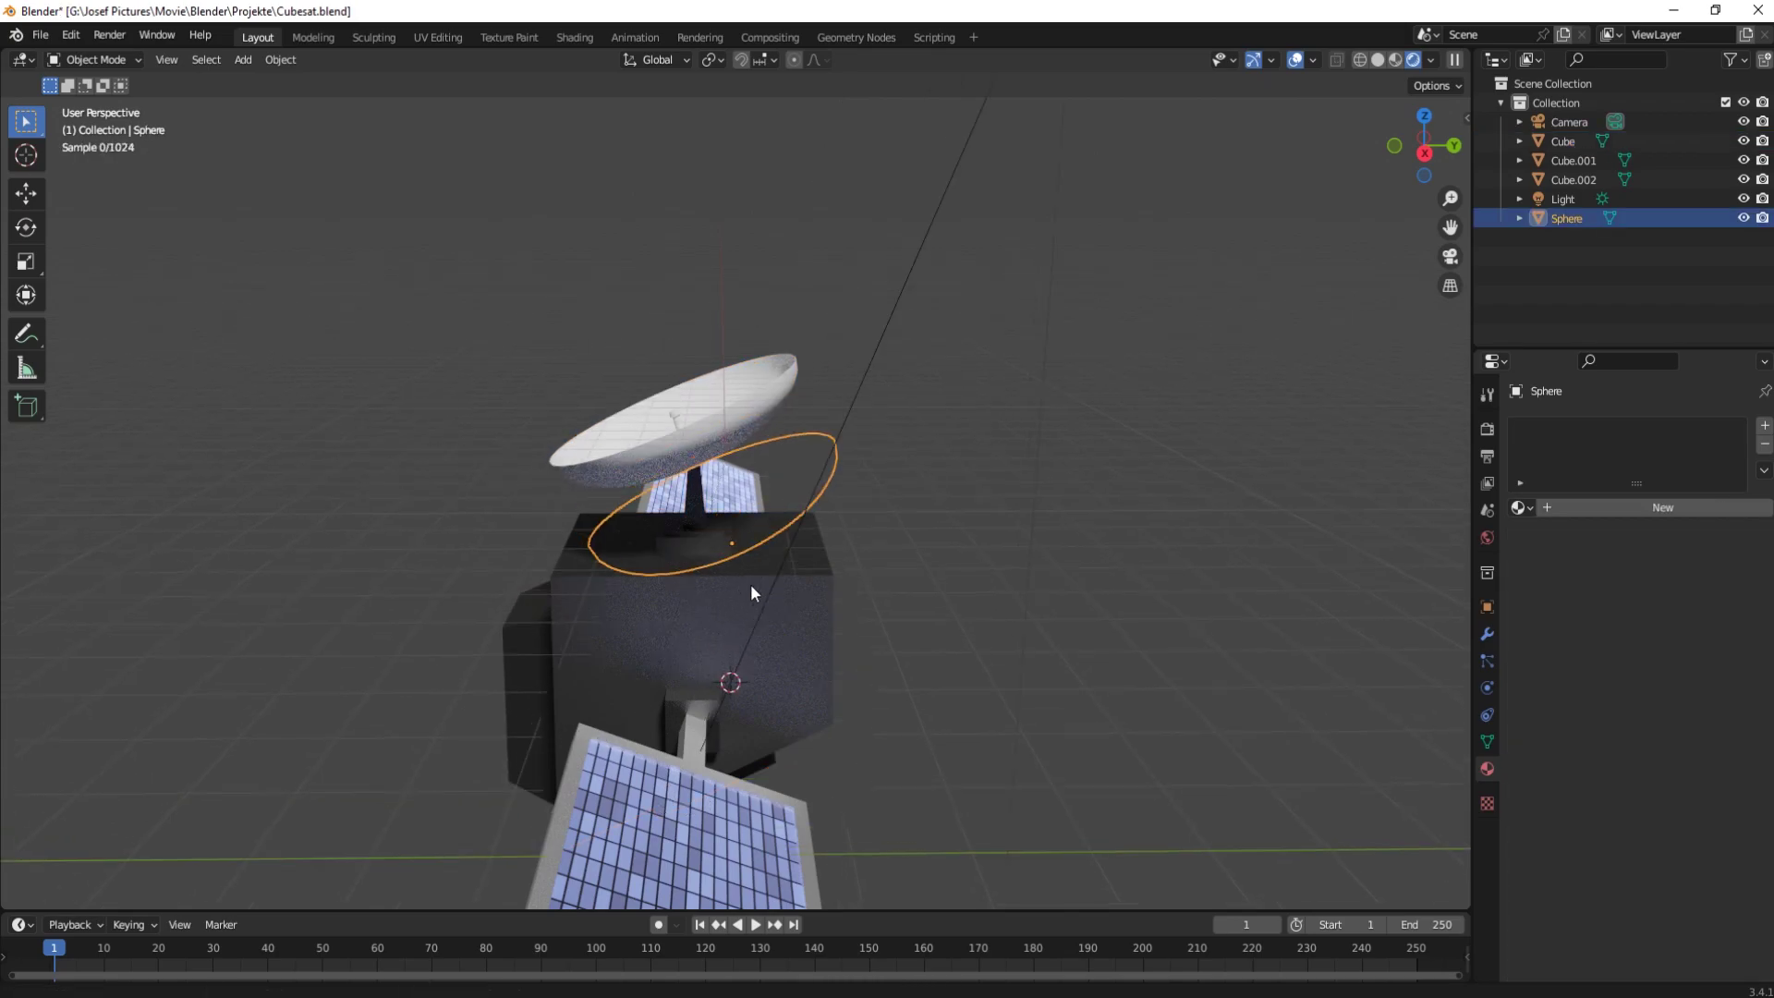
Step: In Edit Mode with wireframe view, select only the dish's feed-horn cap faces
{"action": "key", "text": "KP_Decimal"}
{"action": "key", "text": "Tab"}
{"action": "left_click", "coordinate": [1361, 59]}
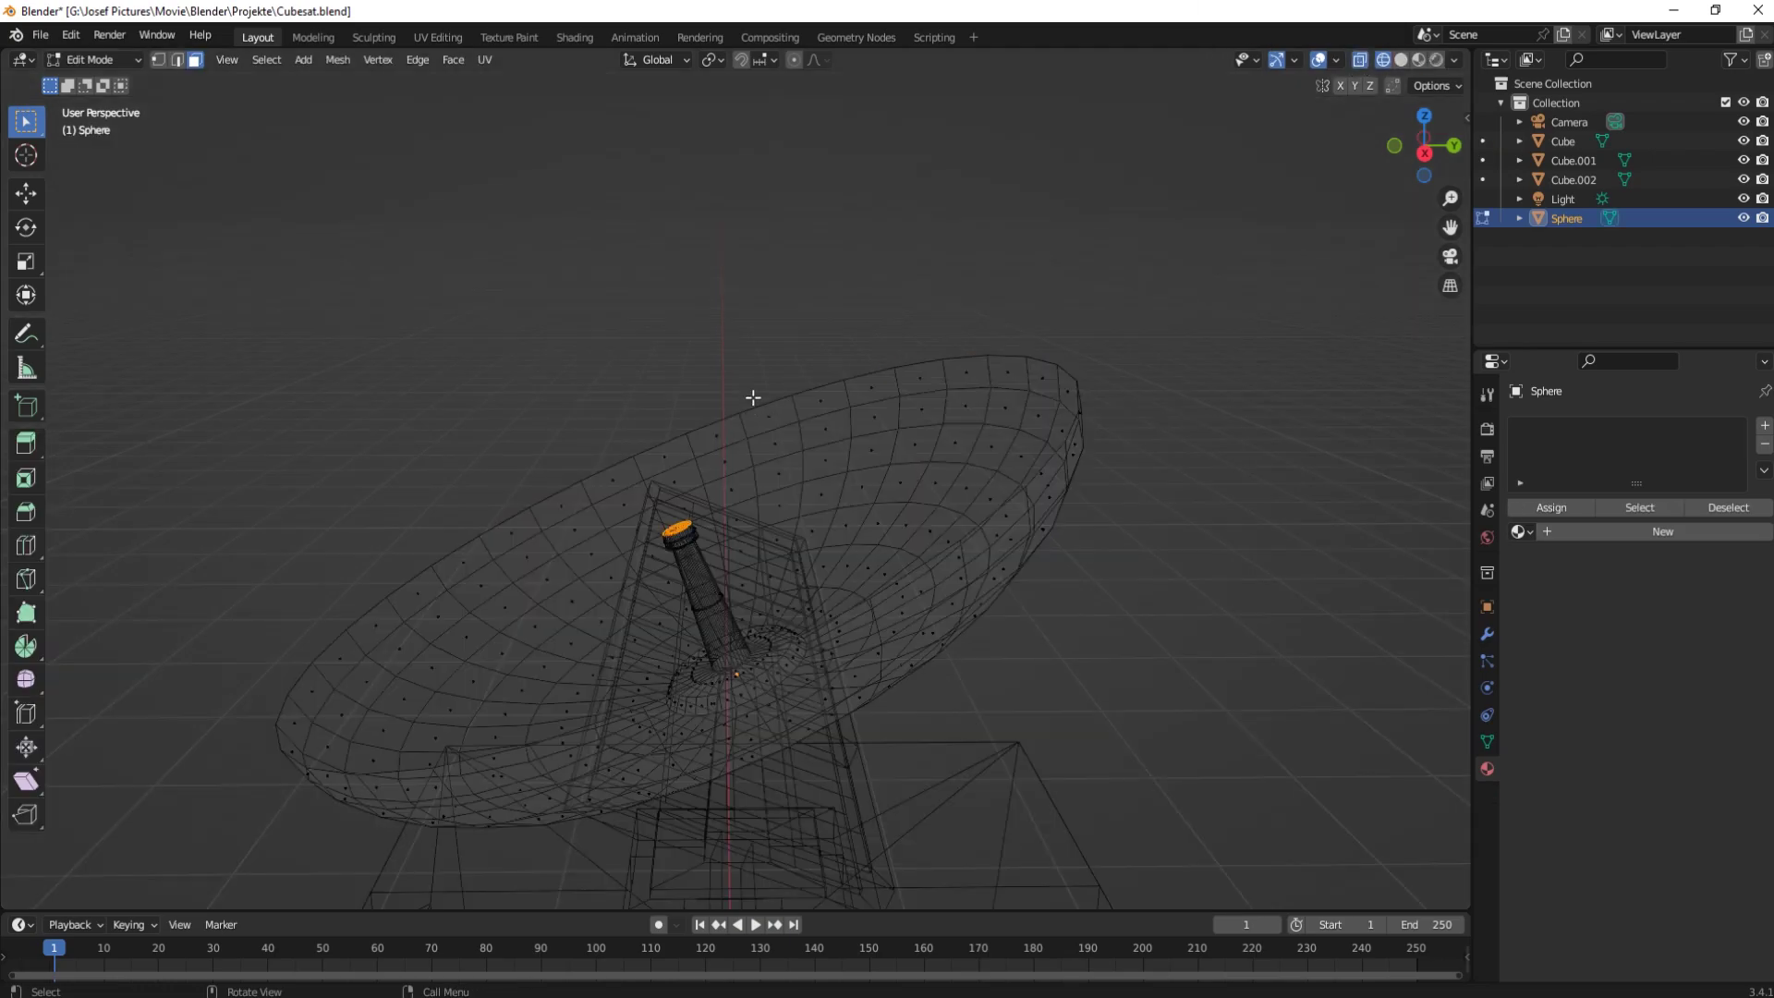
{"action": "middle_click_drag", "start_coordinate": [752, 396], "coordinate": [745, 348]}
{"action": "scroll", "coordinate": [743, 432], "scroll_direction": "up", "scroll_amount": 3}
{"action": "scroll", "coordinate": [743, 431], "scroll_direction": "up", "scroll_amount": 3}
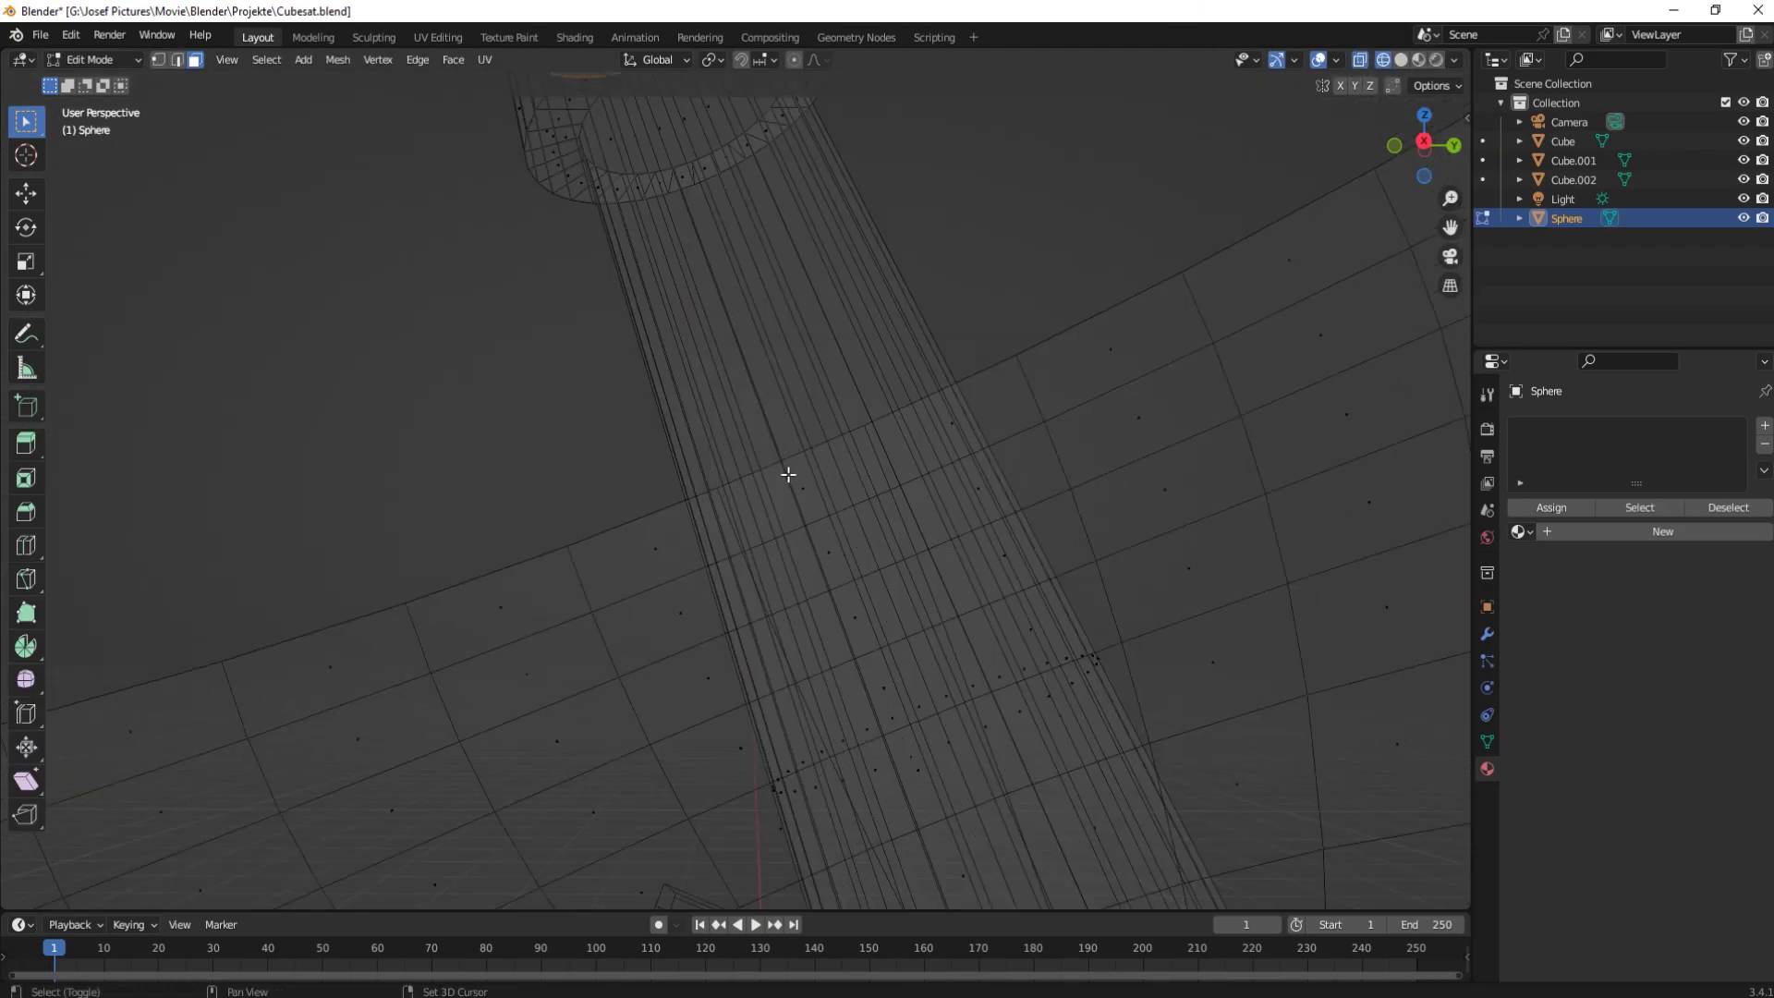
{"action": "scroll", "coordinate": [788, 475], "scroll_direction": "down", "scroll_amount": 3}
{"action": "left_click_drag", "start_coordinate": [596, 258], "coordinate": [1084, 580]}
{"action": "middle_click_drag", "start_coordinate": [1084, 579], "coordinate": [915, 517]}
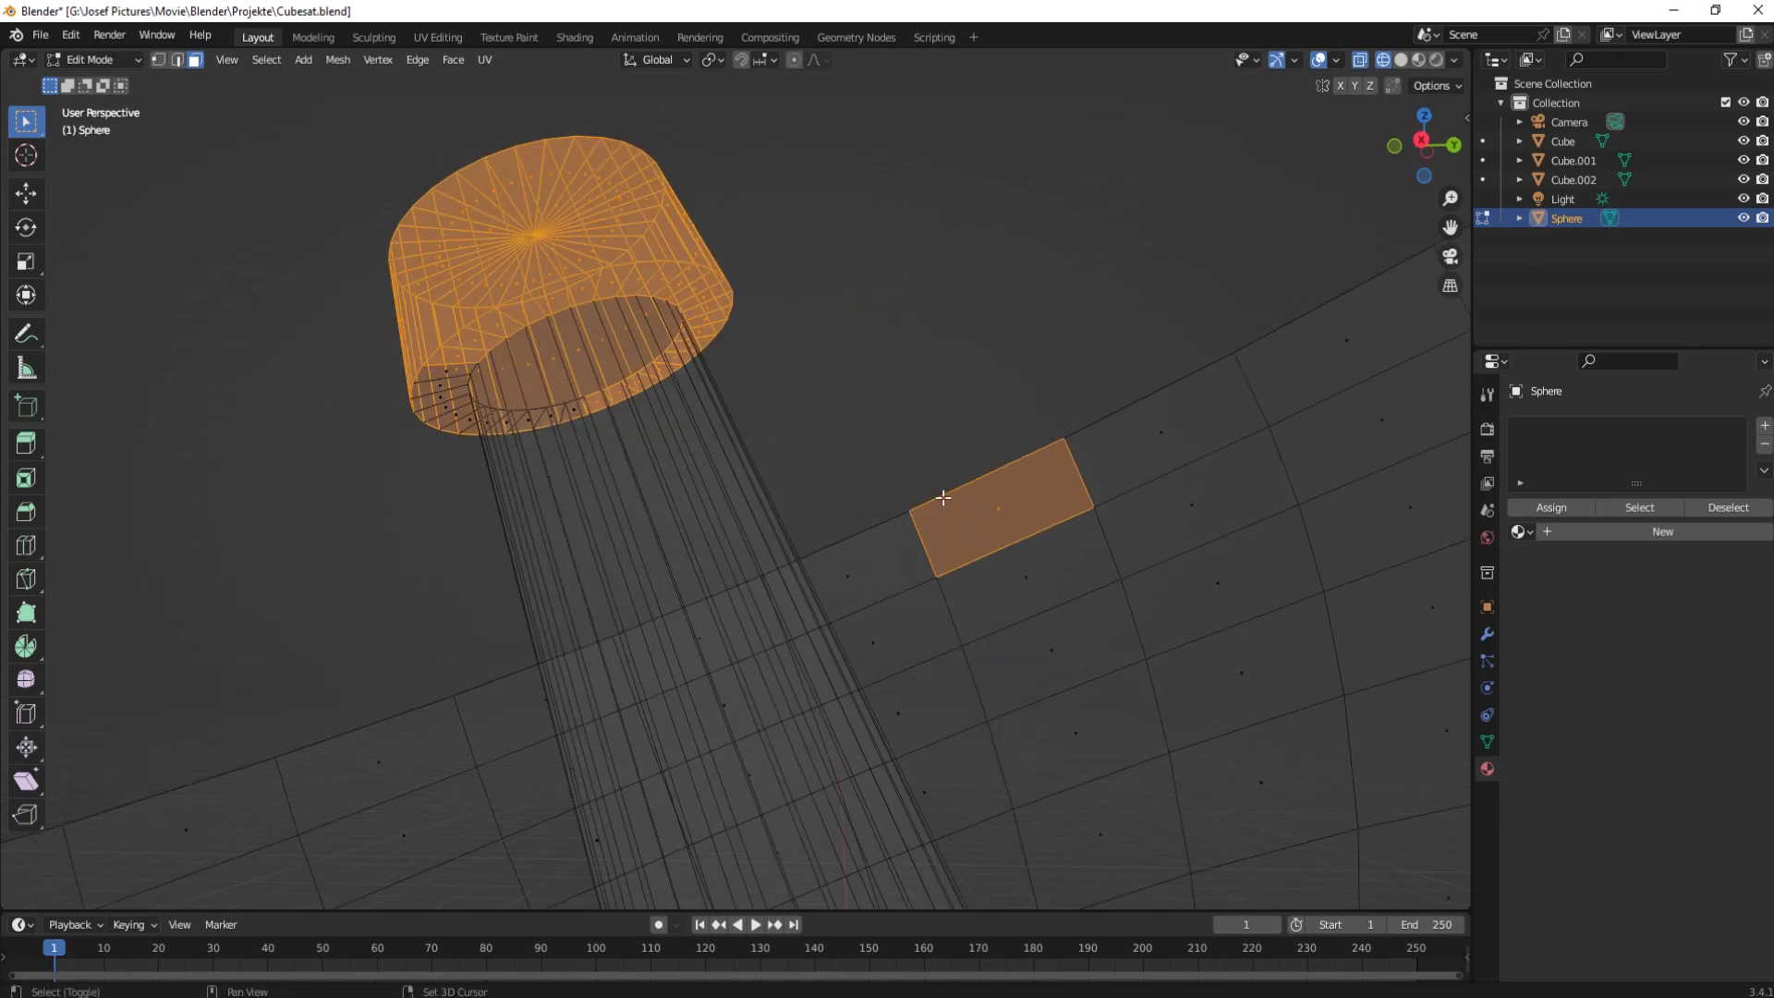
{"action": "left_click", "coordinate": [999, 509], "text": "shift"}
{"action": "left_click_drag", "start_coordinate": [286, 117], "coordinate": [759, 465]}
Step: Give the cap a new Sptize material and darken its base colour to black
{"action": "left_click", "coordinate": [1520, 531]}
{"action": "left_click", "coordinate": [1547, 430]}
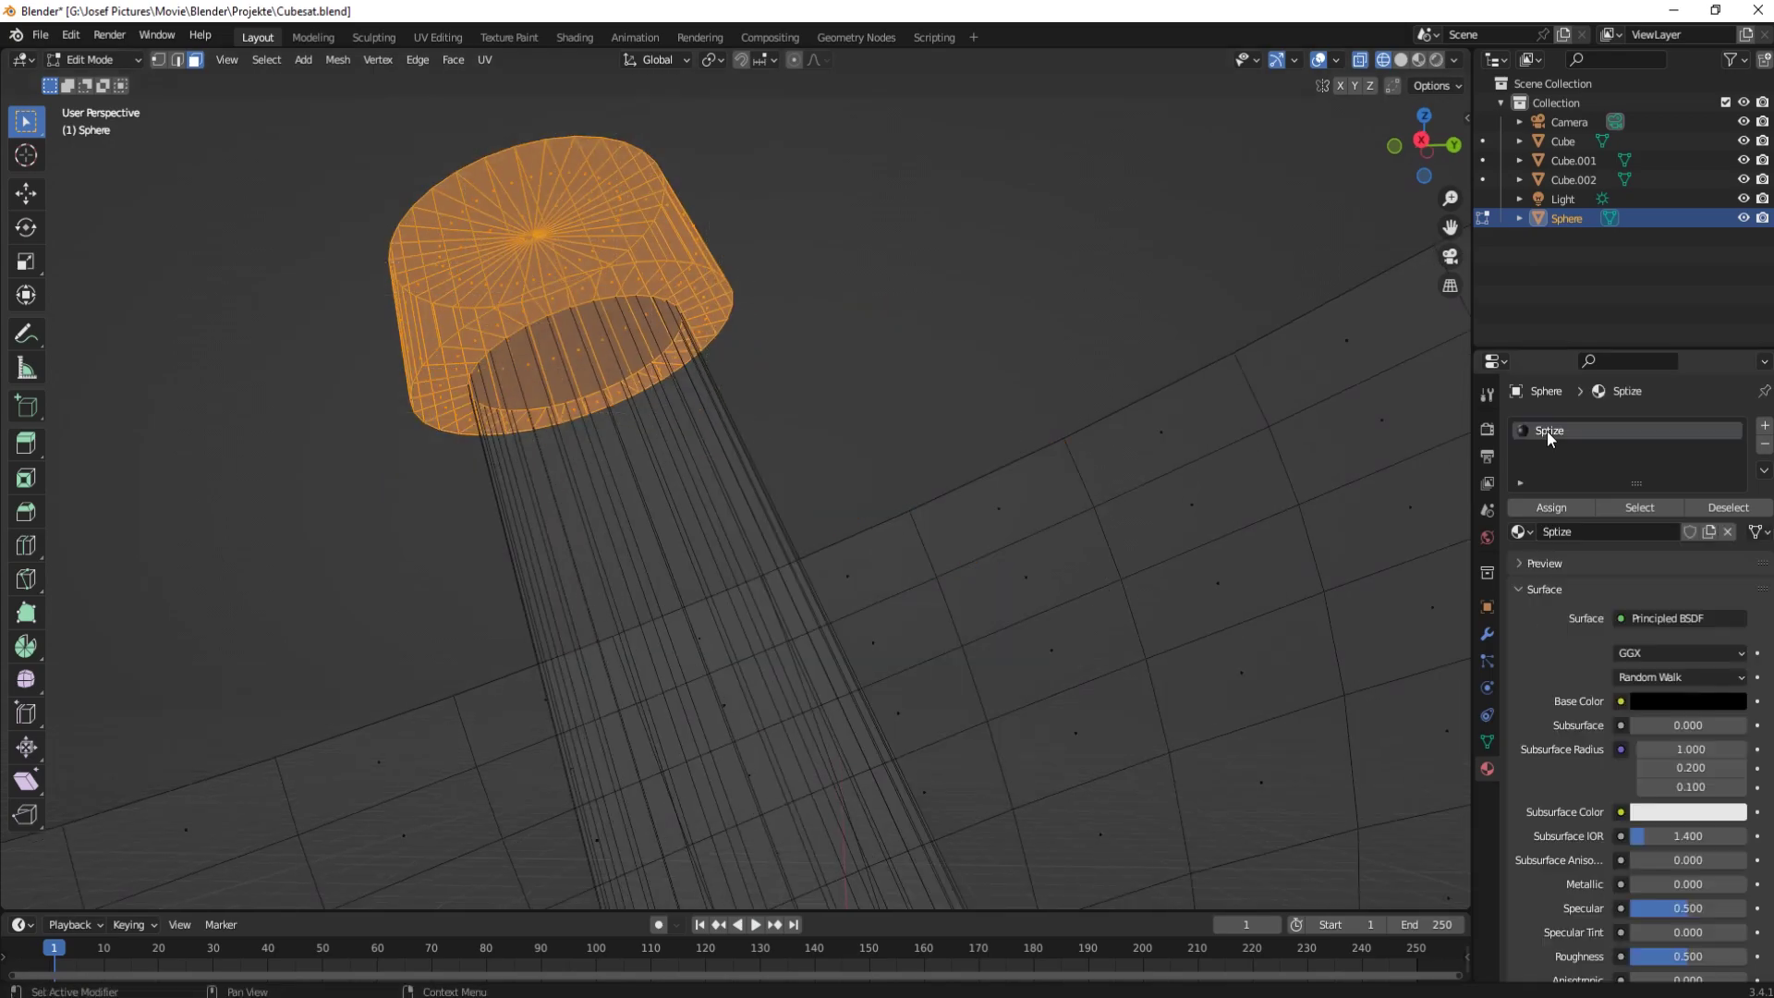
{"action": "left_click", "coordinate": [1649, 702]}
{"action": "left_click_drag", "start_coordinate": [1731, 529], "coordinate": [1731, 429]}
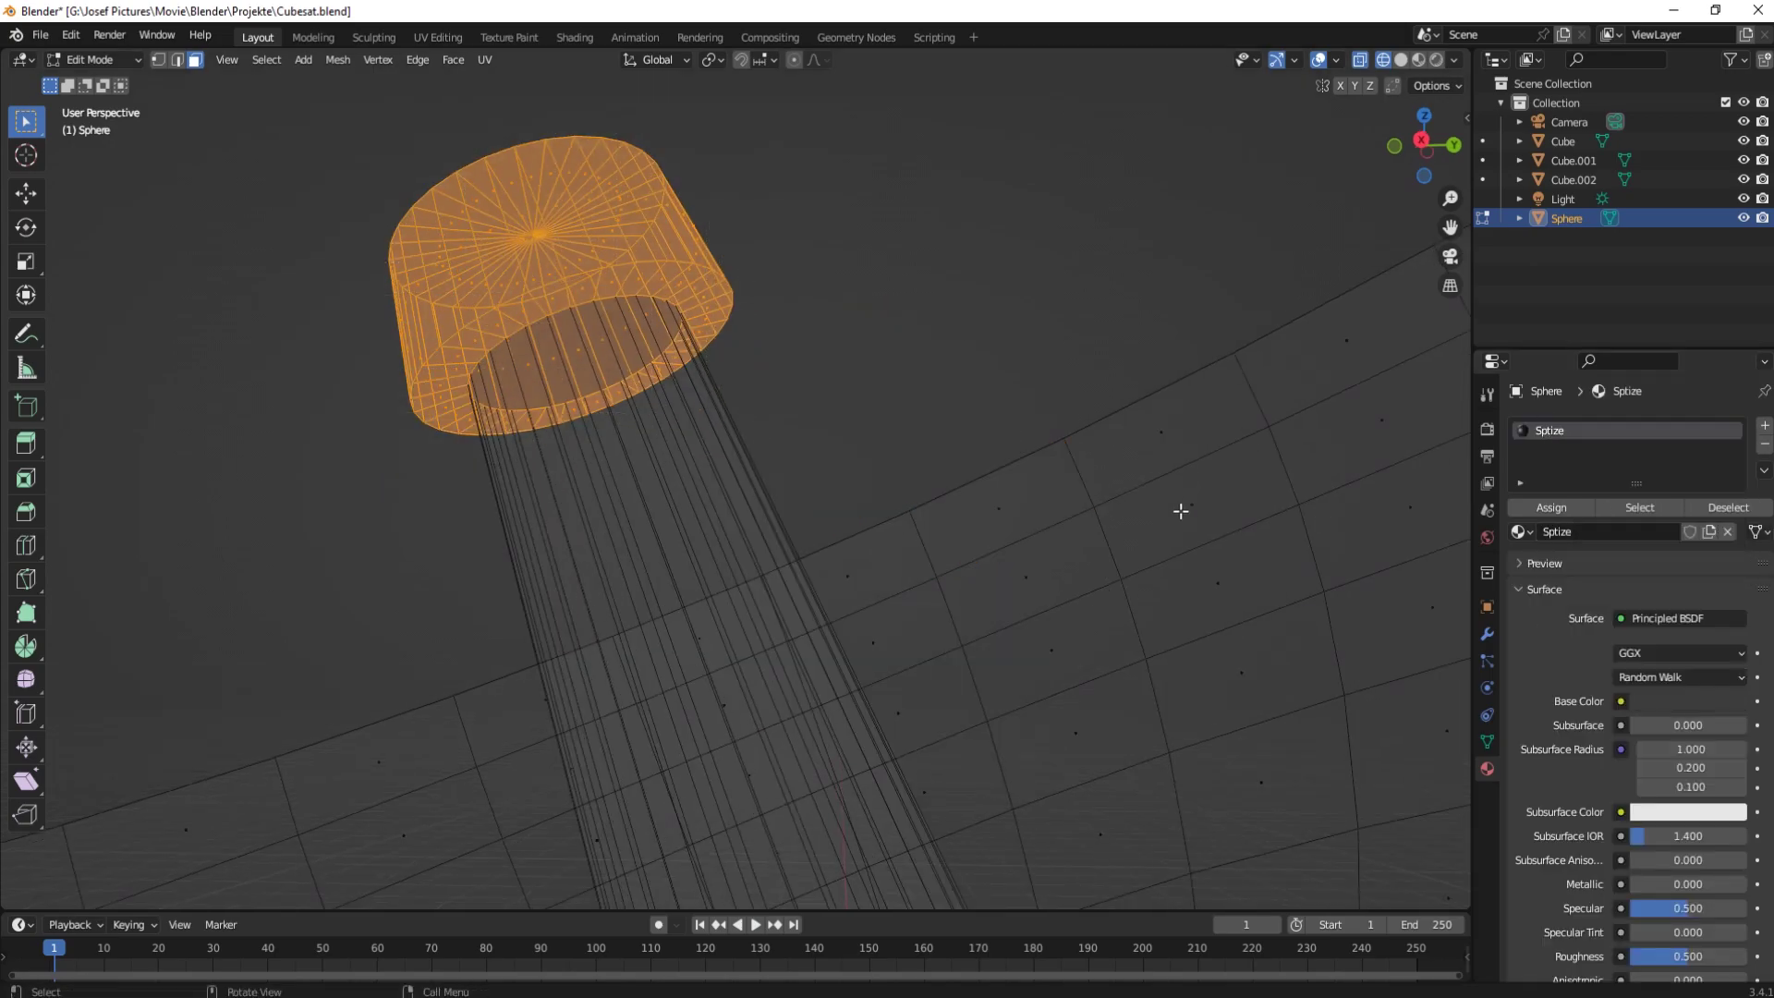
{"action": "scroll", "coordinate": [1180, 507], "scroll_direction": "down", "scroll_amount": 4}
{"action": "middle_click_drag", "start_coordinate": [840, 385], "coordinate": [891, 435]}
{"action": "key", "text": "Tab"}
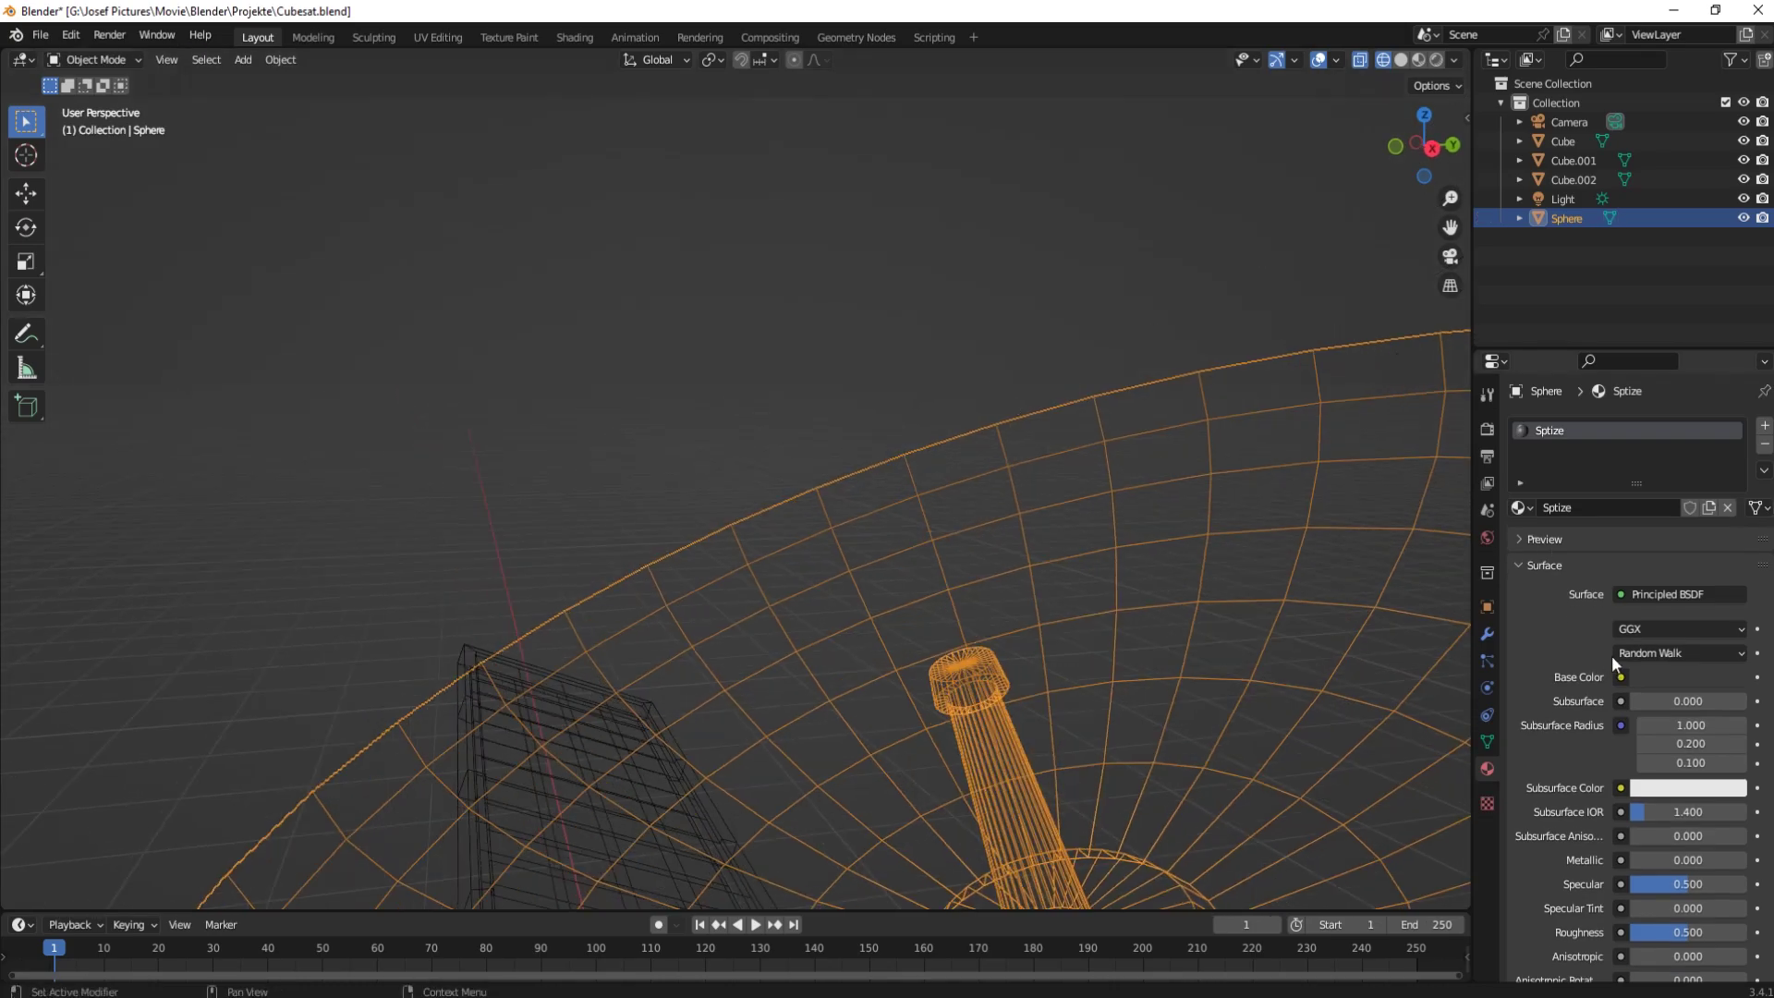
Step: Invert the selection and assign a white Antenna material in a second slot to the bowl
{"action": "key", "text": "Tab"}
{"action": "key", "text": "ctrl+i"}
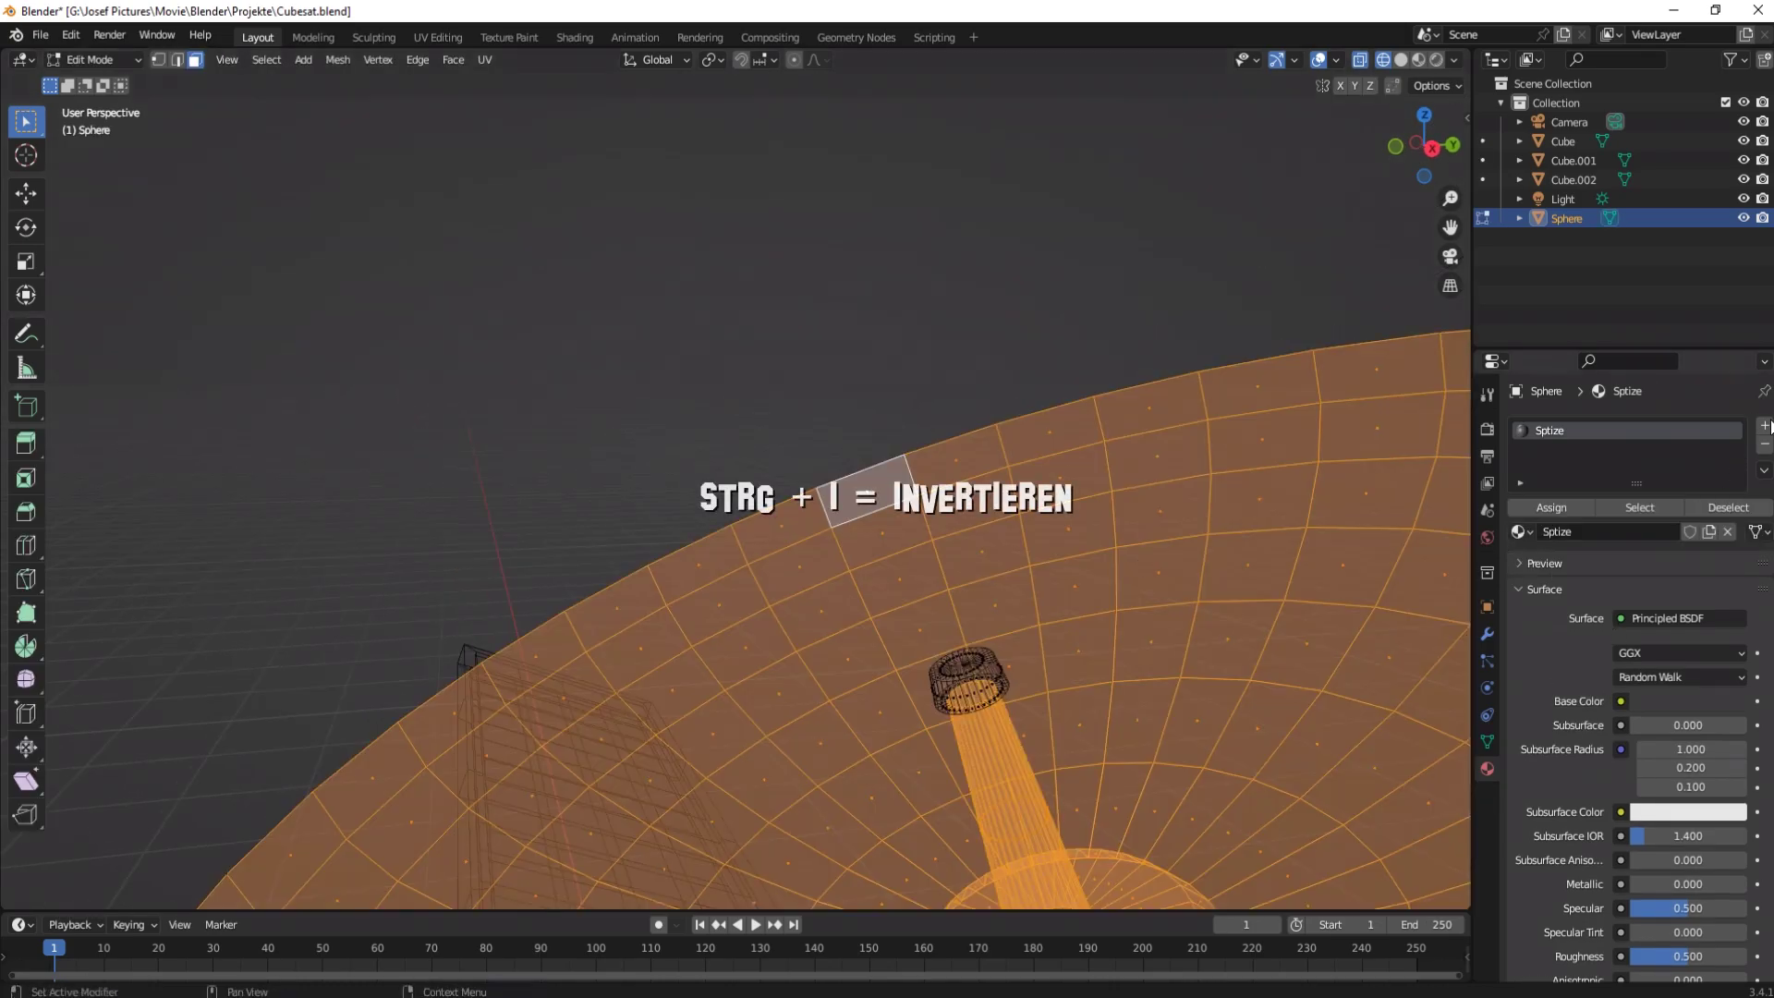
{"action": "left_click", "coordinate": [1765, 426]}
{"action": "left_click", "coordinate": [1612, 567]}
{"action": "type", "text": "Antenna"}
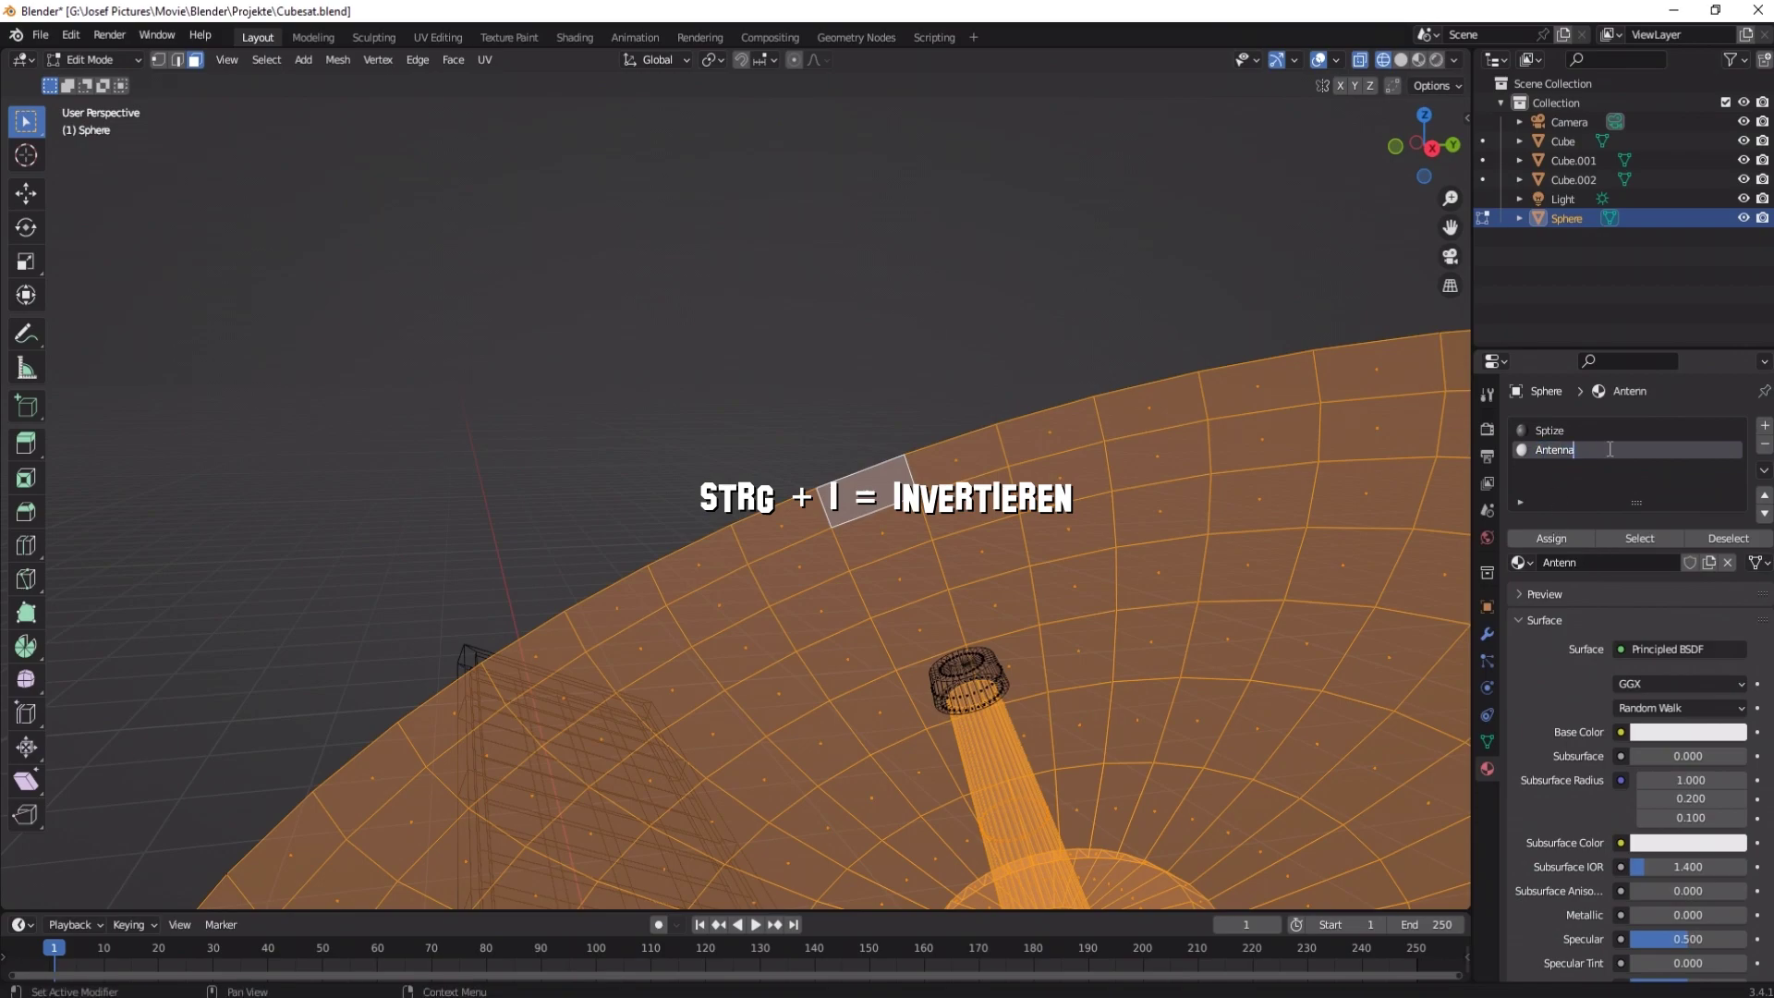
{"action": "left_click", "coordinate": [1646, 735]}
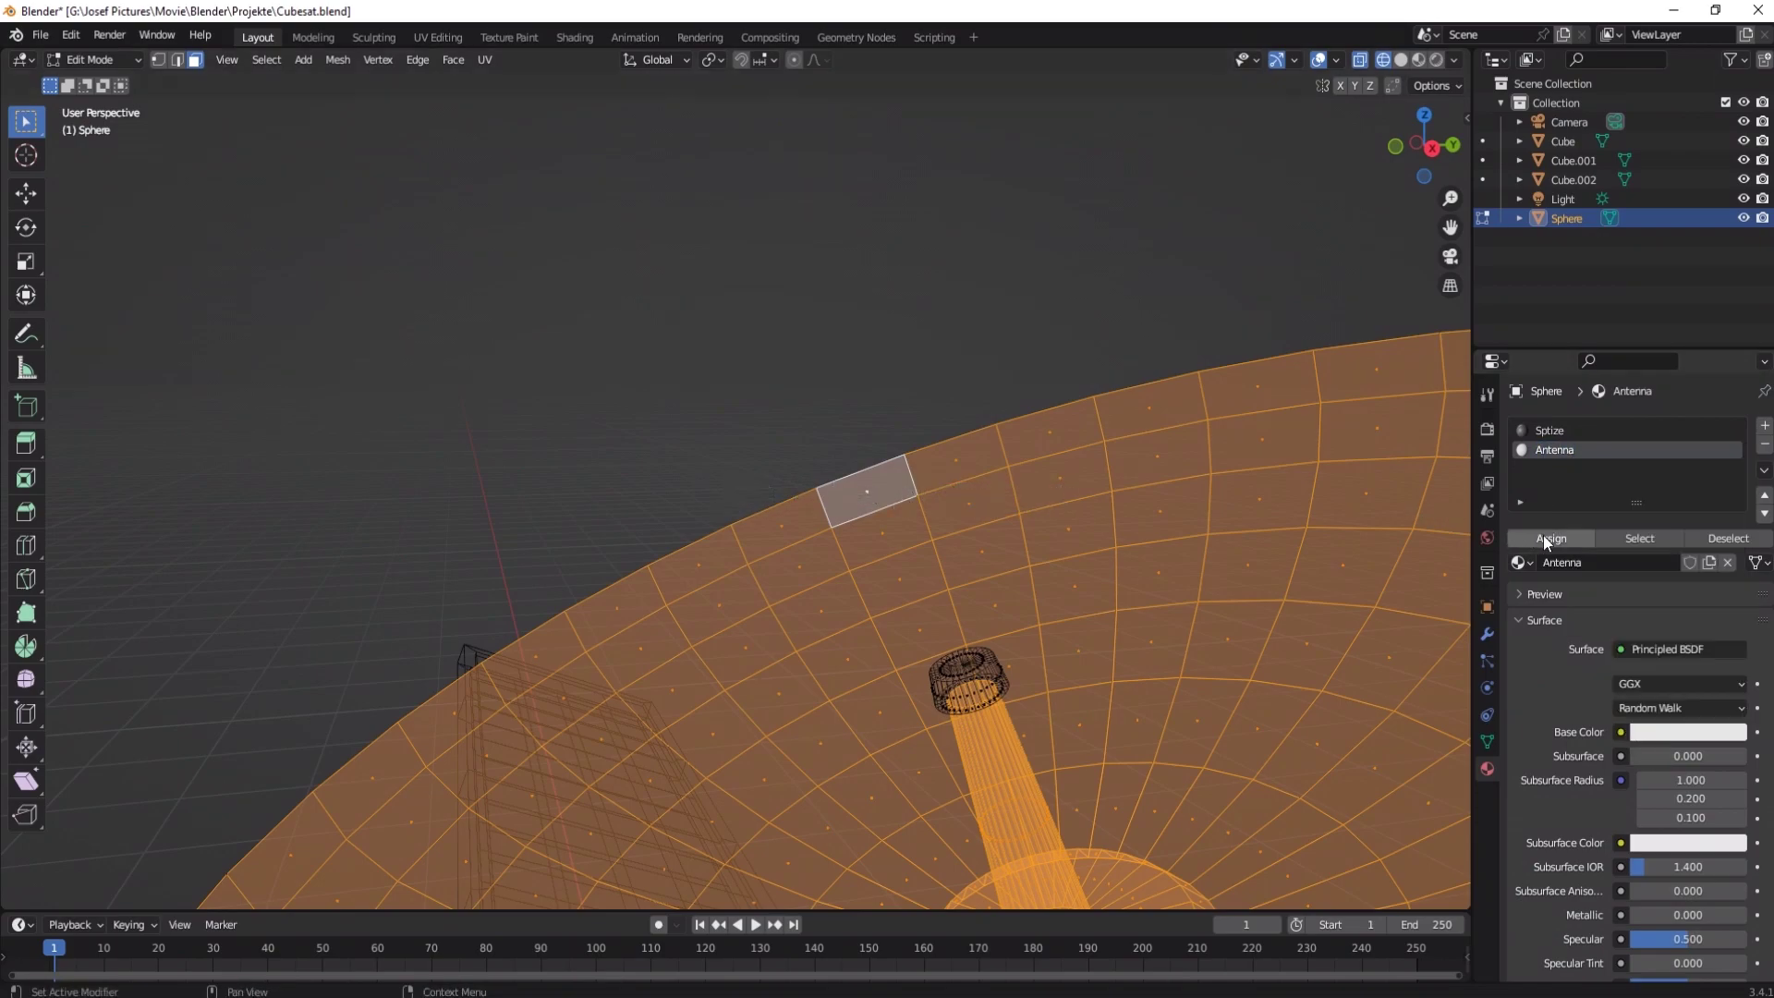
{"action": "key", "text": "Tab"}
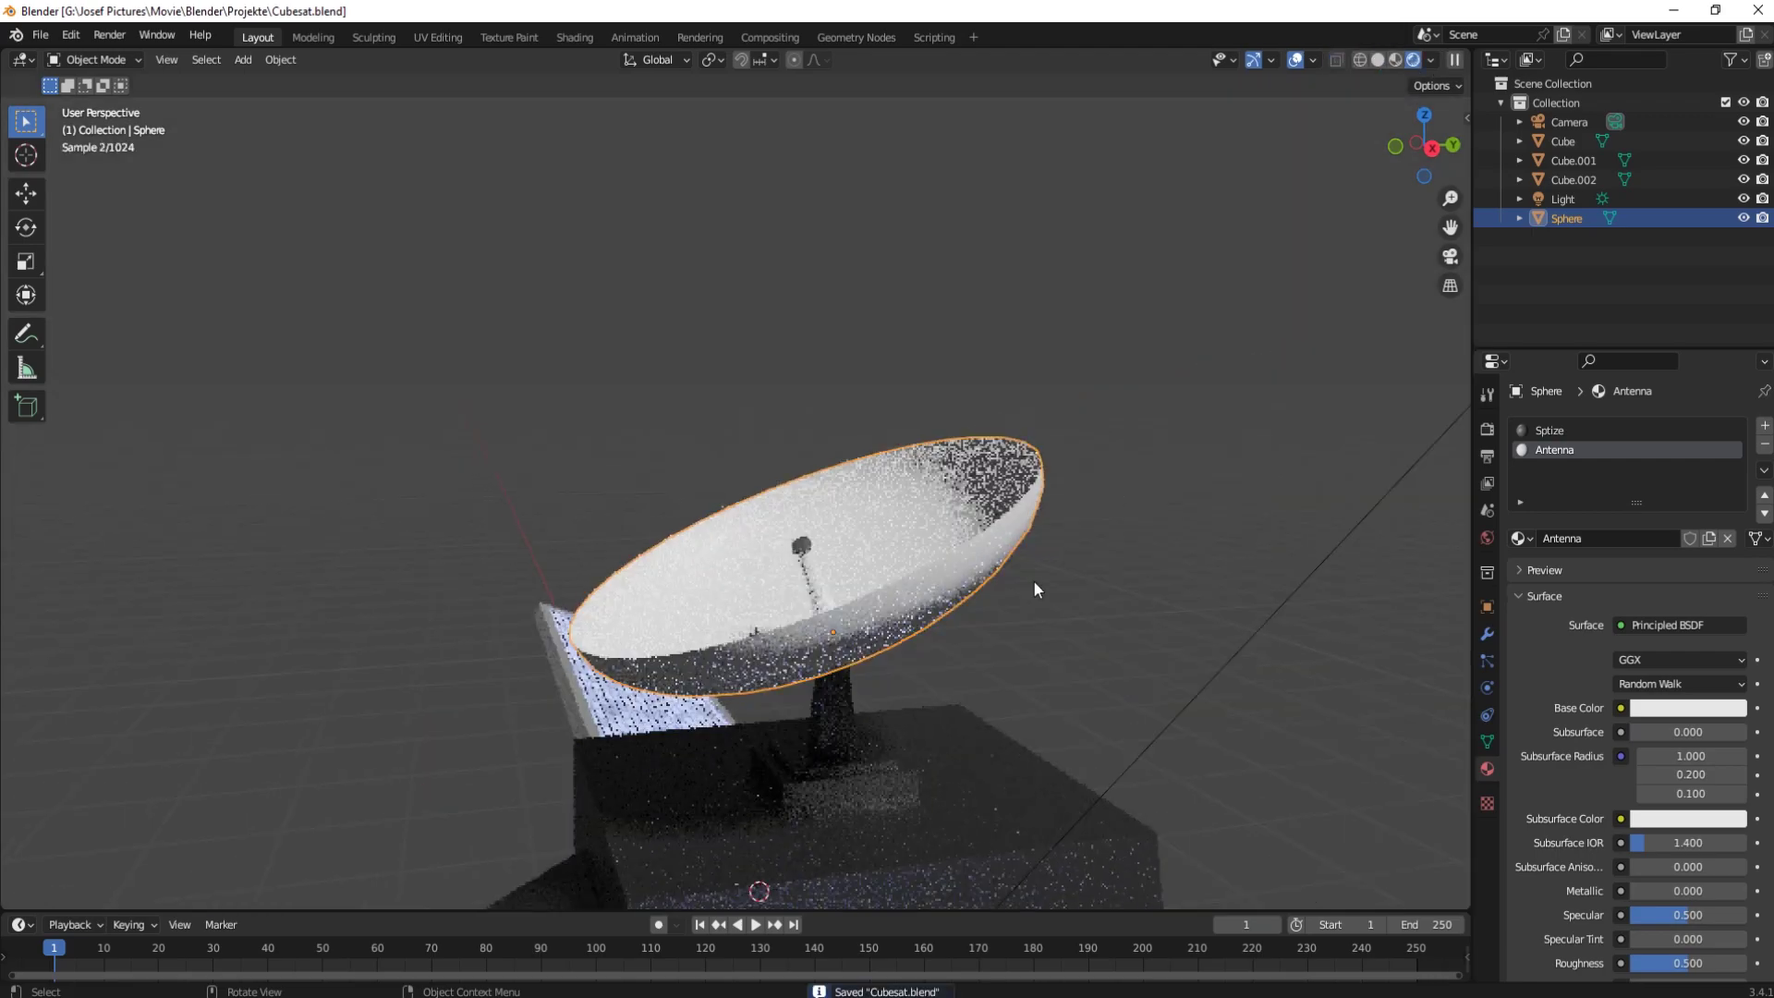
Step: Parent the dish Sphere to the body Cube with Object (Keep Transform)
{"action": "left_click", "coordinate": [953, 774], "text": "shift"}
{"action": "key", "text": "ctrl+p"}
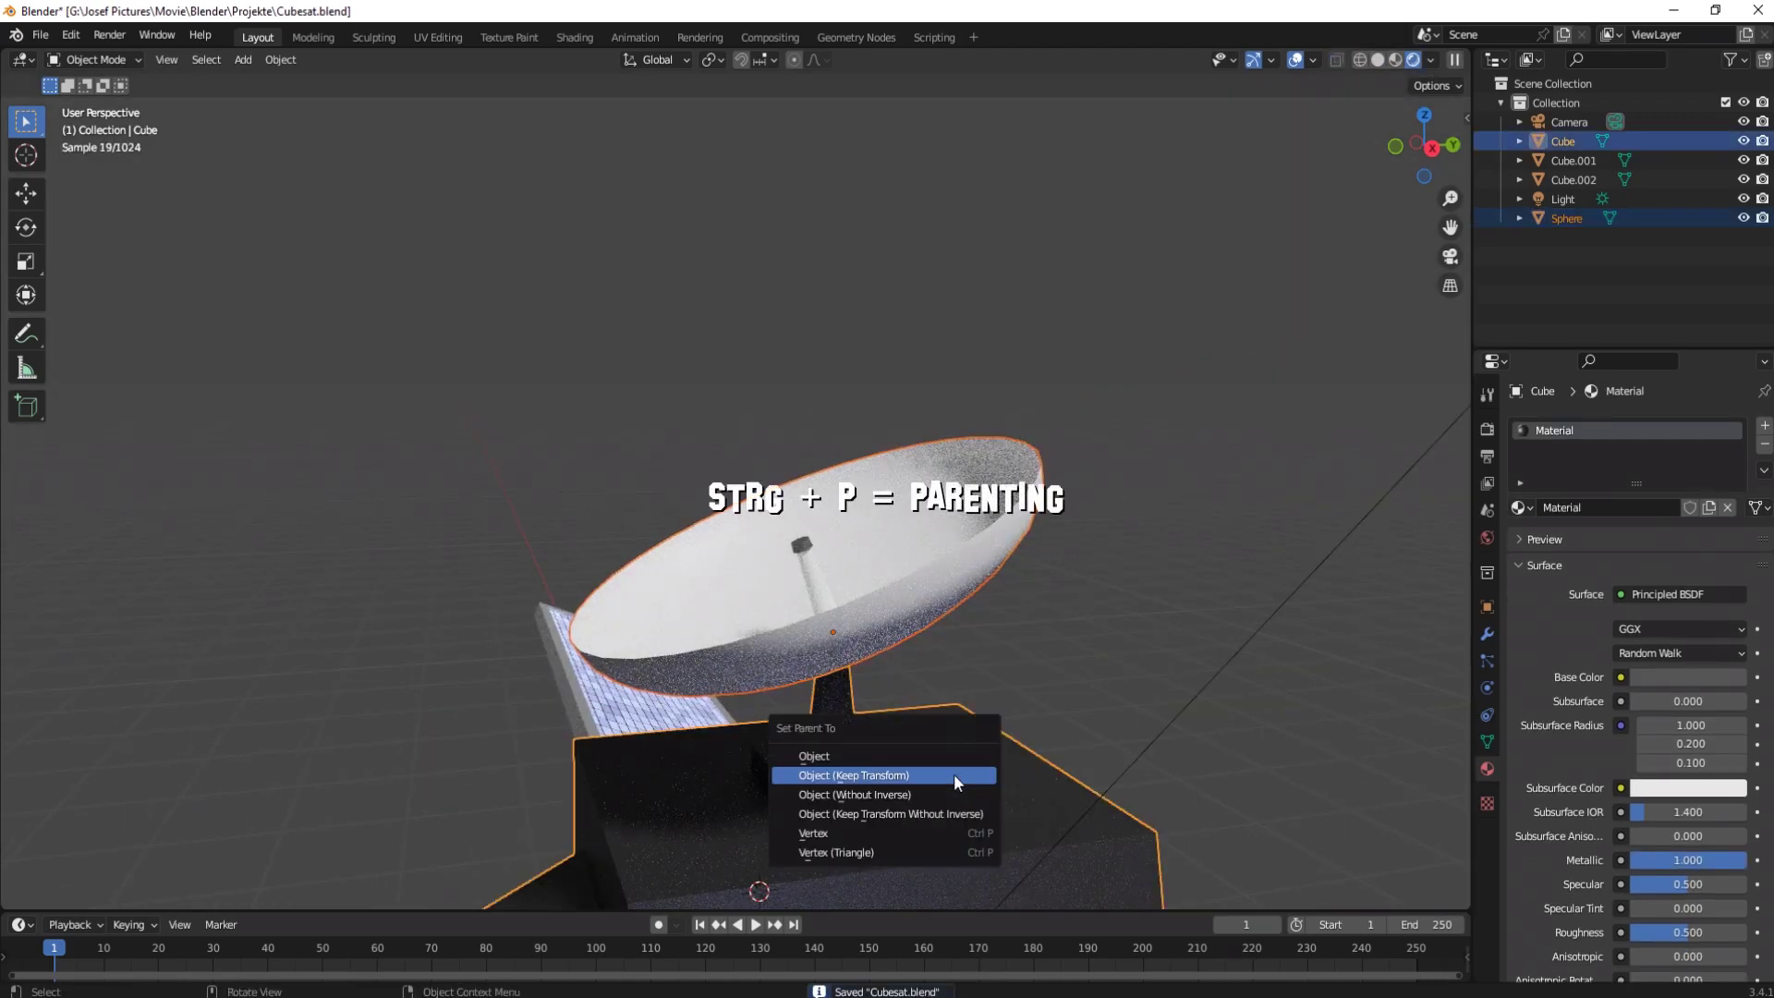
{"action": "left_click", "coordinate": [956, 768]}
{"action": "mouse_move", "coordinate": [944, 762]}
{"action": "middle_mouse_down"}
{"action": "mouse_move", "coordinate": [566, 639]}
{"action": "mouse_move", "coordinate": [785, 675]}
{"action": "middle_mouse_up"}
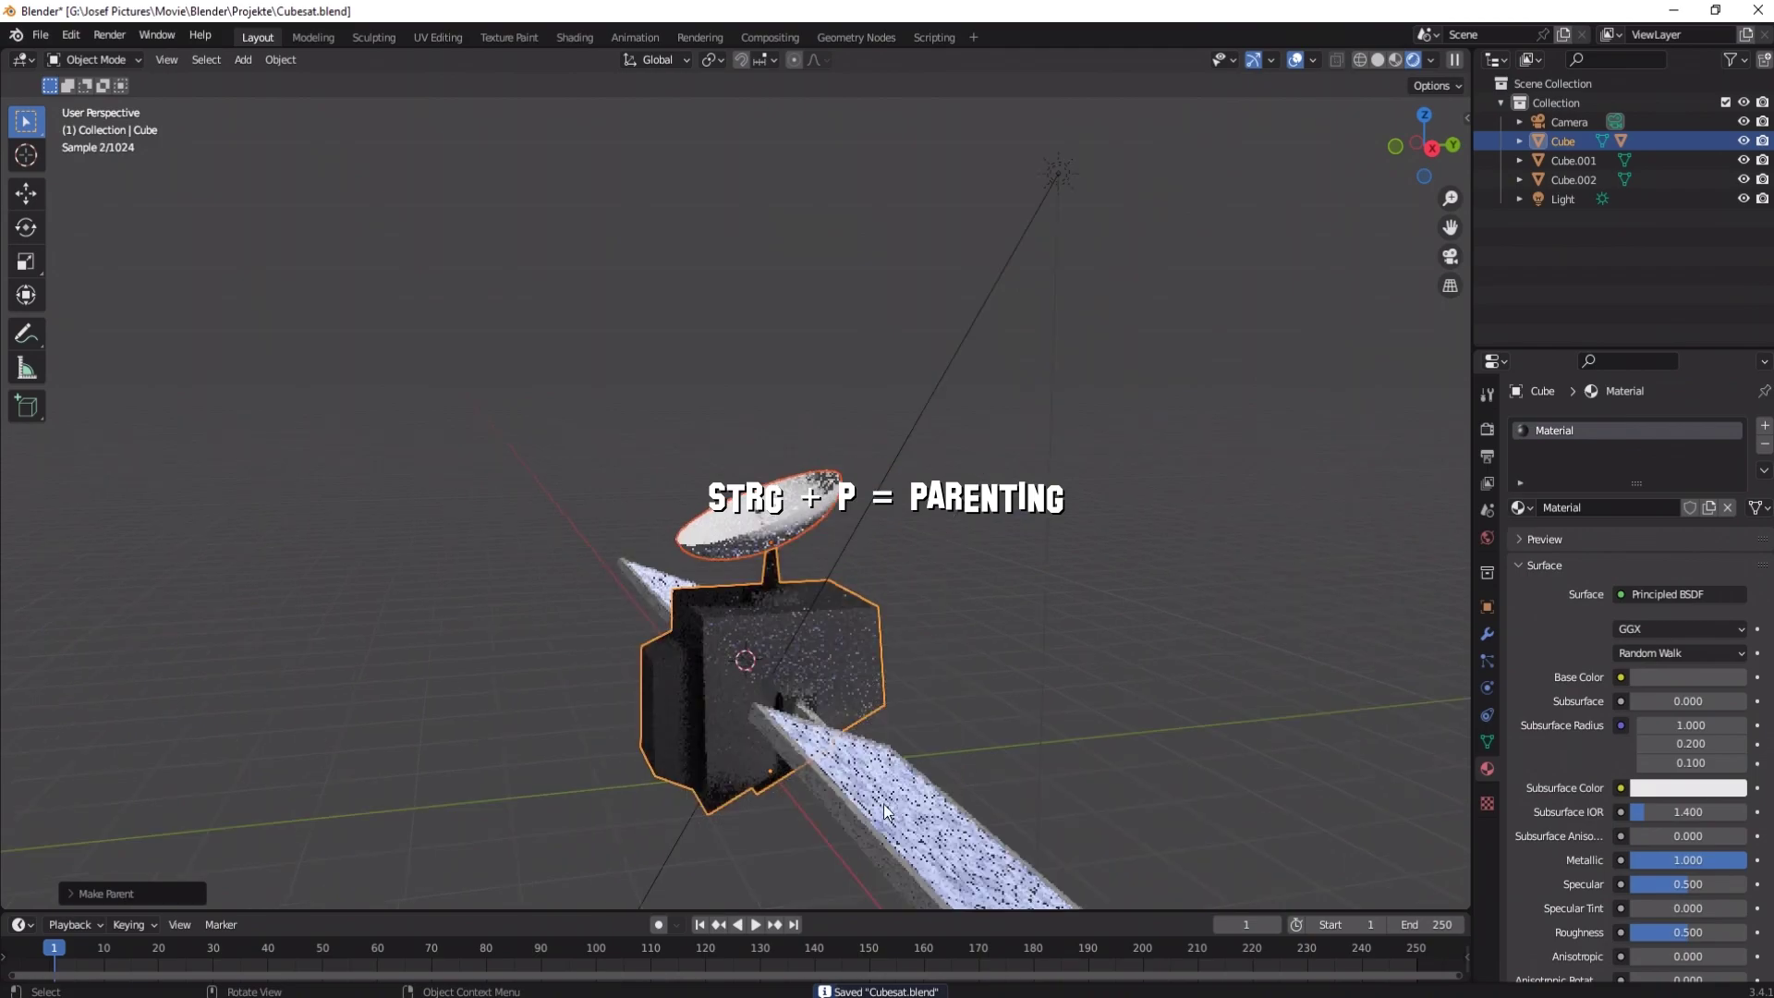
Step: Parent both solar panels, Cube.001 and Cube.002, to the body Cube
{"action": "left_click", "coordinate": [811, 707]}
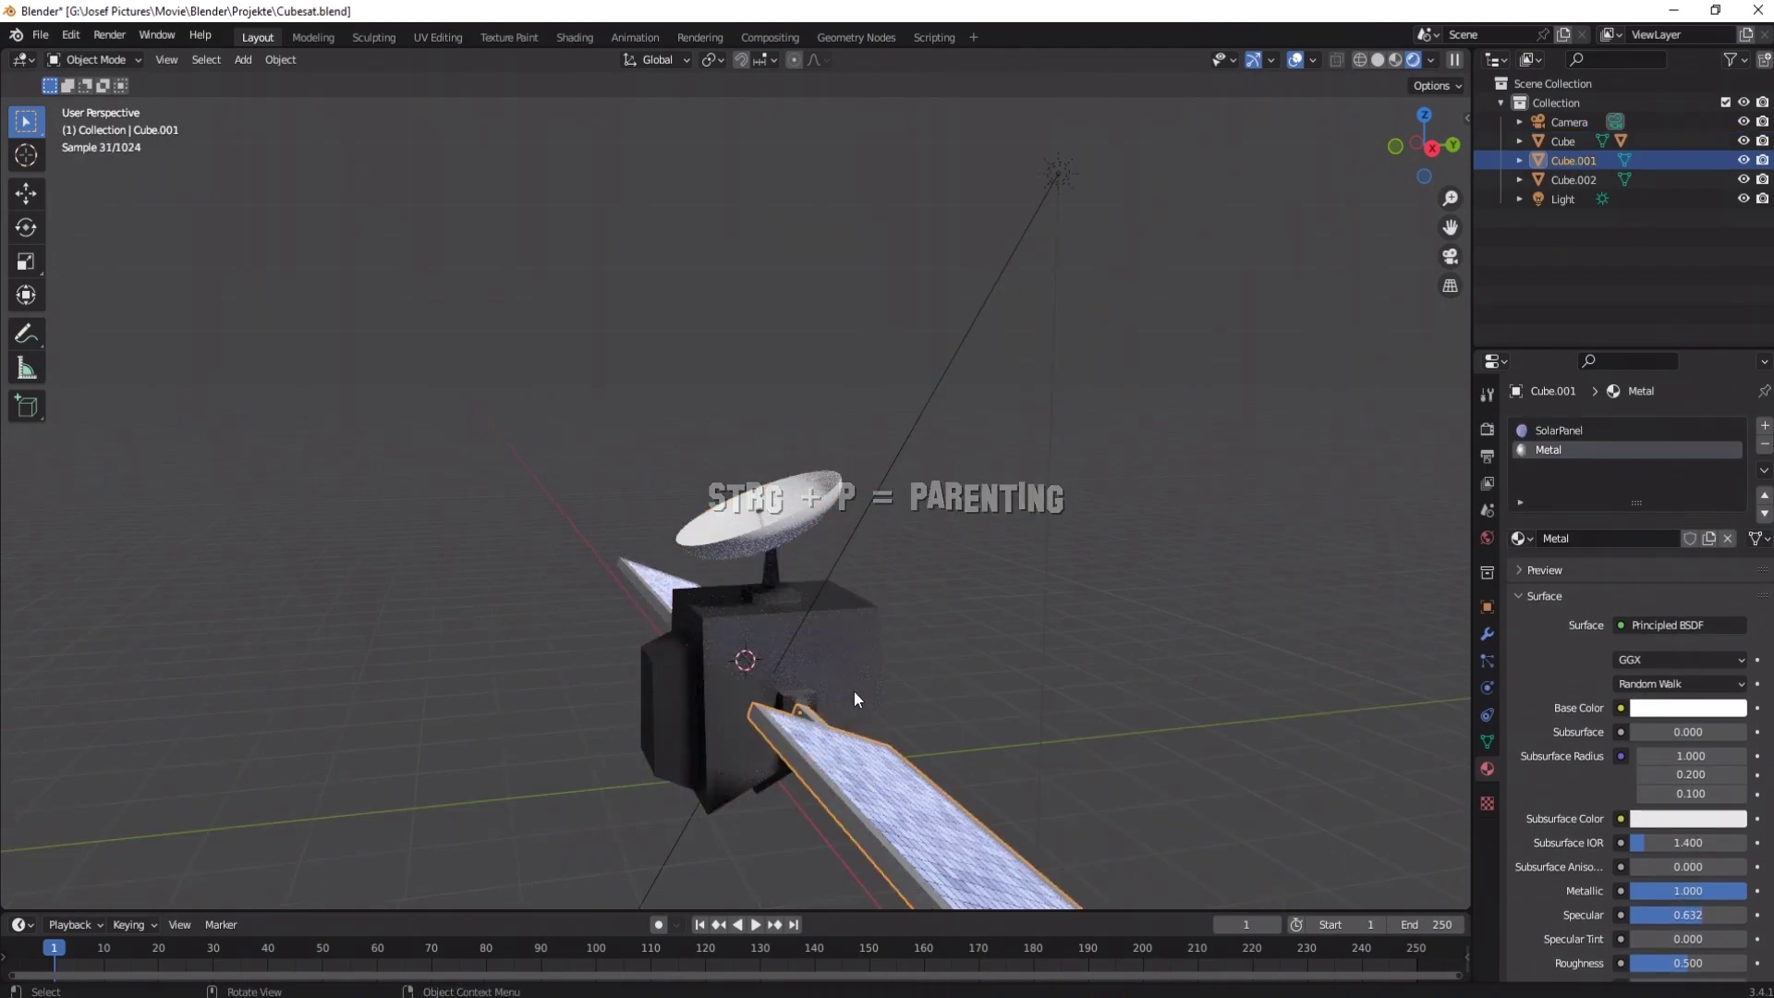
{"action": "left_click", "coordinate": [851, 665], "text": "shift"}
{"action": "key", "text": "ctrl+p"}
{"action": "left_click", "coordinate": [851, 665]}
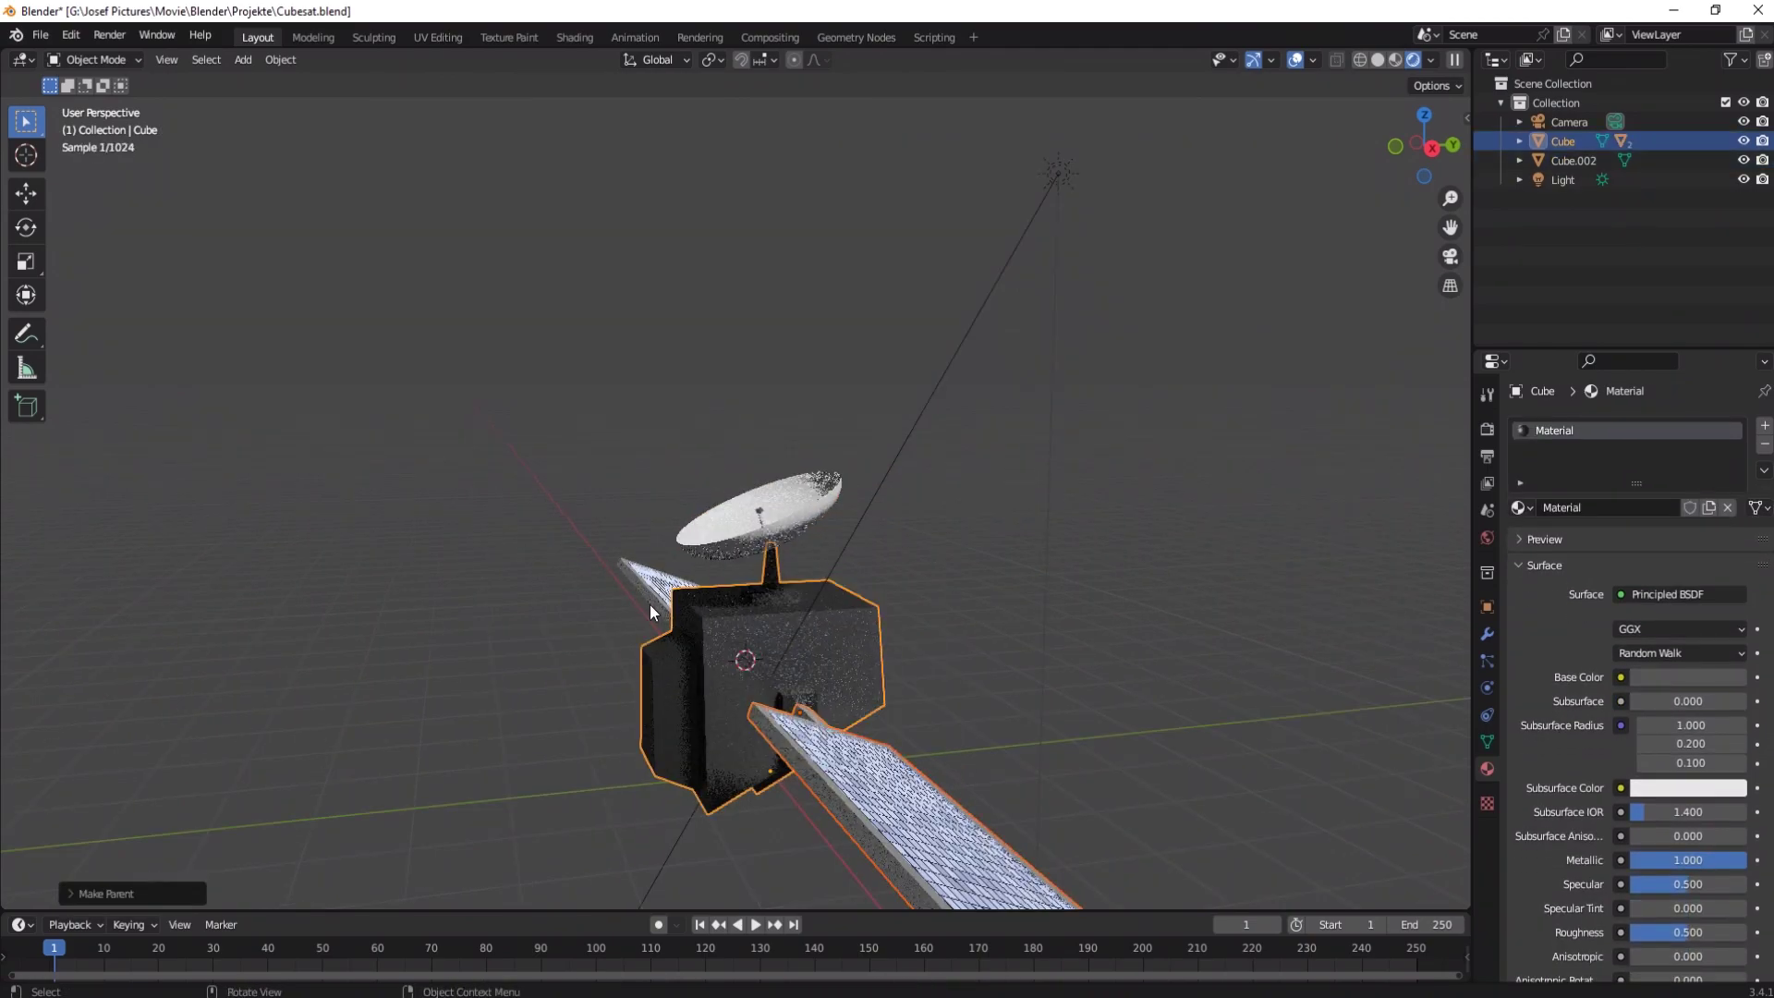
{"action": "left_click", "coordinate": [651, 605], "text": "shift"}
{"action": "left_click", "coordinate": [707, 647], "text": "shift"}
{"action": "key", "text": "ctrl+p"}
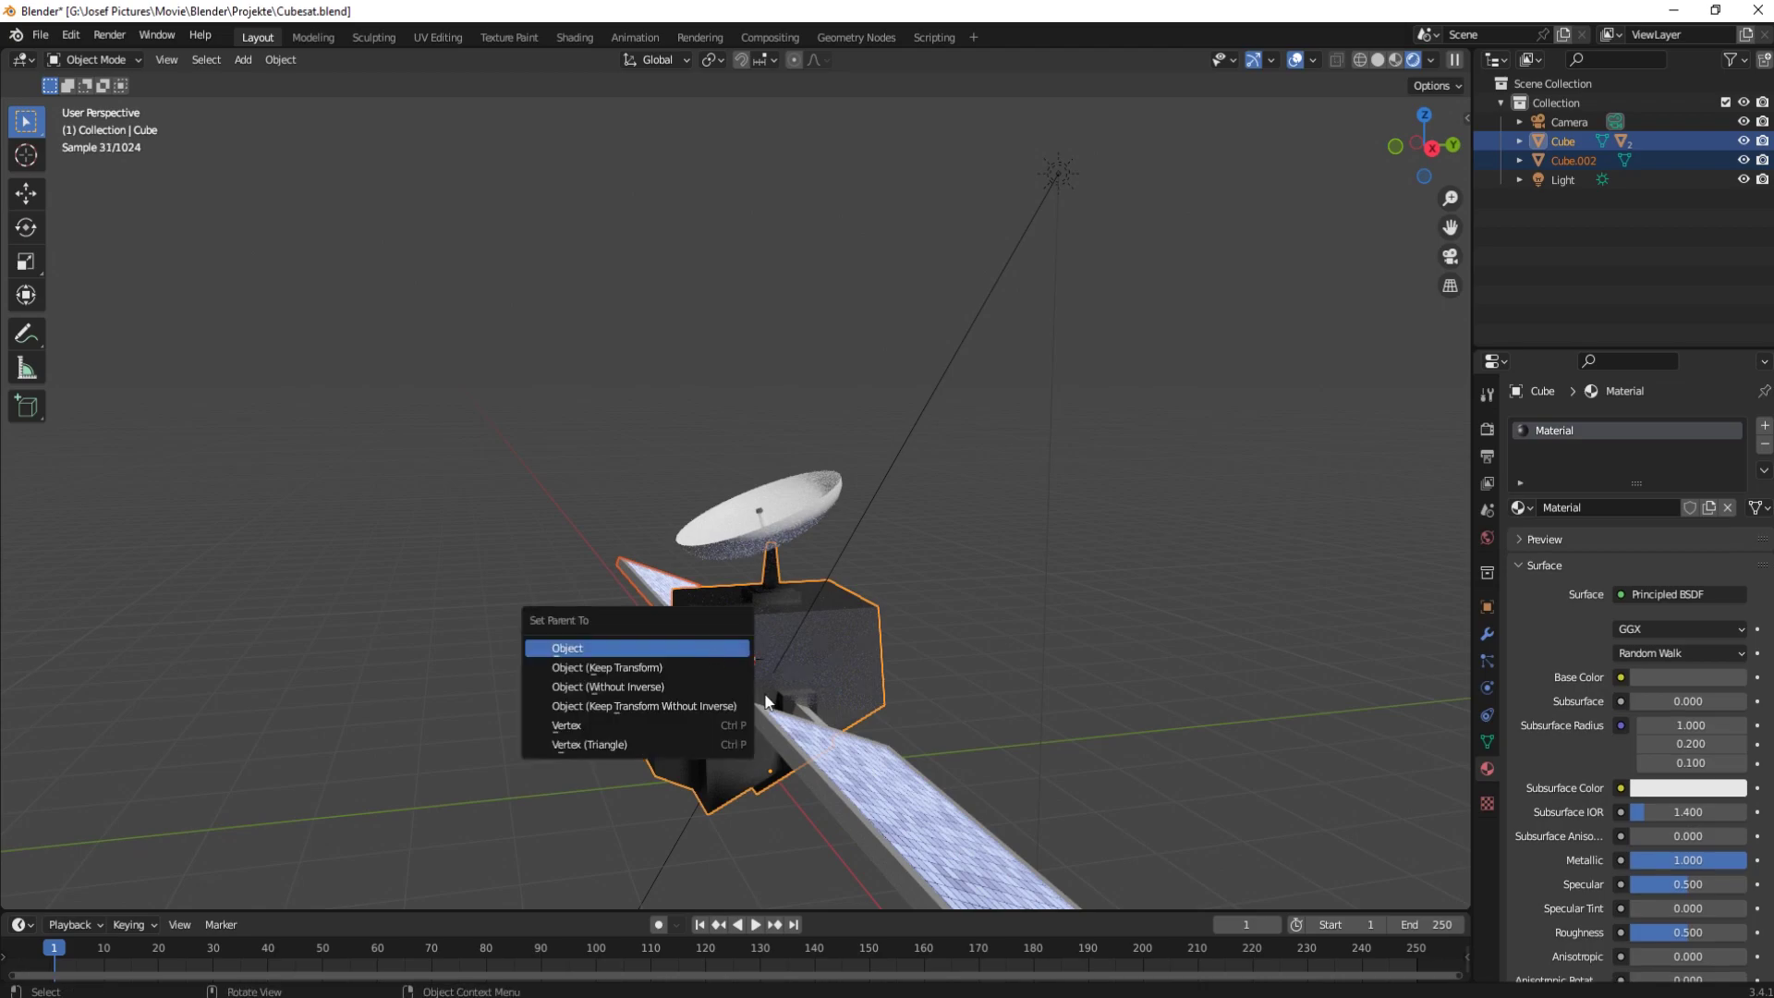
{"action": "left_click", "coordinate": [707, 646]}
Step: Select the upper-left solar panel and begin rotating it about the X axis
{"action": "left_click", "coordinate": [860, 767]}
{"action": "mouse_move", "coordinate": [860, 767]}
{"action": "middle_mouse_down"}
{"action": "mouse_move", "coordinate": [636, 590]}
{"action": "mouse_move", "coordinate": [915, 617]}
{"action": "middle_mouse_up"}
{"action": "left_click", "coordinate": [636, 592]}
{"action": "key", "text": "r"}
{"action": "key", "text": "x"}
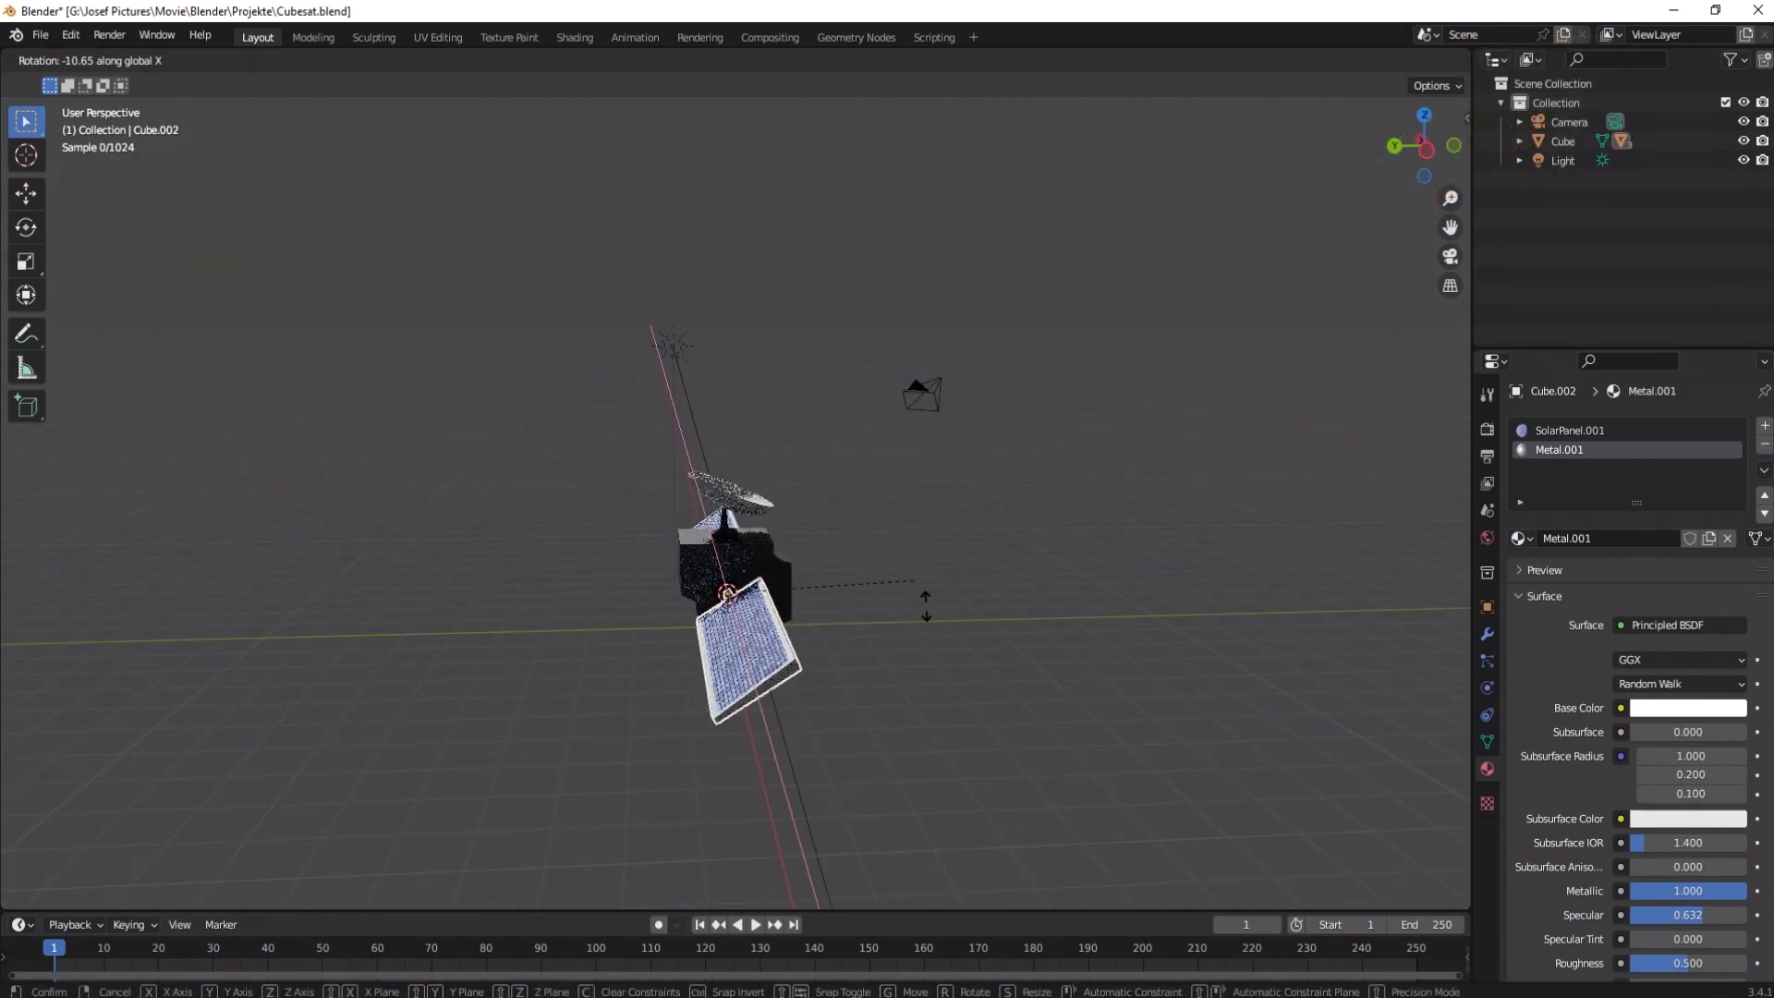
Step: Confirm the solar panel's X tilt and freely rotate the dish antenna to a new aim
{"action": "left_click", "coordinate": [798, 554]}
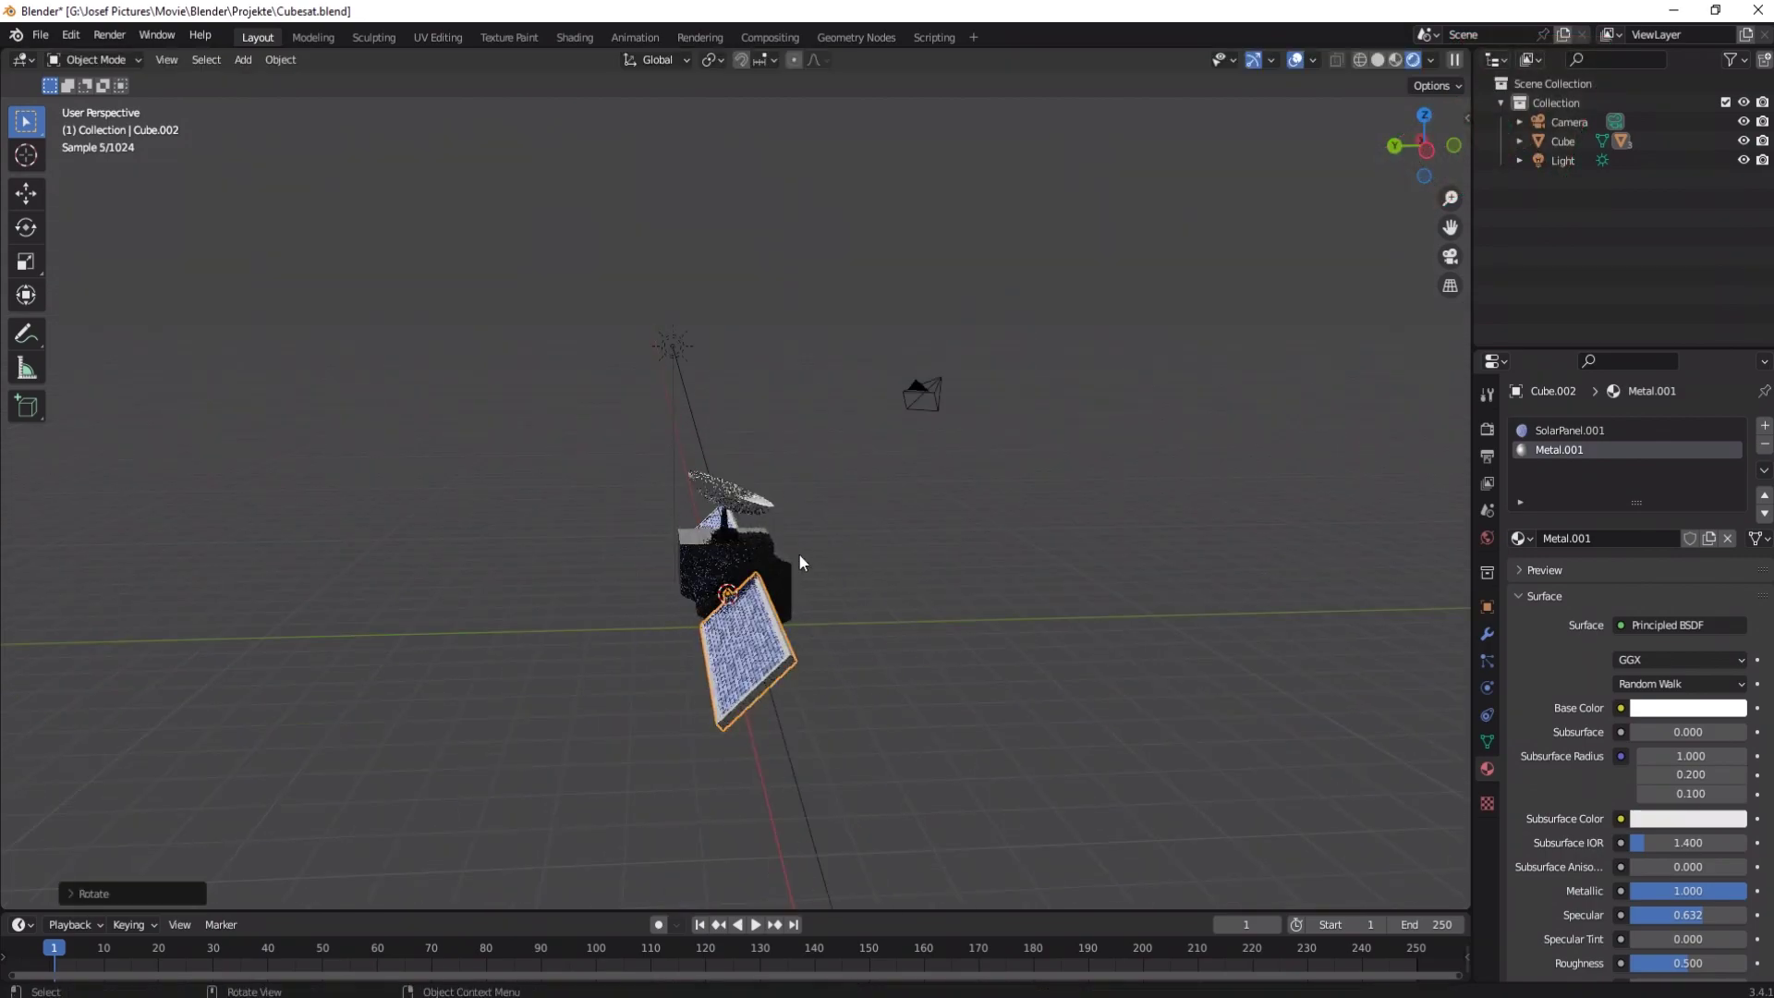
{"action": "left_click", "coordinate": [771, 495]}
{"action": "scroll", "coordinate": [912, 564], "scroll_direction": "up", "scroll_amount": 3}
{"action": "key", "text": "r"}
{"action": "key", "text": "r"}
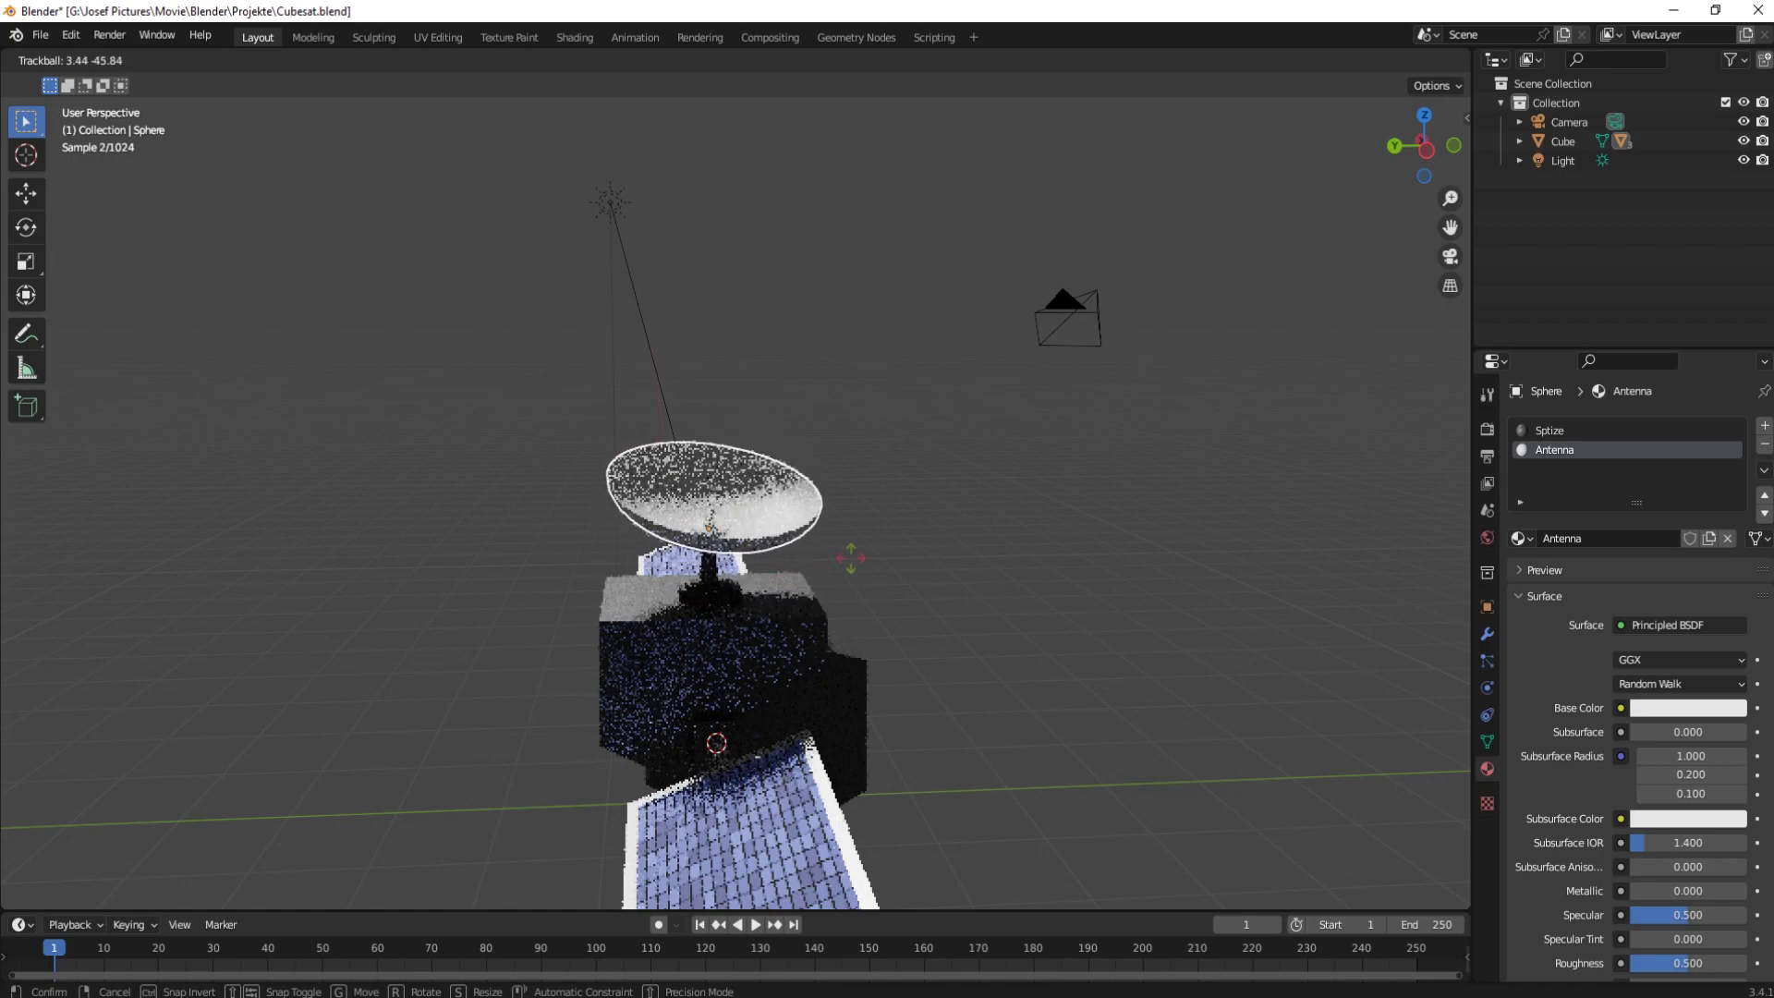
{"action": "left_click", "coordinate": [706, 625]}
Step: Deselect the dish, review the finished satellite and save Cubesat.blend
{"action": "middle_click_drag", "start_coordinate": [707, 625], "coordinate": [916, 674]}
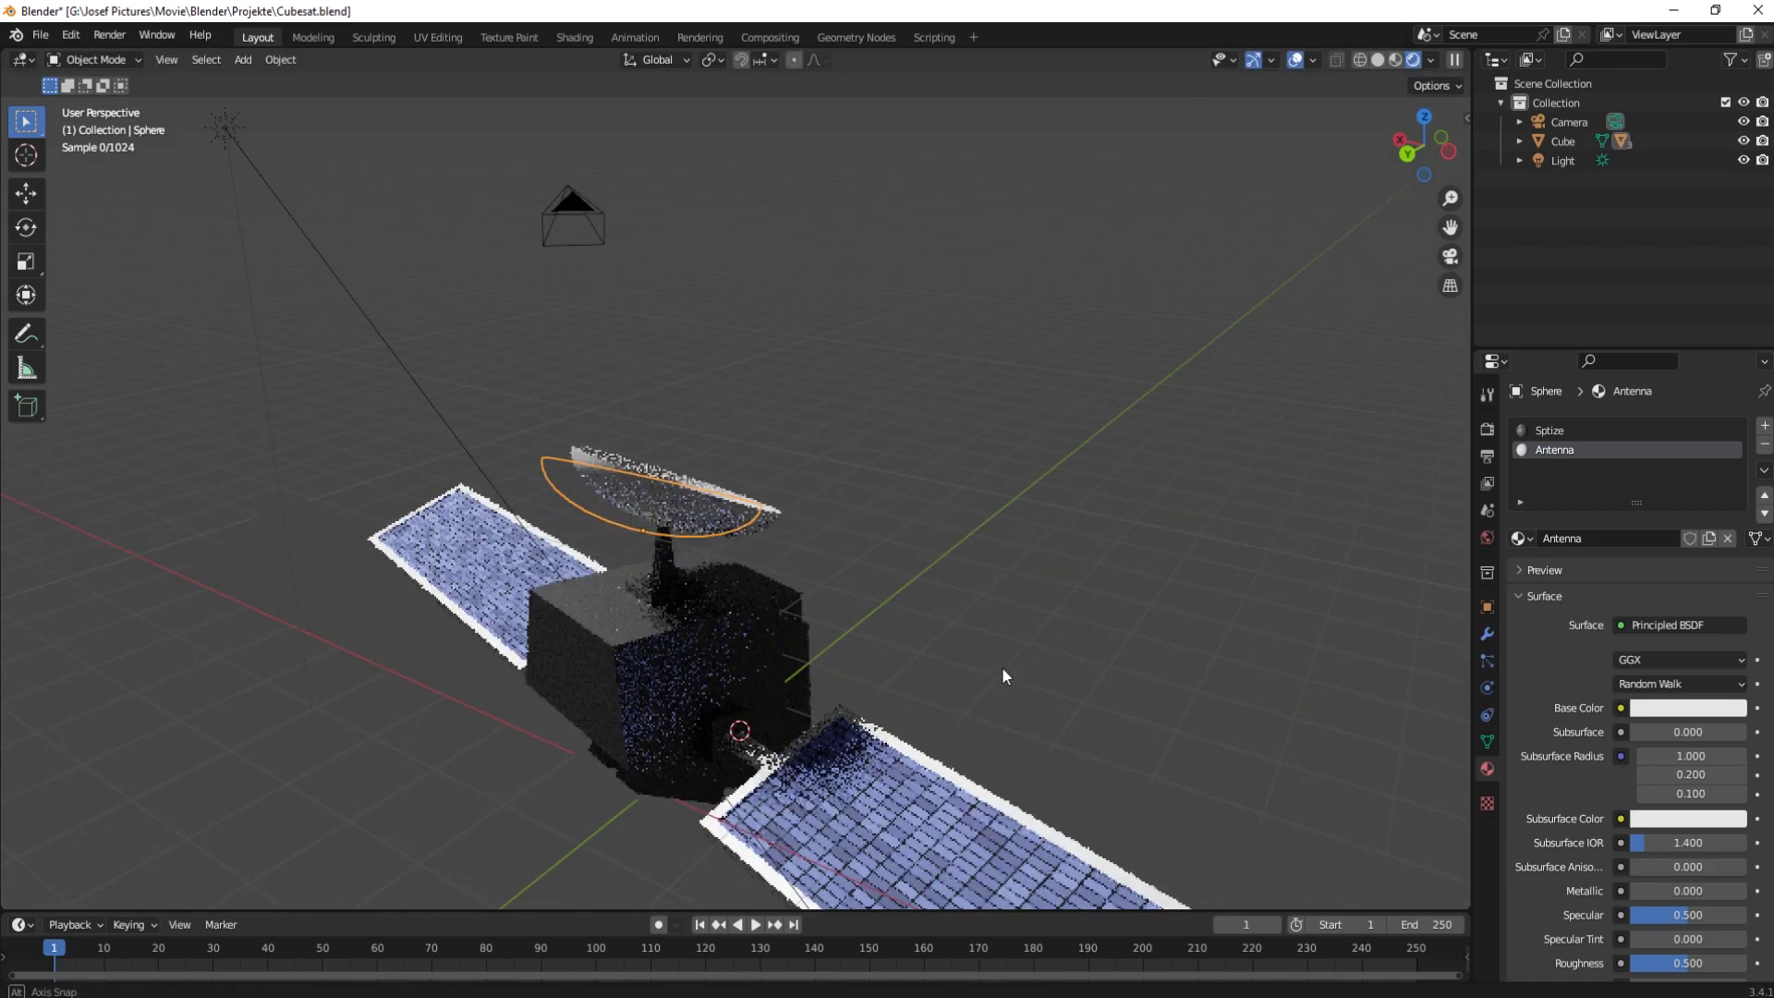
{"action": "mouse_move", "coordinate": [734, 636]}
{"action": "middle_mouse_down"}
{"action": "mouse_move", "coordinate": [926, 566]}
{"action": "mouse_move", "coordinate": [752, 622]}
{"action": "mouse_move", "coordinate": [830, 628]}
{"action": "middle_mouse_up"}
{"action": "left_click", "coordinate": [829, 628]}
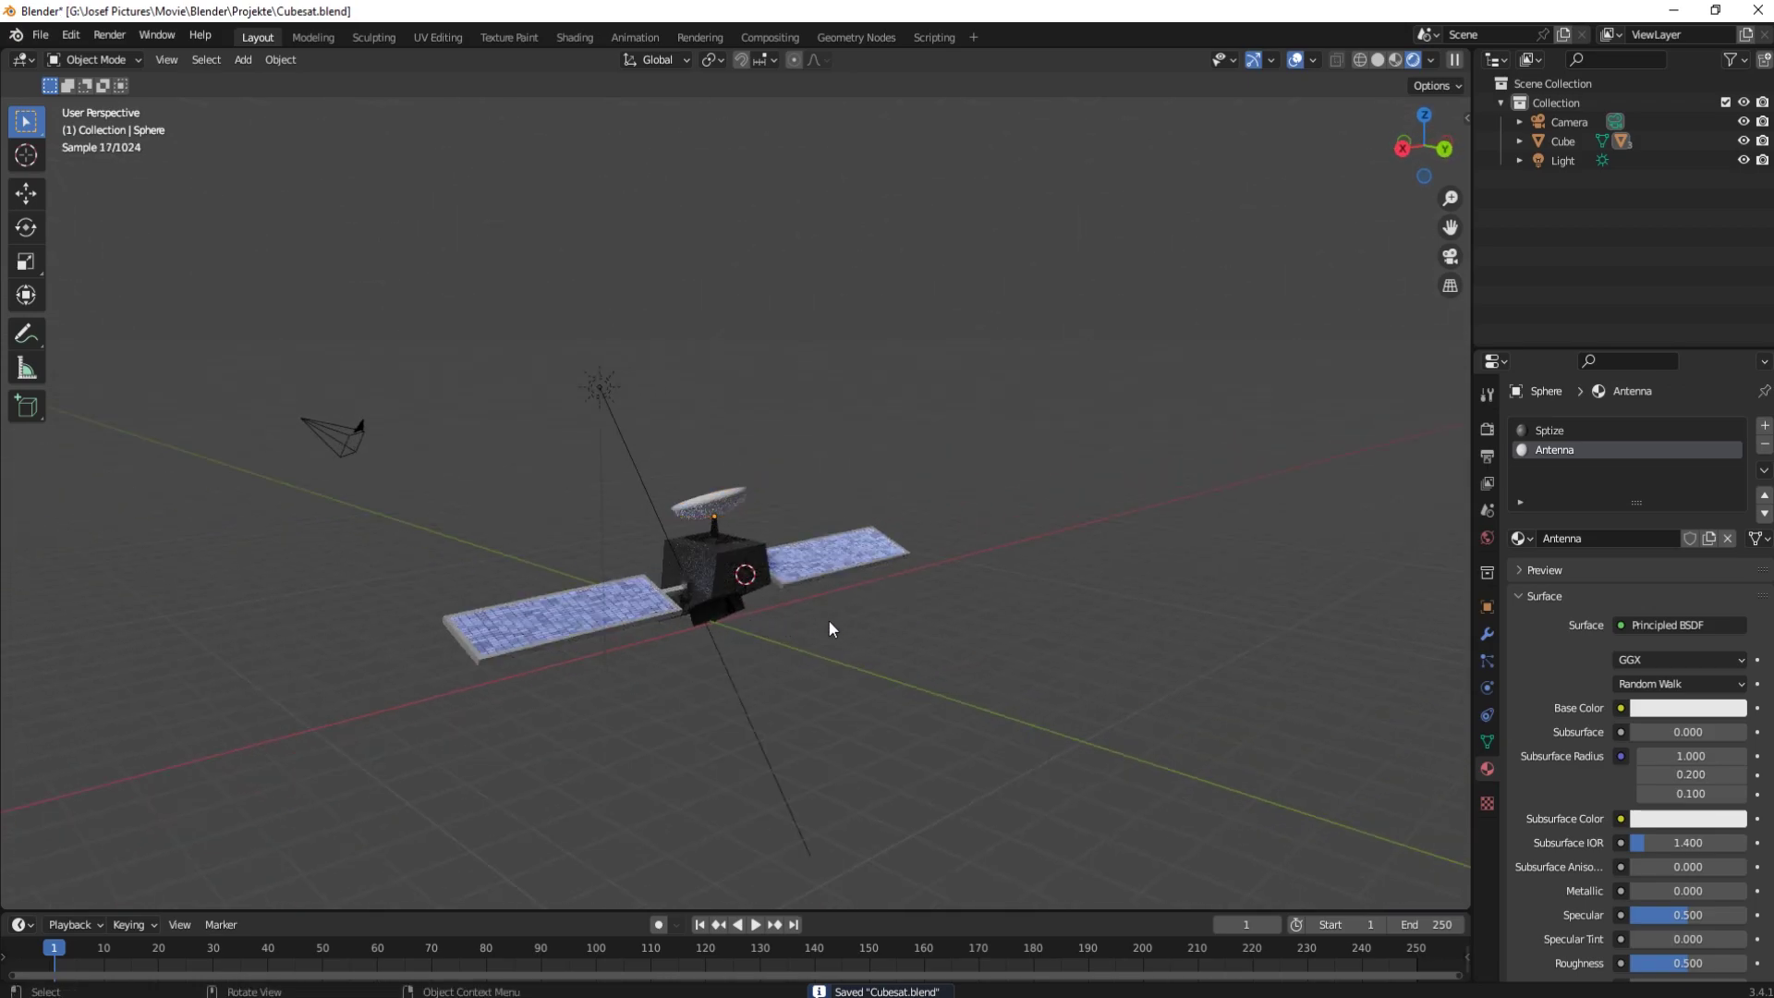
{"action": "mouse_move", "coordinate": [710, 490]}
{"action": "middle_mouse_down"}
{"action": "mouse_move", "coordinate": [902, 518]}
{"action": "mouse_move", "coordinate": [967, 565]}
{"action": "mouse_move", "coordinate": [996, 553]}
{"action": "mouse_move", "coordinate": [750, 614]}
{"action": "mouse_move", "coordinate": [597, 599]}
{"action": "mouse_move", "coordinate": [757, 590]}
{"action": "mouse_move", "coordinate": [843, 618]}
{"action": "mouse_move", "coordinate": [845, 593]}
{"action": "mouse_move", "coordinate": [767, 580]}
{"action": "middle_mouse_up"}
{"action": "scroll", "coordinate": [967, 566], "scroll_direction": "up", "scroll_amount": 3}
{"action": "key", "text": "ctrl+s"}
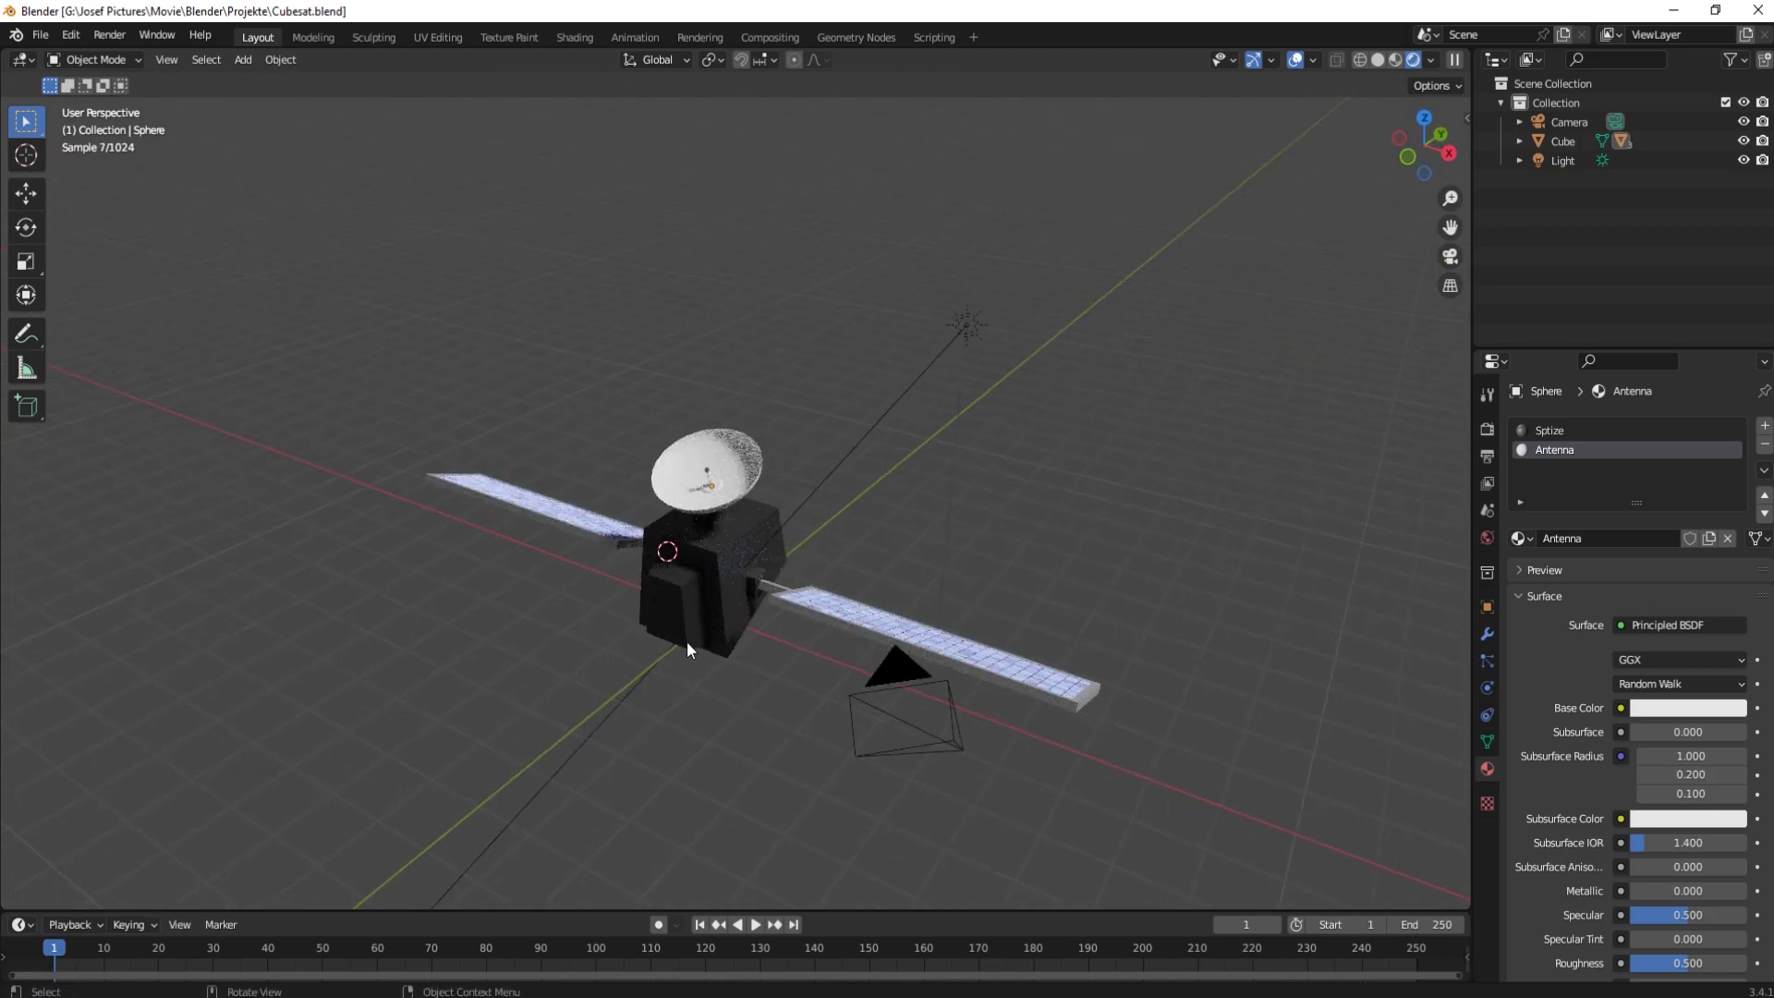